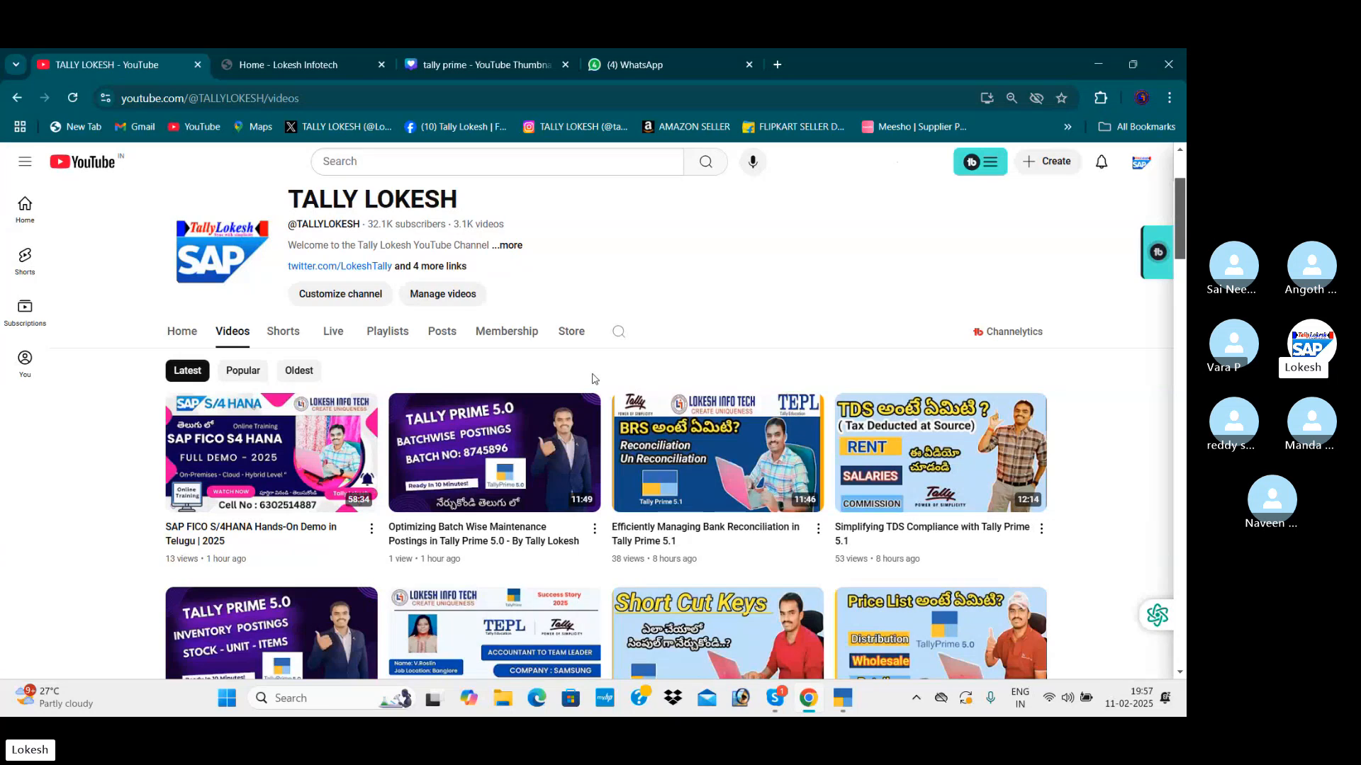
Switch to TallyPrime, open the form for creating a new company and begin its name with SRIYA.
scroll(592, 374, "up", 3)
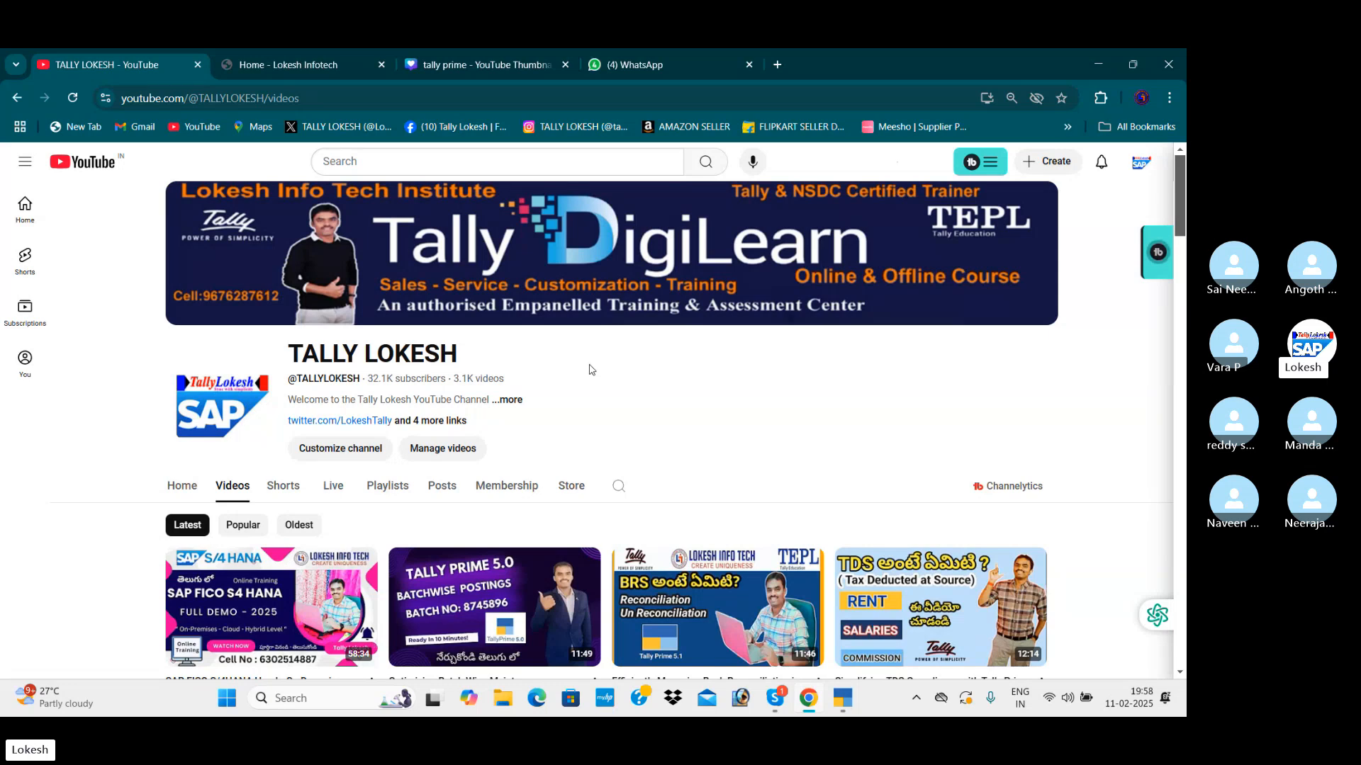
left_click(1095, 64)
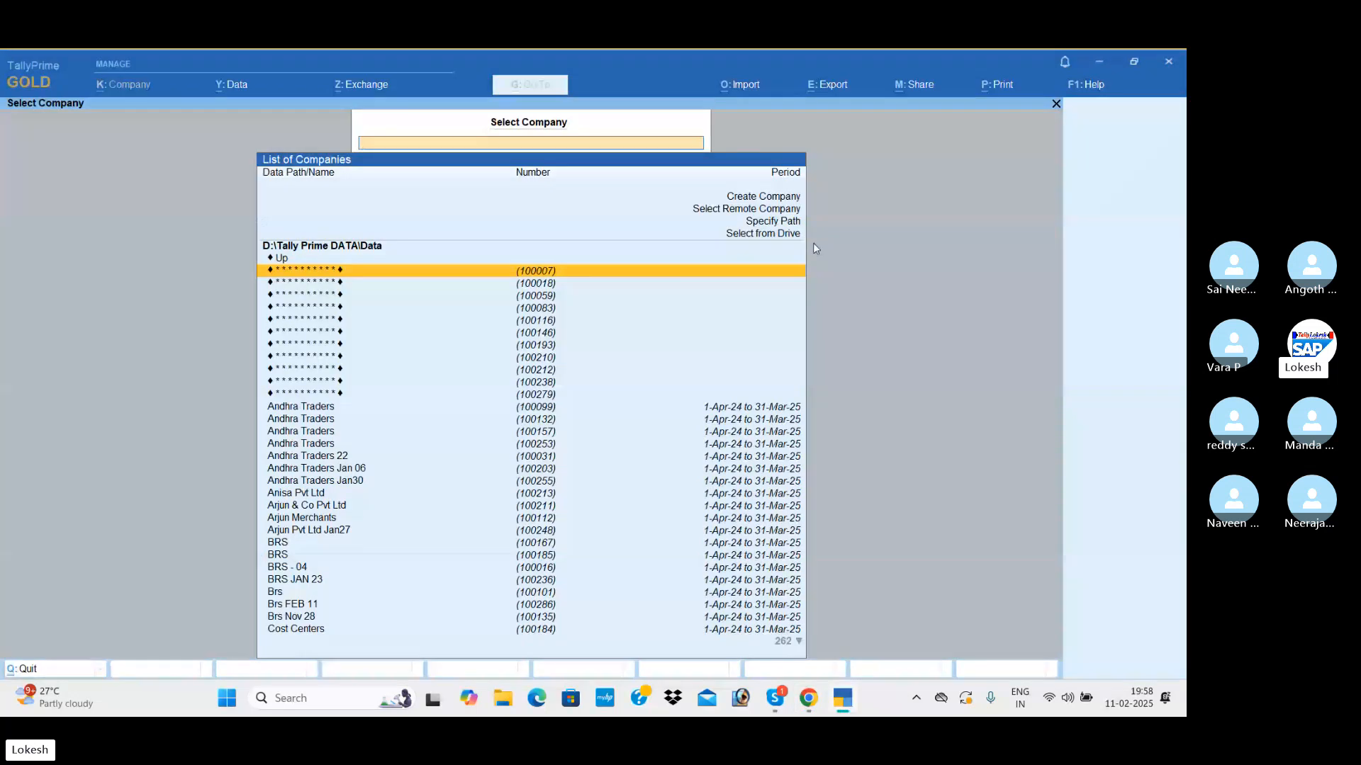
key("Up")
key("Up")
key("Up")
key("Up")
key("Up")
key("Up")
key("Return")
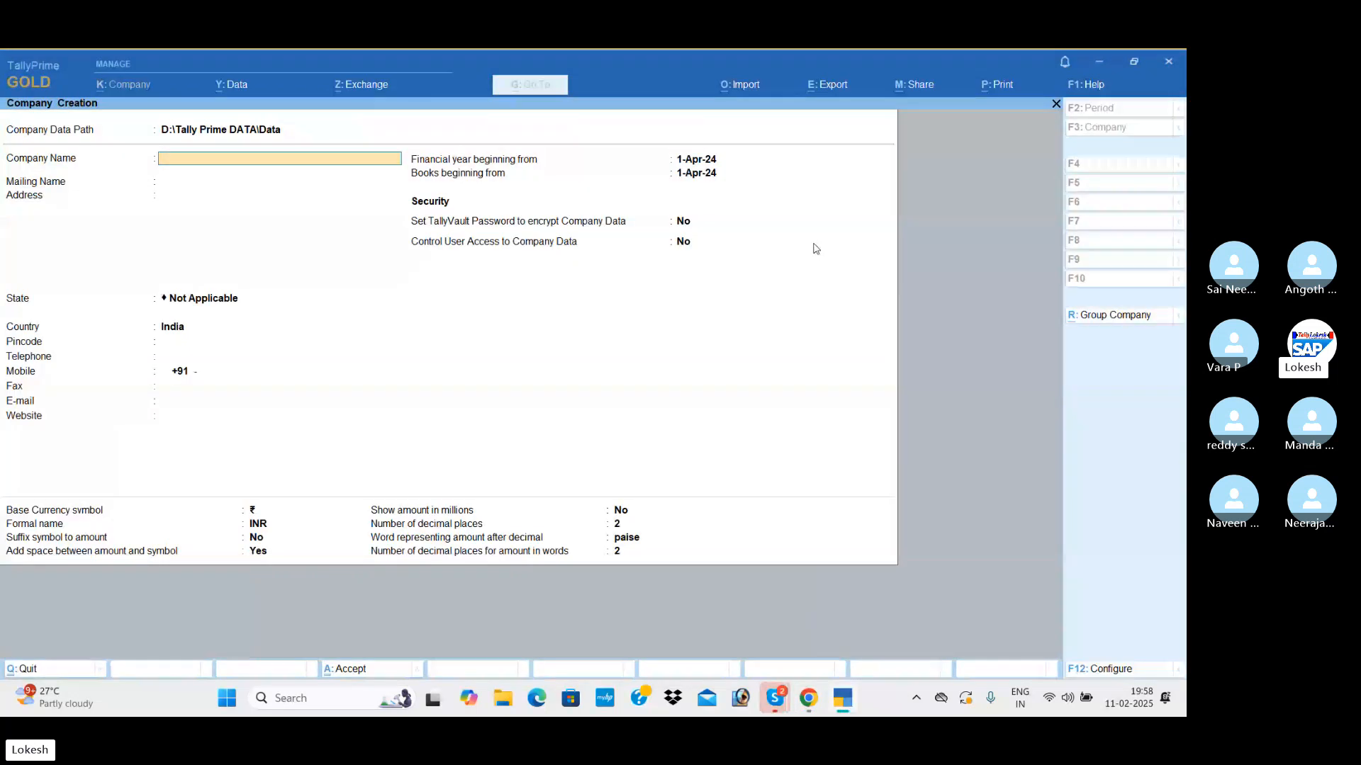
type("SRIYA")
Check the Skype call window and the system quick settings, and return to TallyPrime.
key("alt+Tab")
left_click(797, 401)
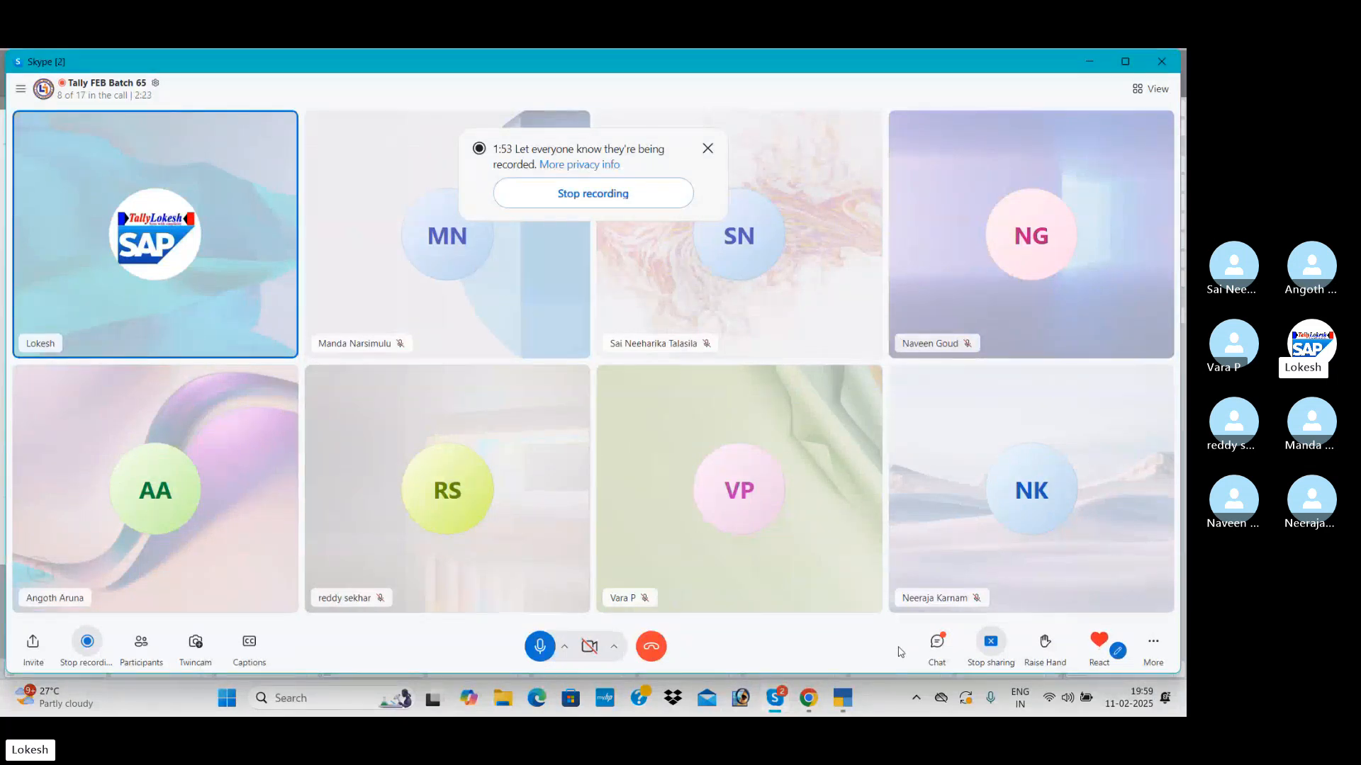
left_click(1067, 698)
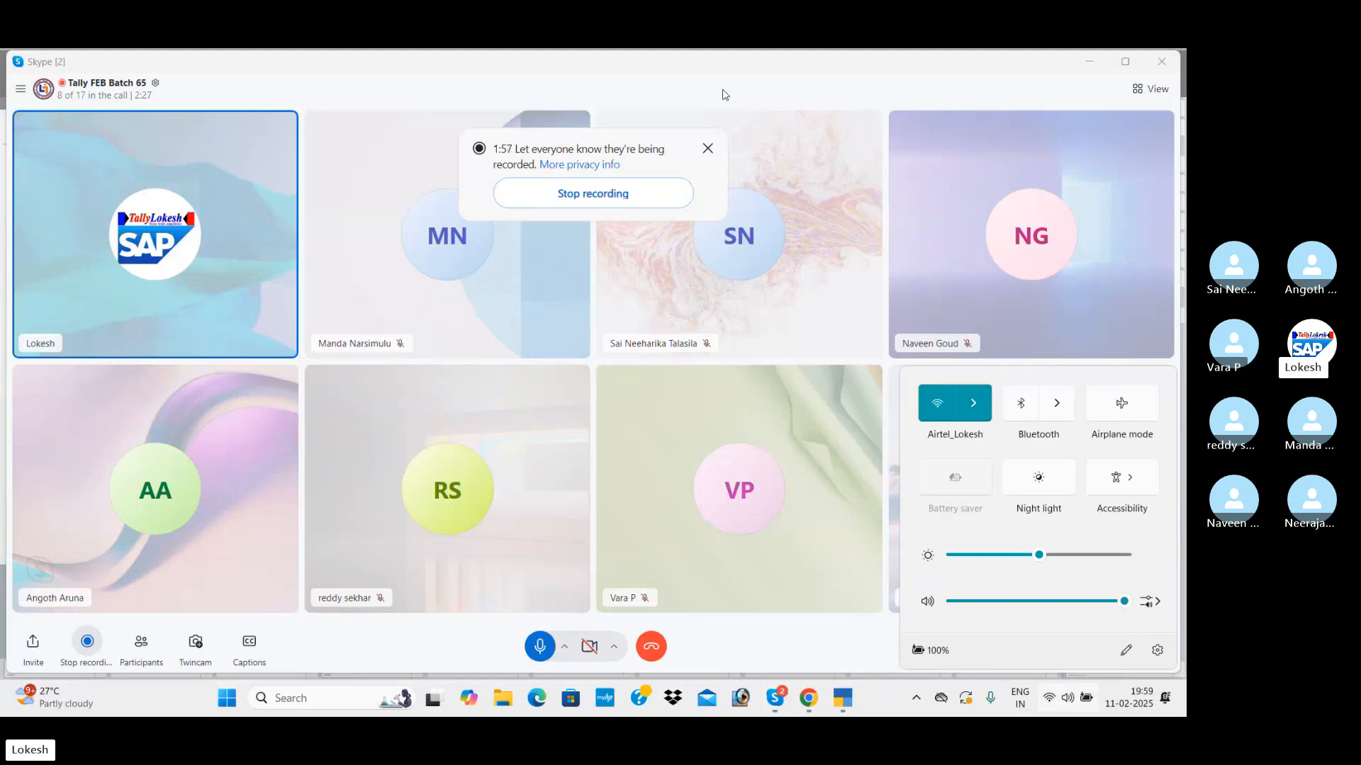
left_click(822, 157)
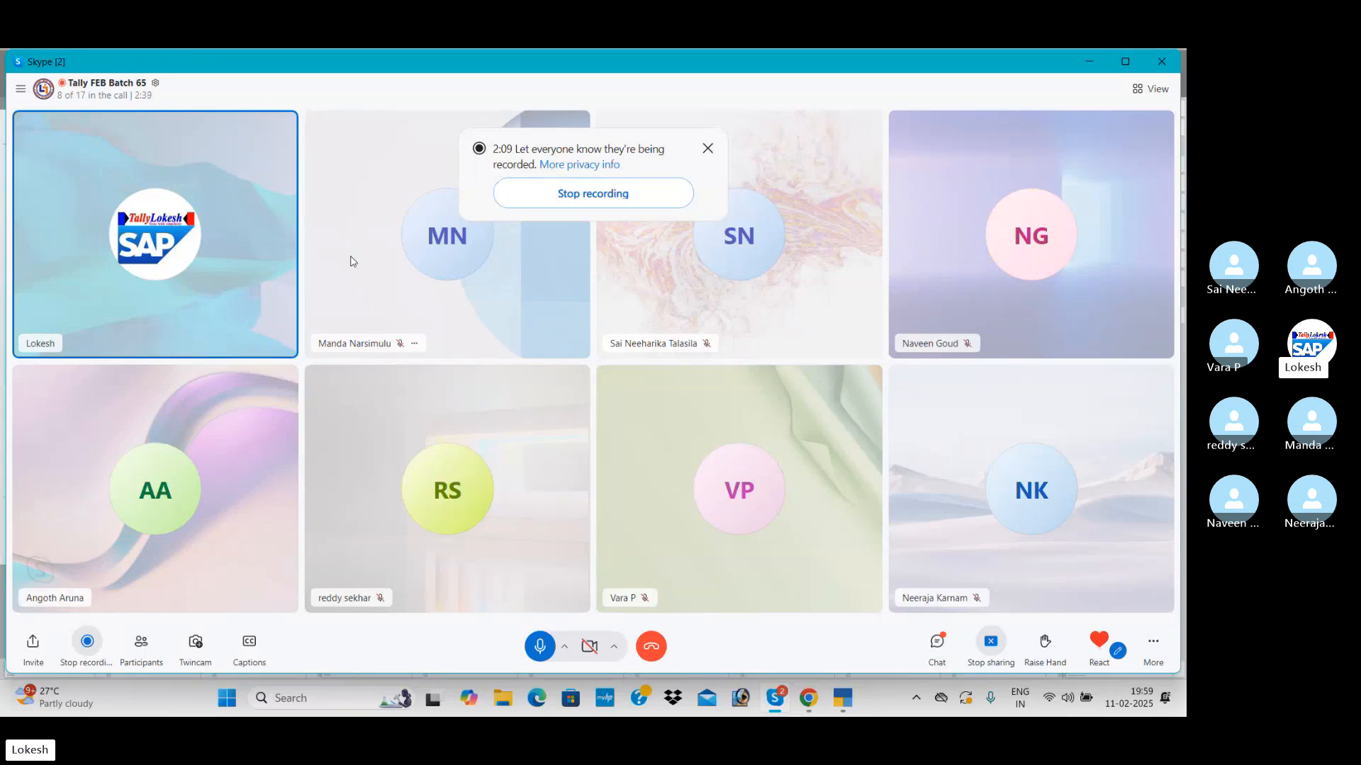
key("alt+Tab")
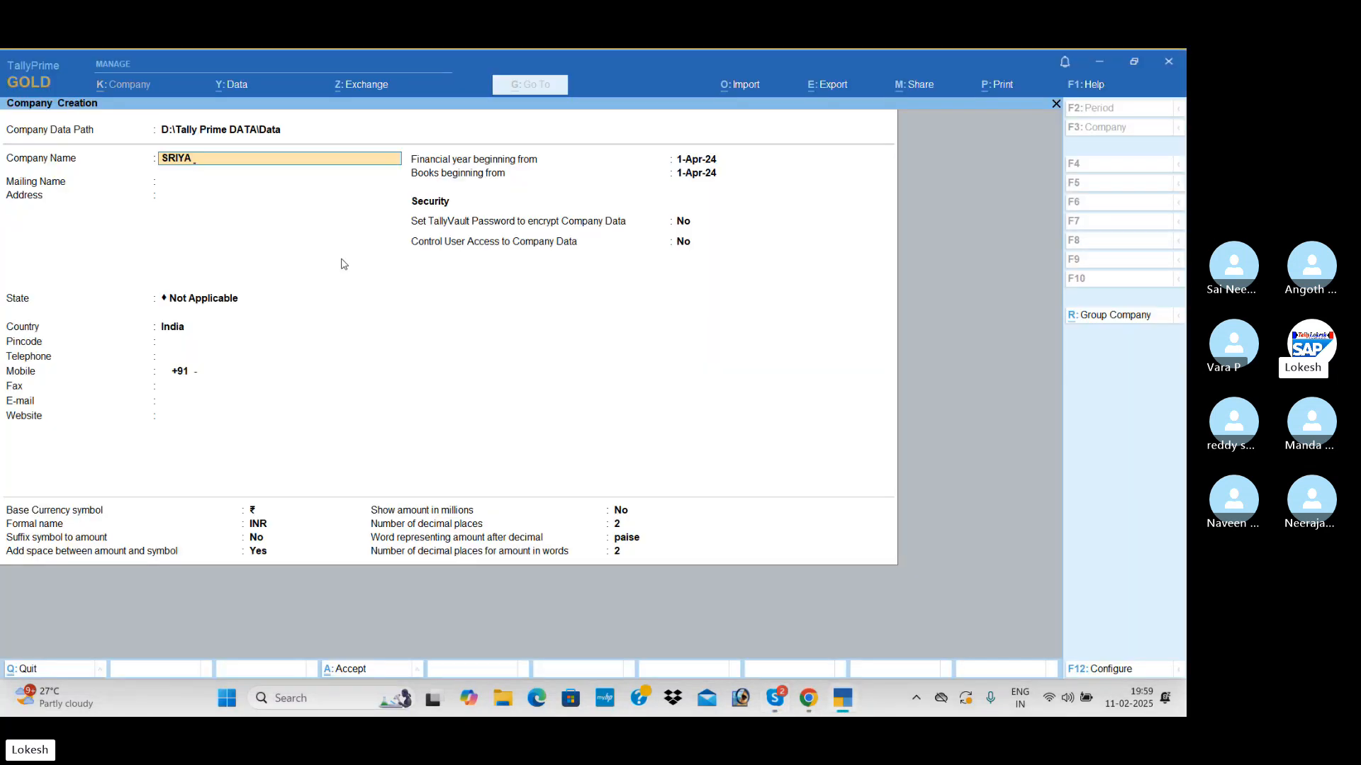
Complete the company name as SRIYA TRADING COMPANY FEB 11, set the state to Andhra Pradesh and save the company.
type("TRADING COMPANY FEB 11")
key("Return")
key("Return")
key("Return")
key("Down")
key("Down")
key("Return")
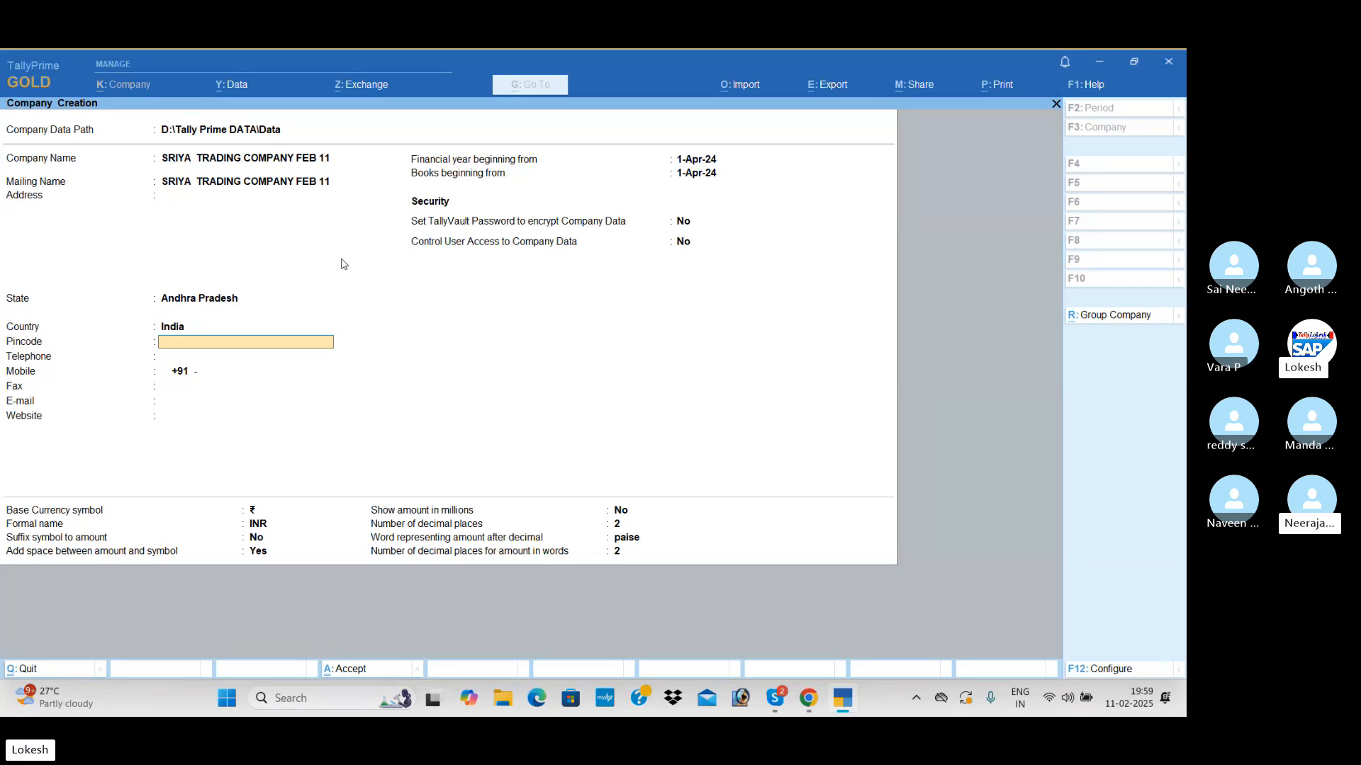
key("ctrl+a")
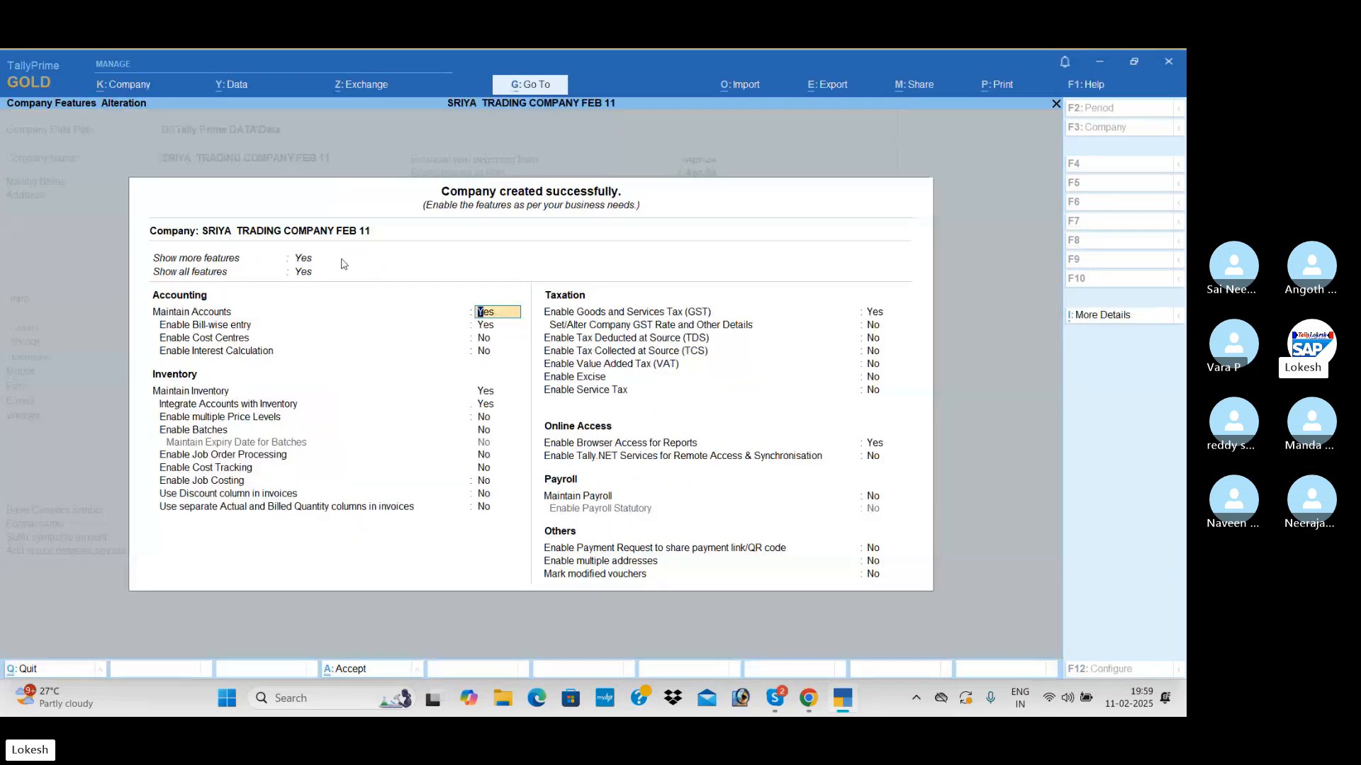
Disable bill-wise entry for the company and keep the remaining accounting and inventory features at their defaults.
key("Return")
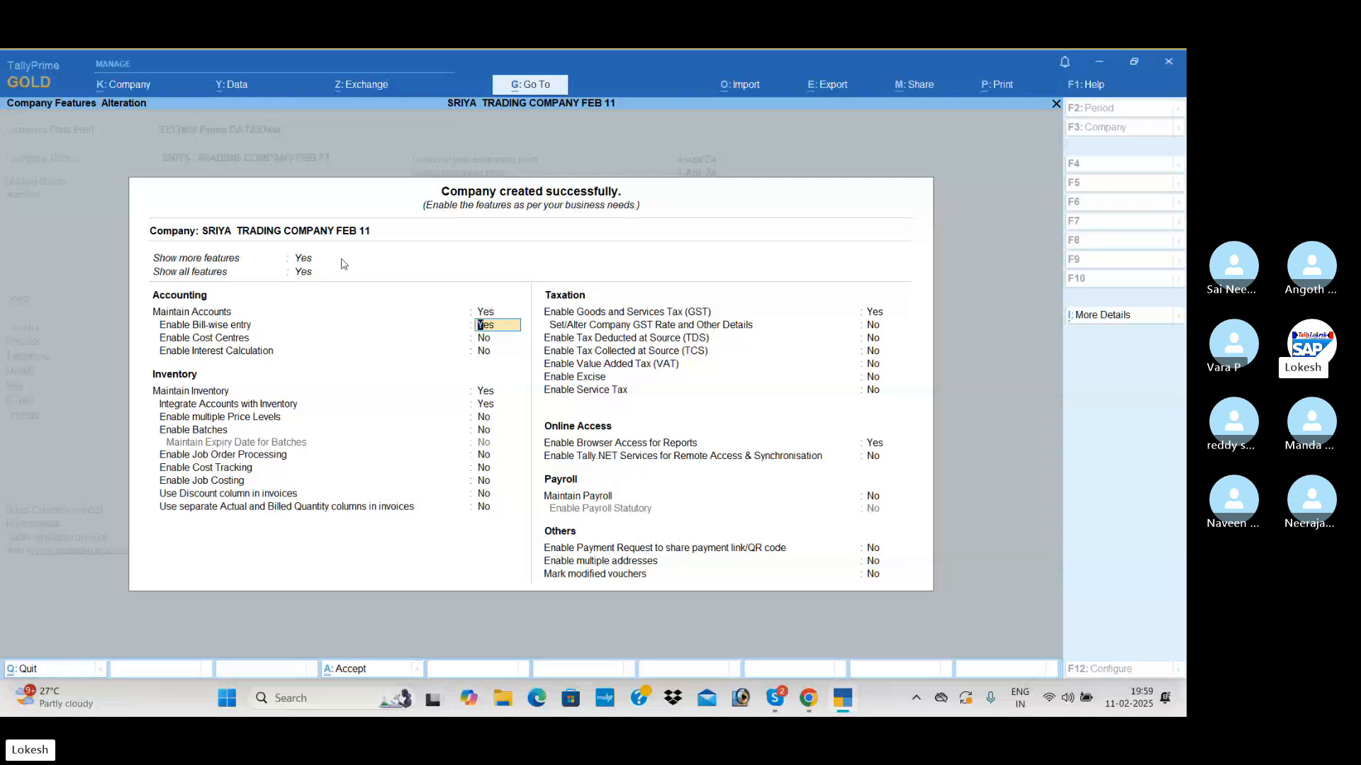
key("n")
key("Return")
key("Return")
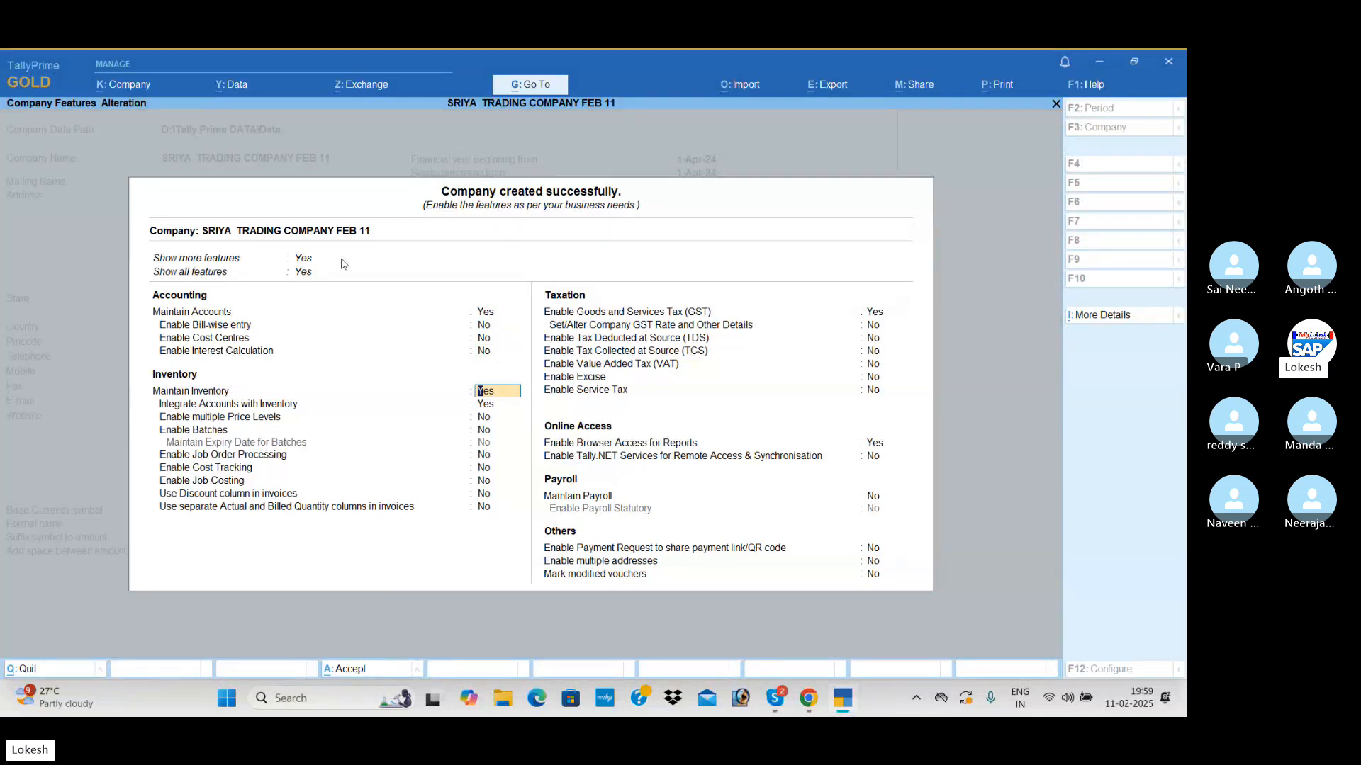
key("Return")
key("Return")
key("Return")
key("Return")
key("Return")
key("Return")
key("Return")
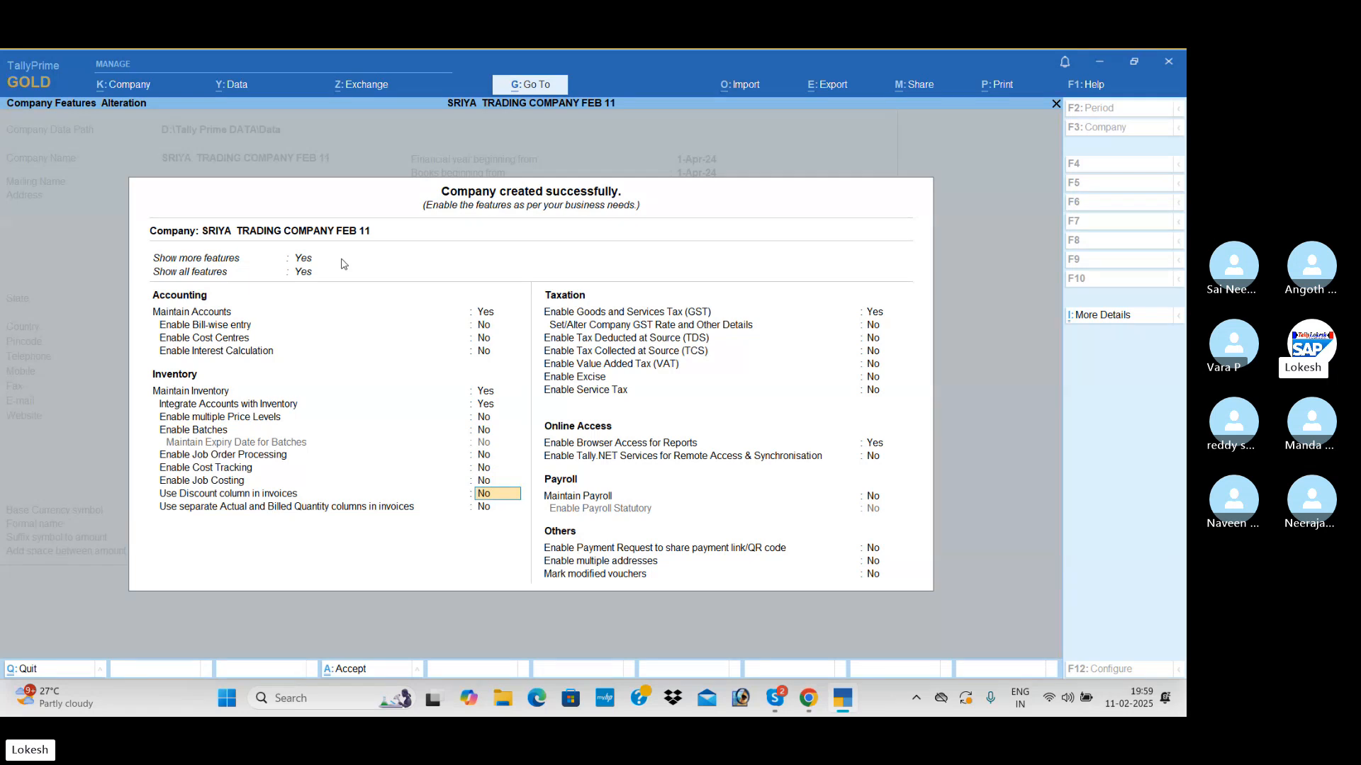
key("Return")
key("Return")
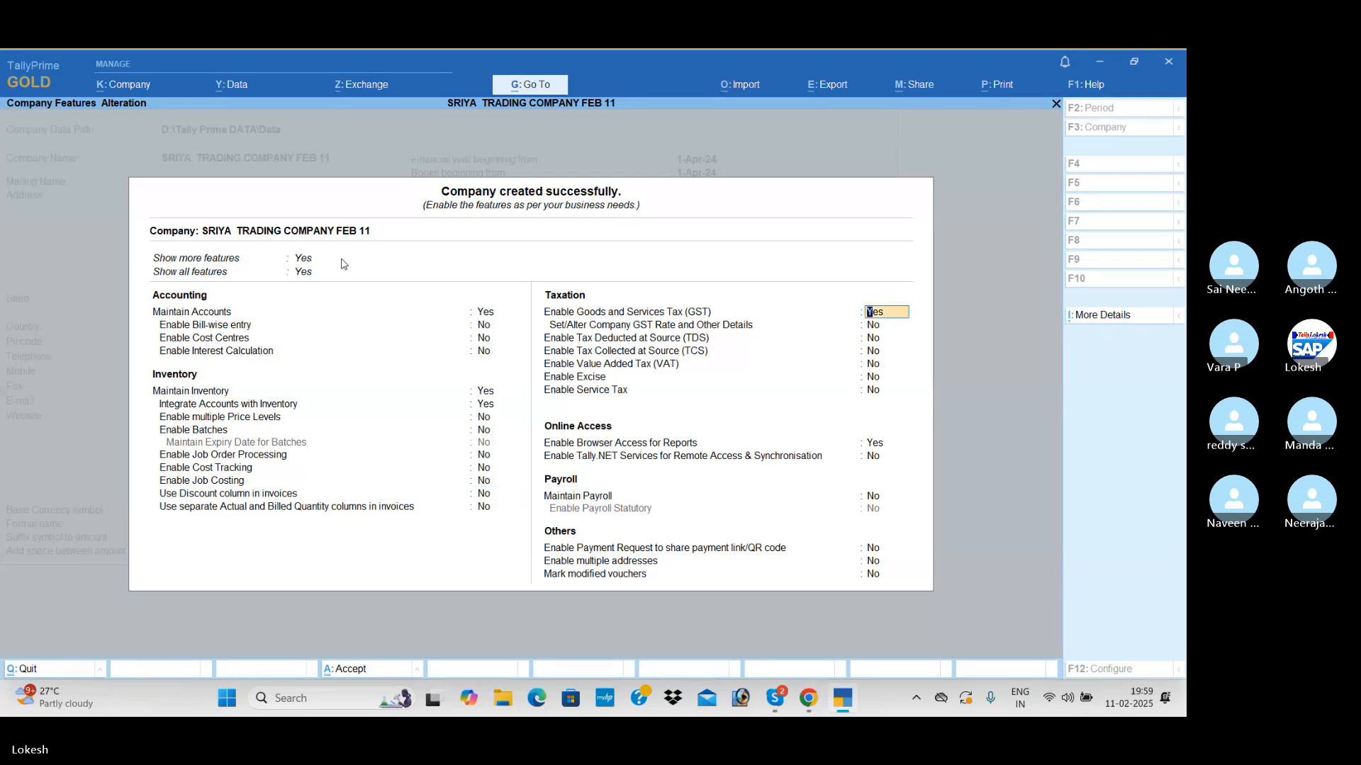
Disable Goods and Services Tax (GST) and leave the other taxation features off.
key("n")
key("Return")
key("Return")
key("Return")
key("Return")
key("Return")
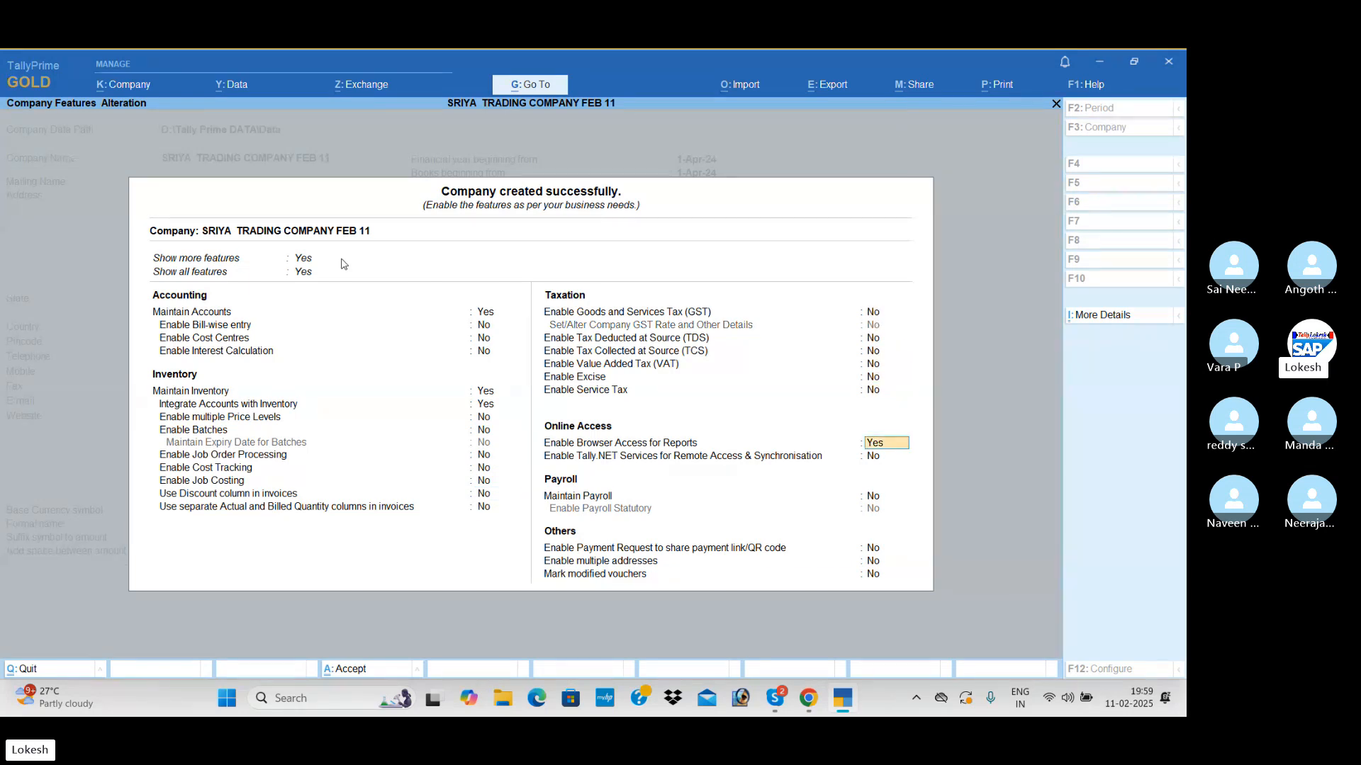
Disable browser access for reports, keep the remaining features off and save the company features.
key("n")
key("Return")
key("Return")
key("Return")
key("Return")
key("Return")
key("Return")
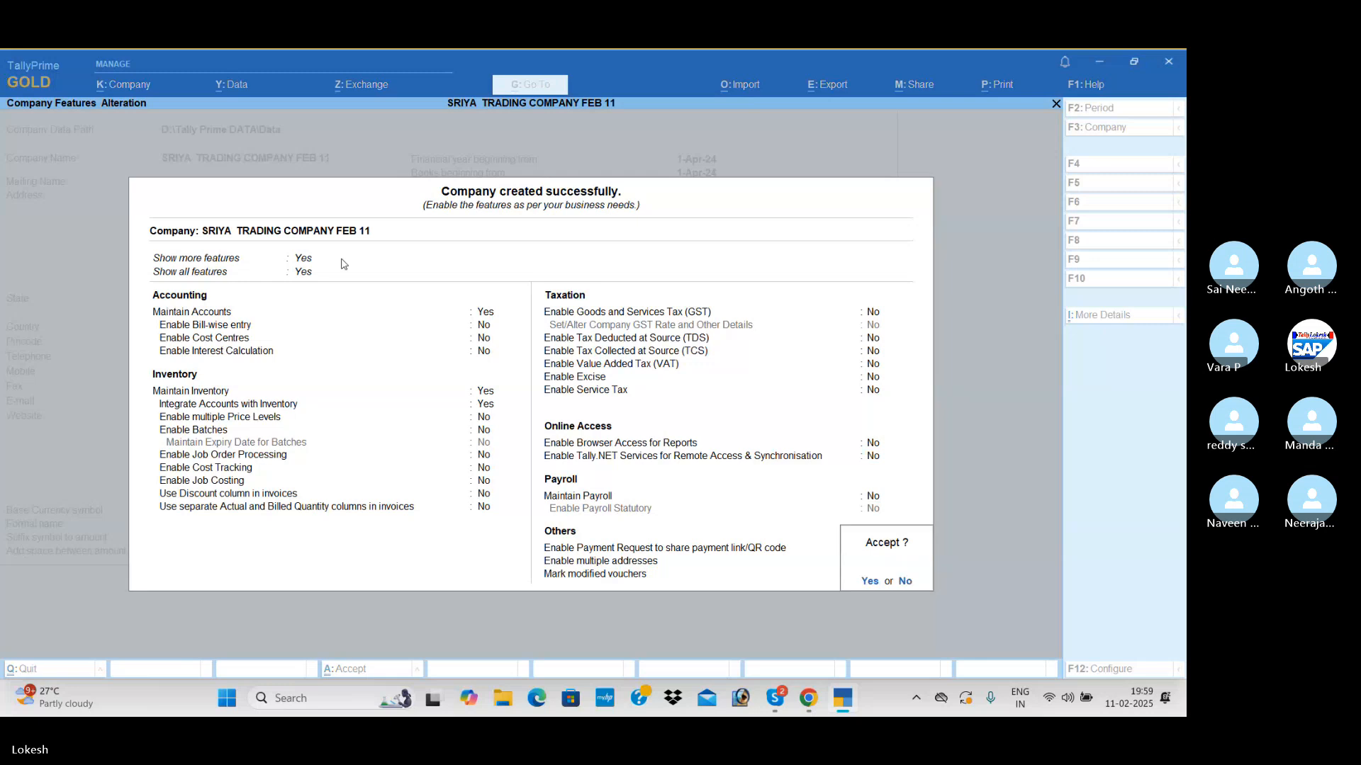
key("y")
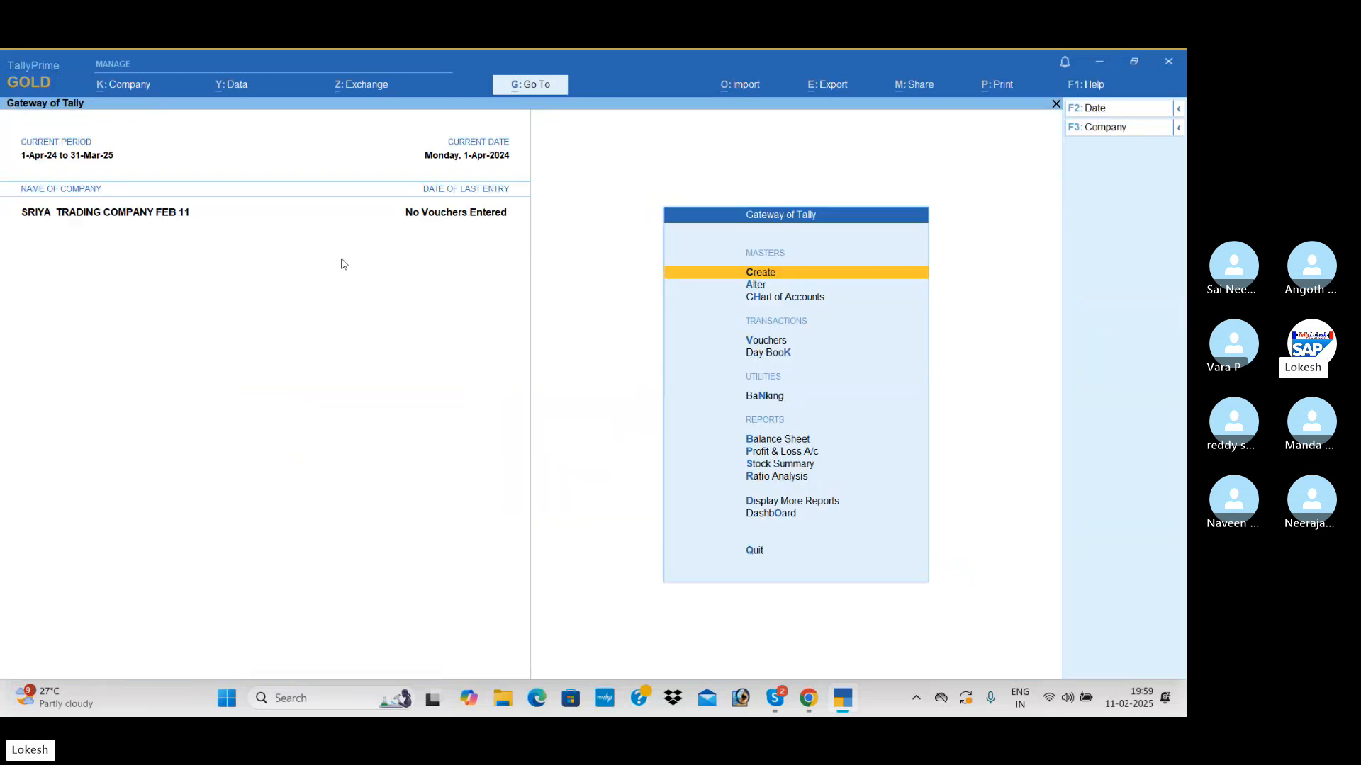
Start a new ledger named Capital under the Capital Account group.
key("Return")
key("Down")
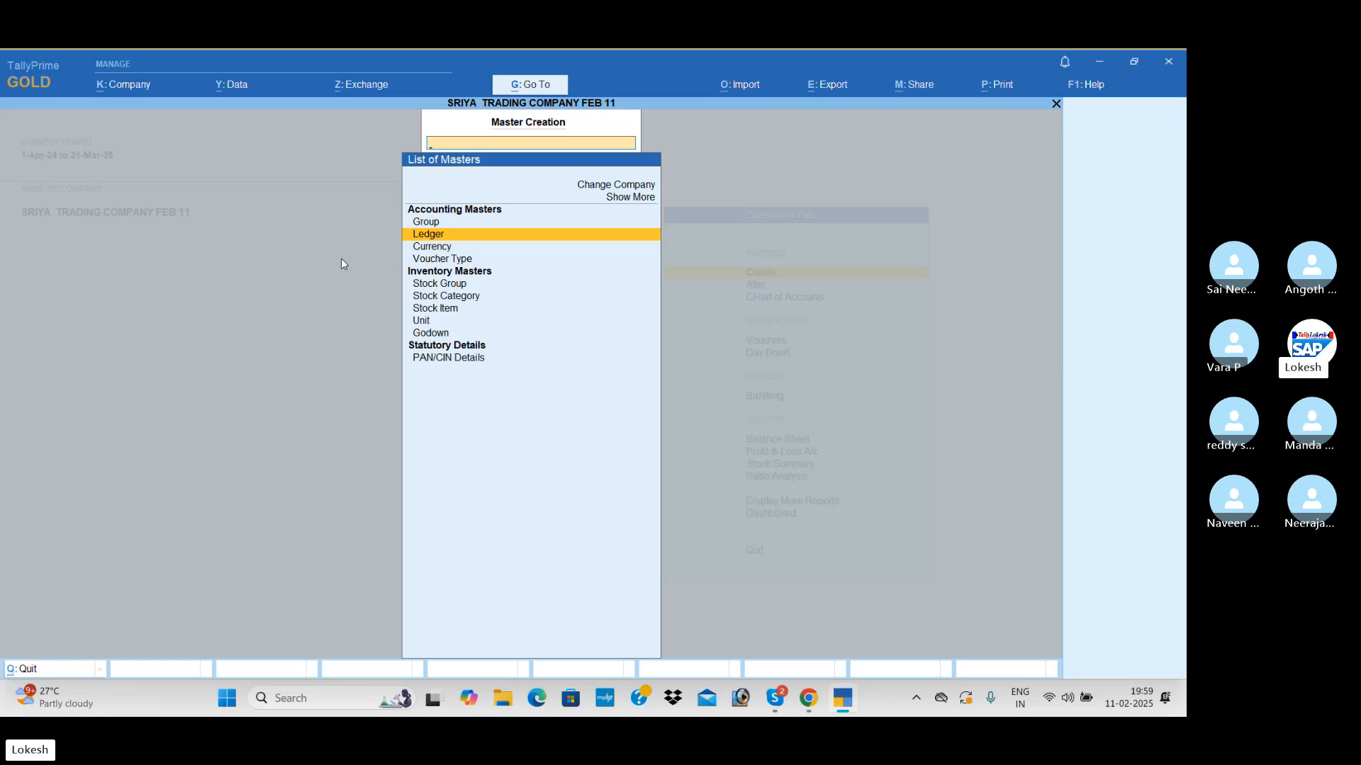
key("Return")
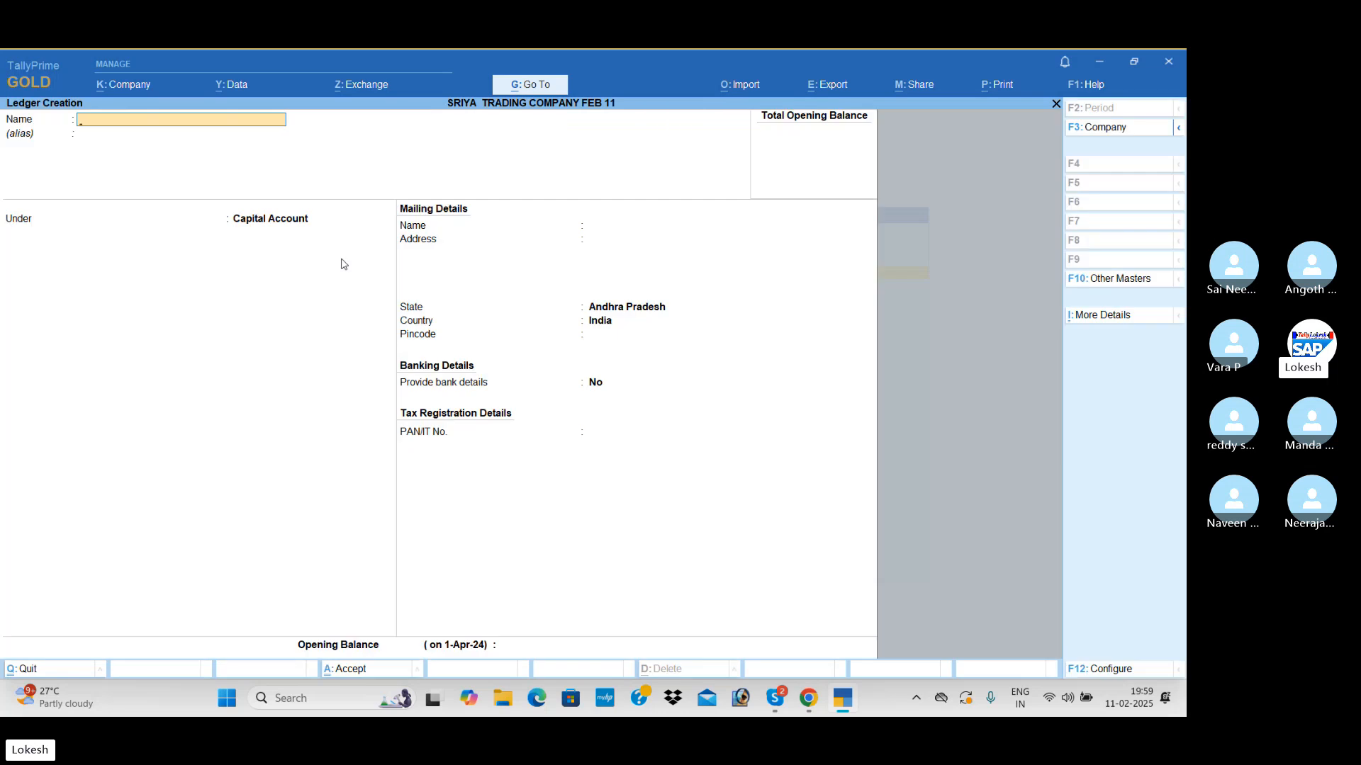
type("CAP")
key("BackSpace")
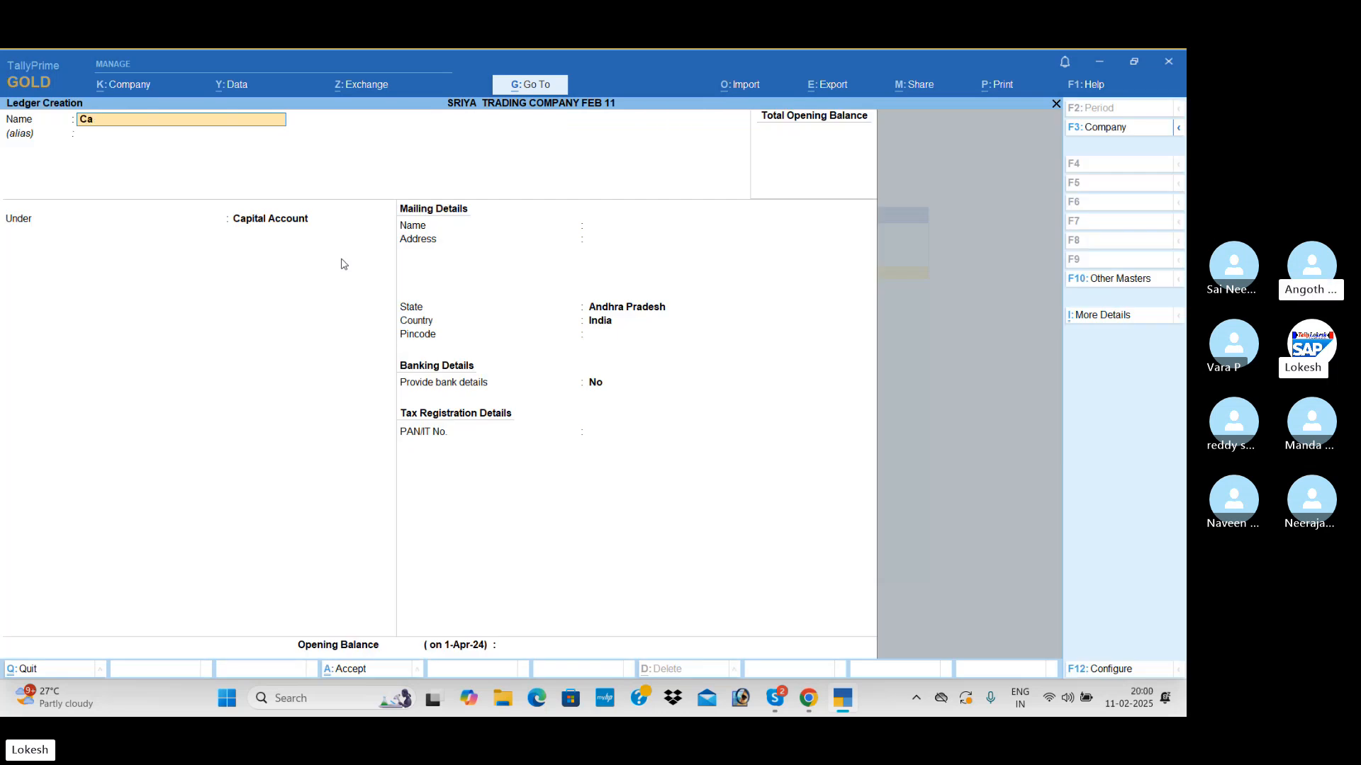
type("pital")
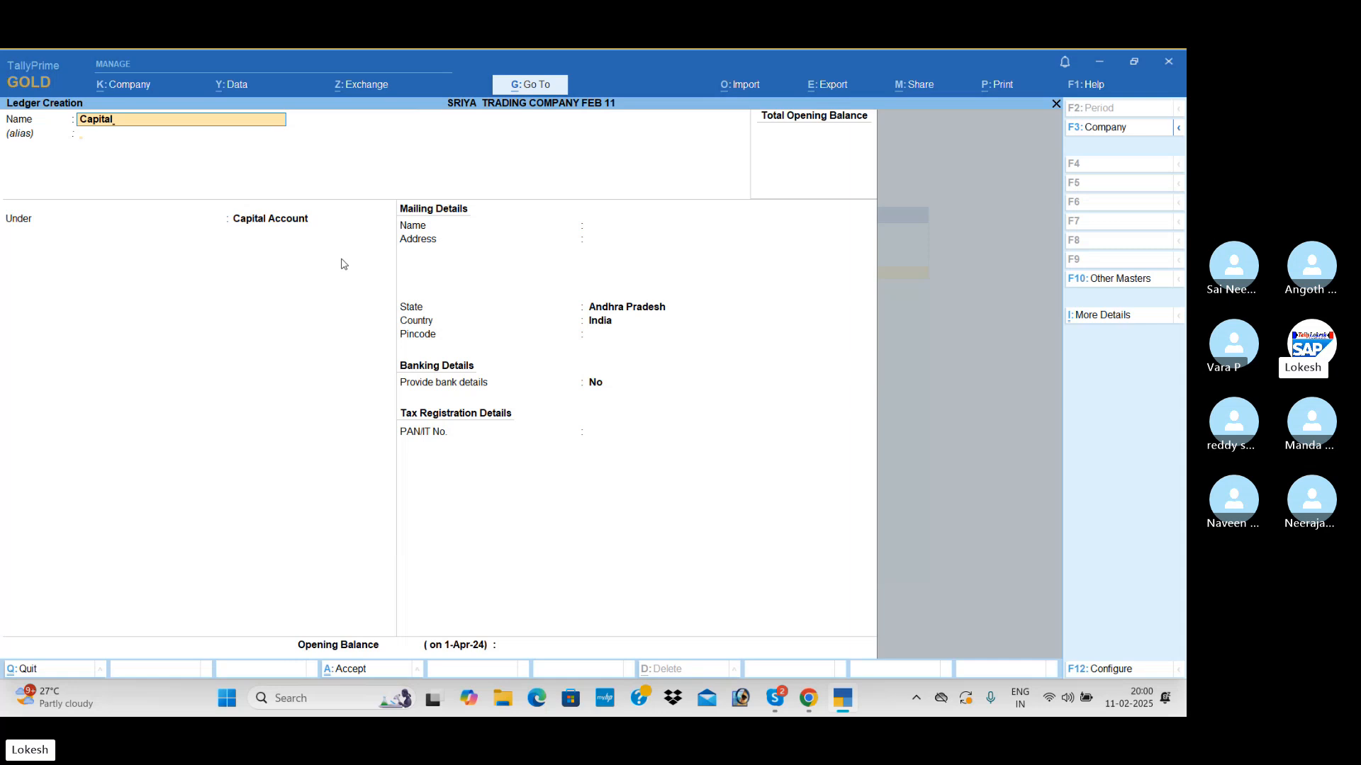
key("Return")
key("Return")
key("Return")
Leave the Capital ledger's mailing, bank and tax details at their defaults, set its opening balance to 1,00,000 Cr and save it.
key("Return")
key("Return")
key("Return")
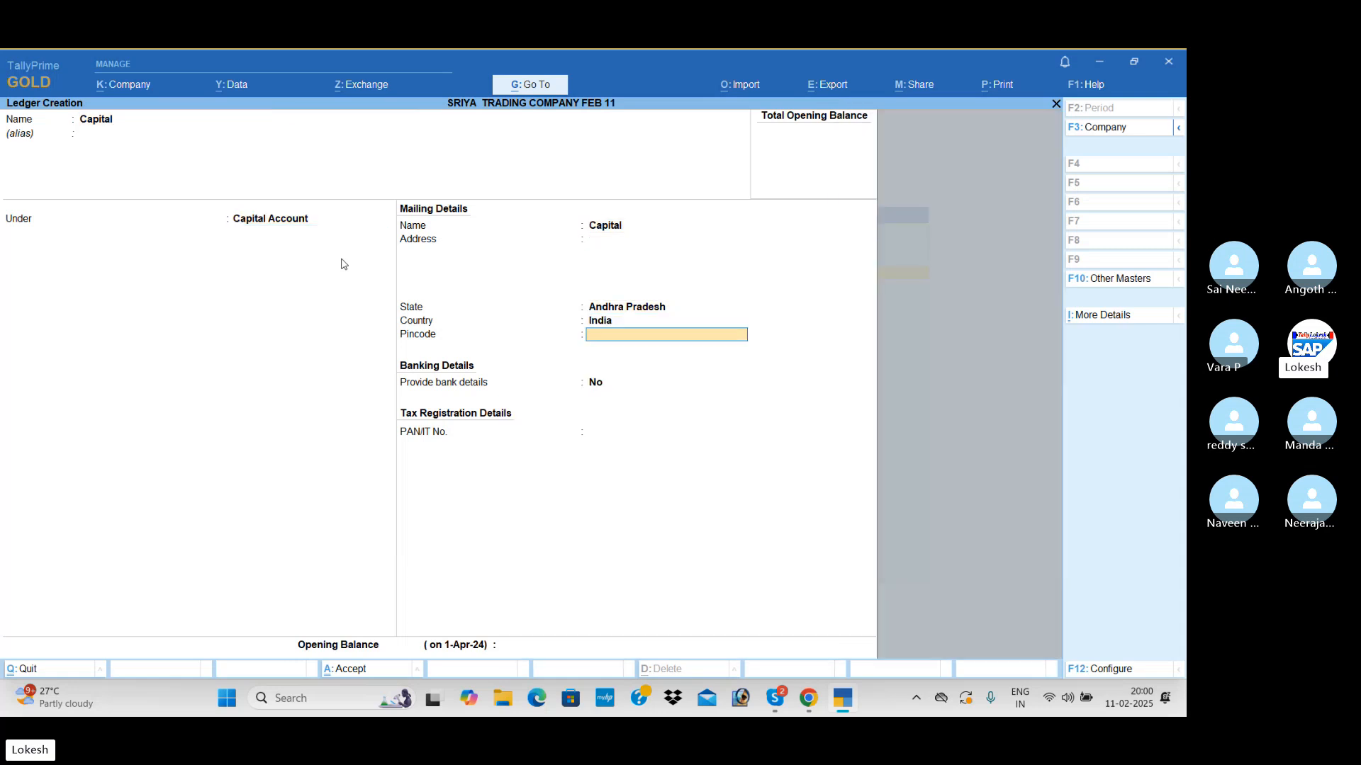
key("Return")
key("Return")
key("Return")
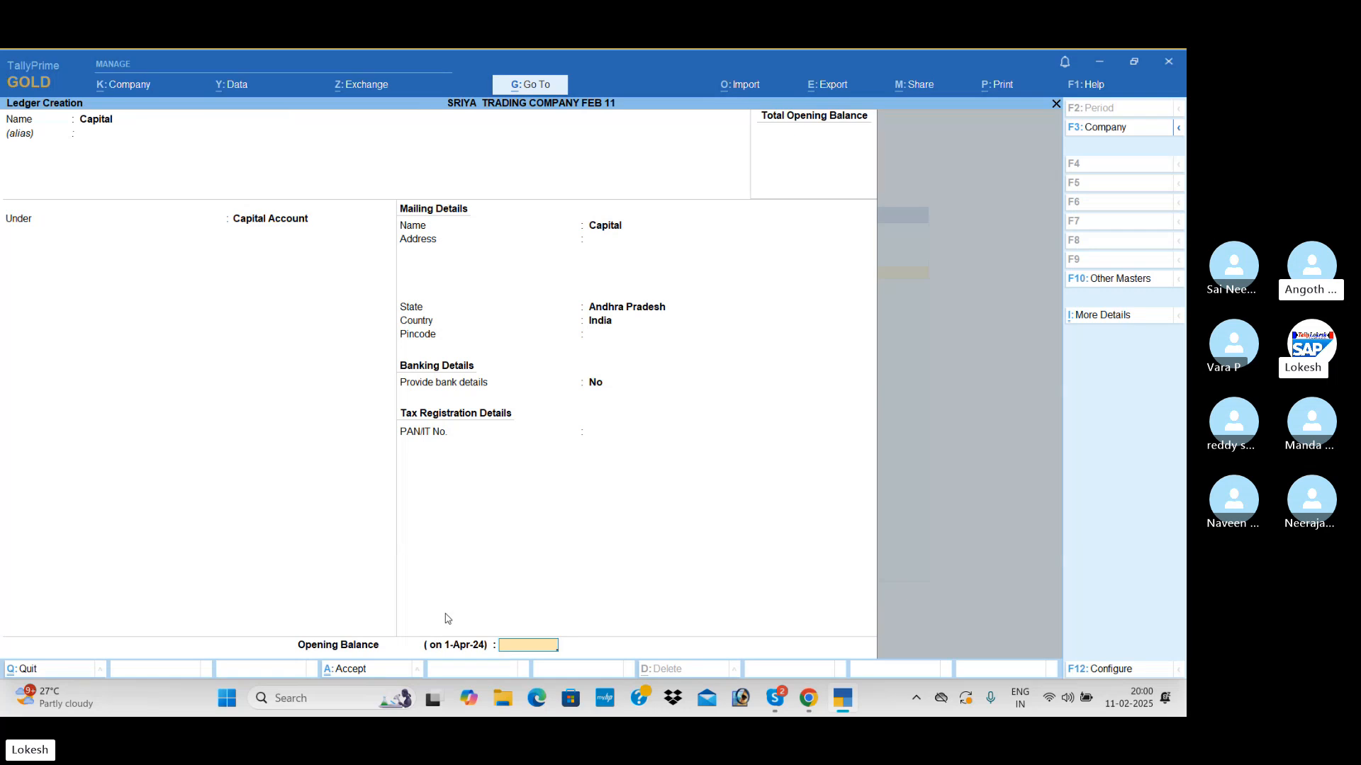
type("1,00,0")
type("00000")
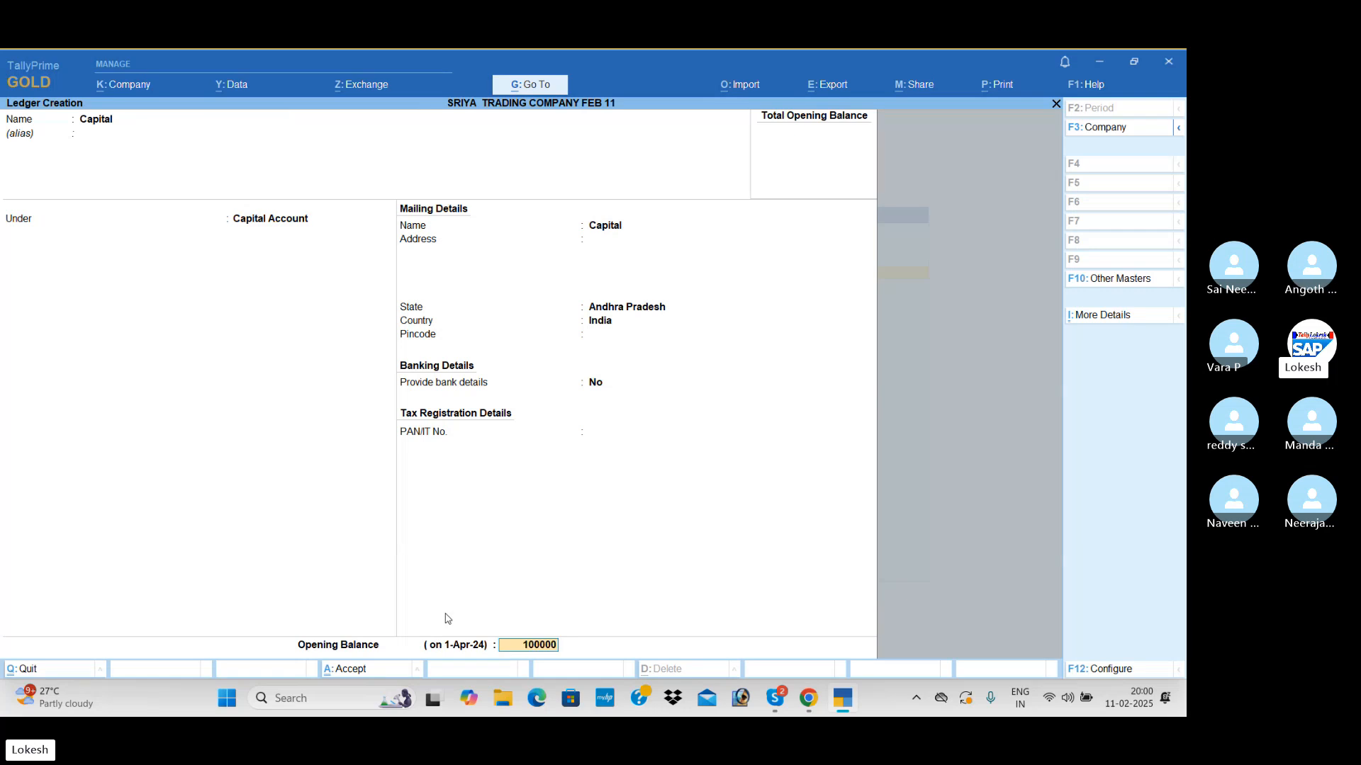
key("Return")
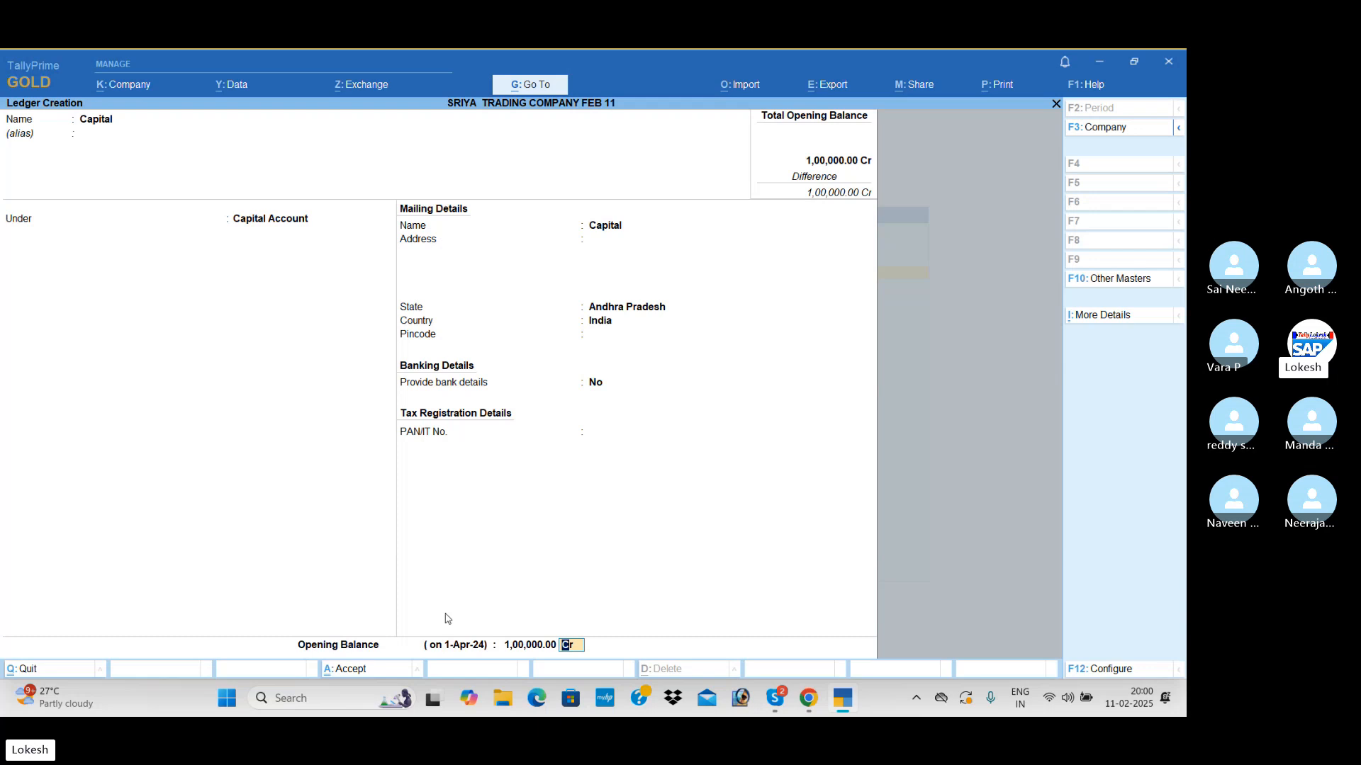
key("Return")
key("Return")
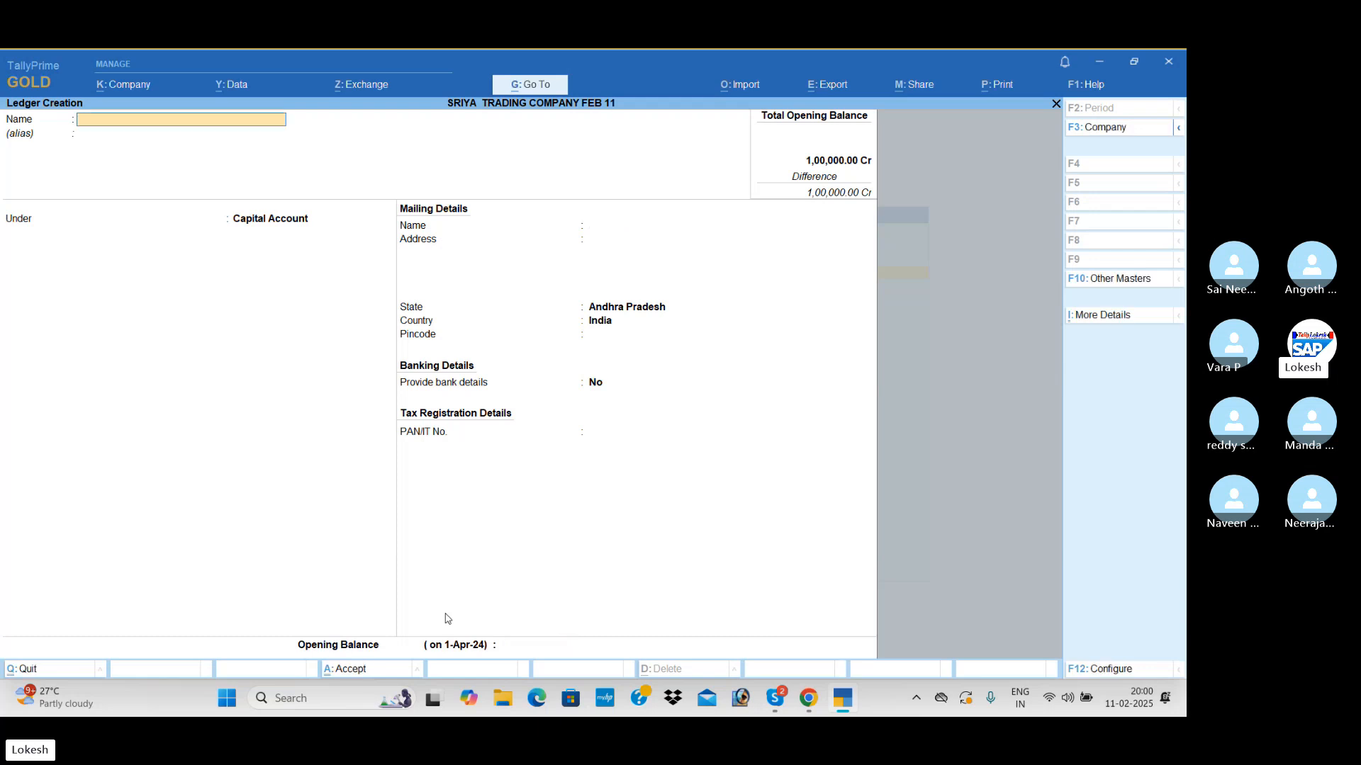
Enter the first creditor's name for a new ledger and place it under Sundry Creditors.
type("Ramesh")
key("Return")
key("Return")
type("sun")
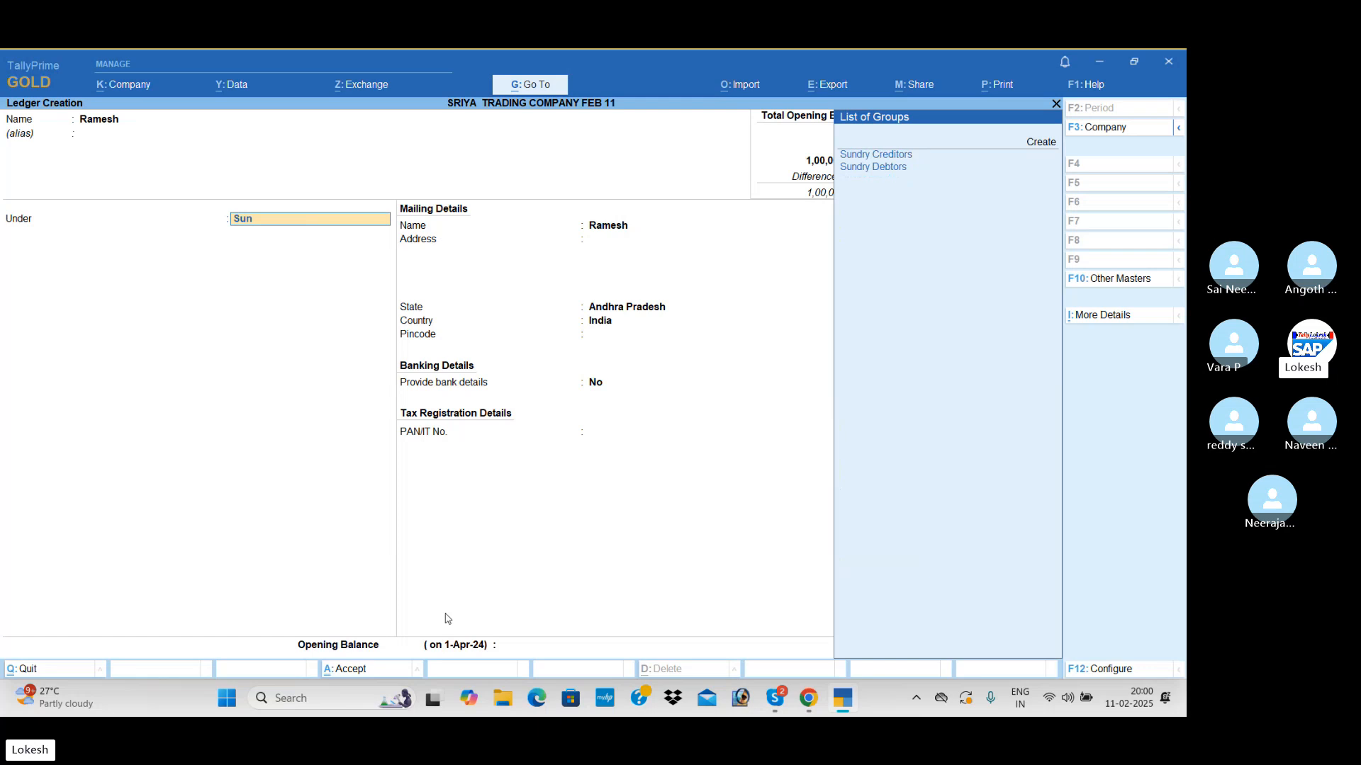
key("Return")
Set the first creditor ledger's opening balance to 20,000 Cr, leaving its other details at their defaults, and save it.
key("Return")
key("Return")
key("Return")
key("Return")
key("Return")
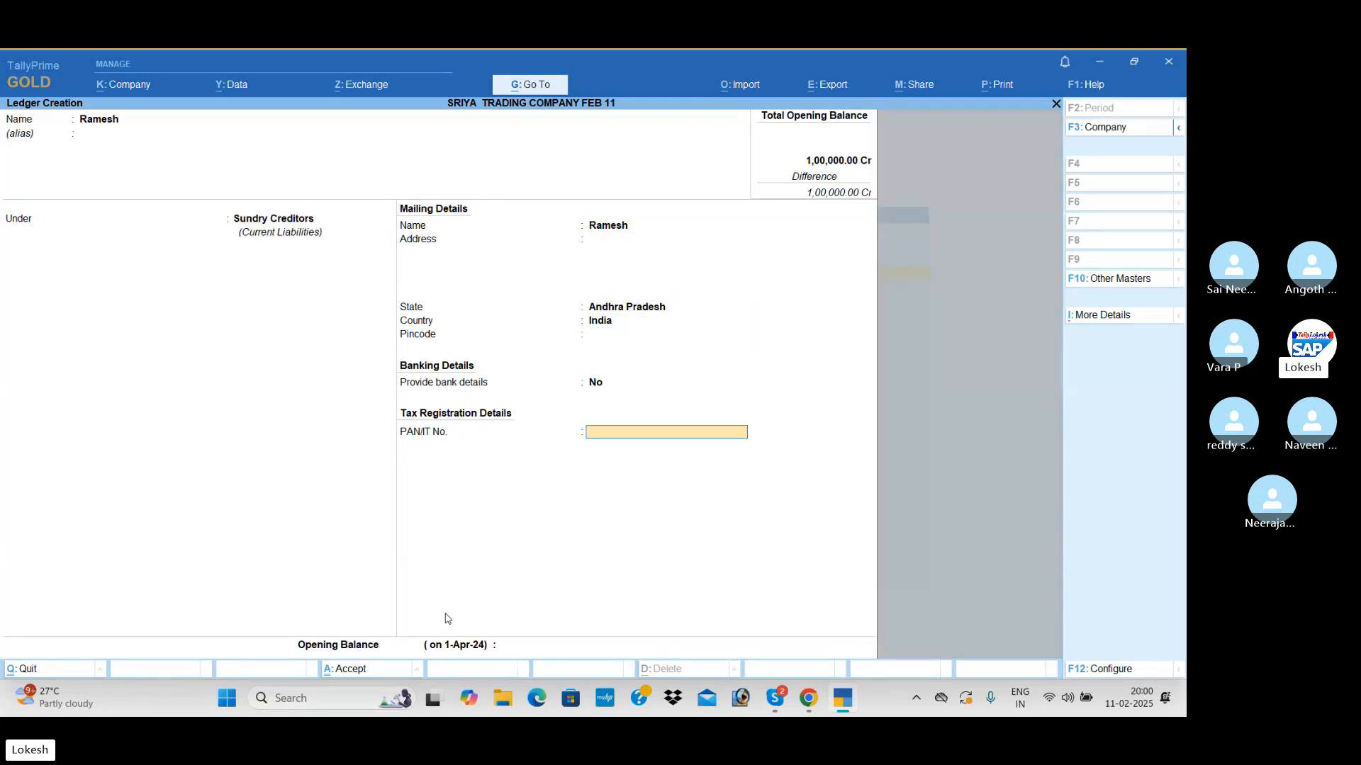
type("2")
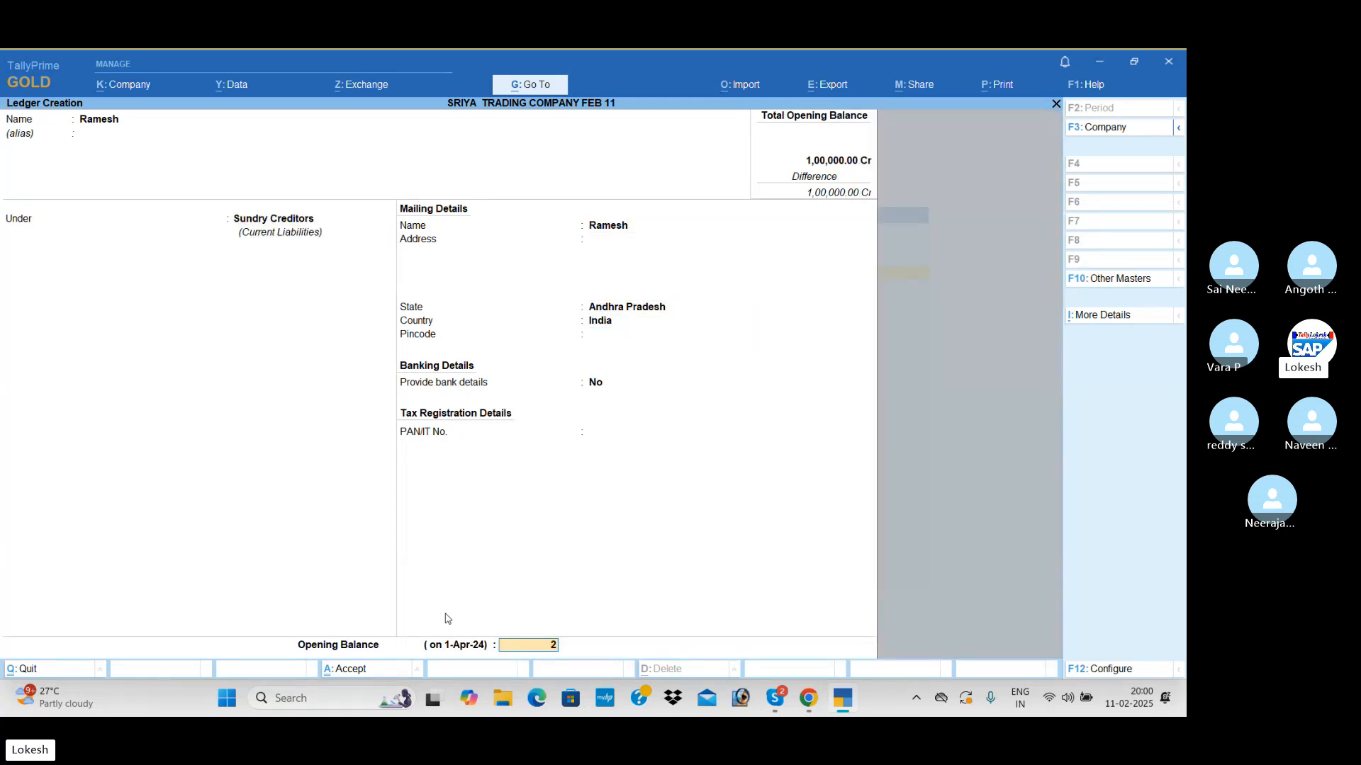
type("0,000")
key("Return")
key("Return")
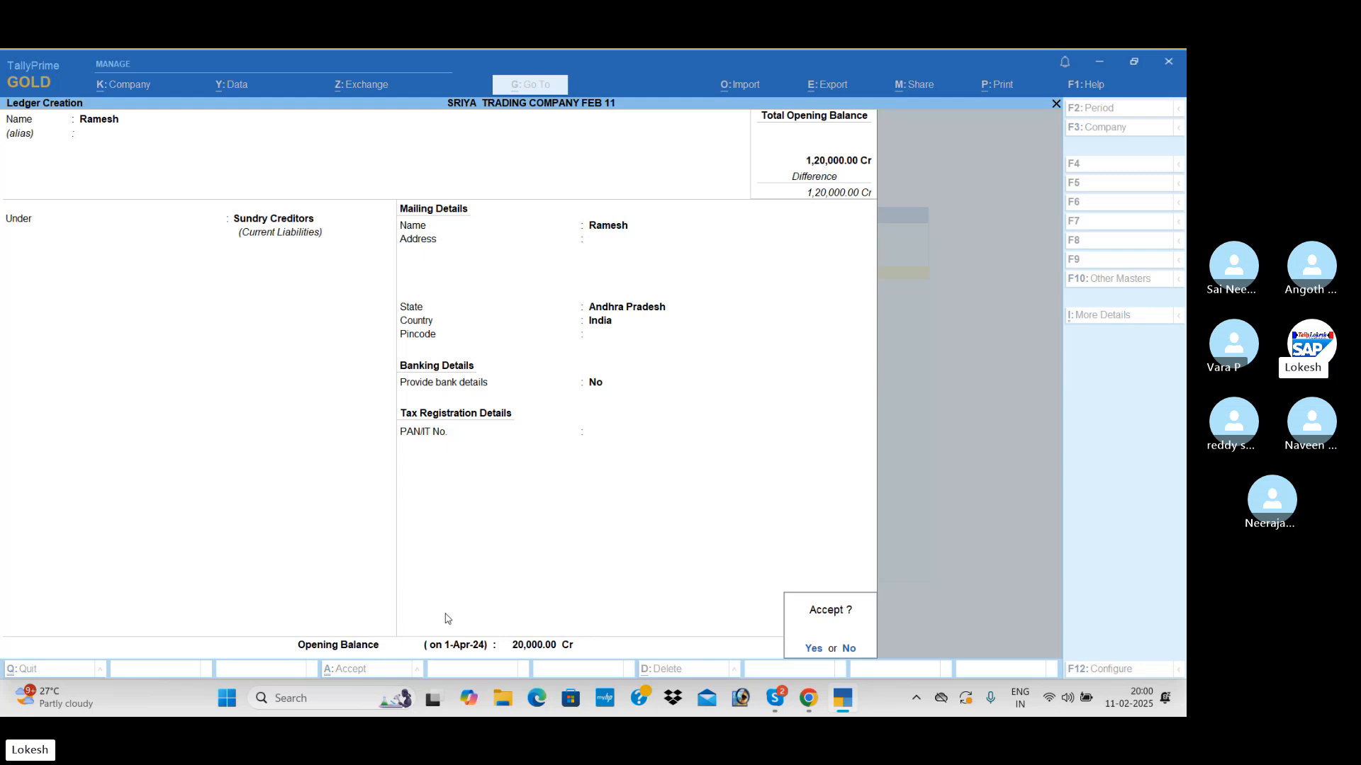
key("Return")
Create the second creditor's ledger under Sundry Creditors with an opening balance of 30,000 Cr.
type("Prakash")
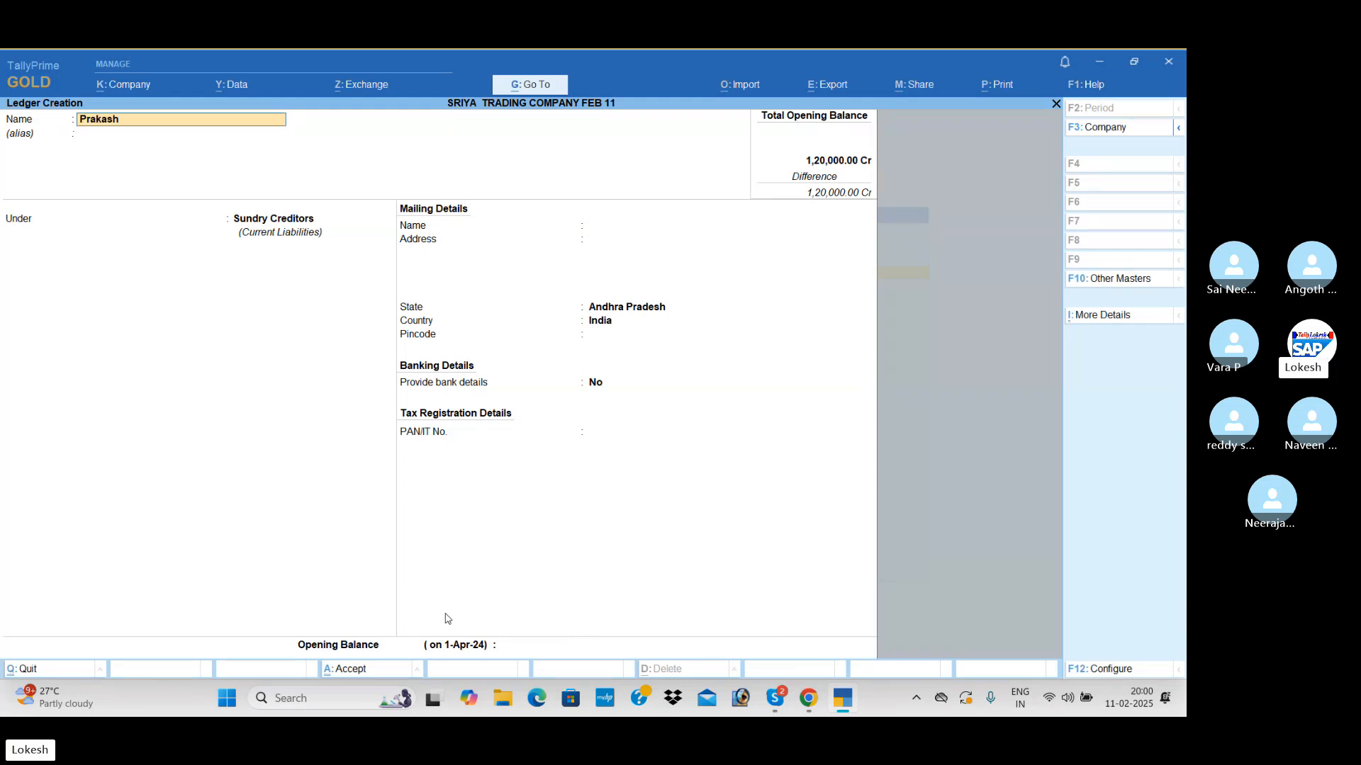
key("Return")
key("Return")
key("Return")
key("Return")
key("Return")
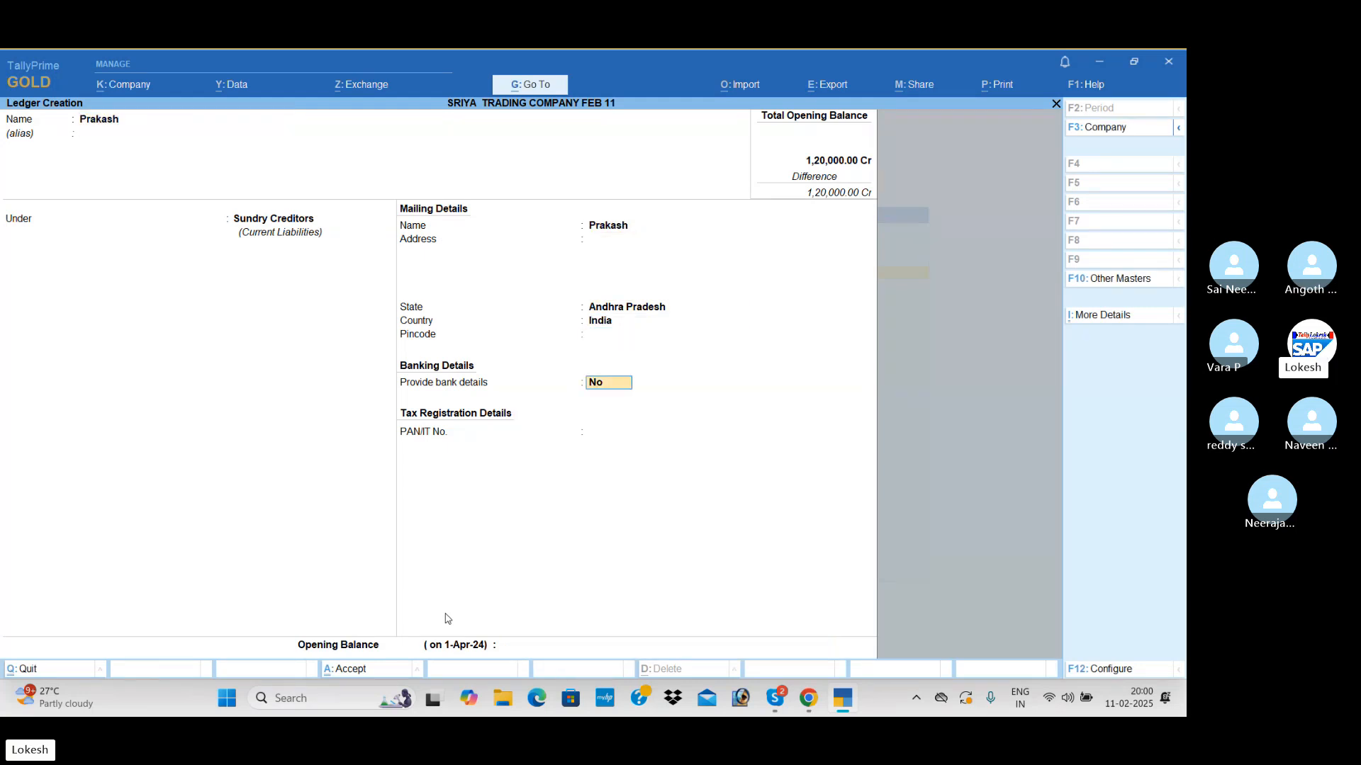
key("Return")
key("Return")
type("30000")
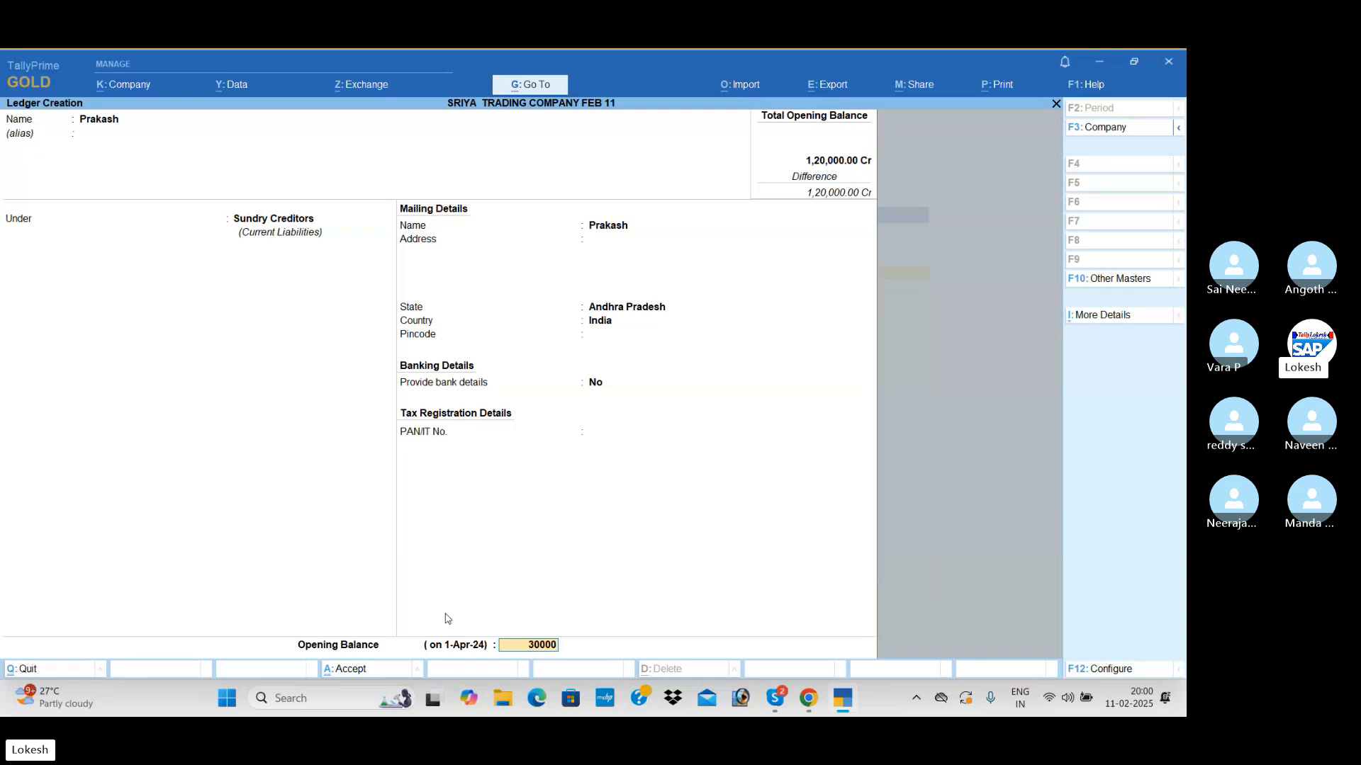
key("Return")
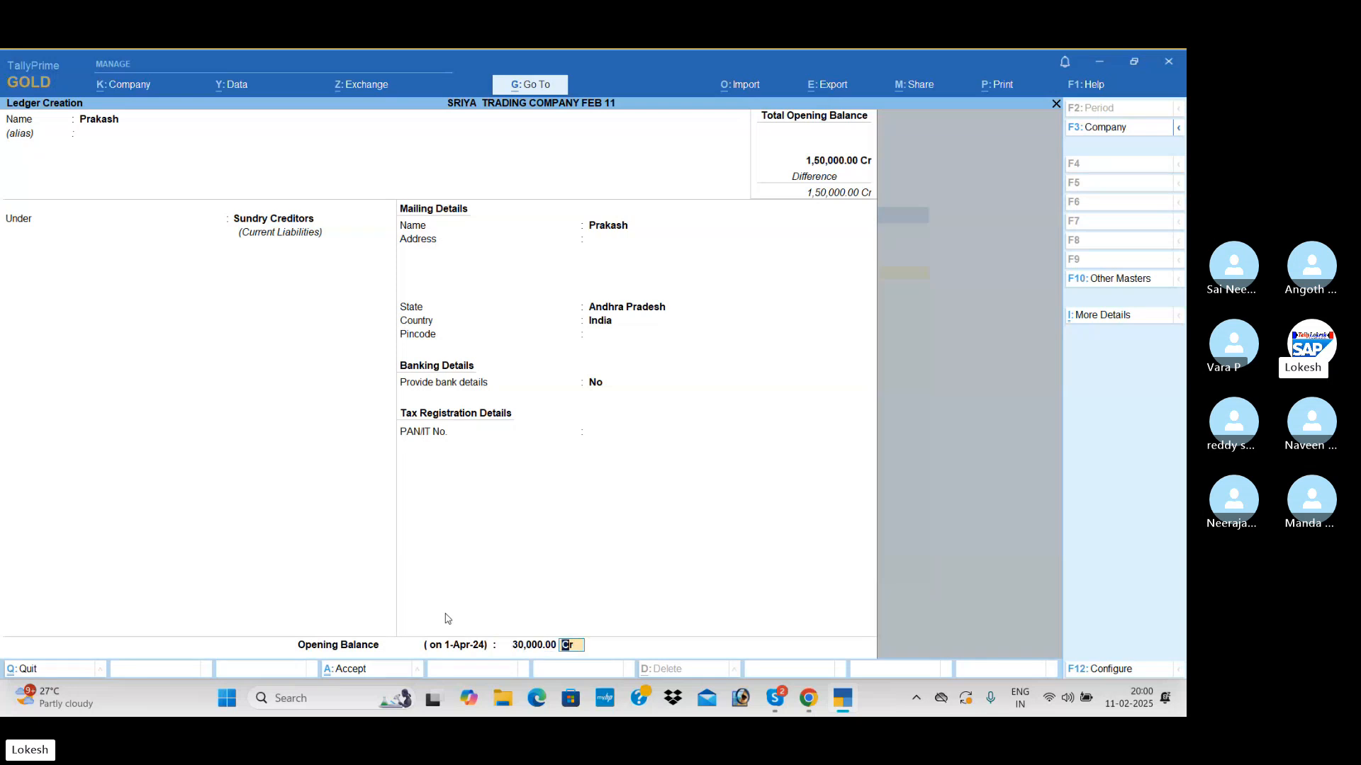
key("Return")
Enter the lender's name followed by Loan as the new ledger's name and place it under Loans (Liability).
type("Pallav")
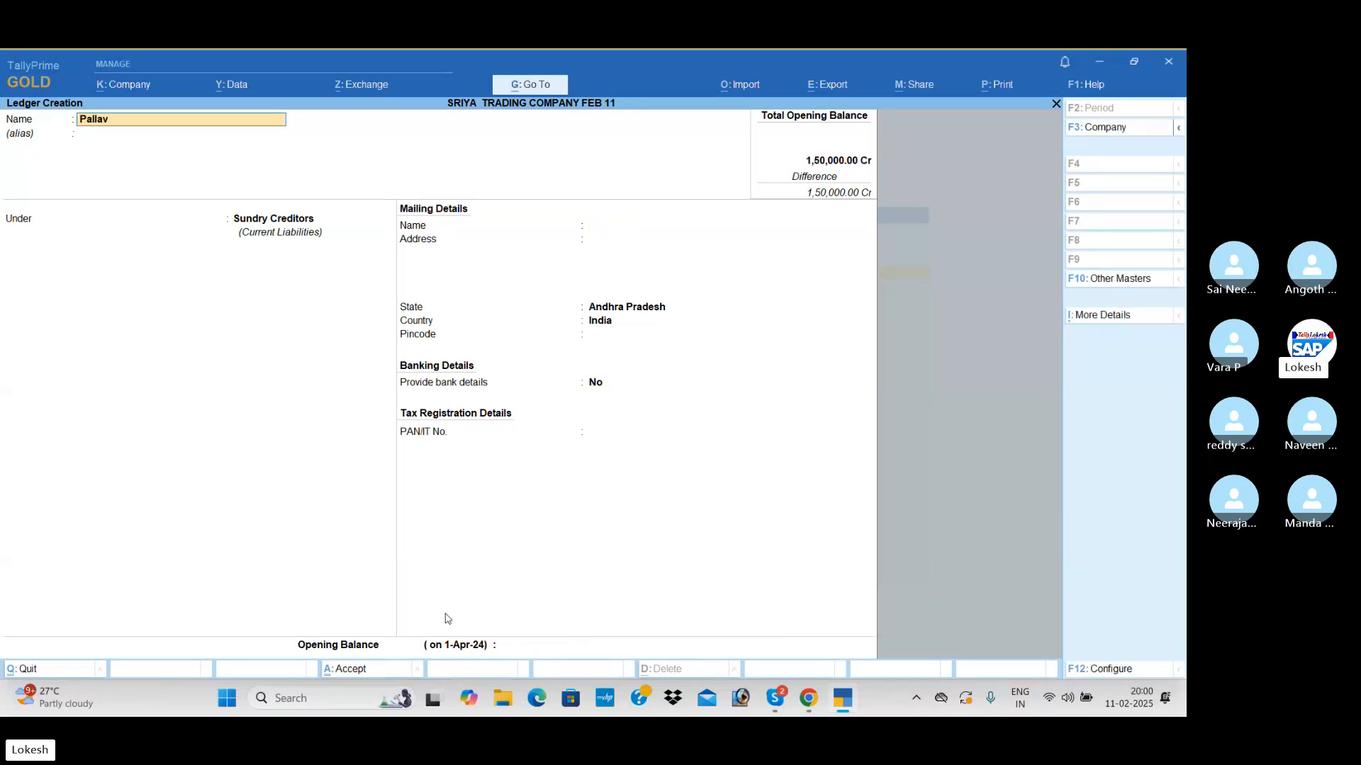
key("Return")
key("Return")
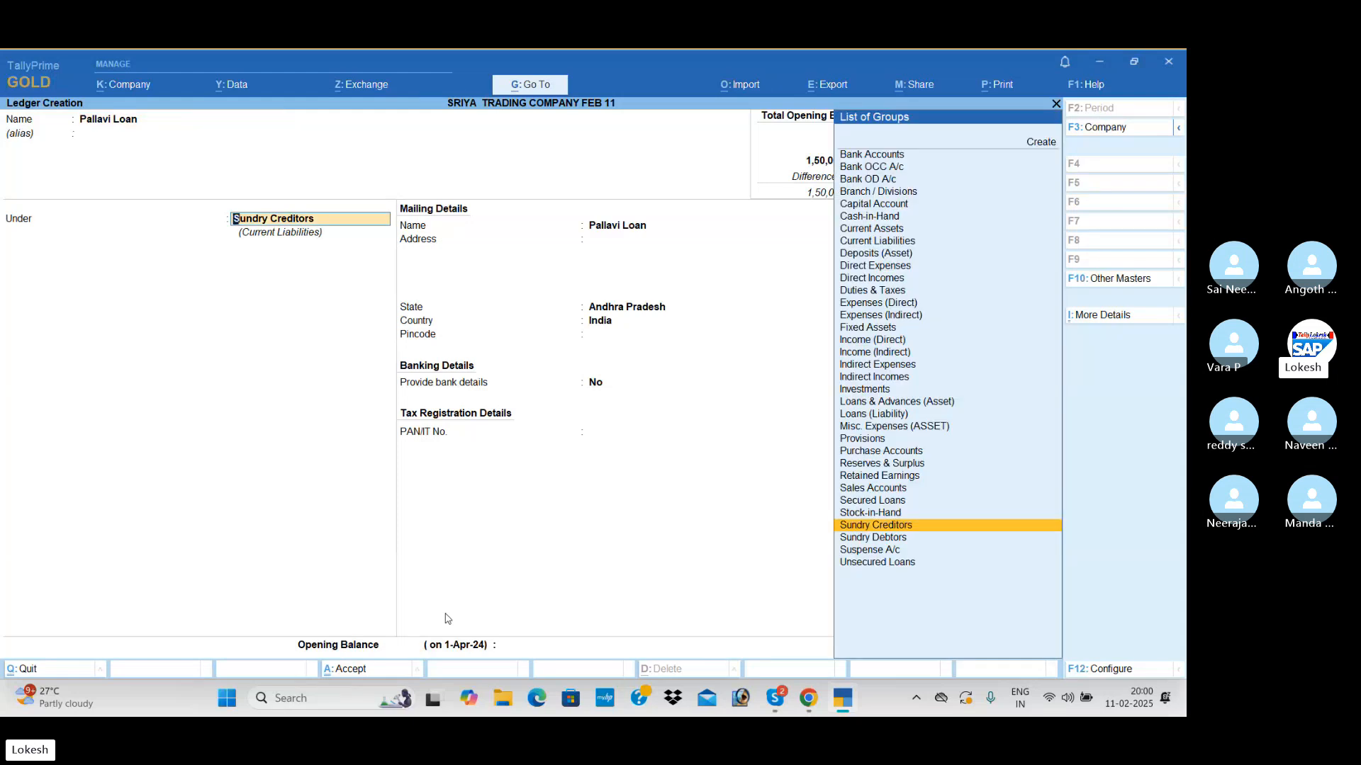
type("Lo")
key("Down")
key("Return")
Leave the loan ledger's mailing, bank and tax details at their defaults, set its opening balance to 38,600 Cr and save it.
key("Return")
key("Return")
key("Return")
key("Return")
key("Return")
key("Return")
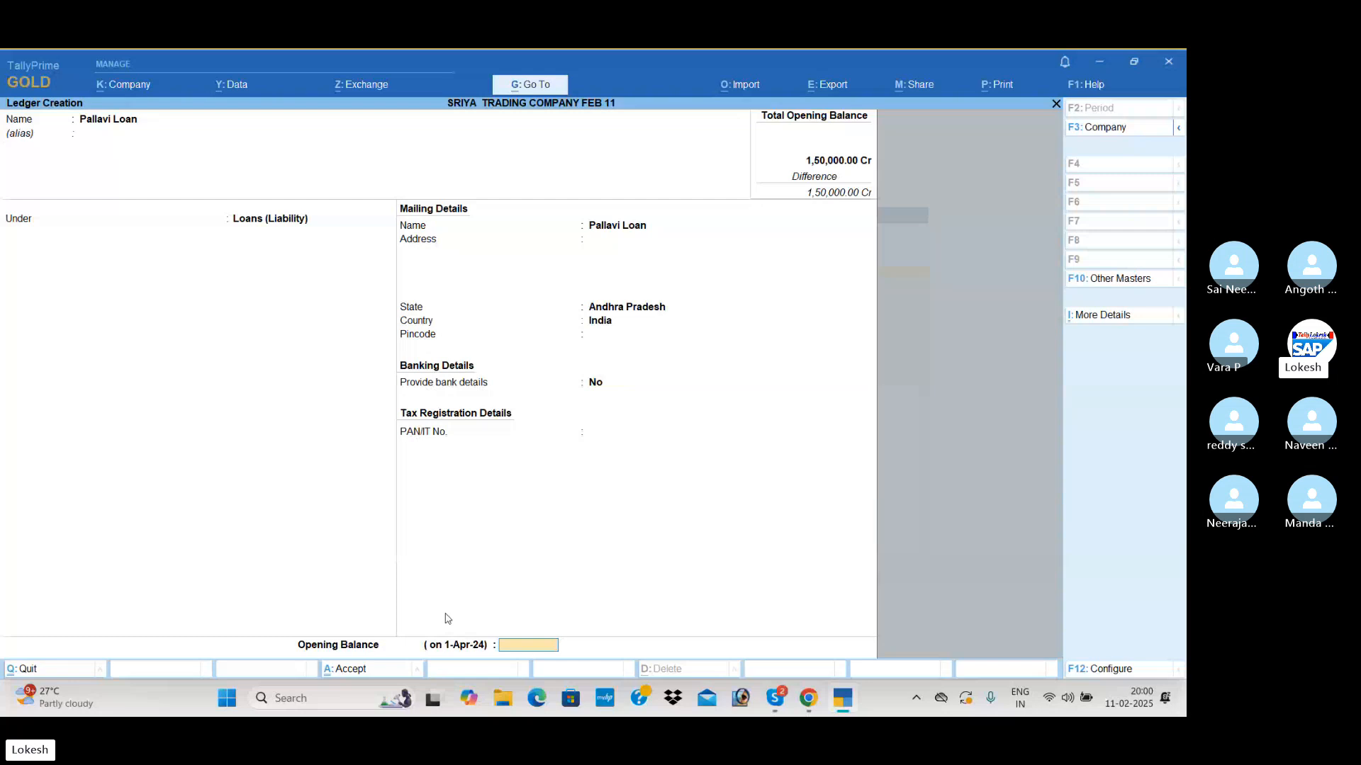
type("38600")
key("Return")
key("Return")
key("Return")
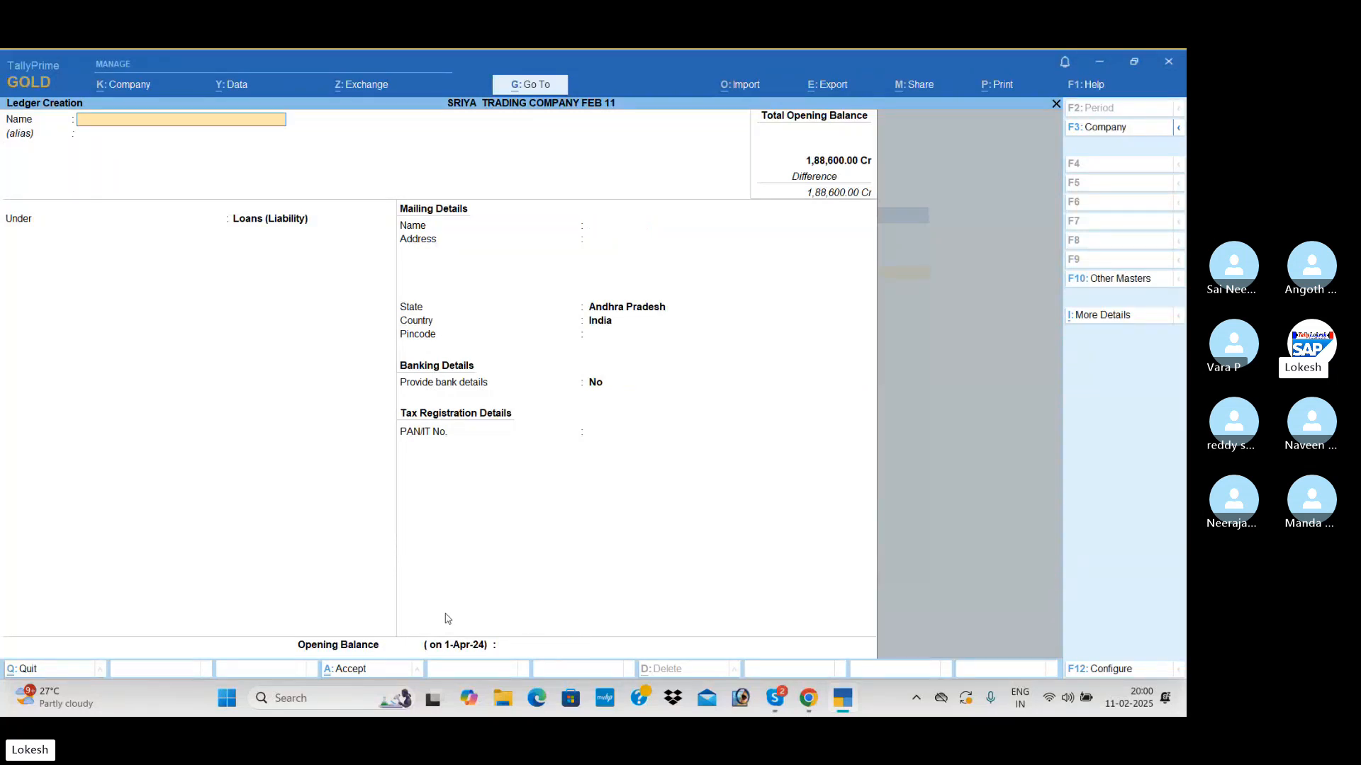
Name the next ledger Furniture and place it under Fixed Assets.
type("Furniture")
key("Return")
key("Return")
type("f")
key("Return")
Set the Furniture ledger's opening balance to 18,000 Dr, leaving its other details at their defaults, and save it.
key("Return")
key("Return")
key("Return")
key("Return")
key("Return")
key("Return")
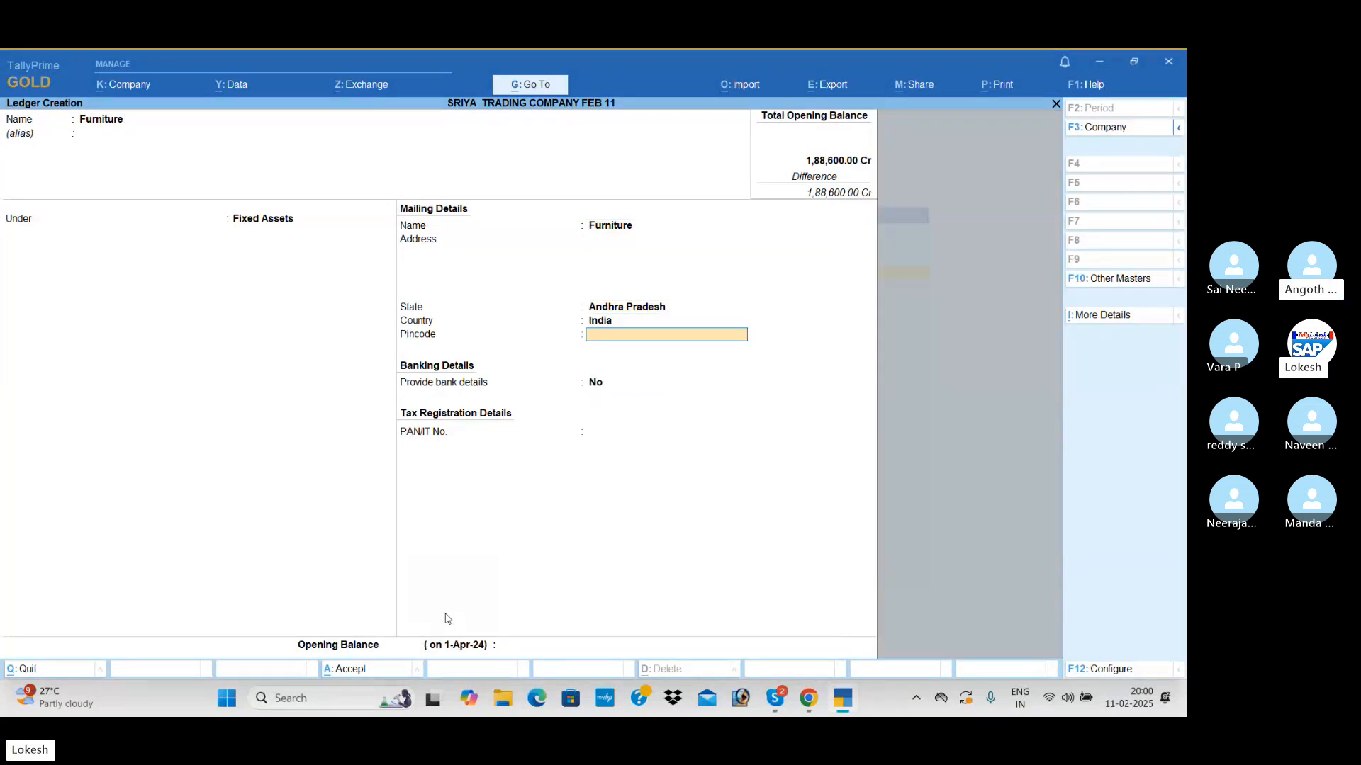
key("Return")
type("18000")
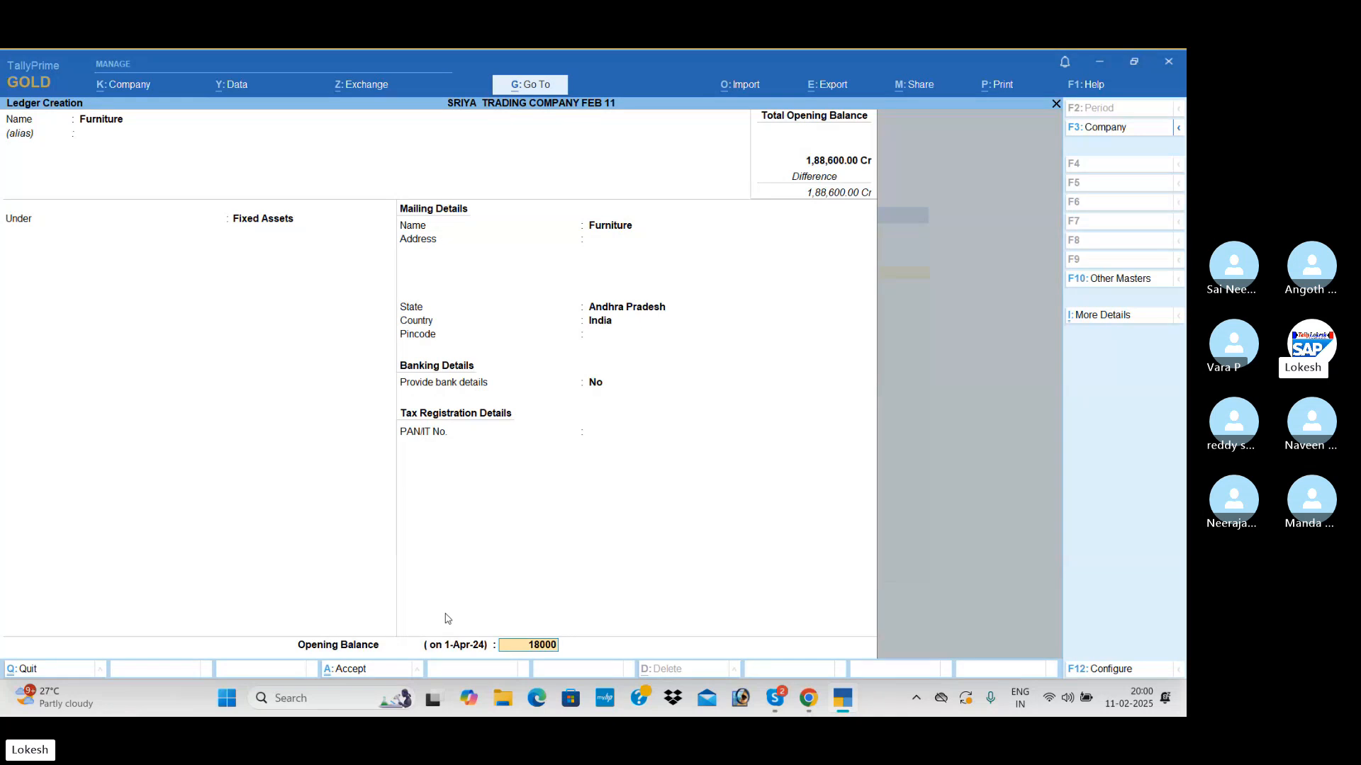
key("Return")
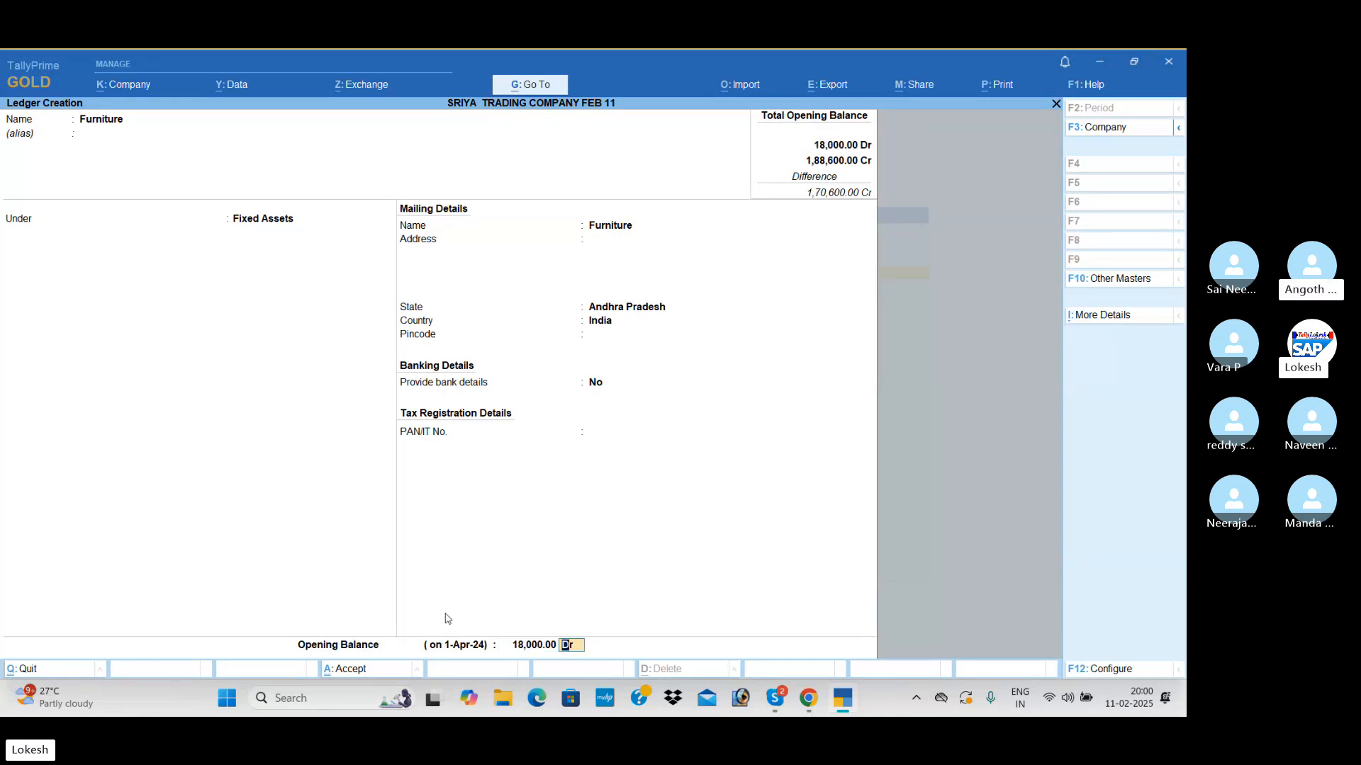
key("Return")
Name the next ledger Computer and keep it under Fixed Assets.
type("Com")
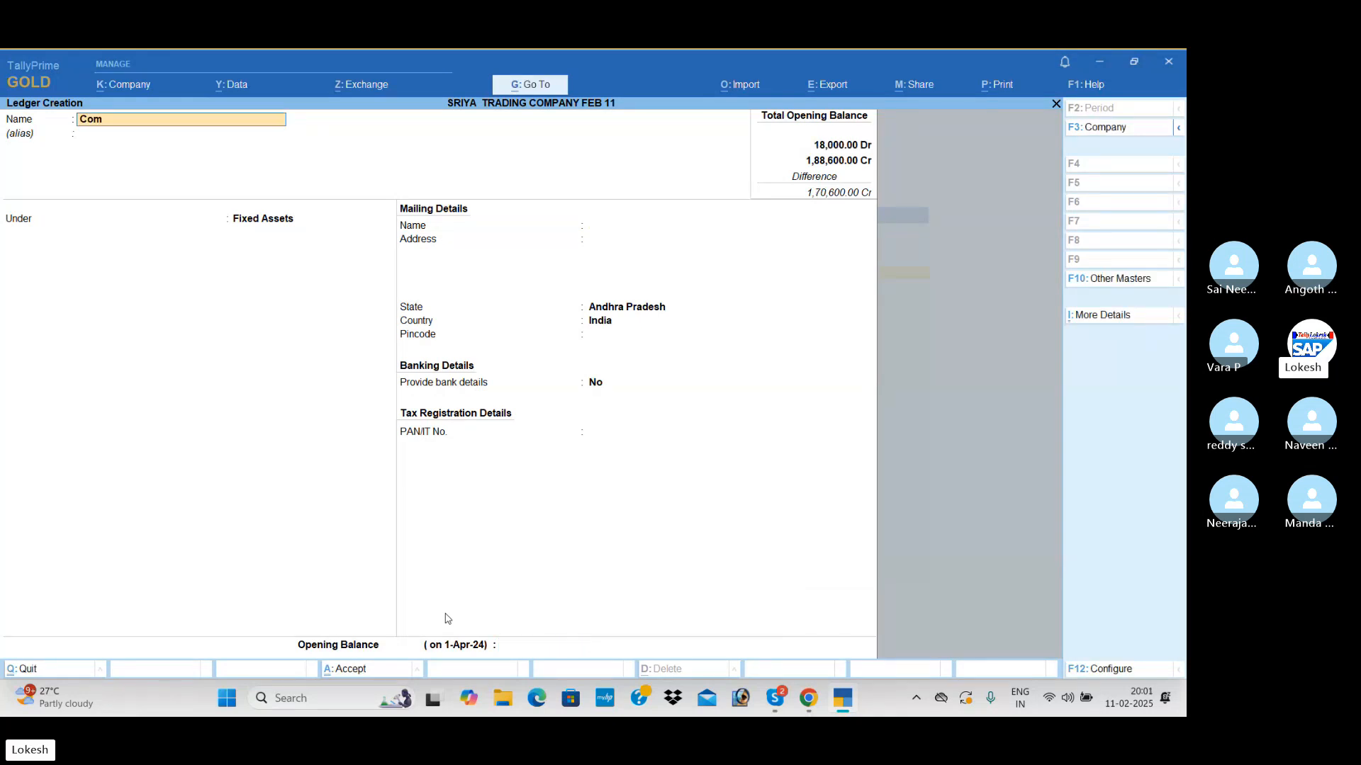
type("puter")
key("Return")
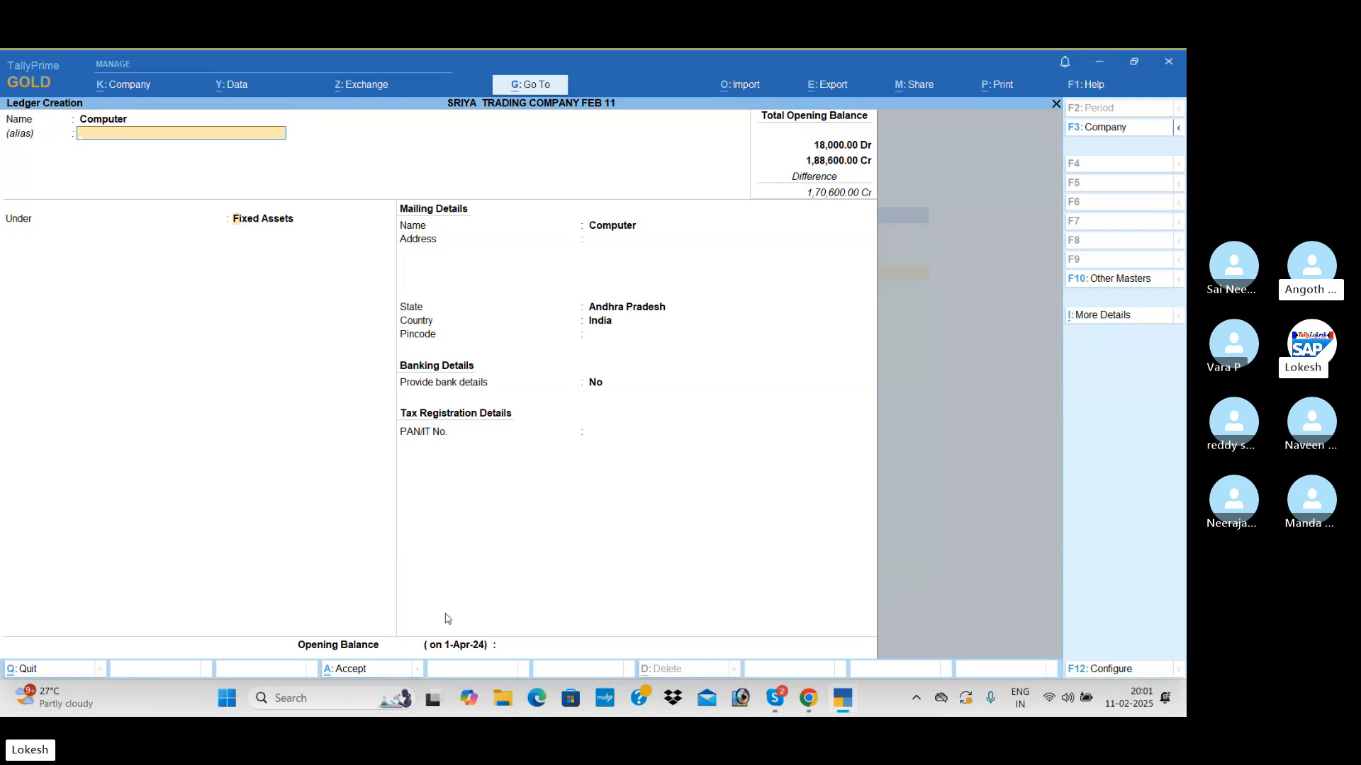
key("Return")
key("Return")
Set the Computer ledger's opening balance to 30,000 Dr, leaving its other details at their defaults, and save it.
key("Return")
key("Return")
key("Return")
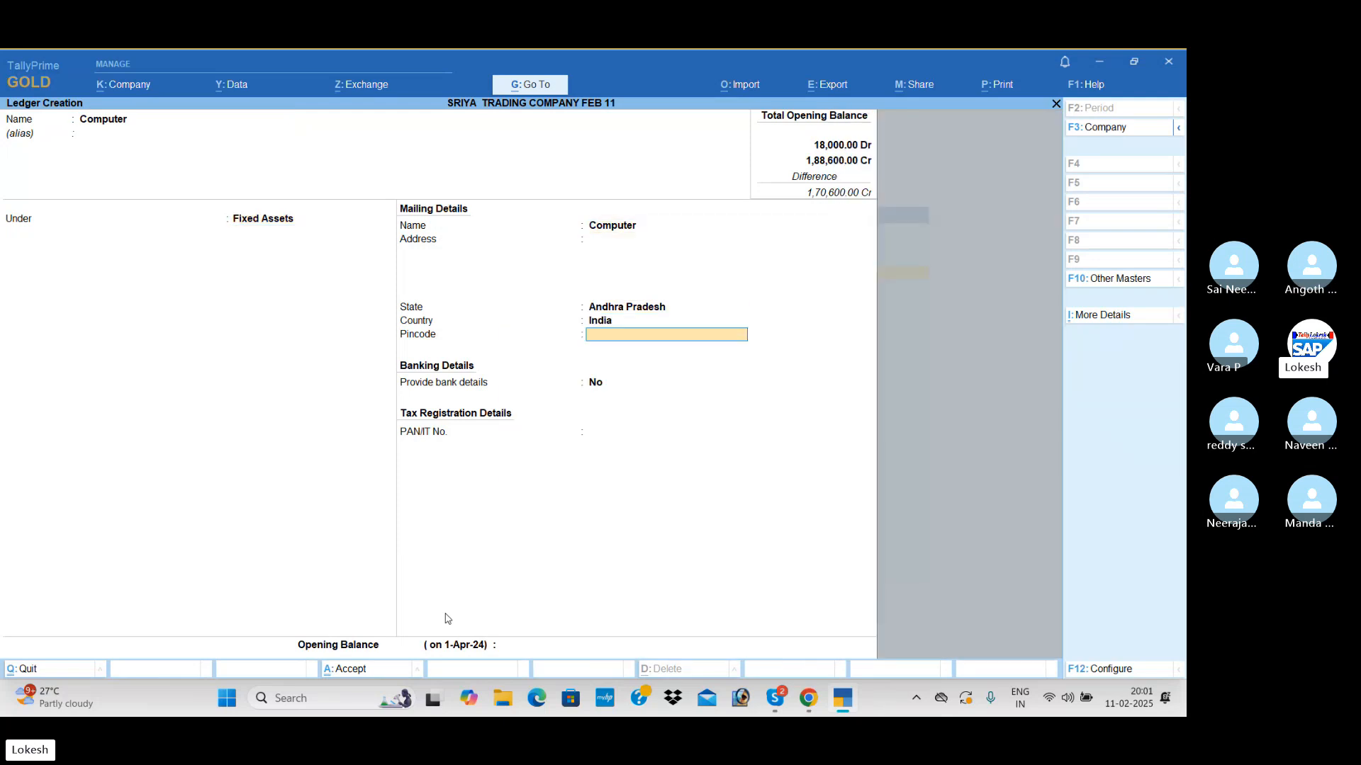
key("Return")
key("Return")
key("Return")
type("30000")
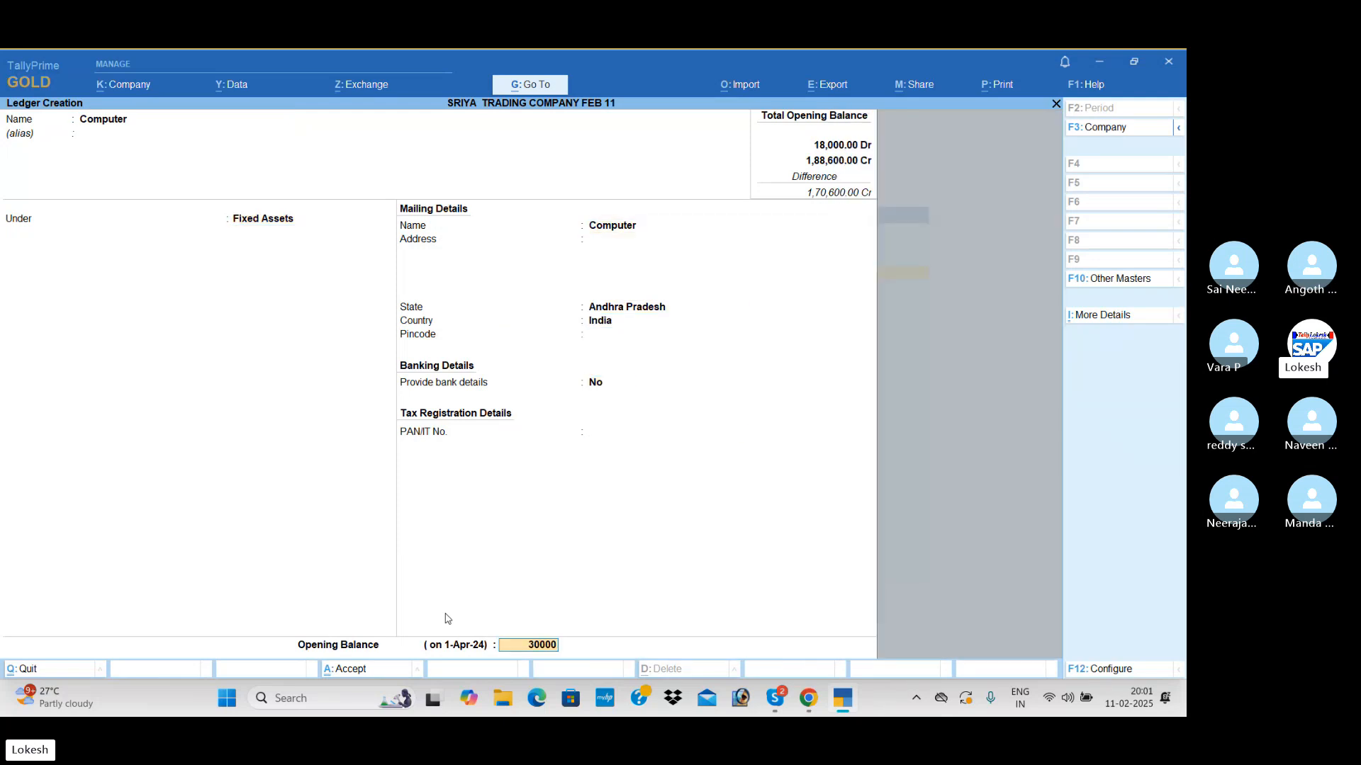
key("Return")
key("Return")
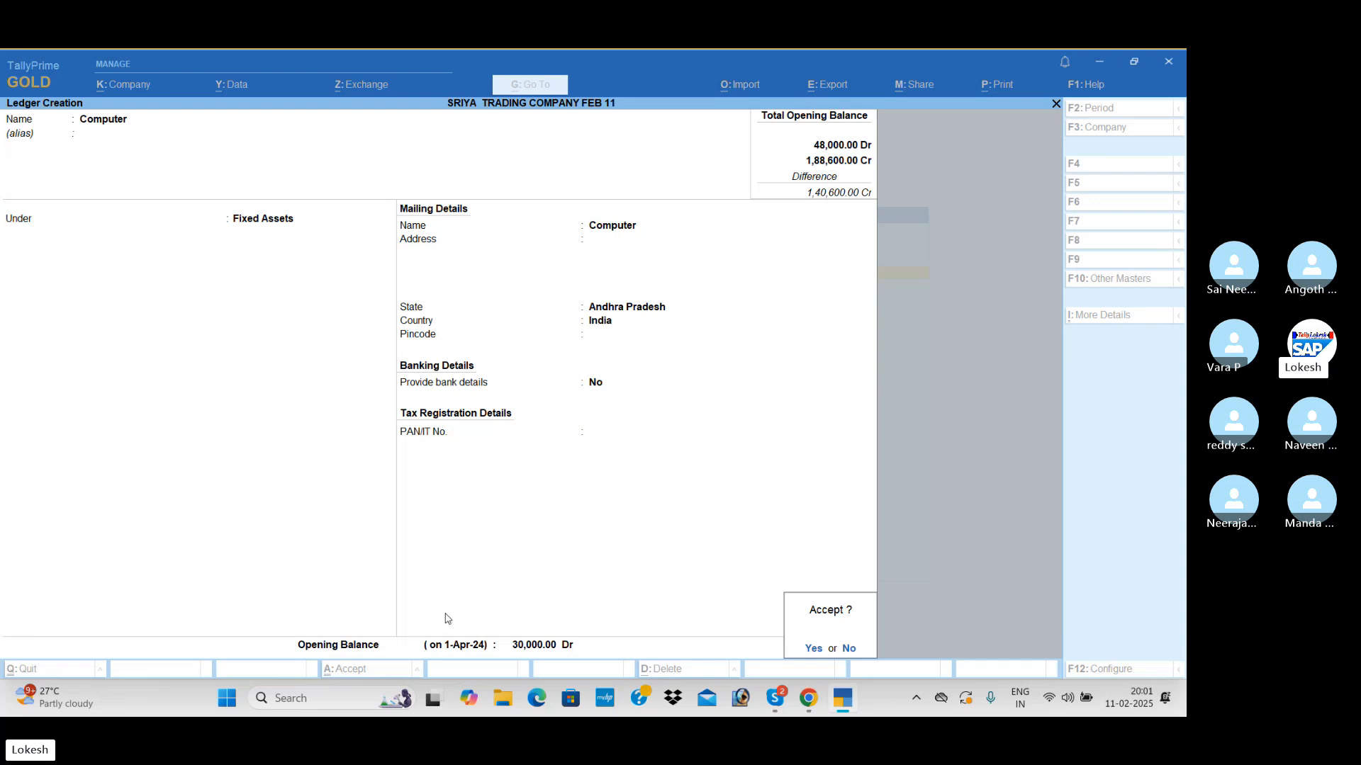
key("Return")
Name the next ledger Ram & Co and place it under Sundry Debtors.
type("Ram")
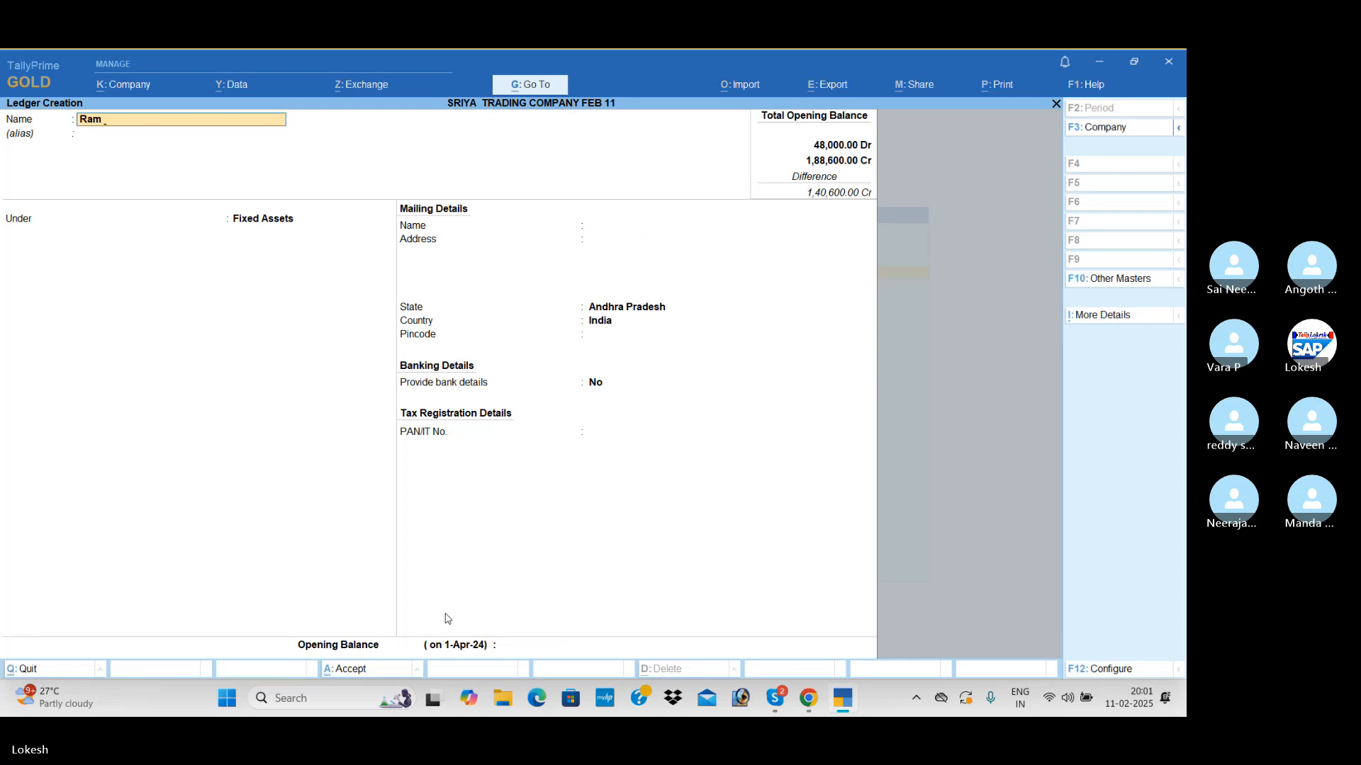
type(" & co")
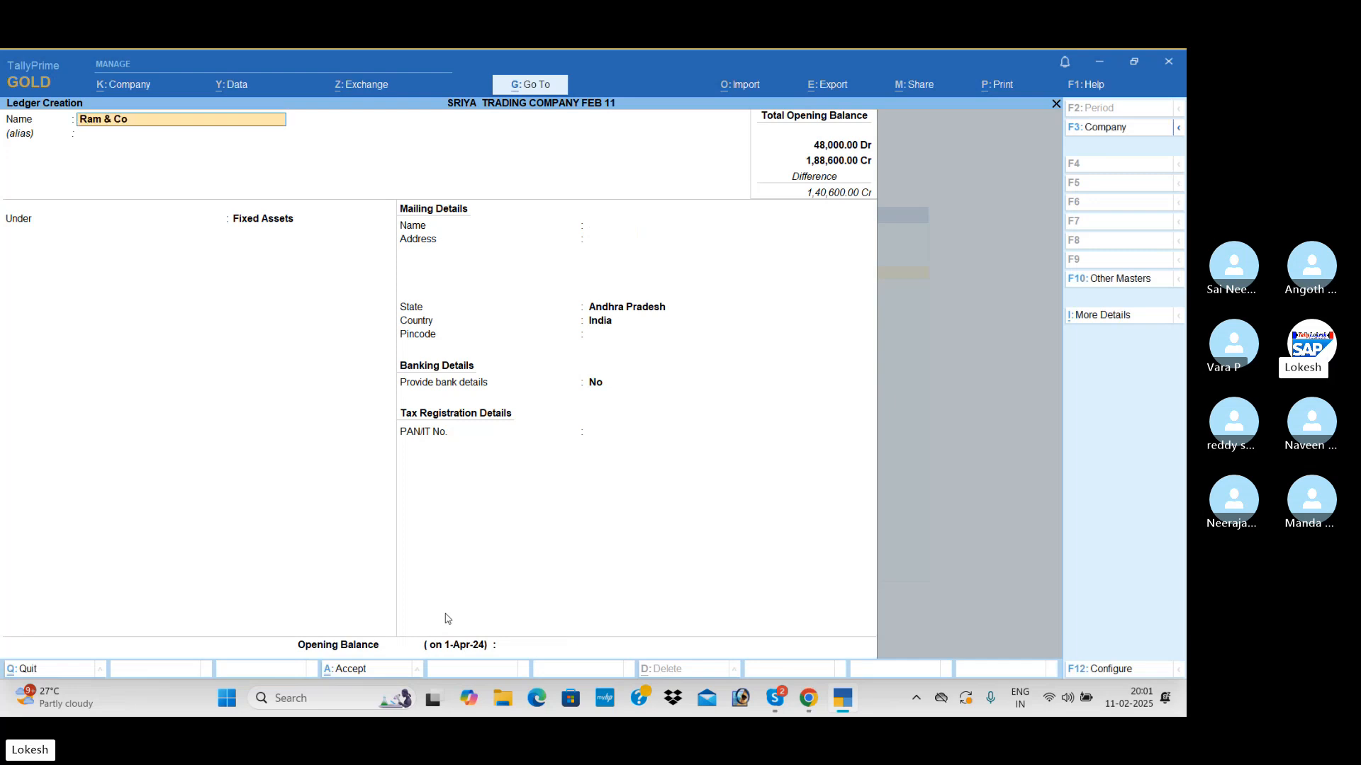
key("Return")
type("Sun")
key("Down")
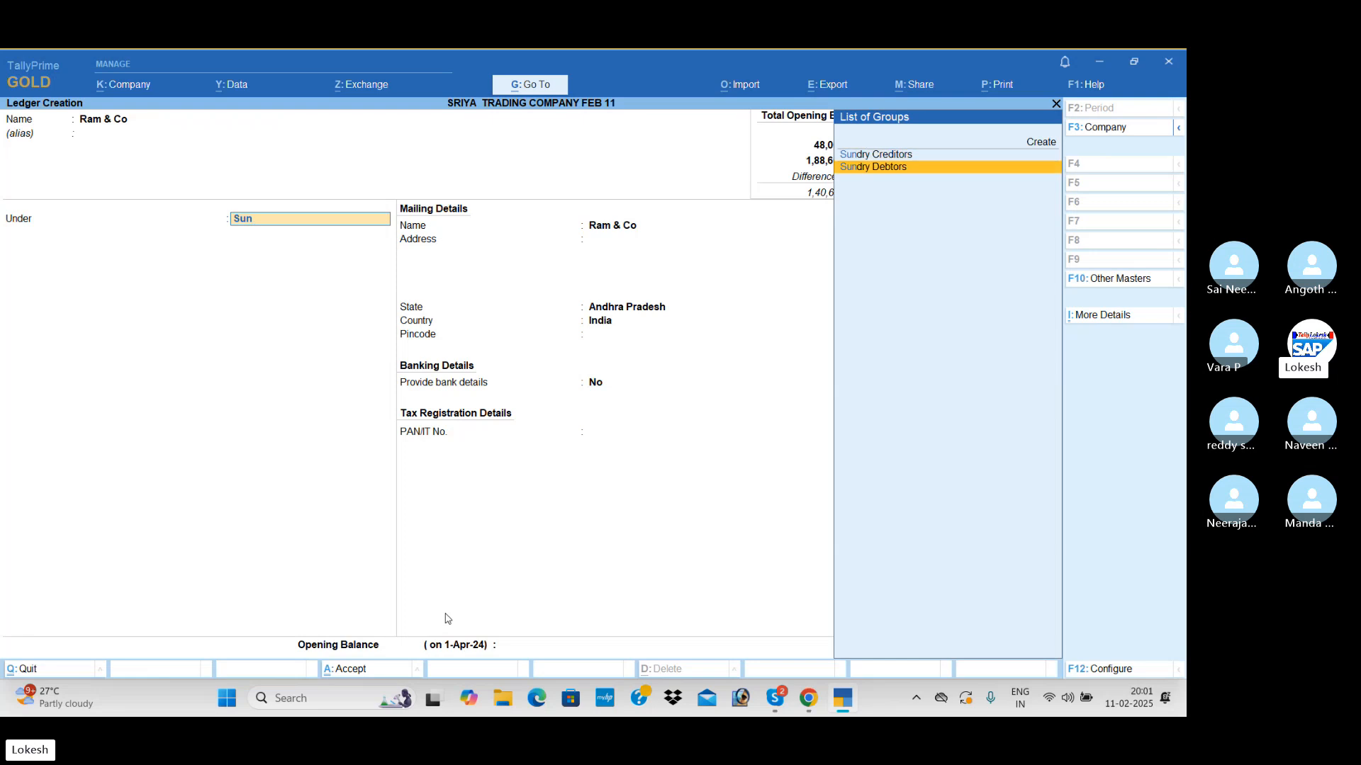
key("Return")
Set the Ram & Co ledger's opening balance to 10,000 Dr, leaving its other details at their defaults, and save it.
key("Return")
key("Return")
key("Return")
key("Return")
key("Return")
key("Return")
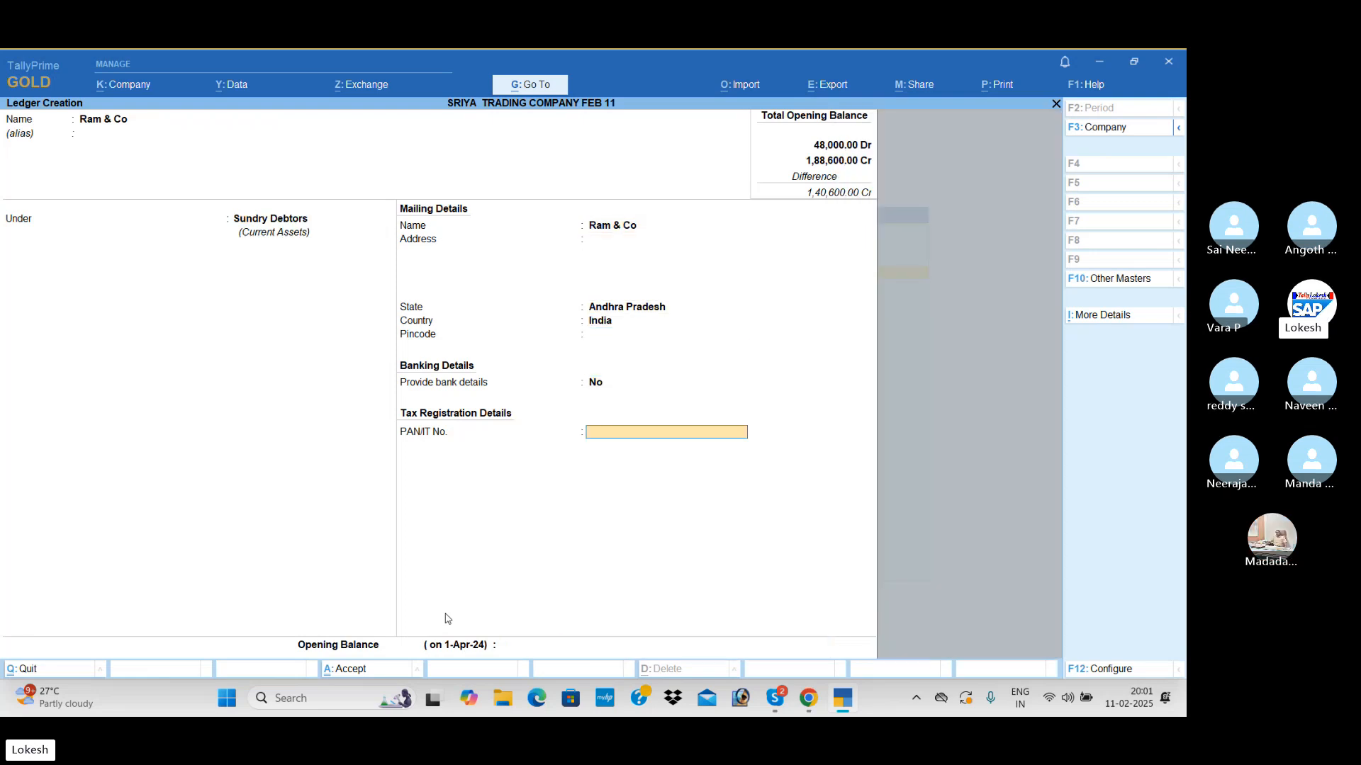
key("Return")
type("10000")
key("Return")
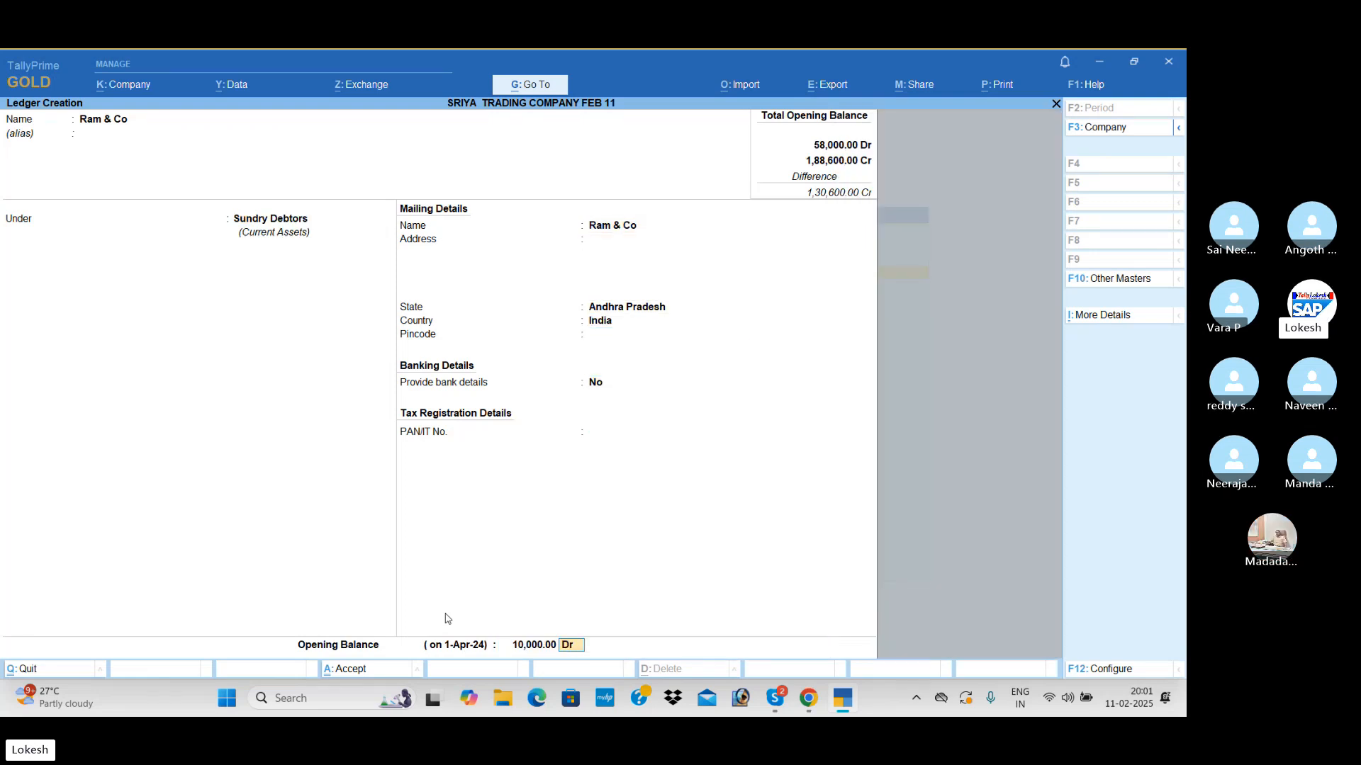
key("Return")
key("Return")
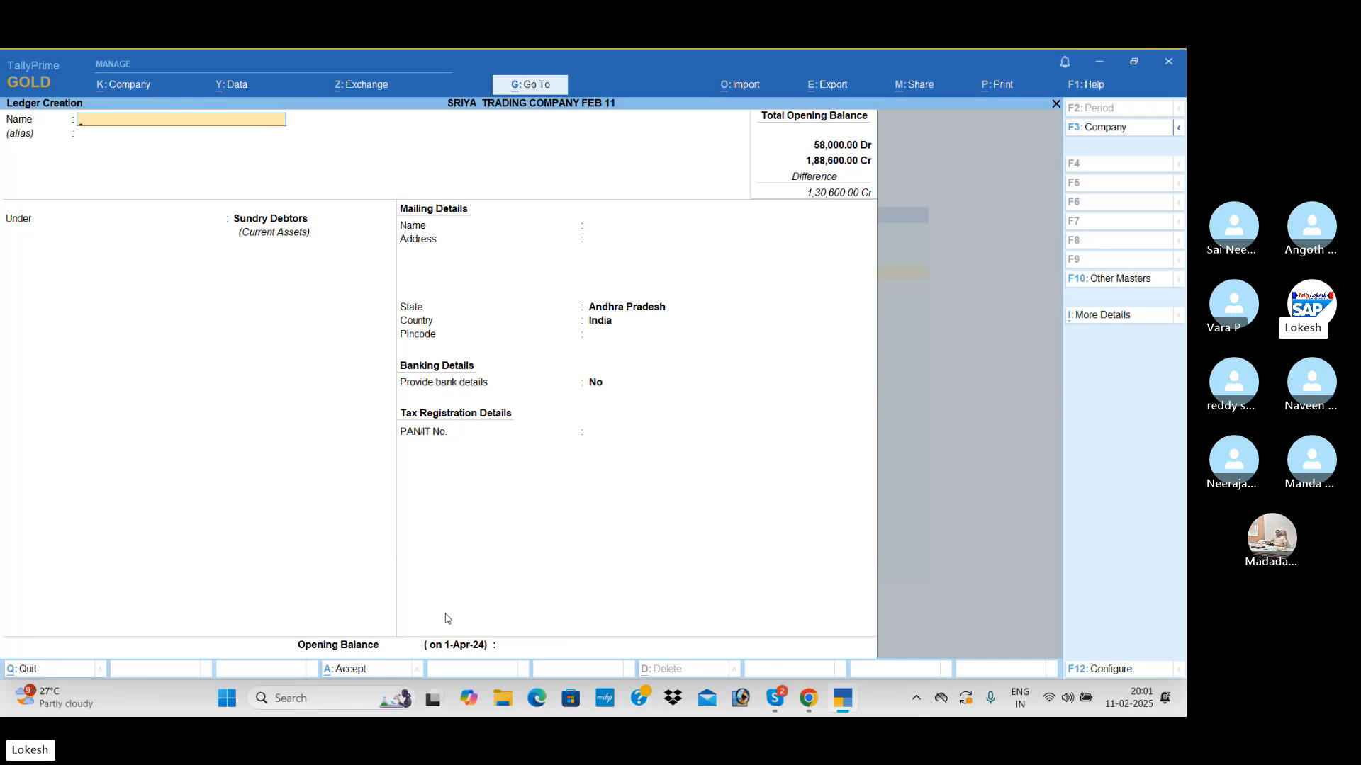
Name the next ledger Ravi & Co and keep it under Sundry Debtors.
type("Ravi & Co")
key("Return")
key("Return")
key("Return")
Set the Ravi & Co ledger's opening balance to 20,000 Dr, leaving its other details at their defaults, and save it.
key("Return")
key("Return")
key("Return")
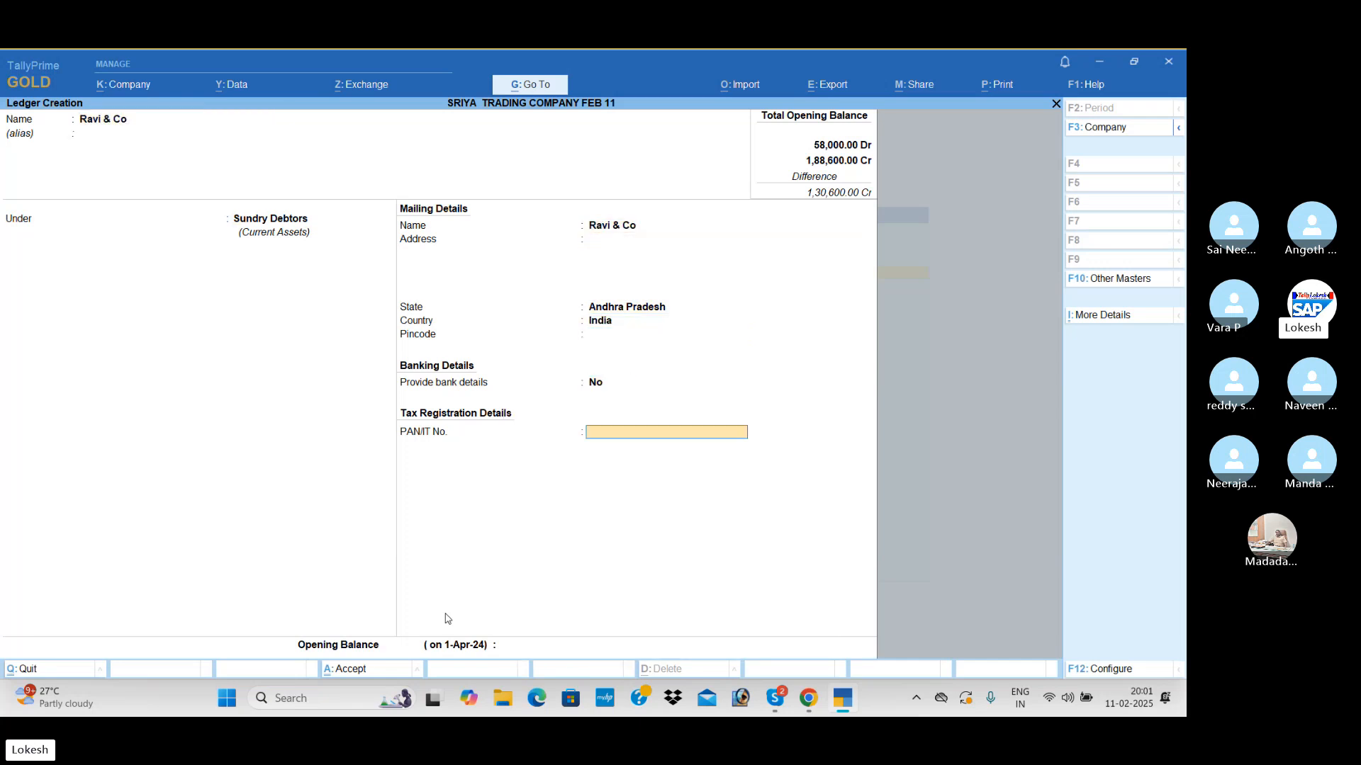
key("Return")
key("Escape")
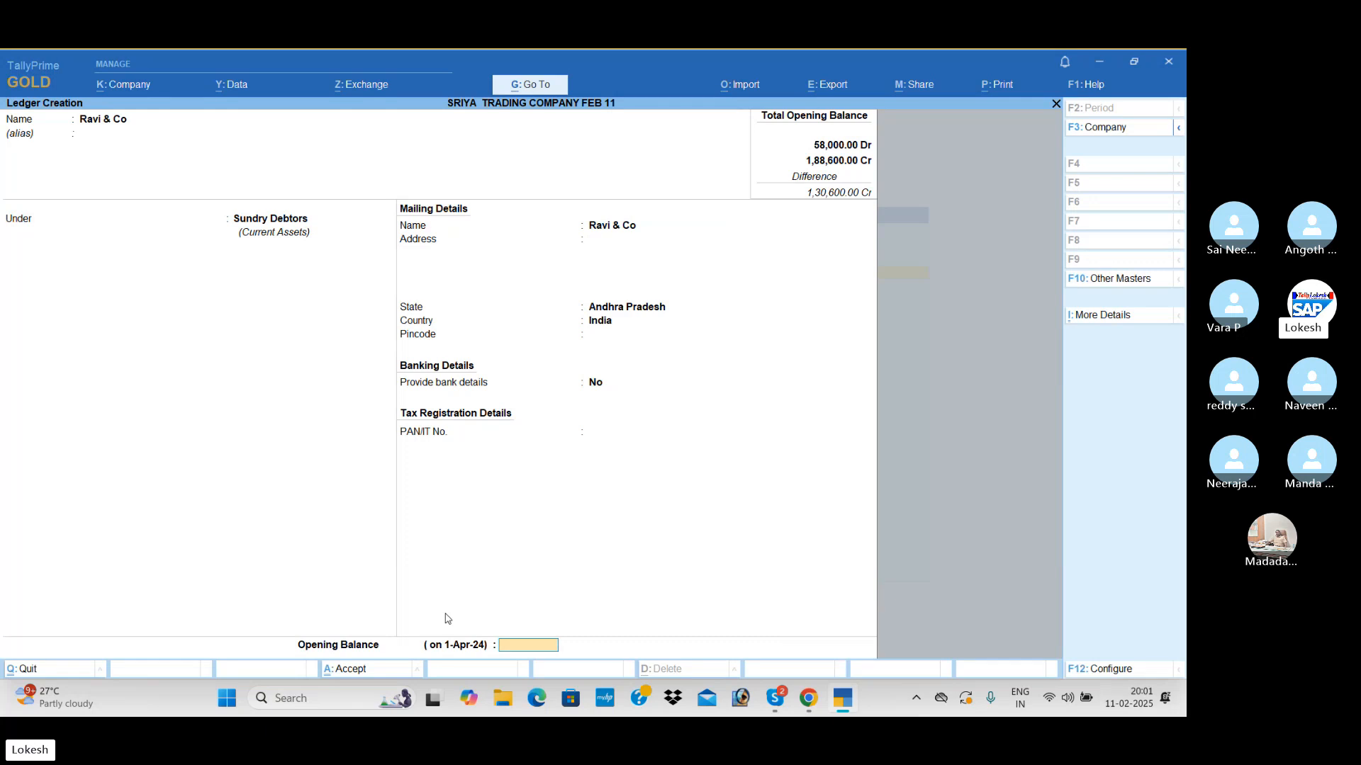
type("20000")
key("Return")
key("Return")
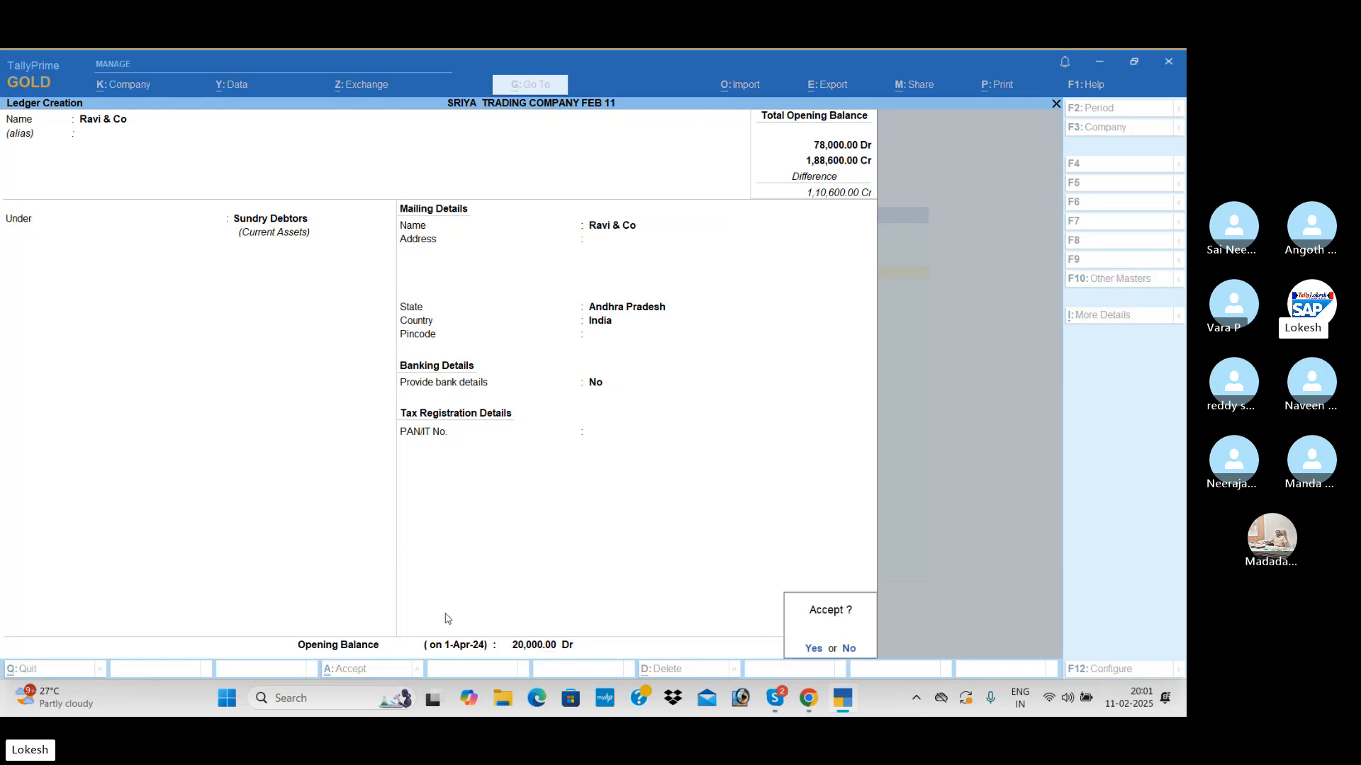
key("Return")
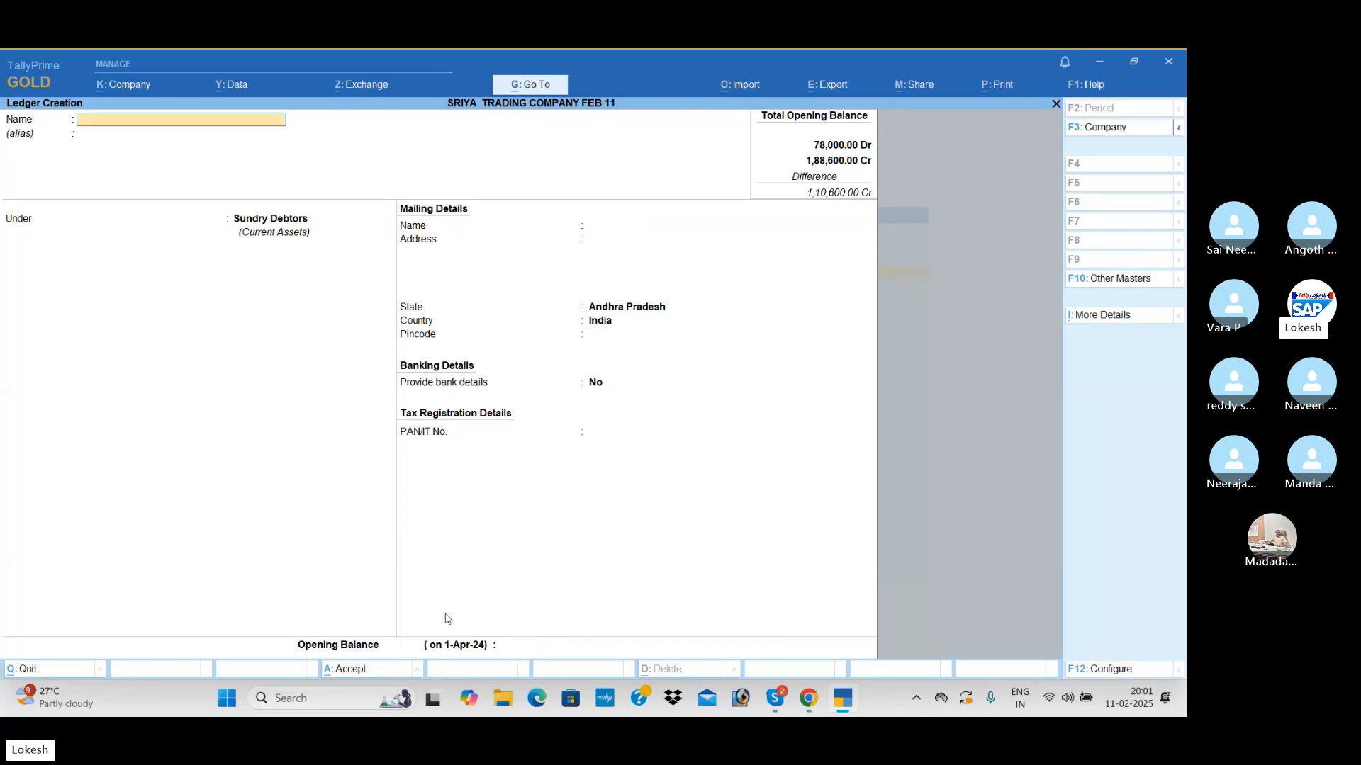
Name the next ledger Sbi Bank and place it under Bank Accounts.
type("Sbi Bank")
key("Return")
key("Return")
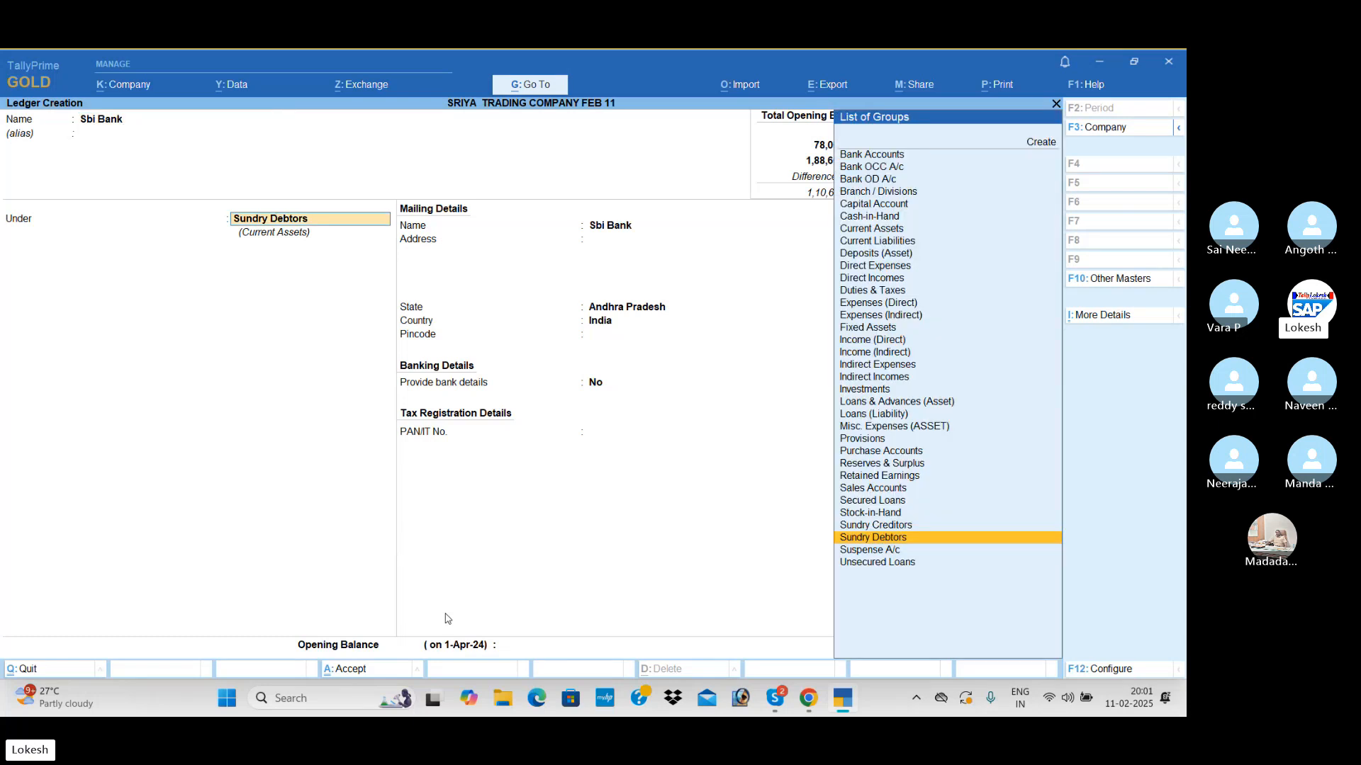
type("bank")
key("Return")
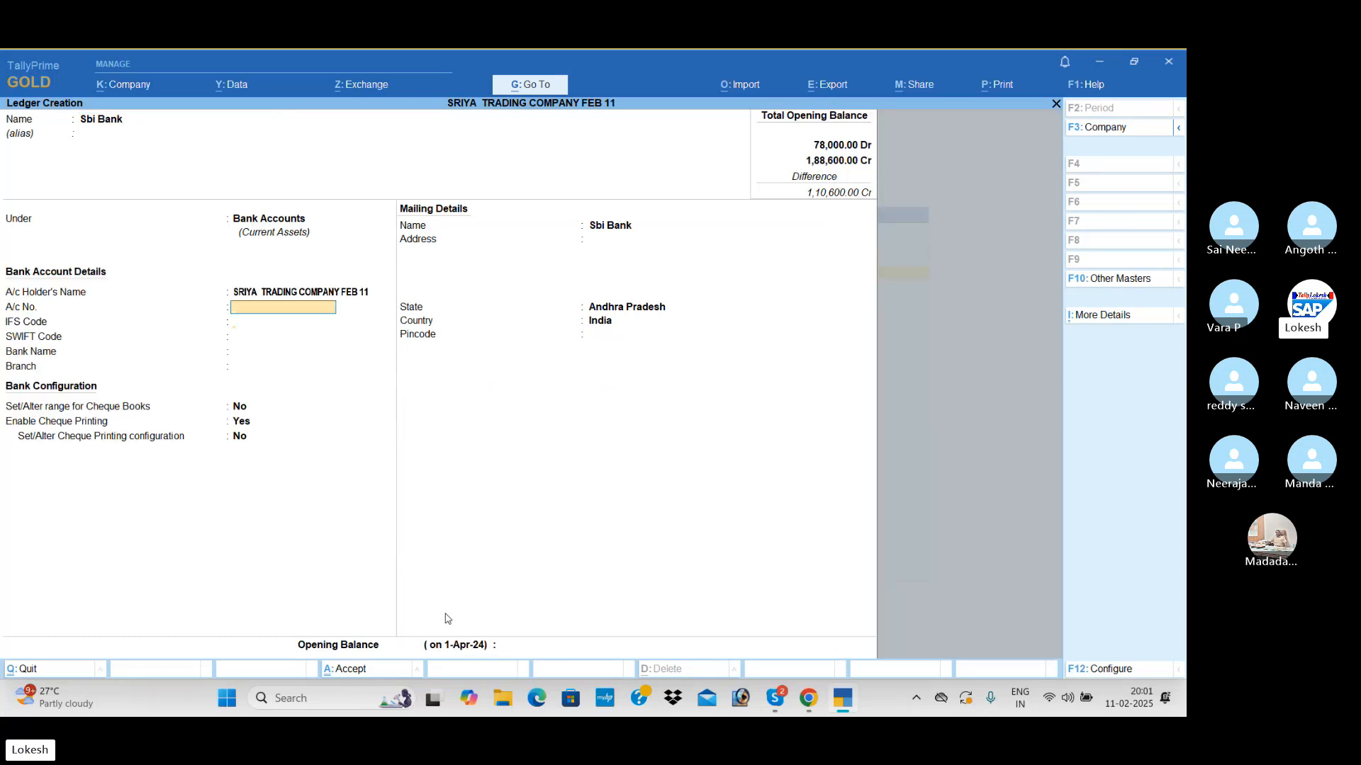
Leave the Sbi Bank ledger's account number and codes blank, with the bank name as Not Applicable.
key("Return")
key("Return")
key("Return")
key("Return")
key("Return")
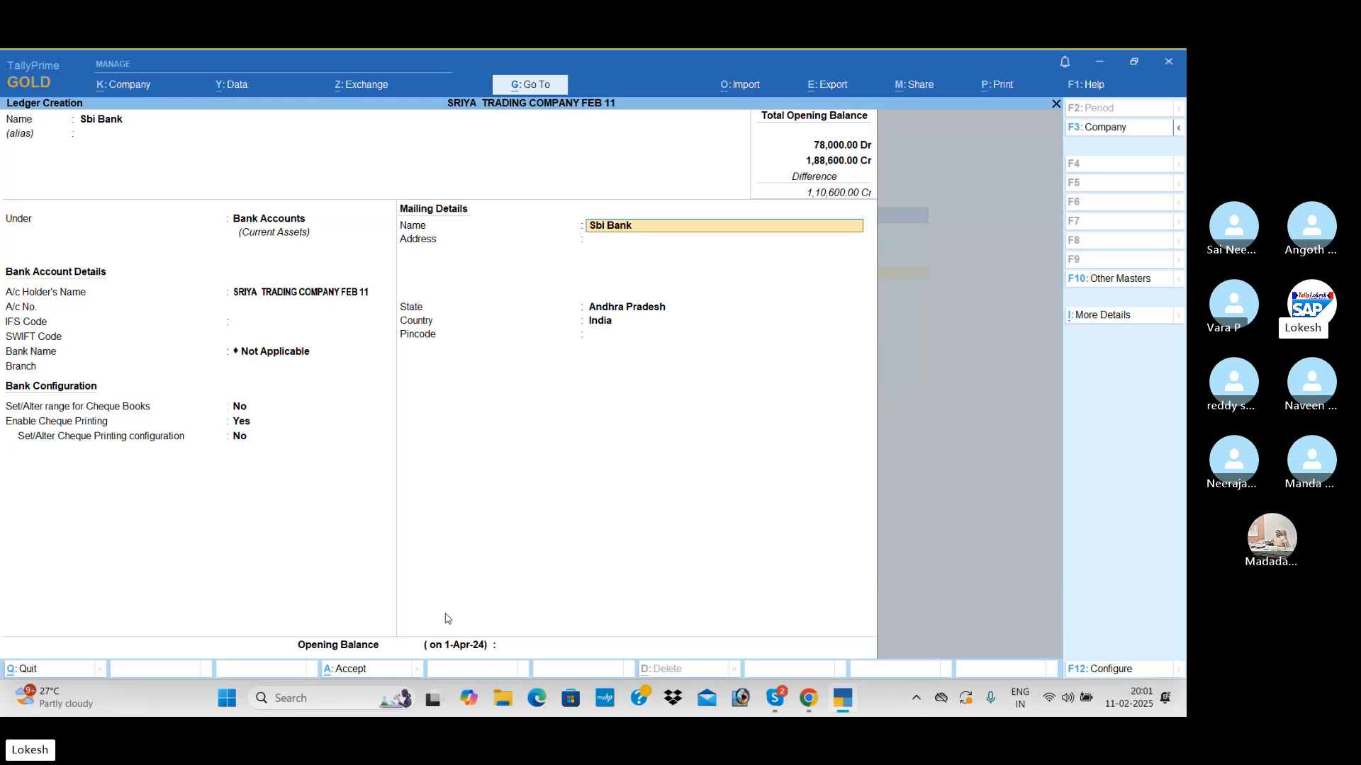
Keep Sbi Bank's default mailing details, save it with an opening balance of 20,000 Dr, and leave ledger creation.
key("Return")
key("Return")
key("Return")
key("Return")
type("2")
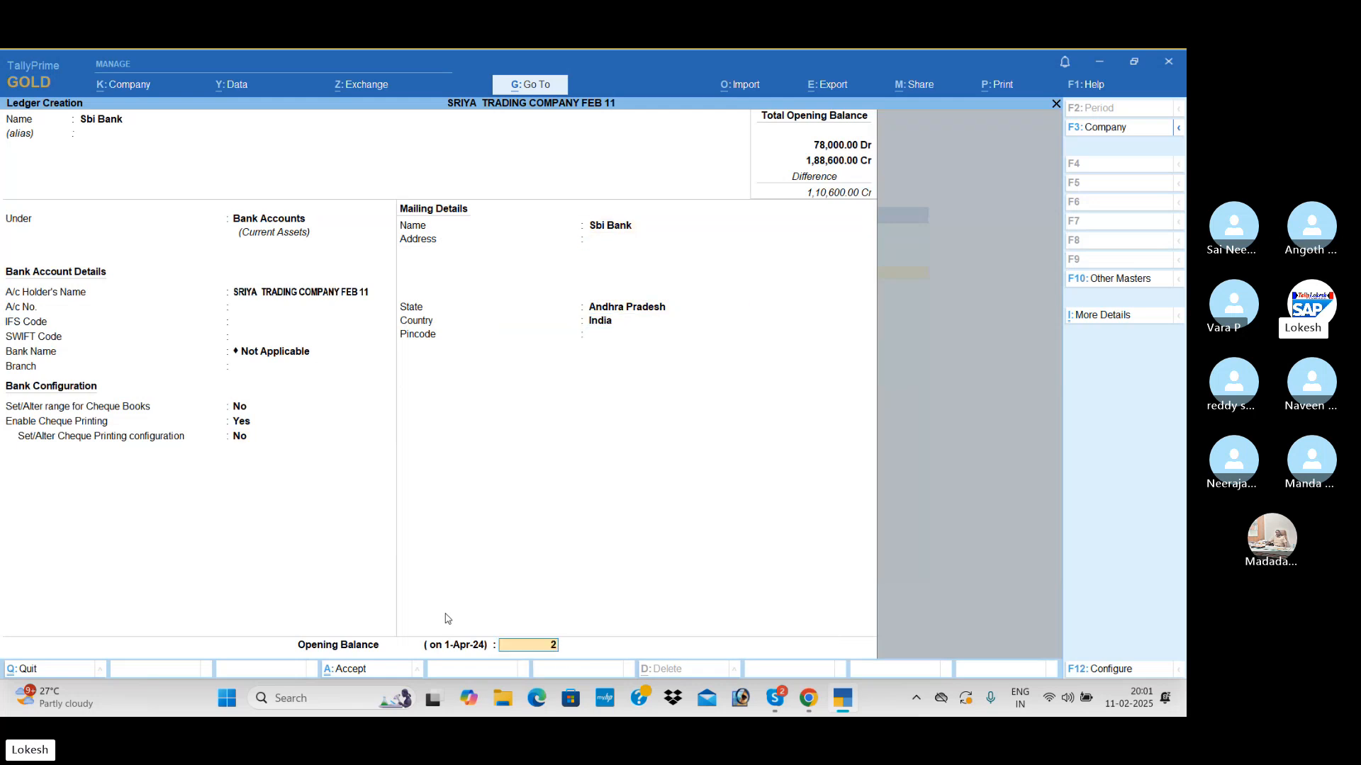
type("0,000")
key("Return")
key("Return")
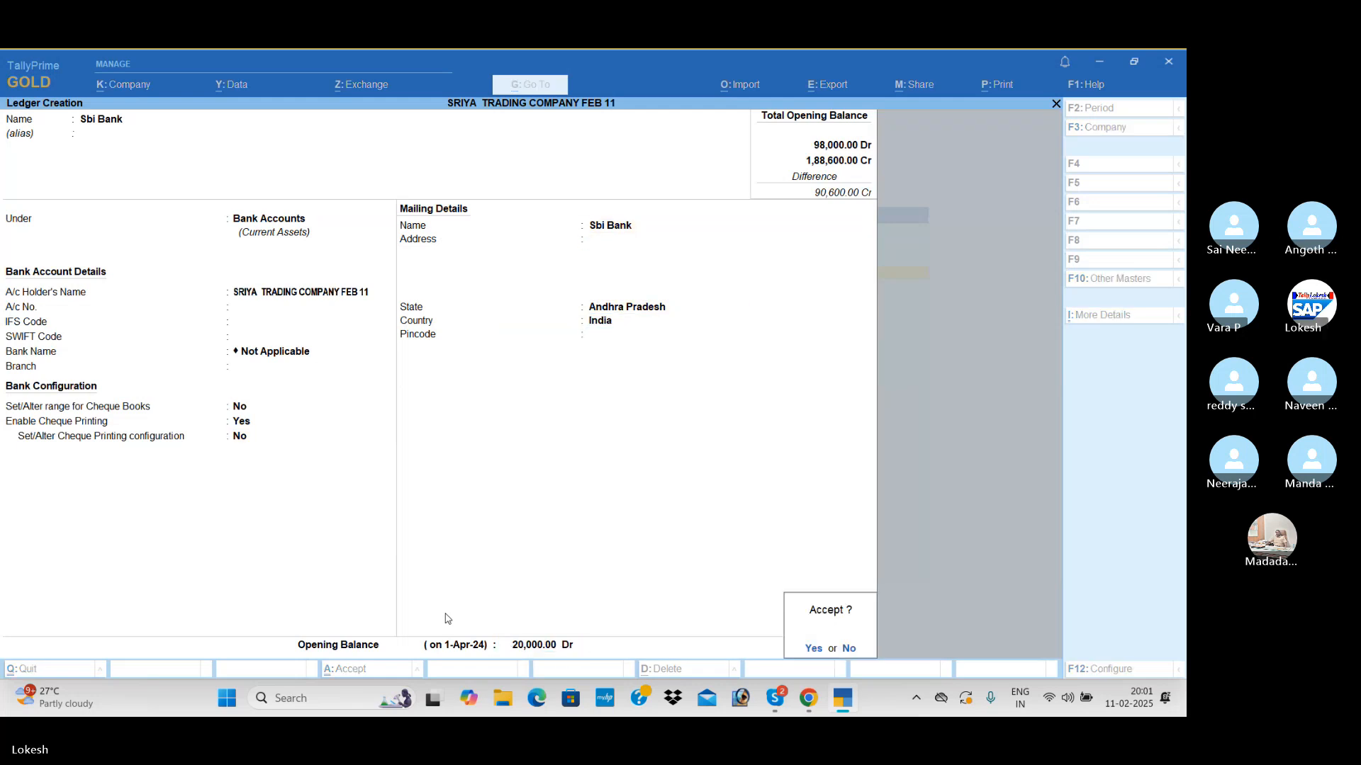
key("Return")
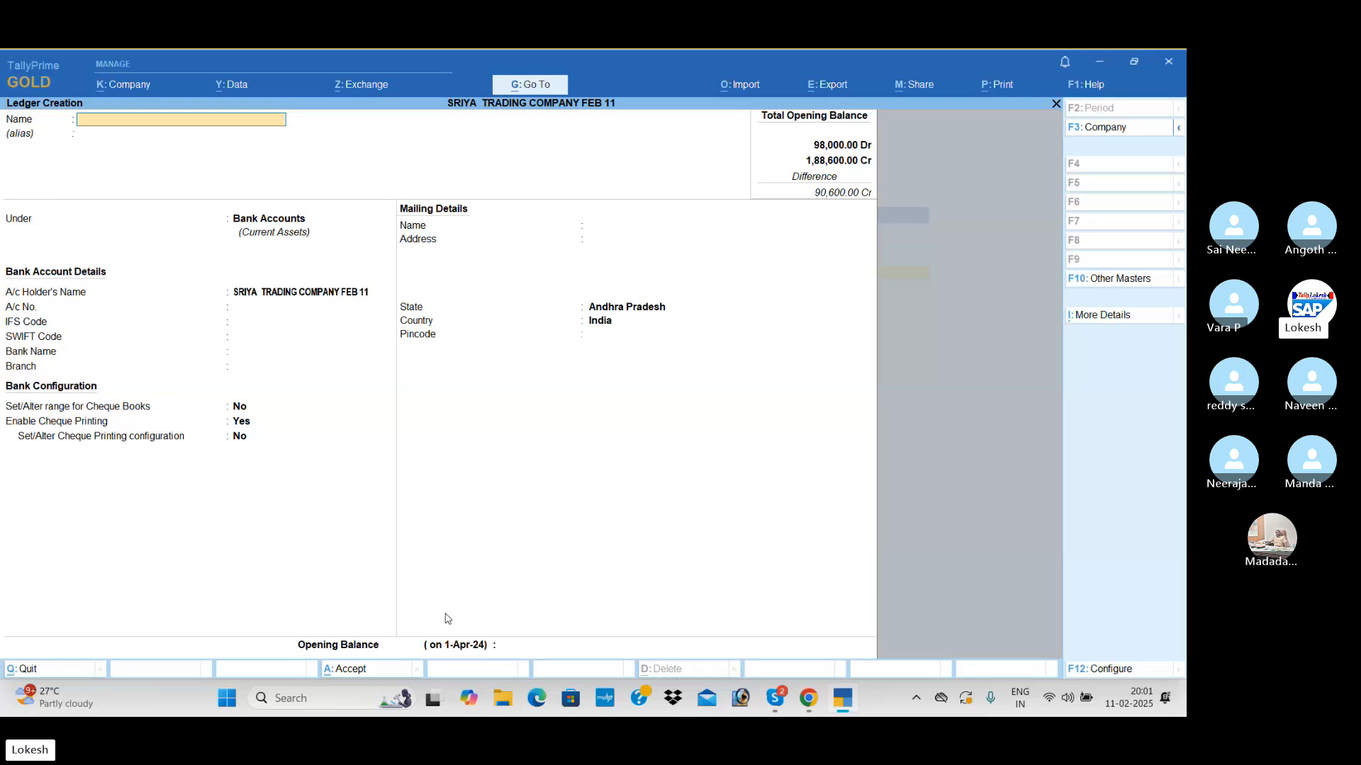
key("Escape")
key("Return")
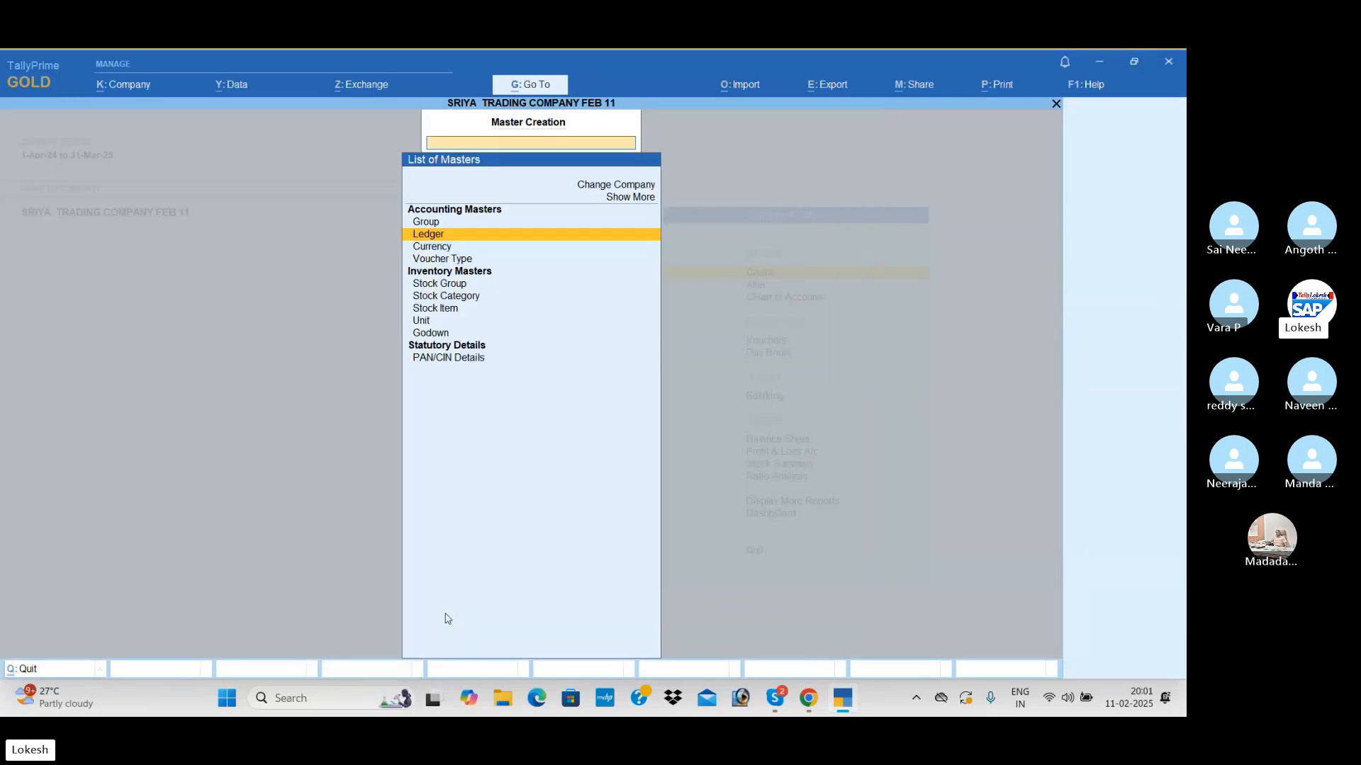
Create a simple unit with symbol nos, formal name Number and 0 decimal places, and leave unit creation.
key("Down")
key("Down")
key("Down")
key("Down")
key("Down")
key("Down")
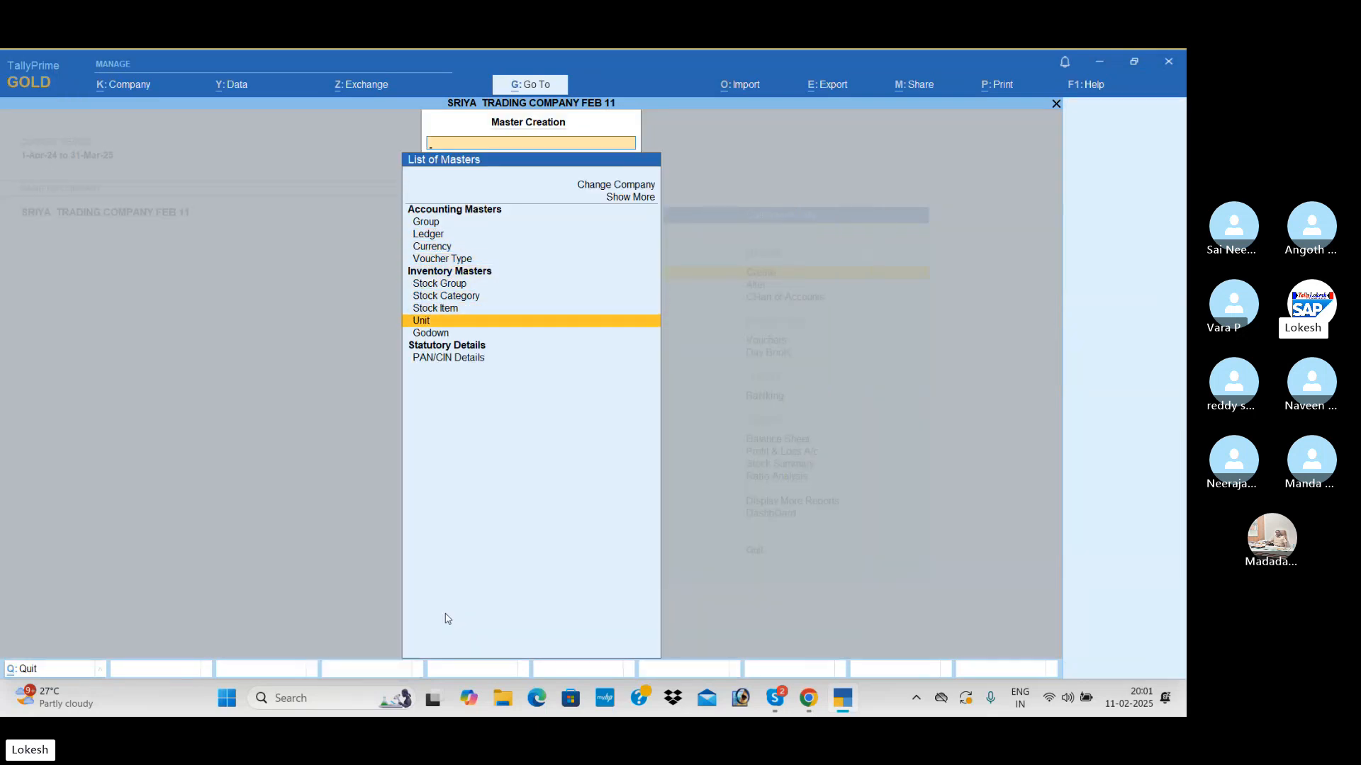
key("Return")
type("nos")
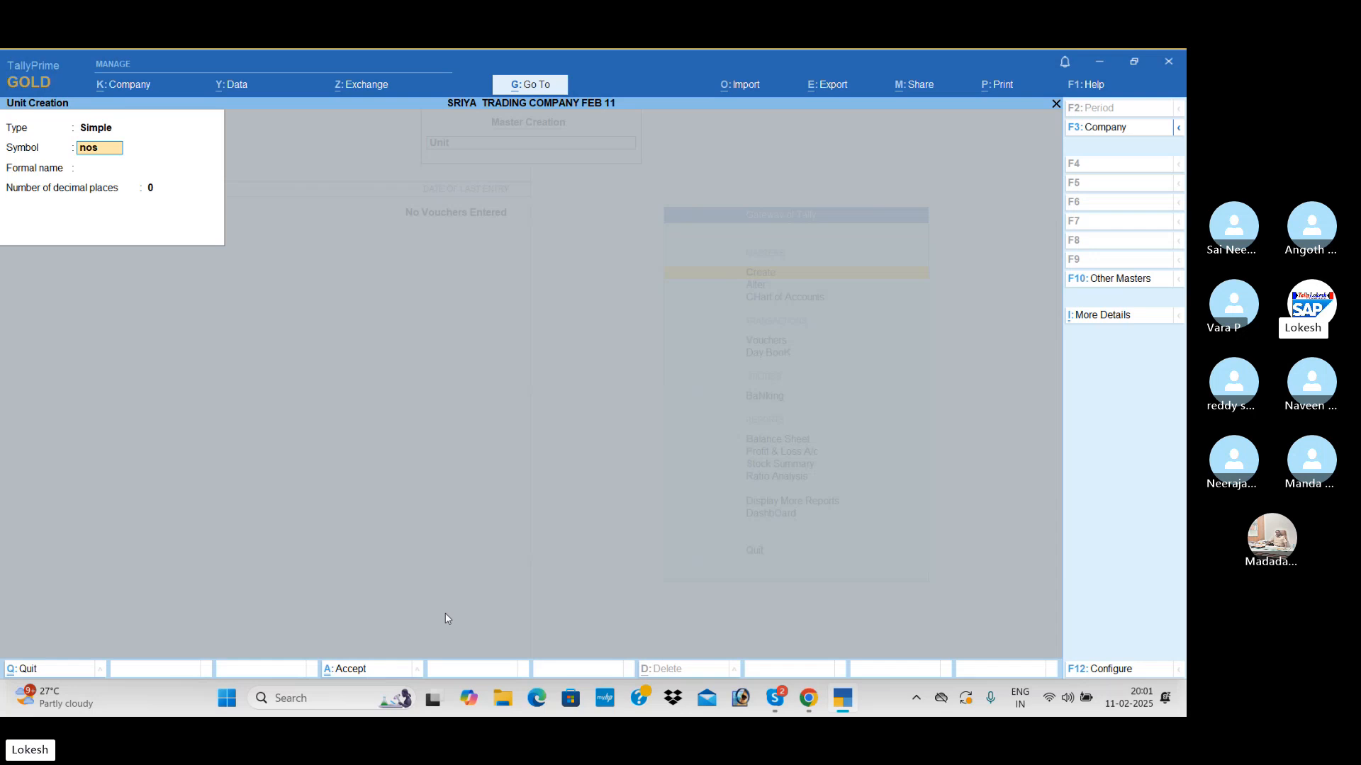
key("Return")
type("Nu")
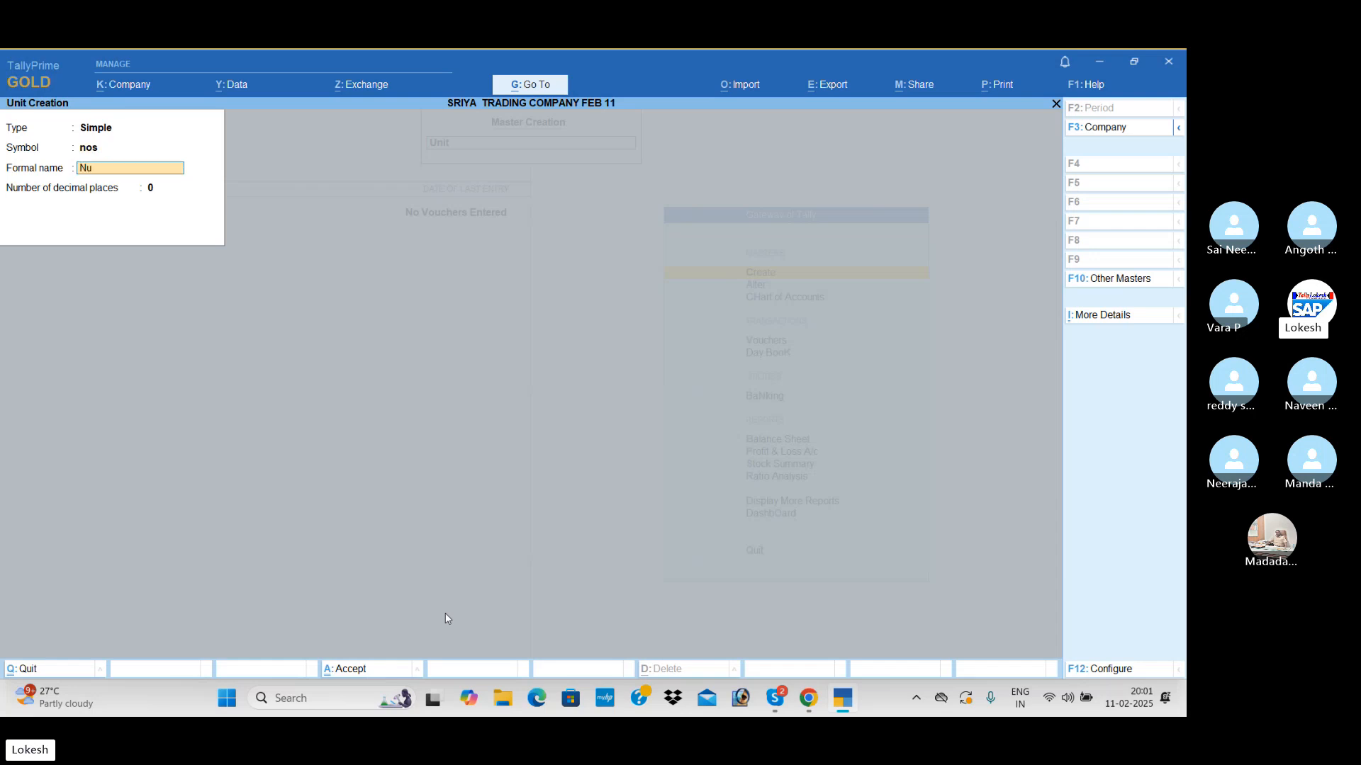
type("mber")
key("Return")
key("Return")
key("Escape")
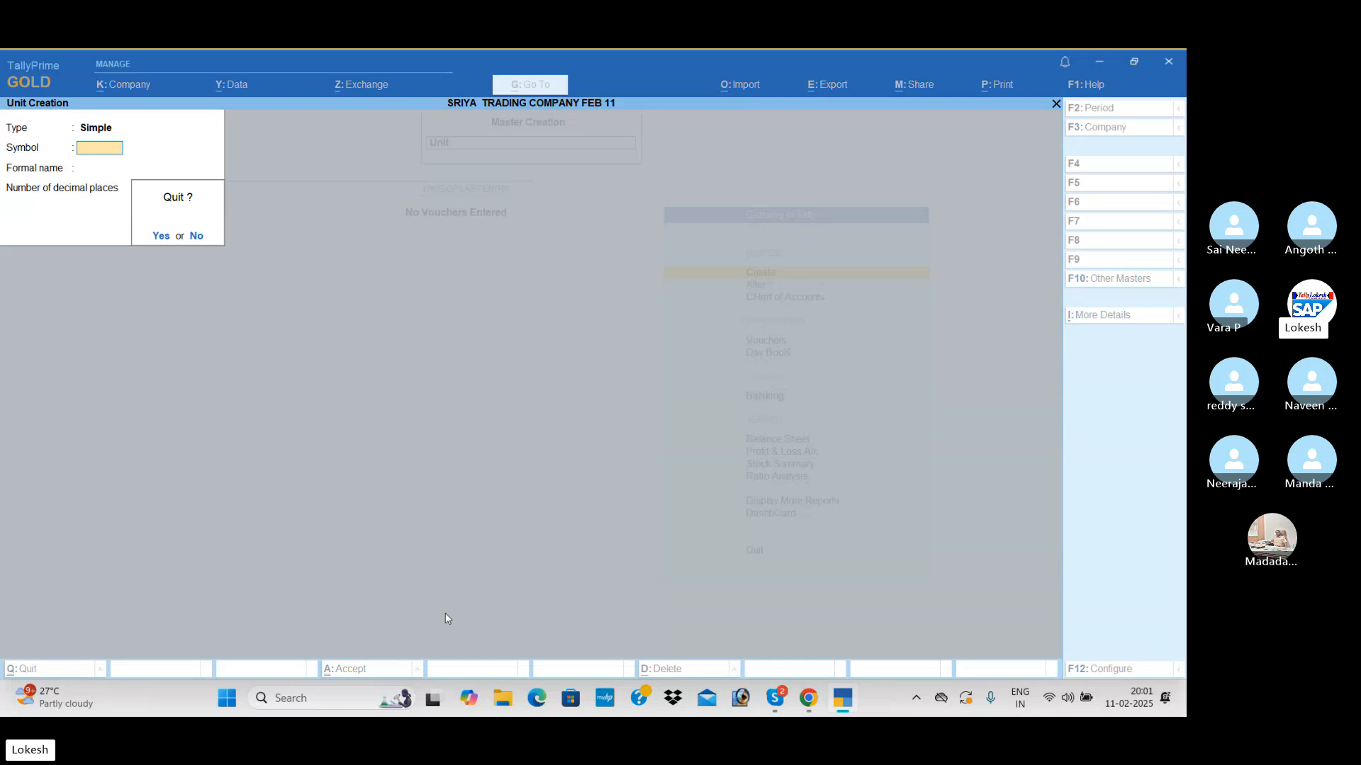
key("Return")
Start a new stock item named Grinders under Primary with nos as its unit.
key("Up")
key("Return")
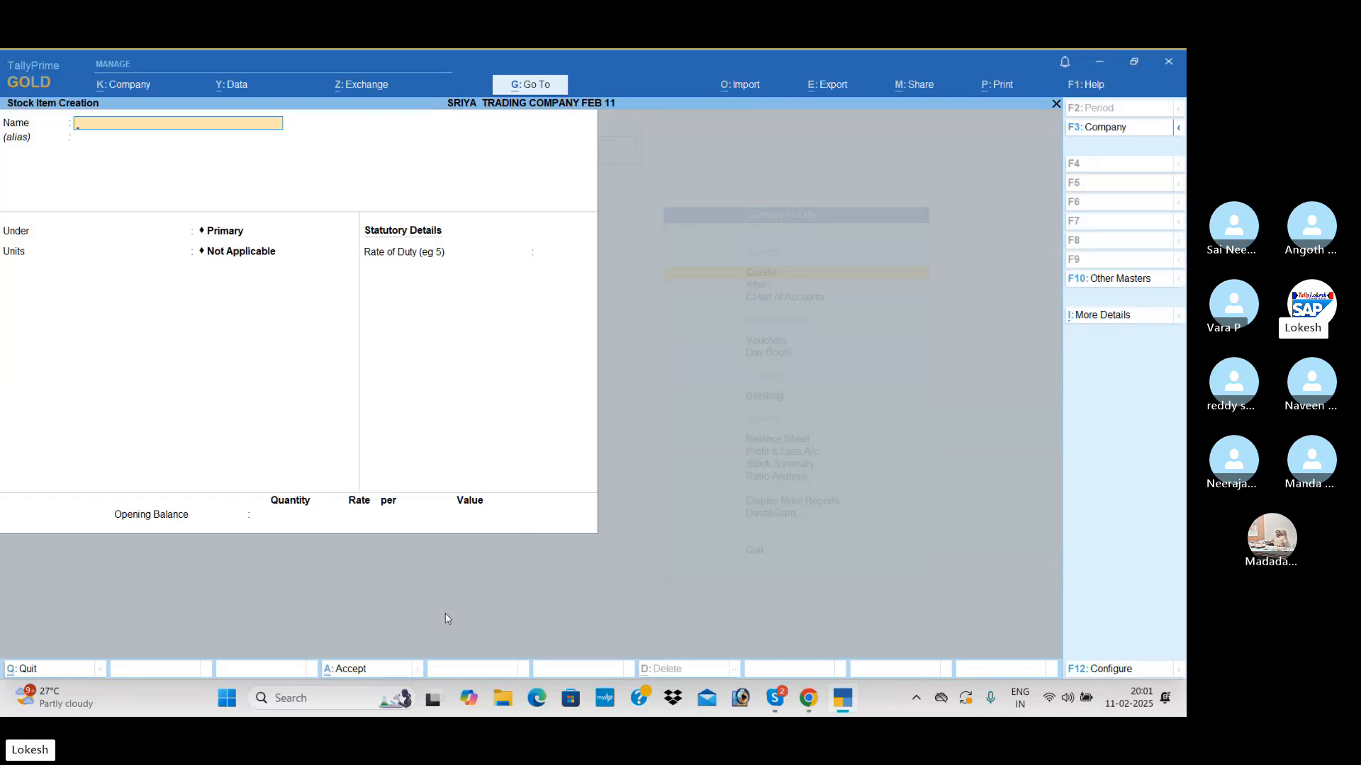
type("Grinders")
key("Return")
key("Return")
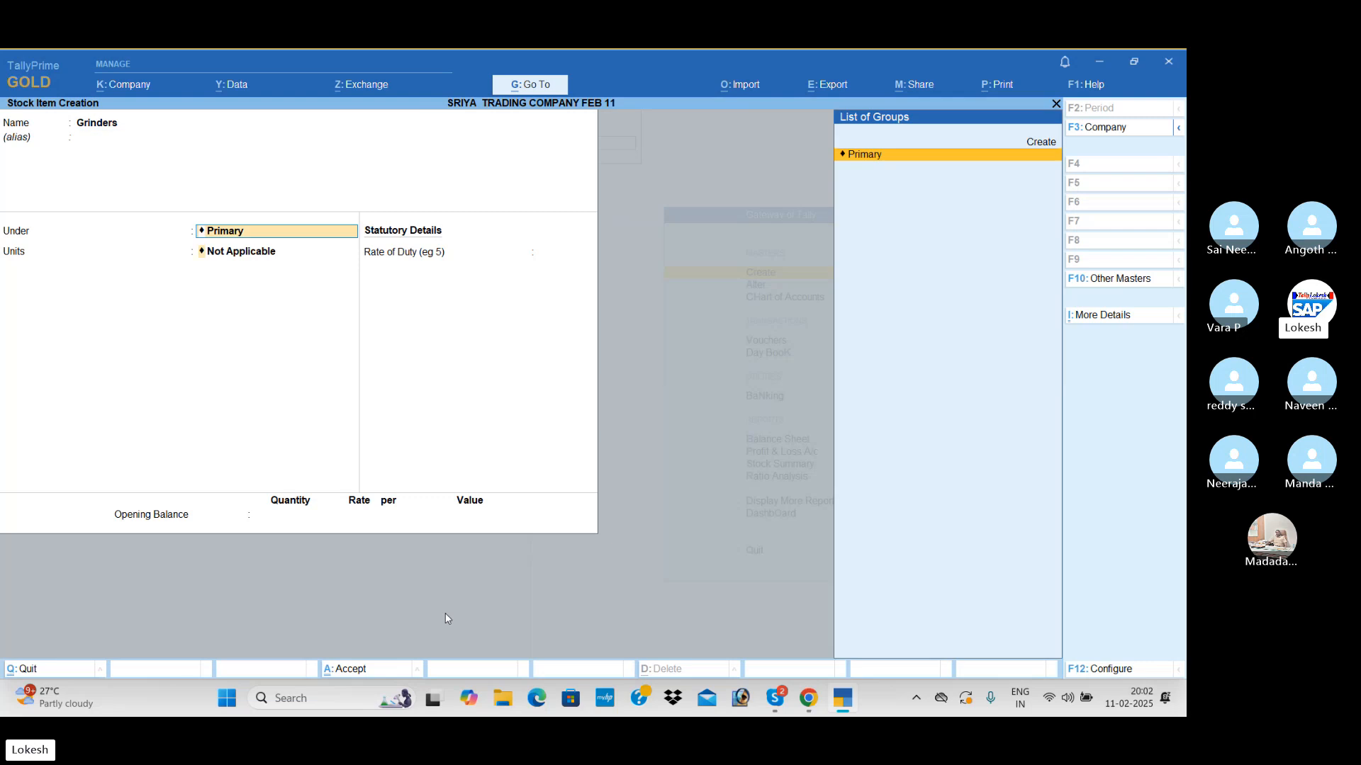
key("Return")
key("Down")
key("Return")
key("Return")
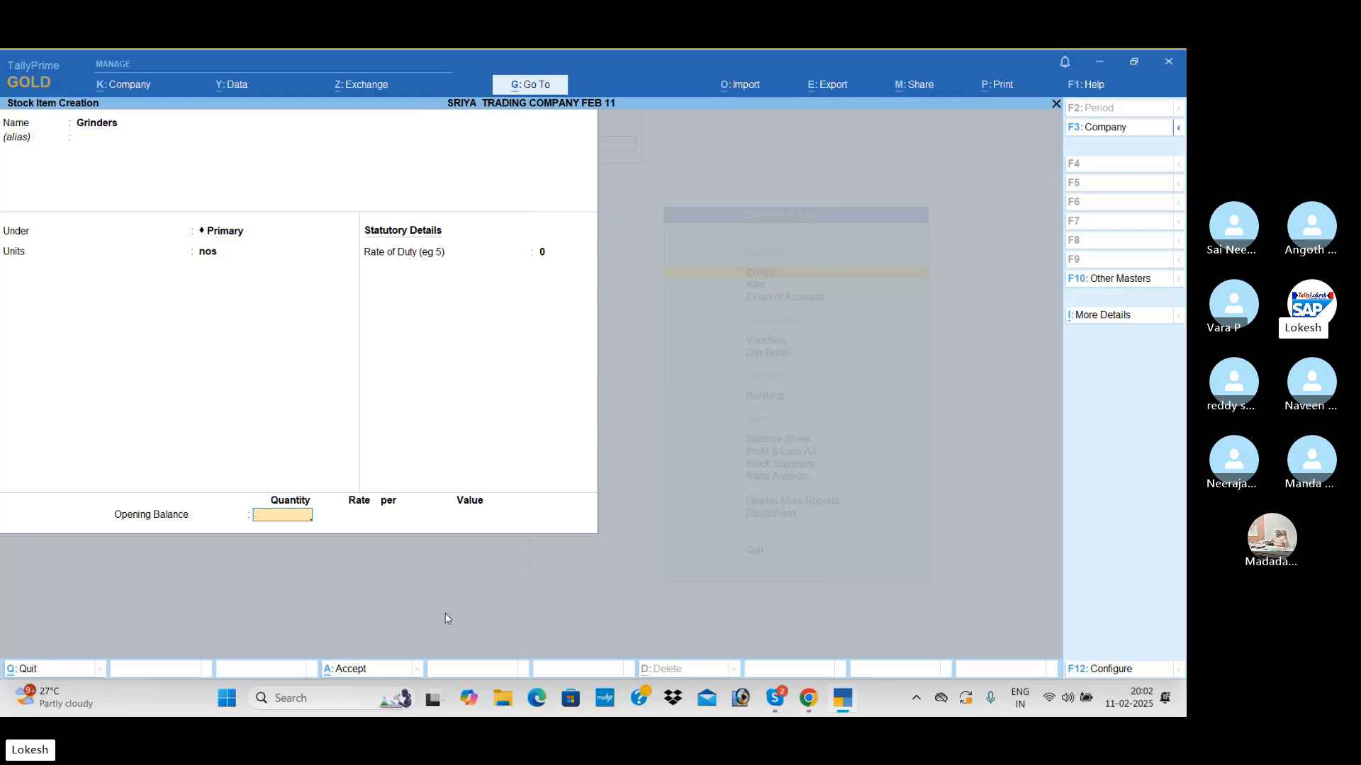
Give Grinders an opening balance of 2 nos at a rate of 2,000 and save the item.
type("2")
key("Return")
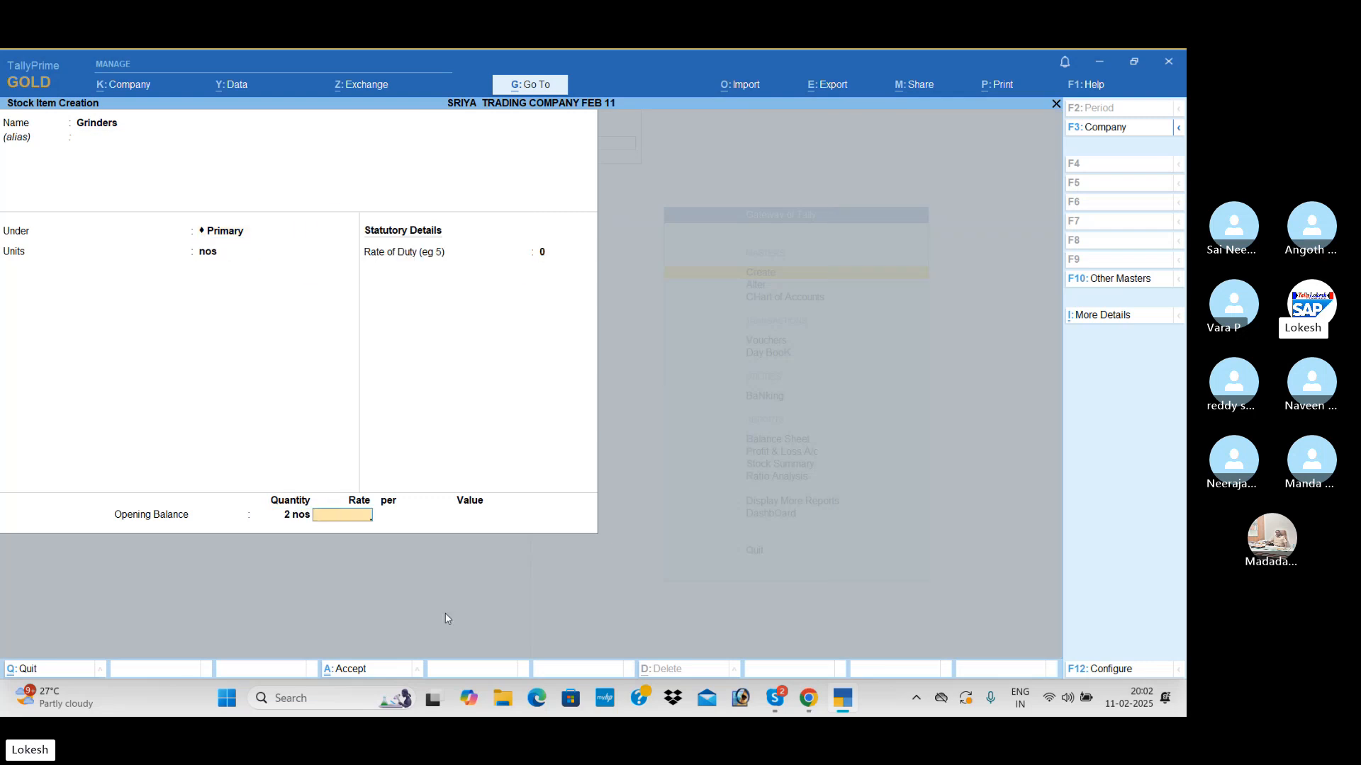
type("2000")
key("Return")
key("Return")
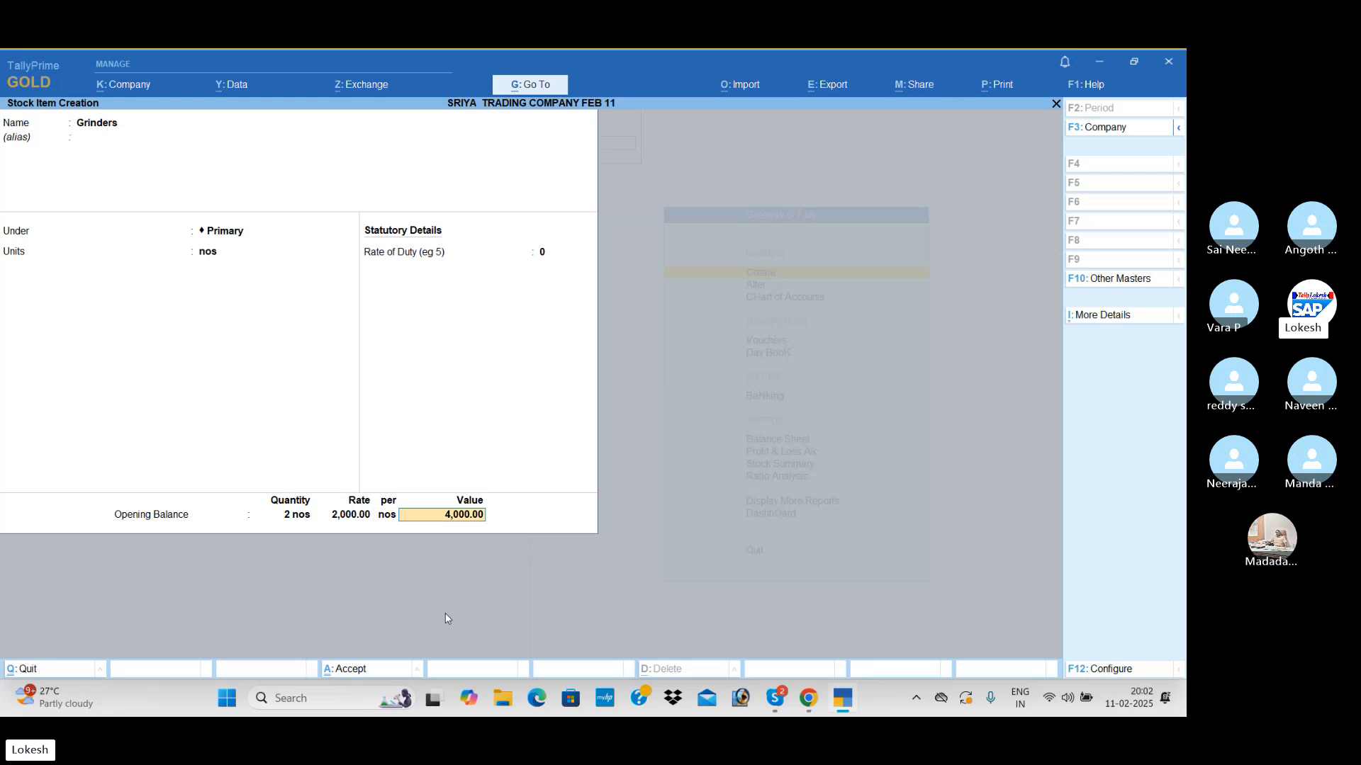
key("Return")
key("Return")
Name the next stock item Mixies, keep it under Primary and set its unit to nos.
type("Mi")
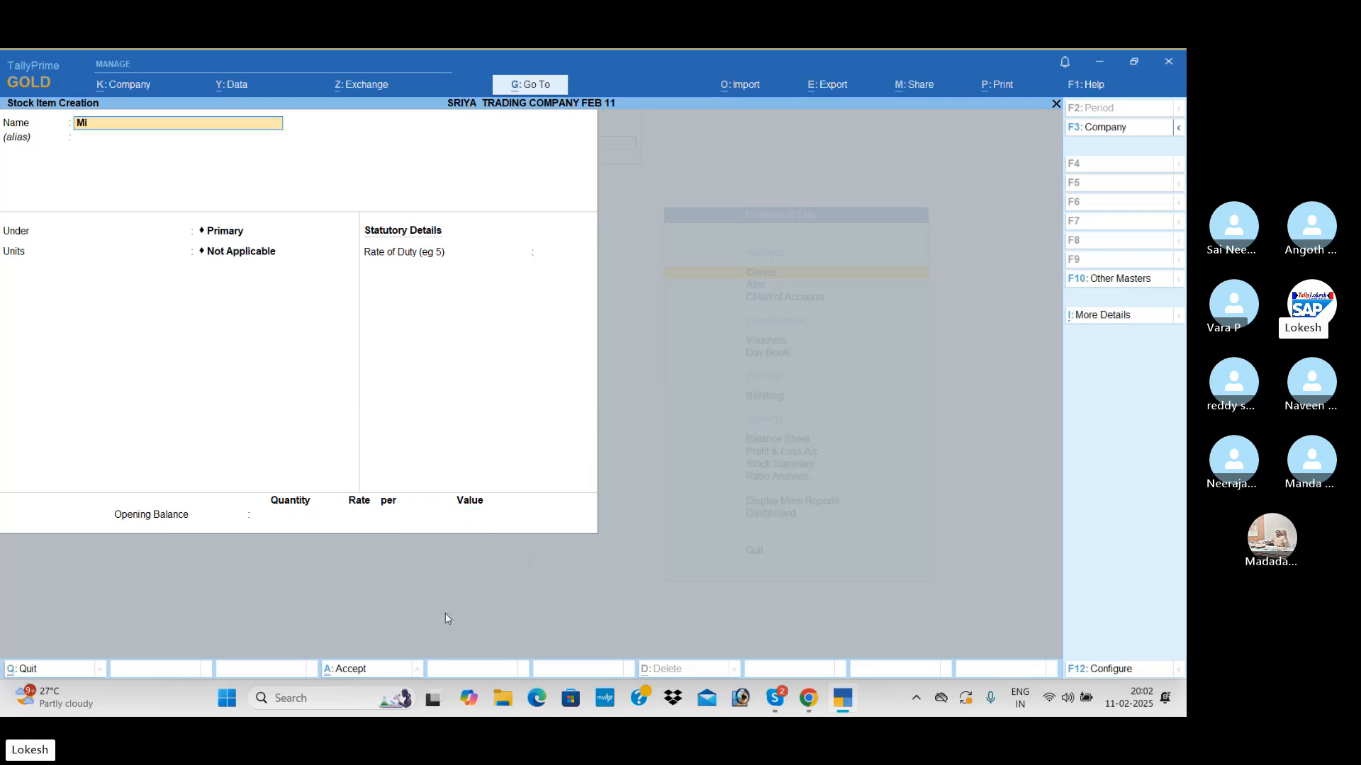
type("xies")
key("Return")
key("Return")
key("Return")
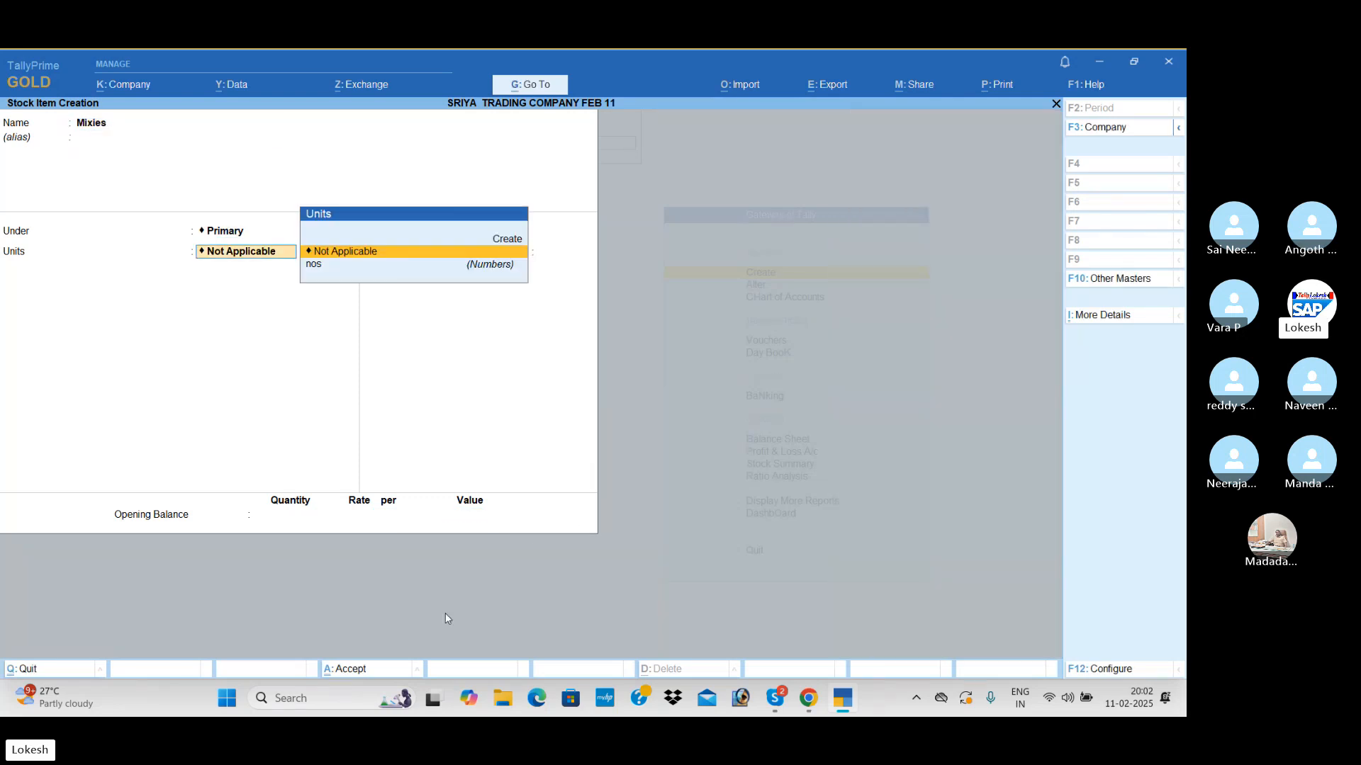
key("Down")
key("Return")
key("Return")
Give Mixies an opening balance of 2 nos at a rate of 1,500 and save the item.
type("2")
key("Return")
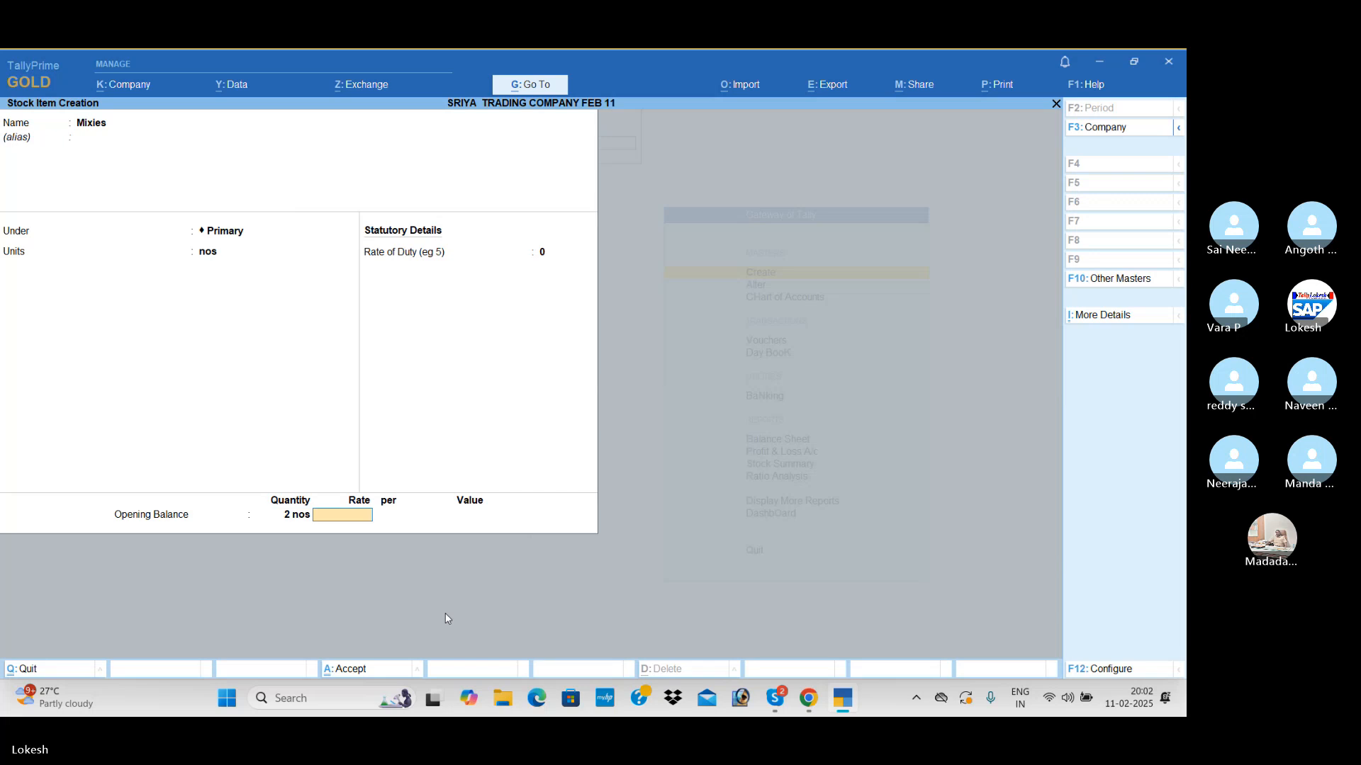
type("1500")
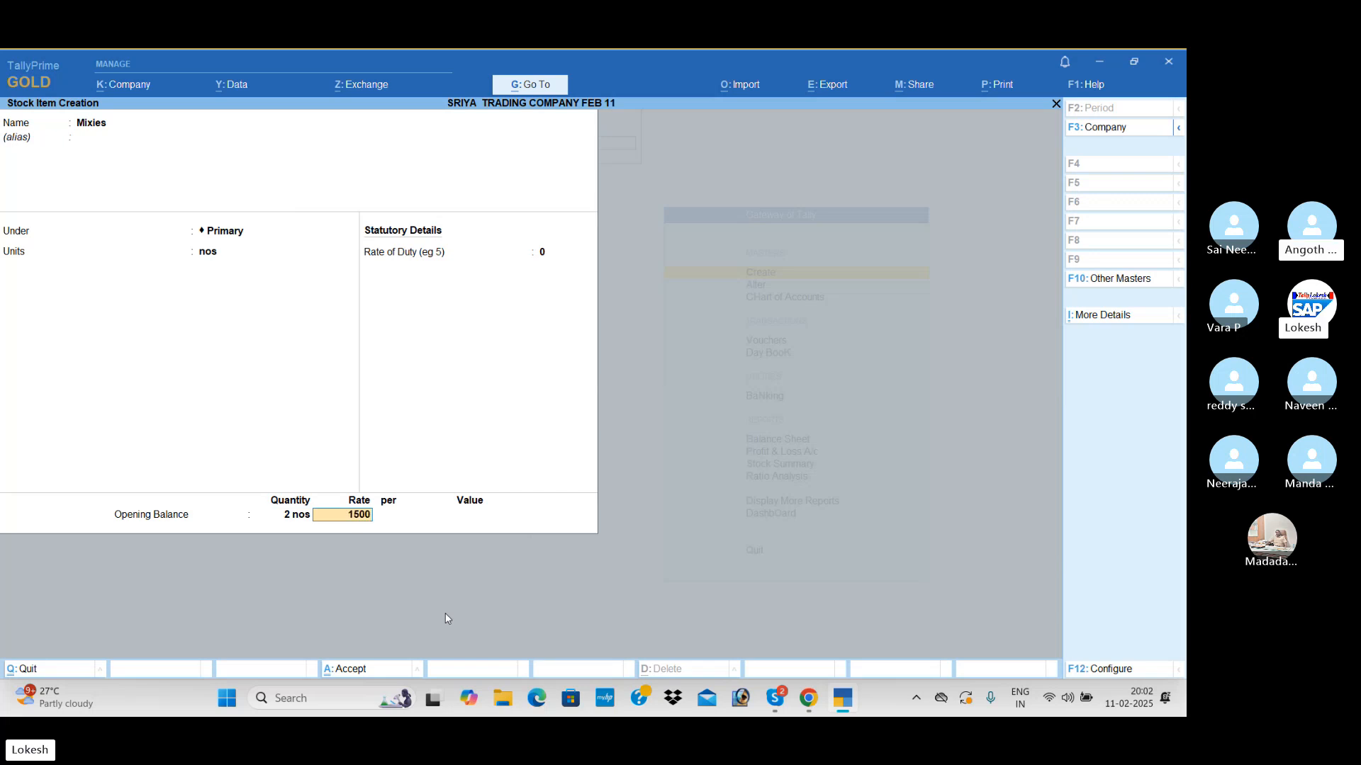
key("Return")
key("Return")
key("Return")
key("Return")
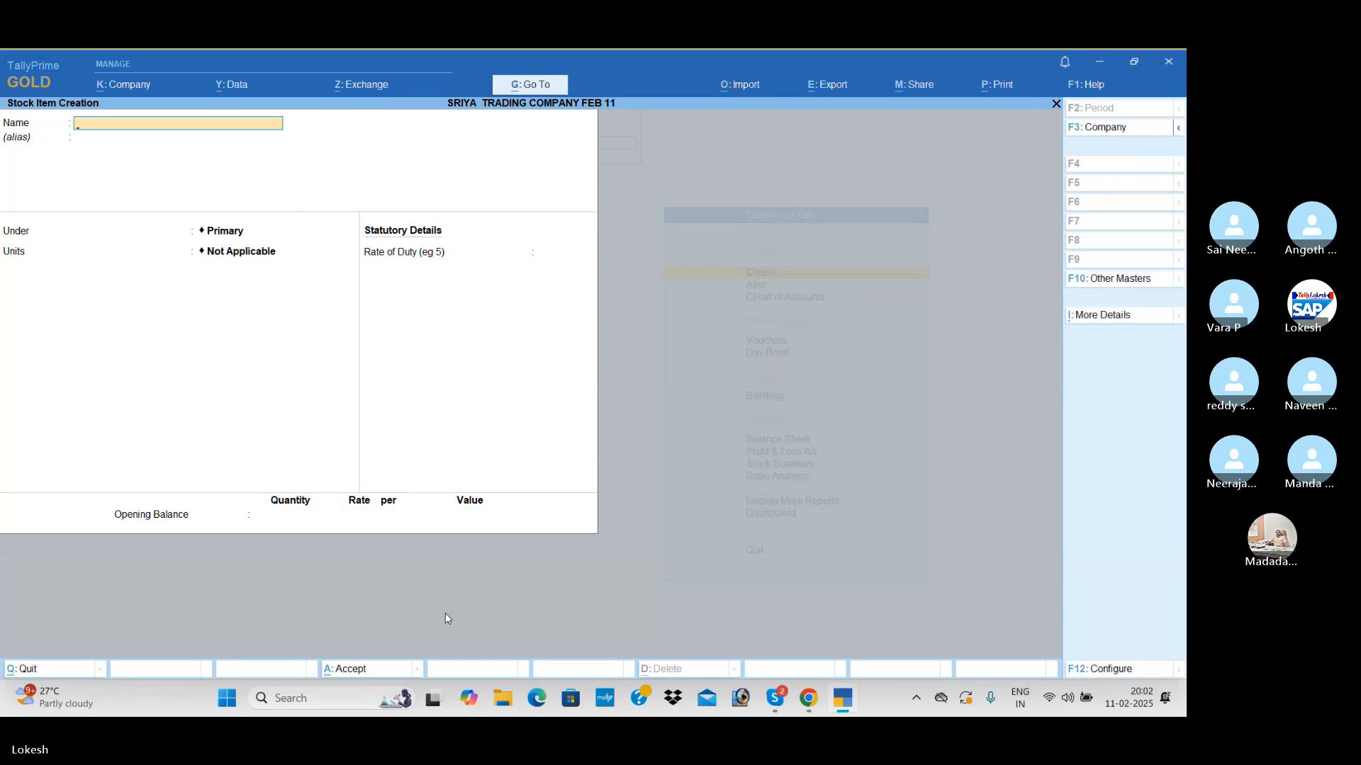
Name the next stock item Ceiling Fan, keep it under Primary and set its unit to nos.
type("Ceilin")
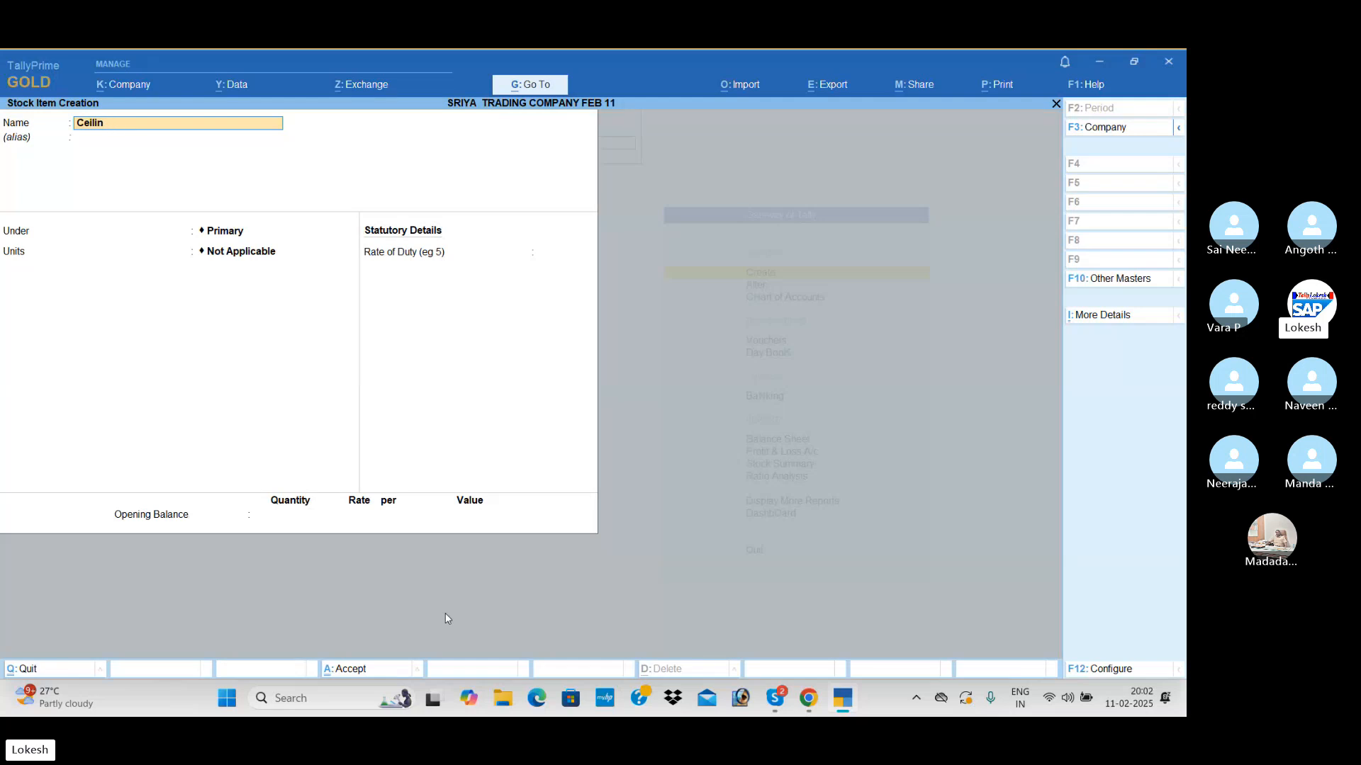
type("g Fan")
key("Return")
key("Return")
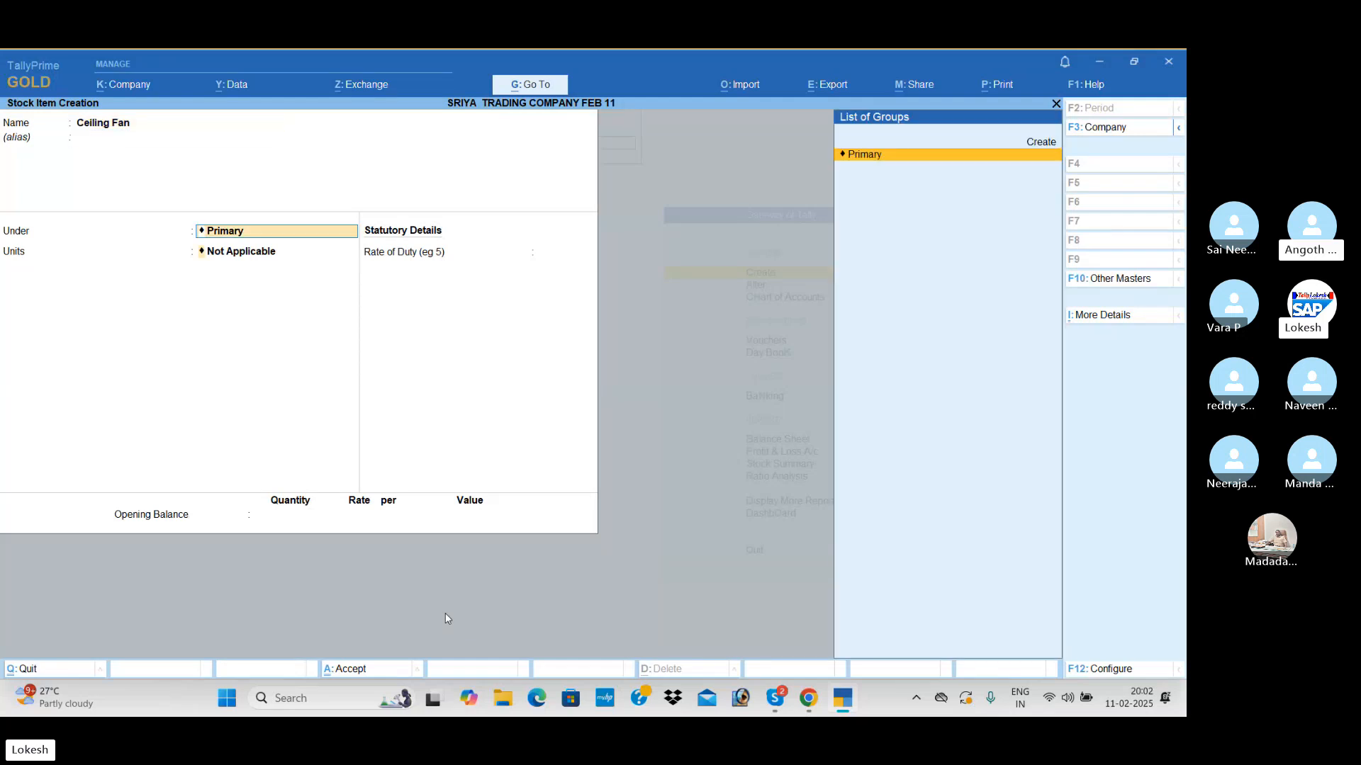
key("Return")
key("Down")
key("Return")
key("Return")
Give Ceiling Fan an opening balance of 2 nos at a rate of 800 and save the item.
type("2")
key("Return")
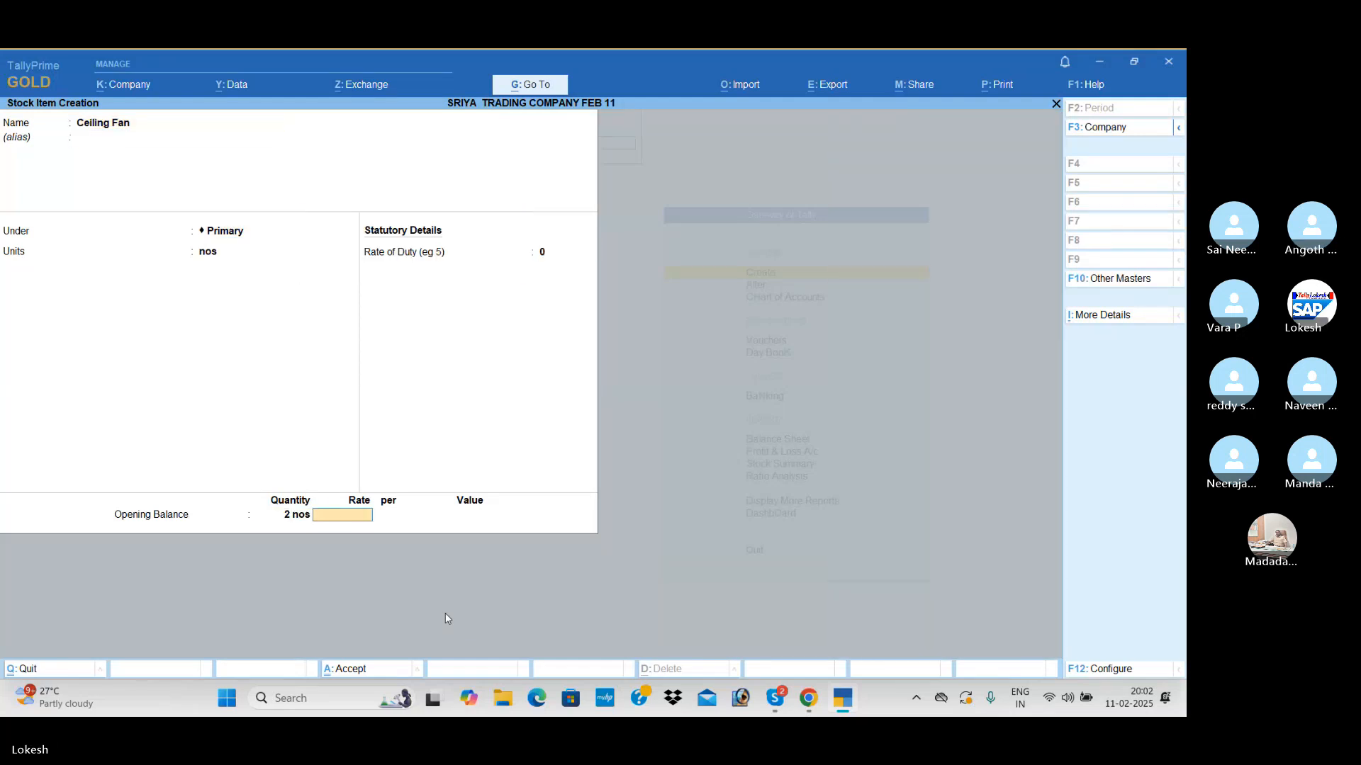
type("800")
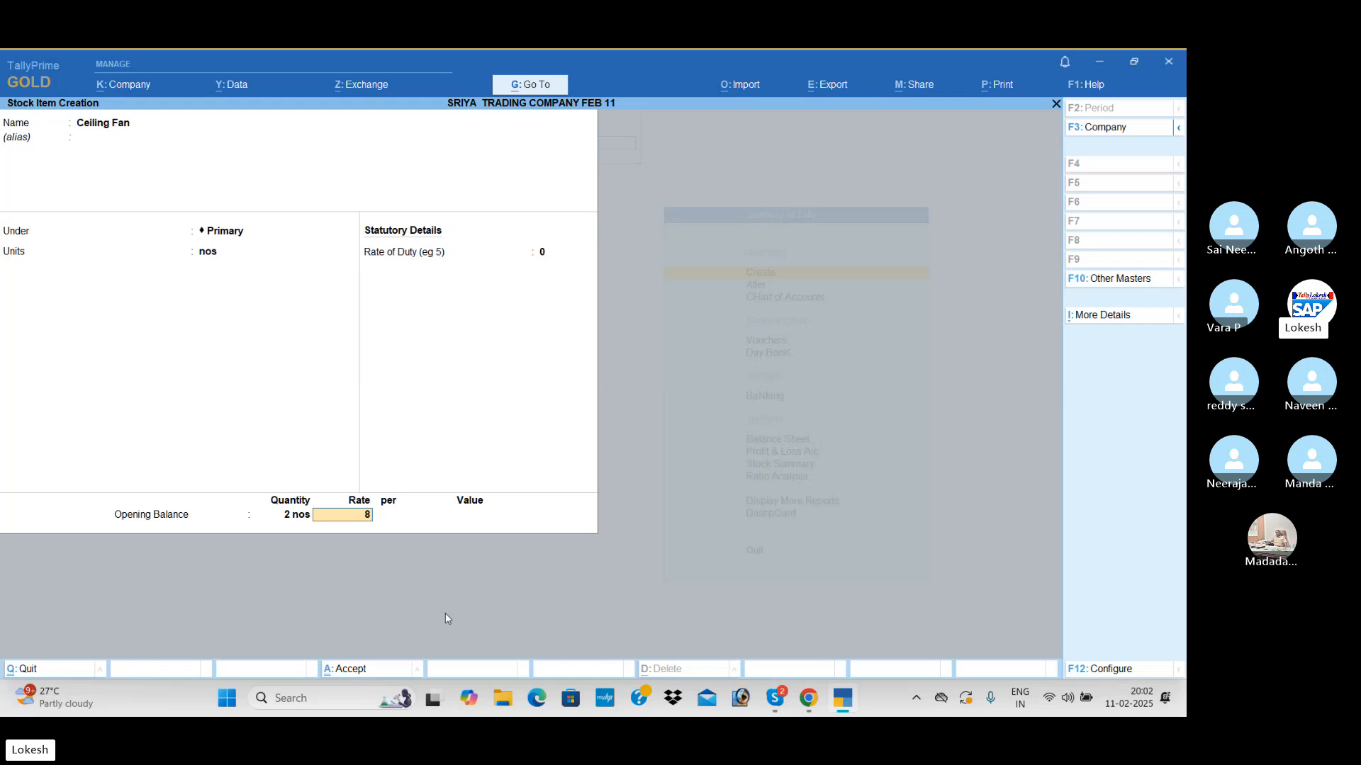
key("Return")
key("Return")
key("Return")
key("Return")
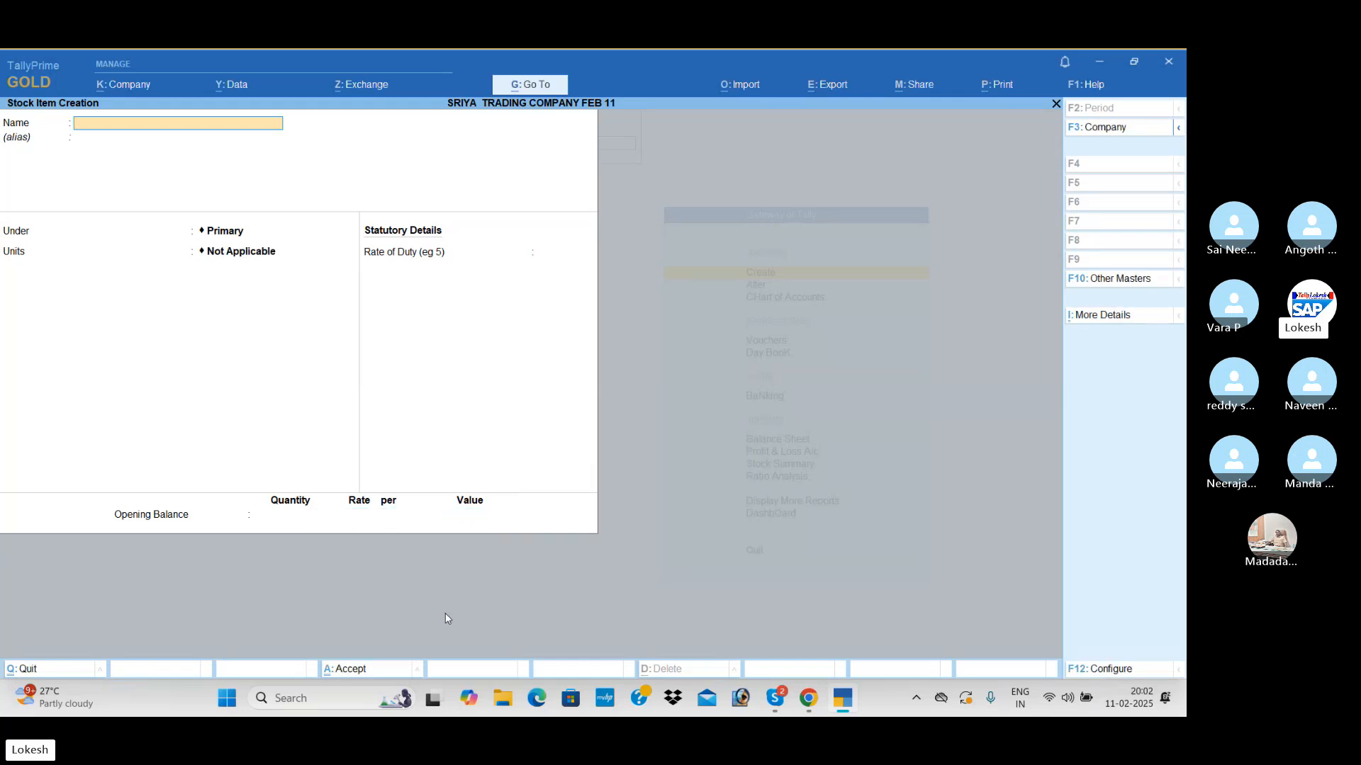
Name the next stock item Table Fan, keep it under Primary and set its unit to nos.
type("Table Fan")
key("Return")
key("Return")
key("Return")
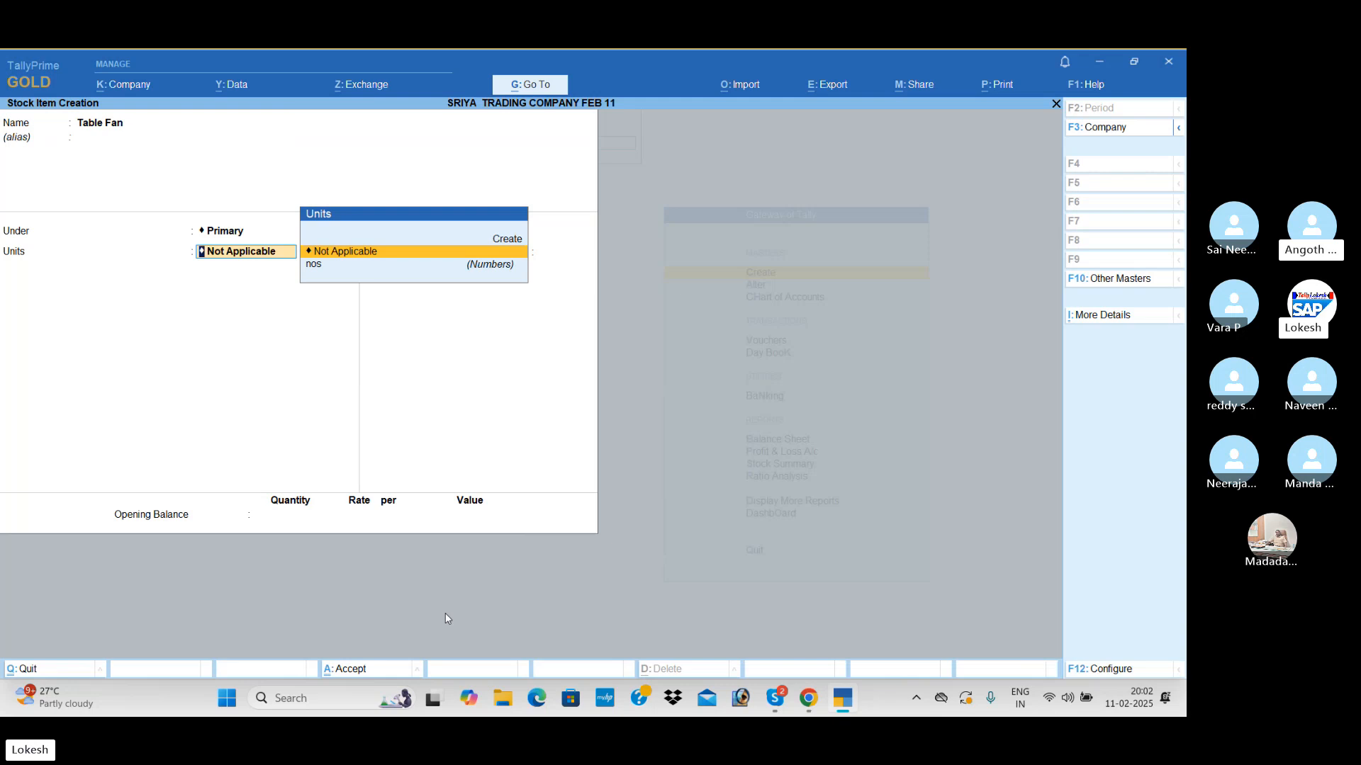
key("Down")
key("Return")
key("Return")
Save Table Fan with an opening balance of 2 nos at a rate of 1,000, and leave master creation.
type("2")
key("Return")
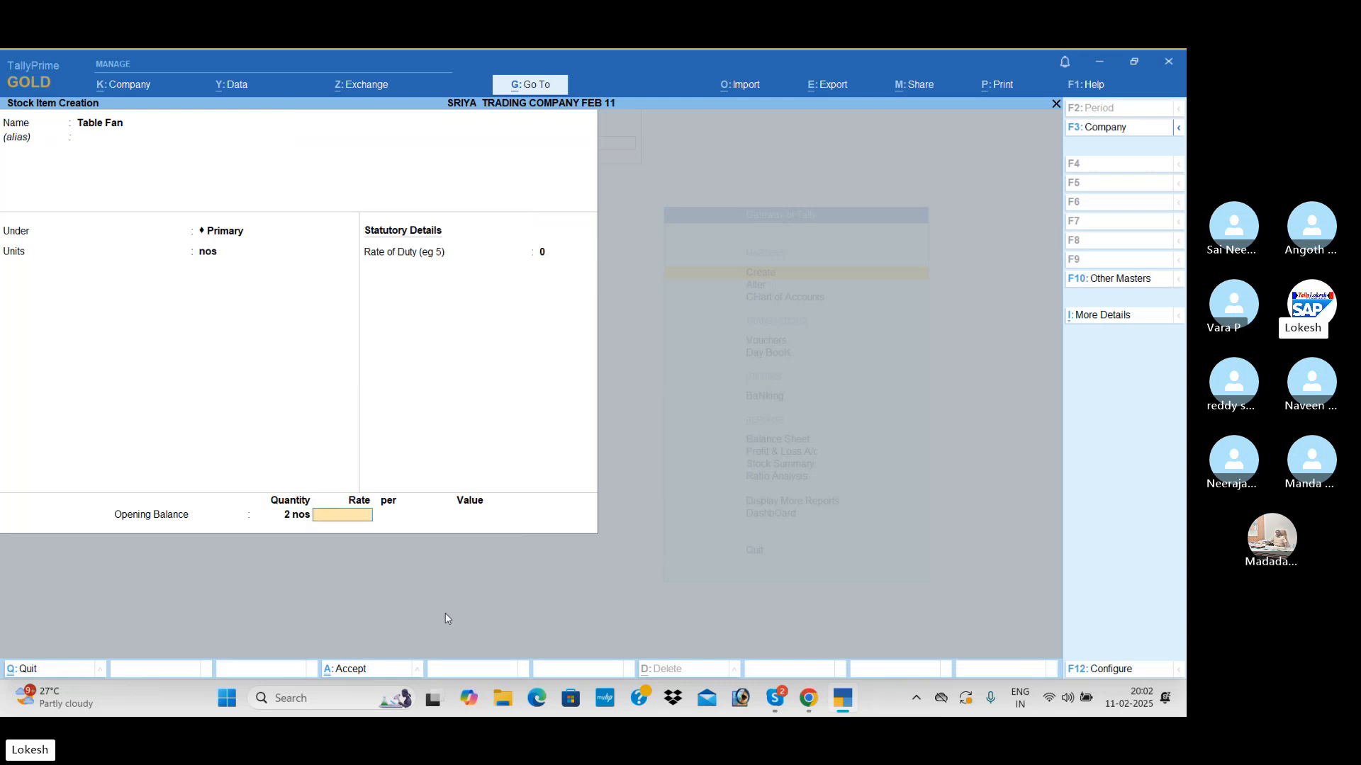
type("1000")
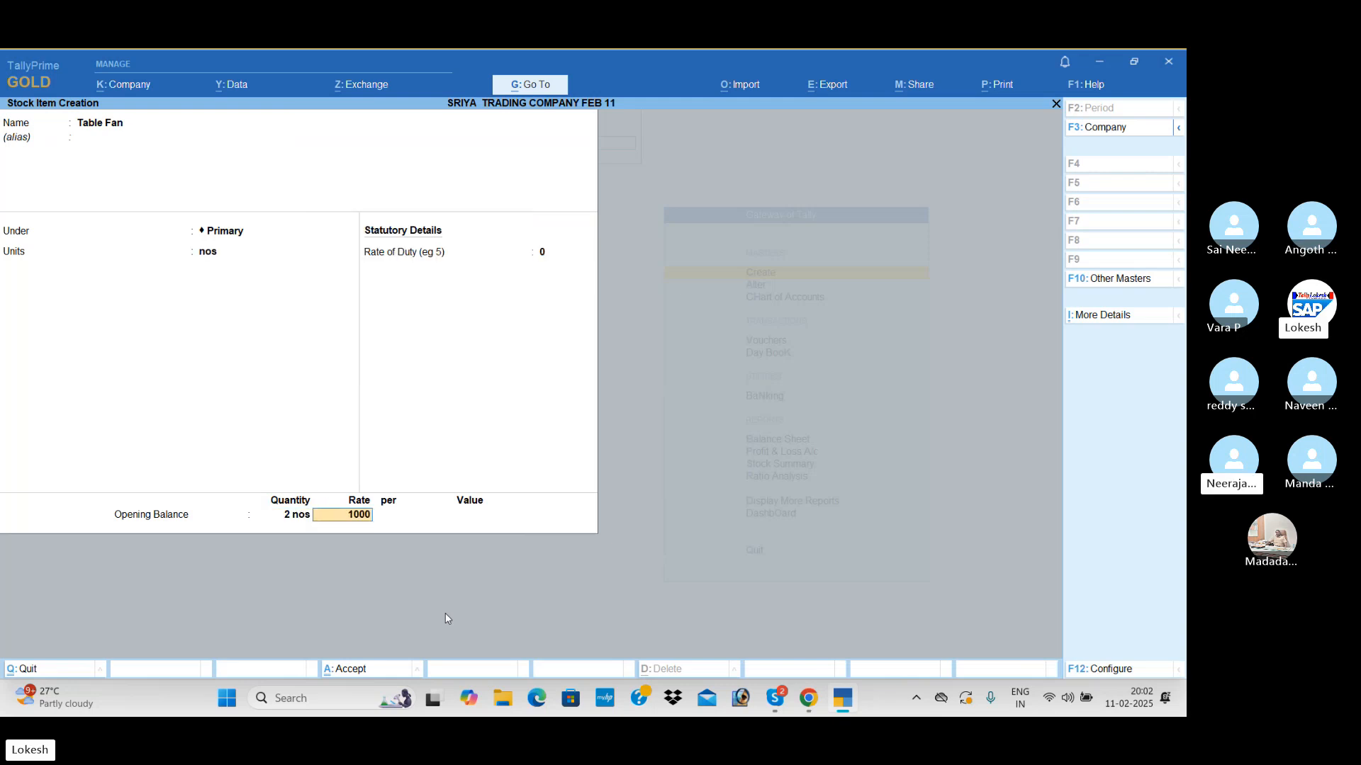
key("Return")
key("Return")
key("Return")
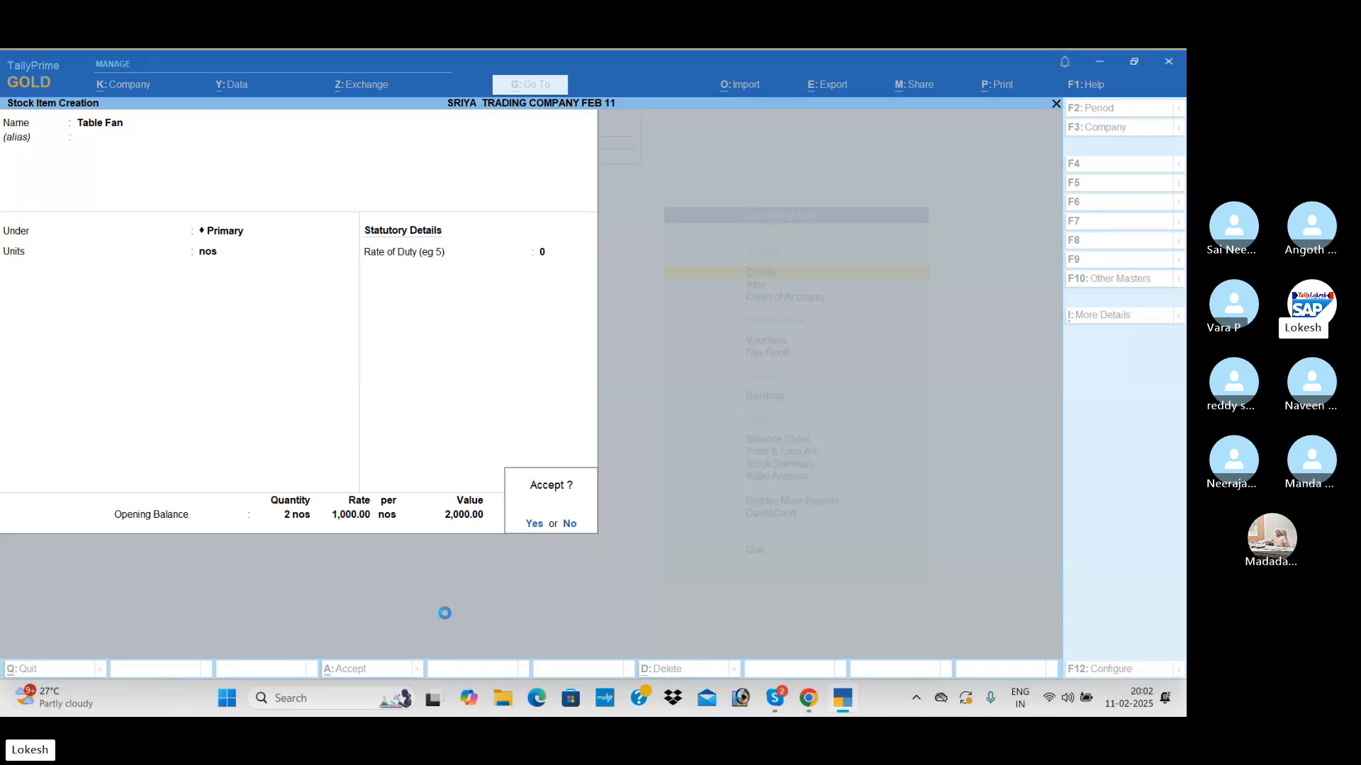
key("Return")
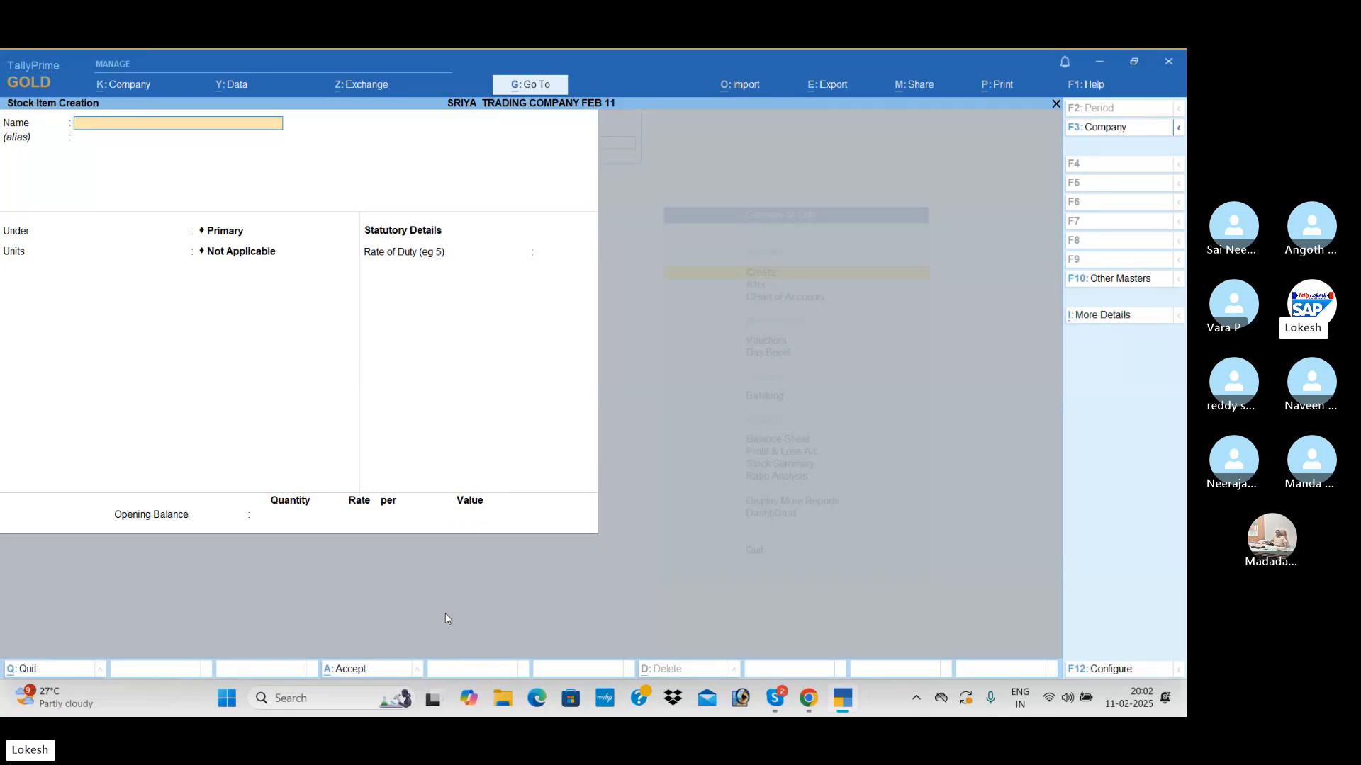
key("Escape")
key("Return")
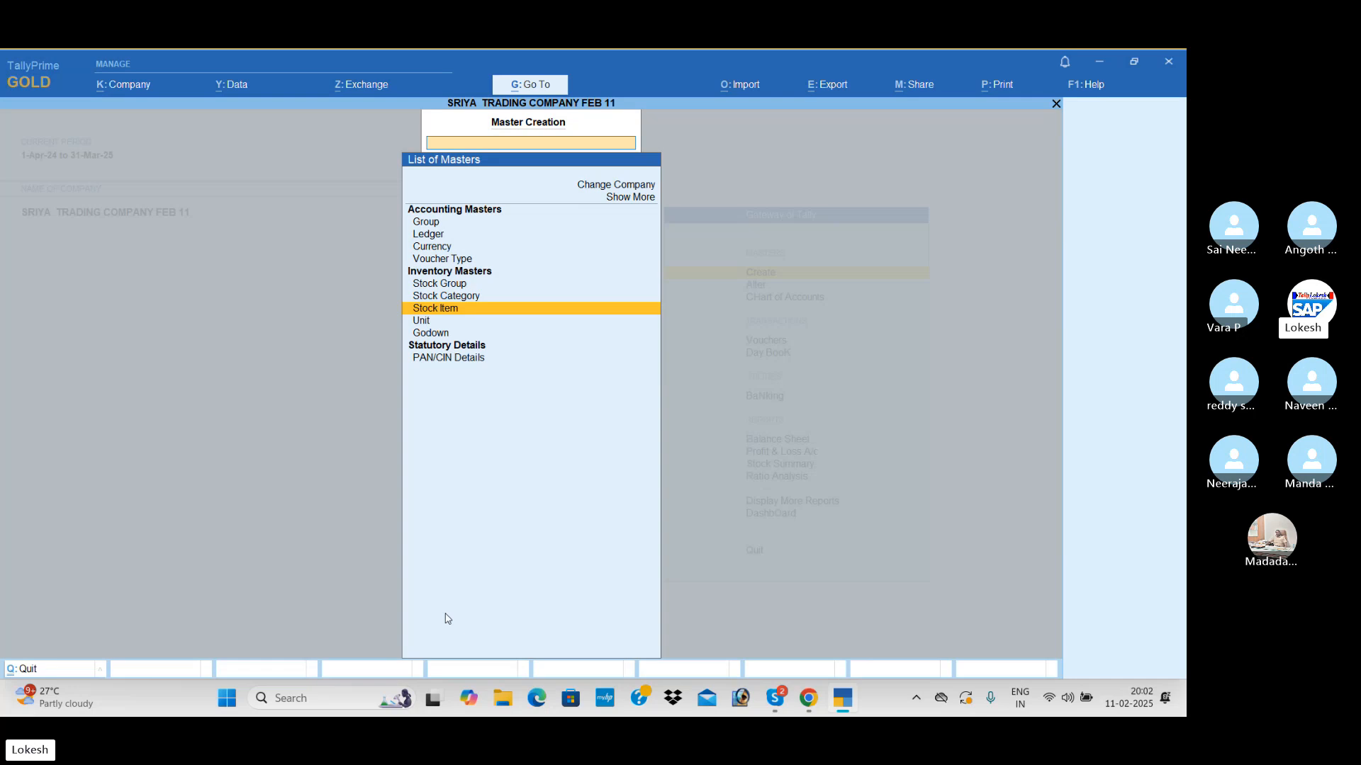
key("Escape")
Alter the existing Cash ledger to have an opening balance of 80,000 Dr, save it, and leave master alteration.
key("Down")
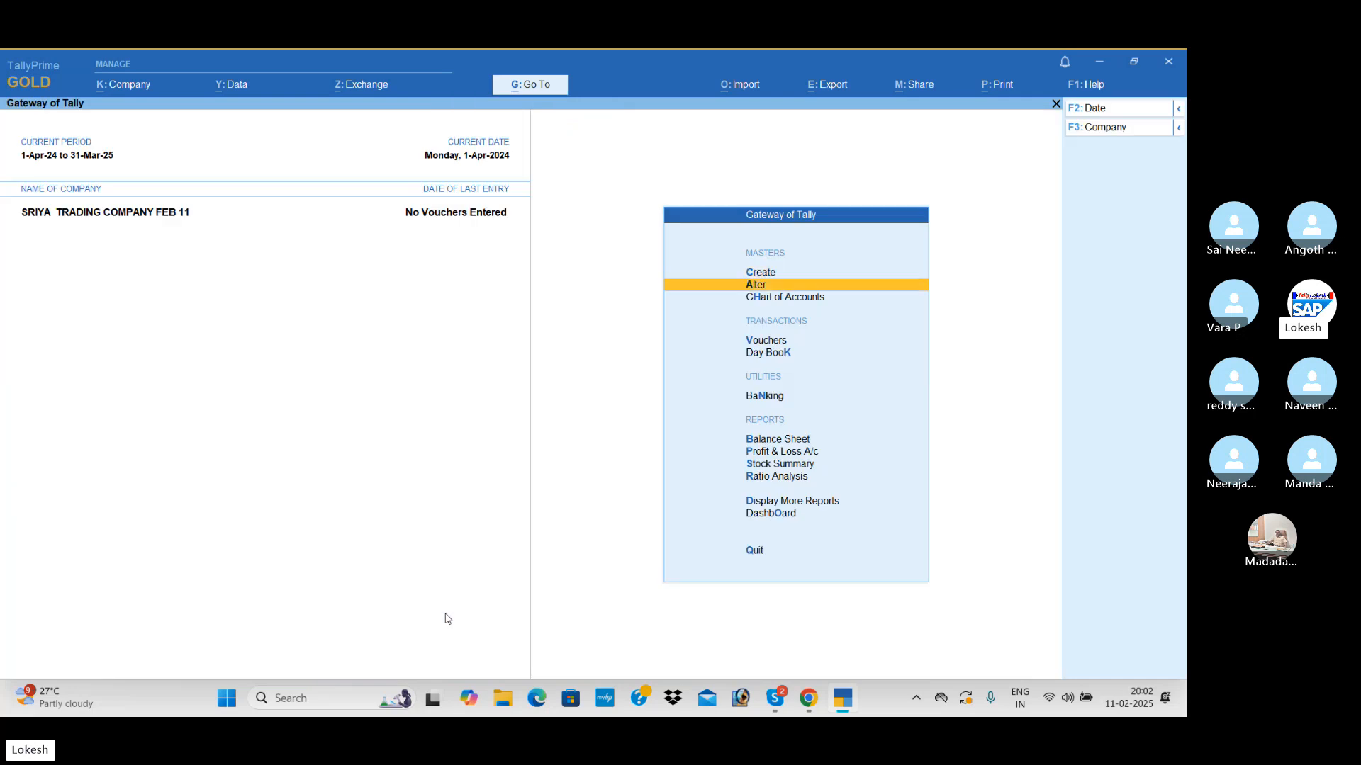
key("Return")
key("Down")
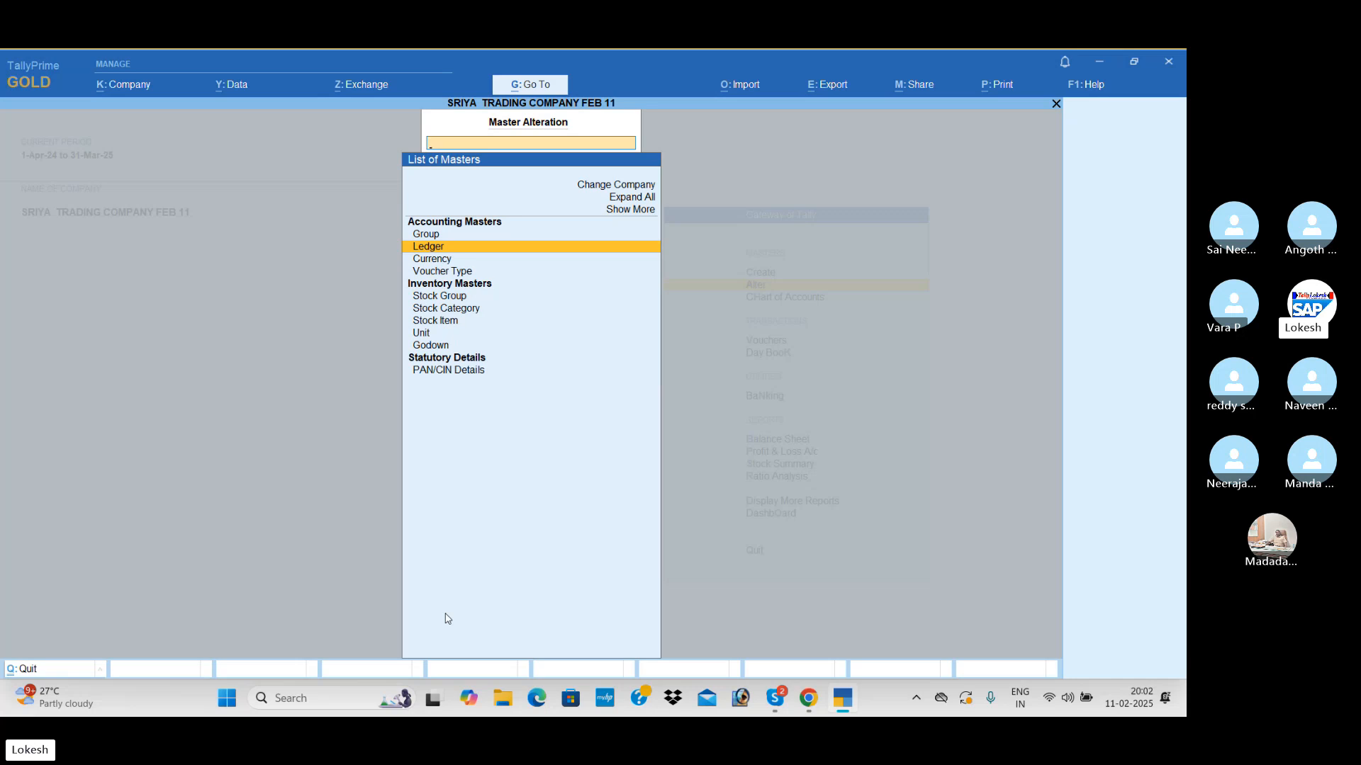
key("Return")
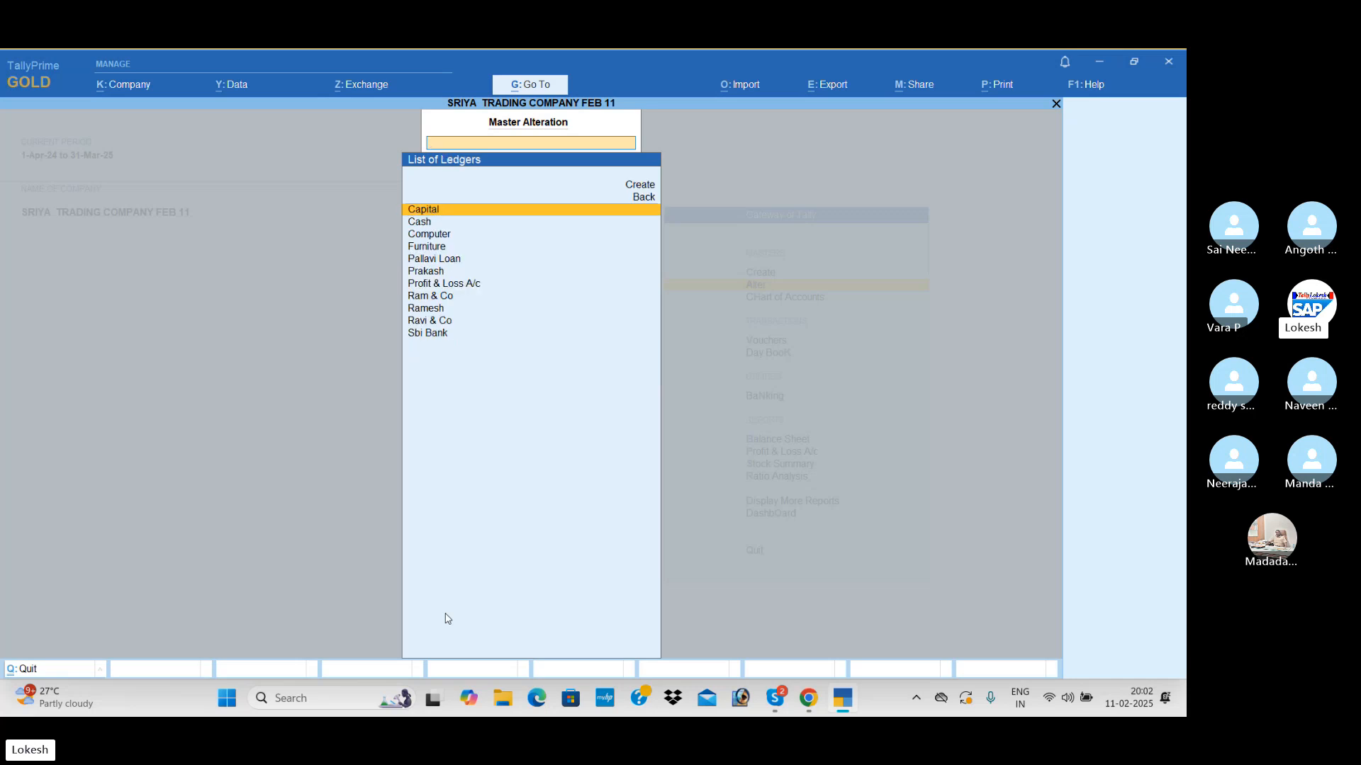
key("Down")
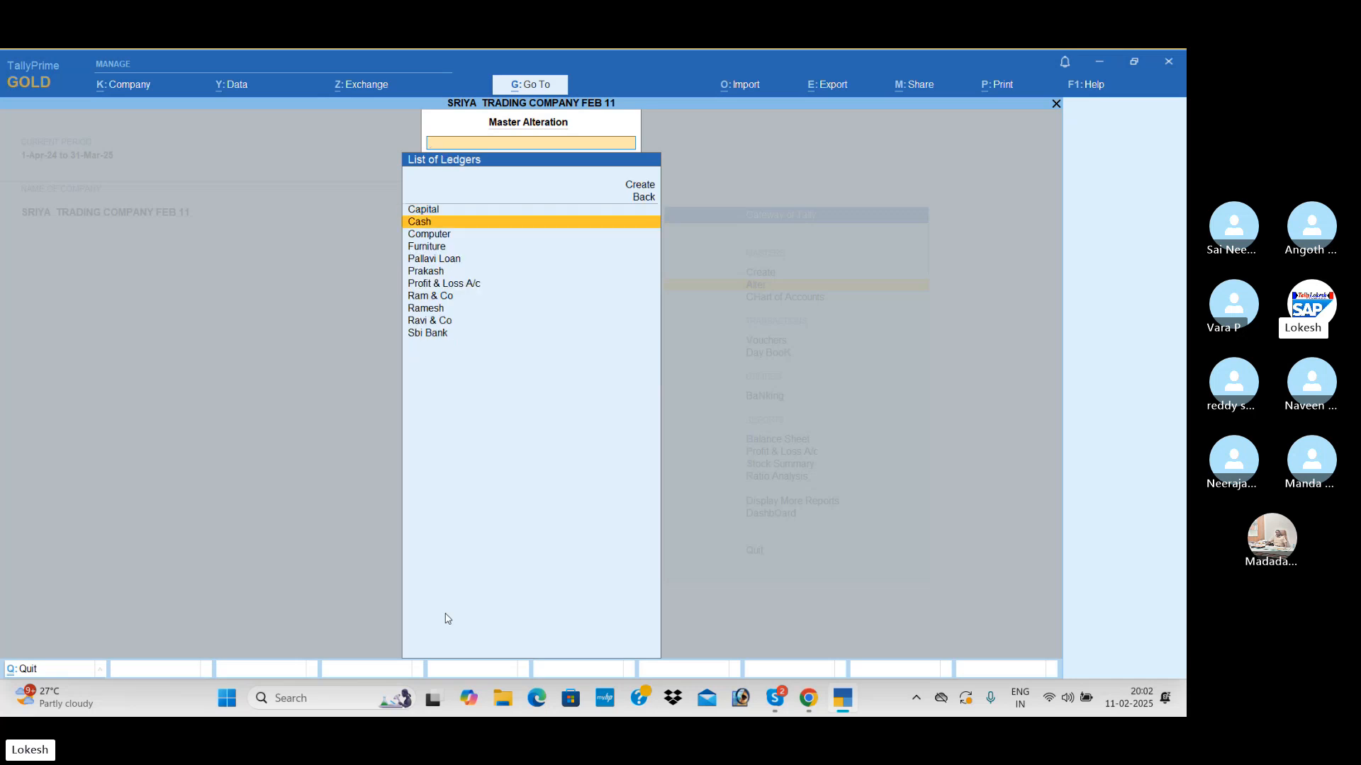
key("Return")
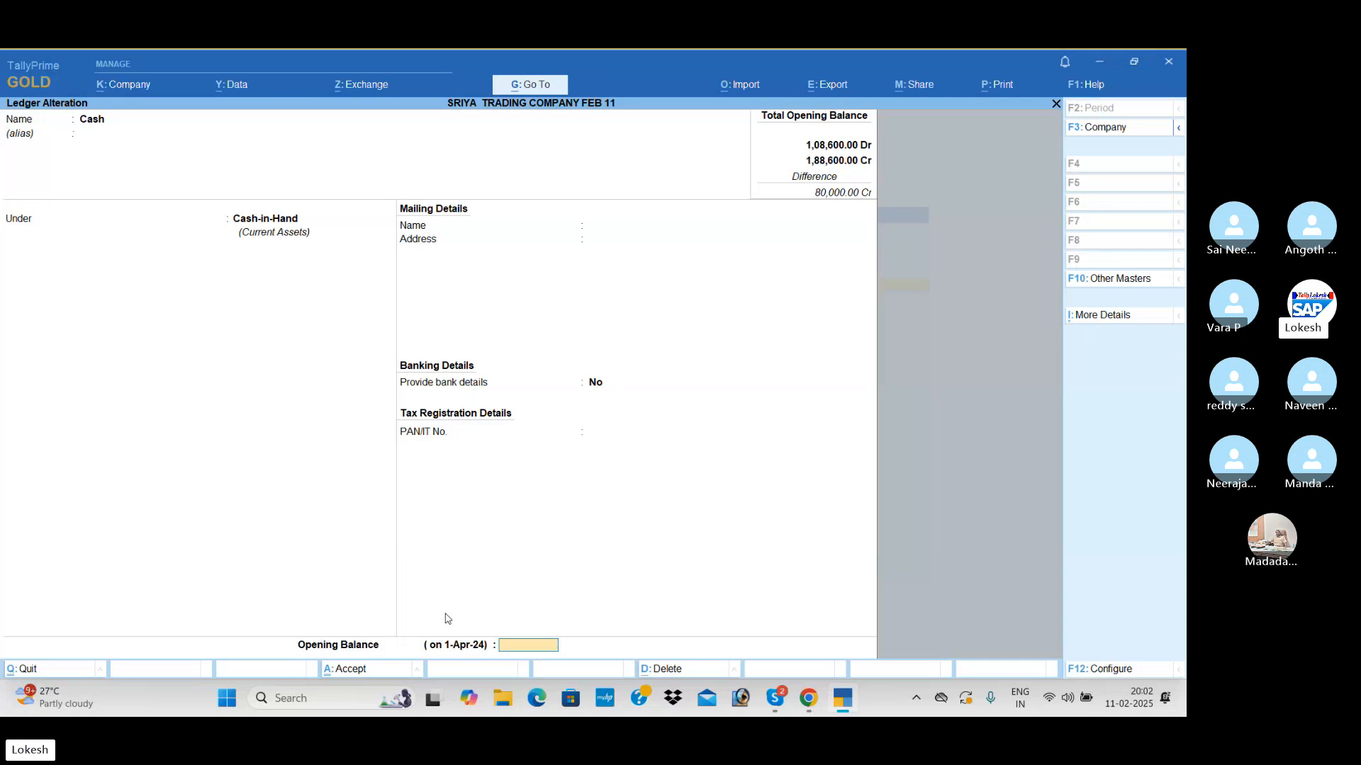
type("80,000")
key("Return")
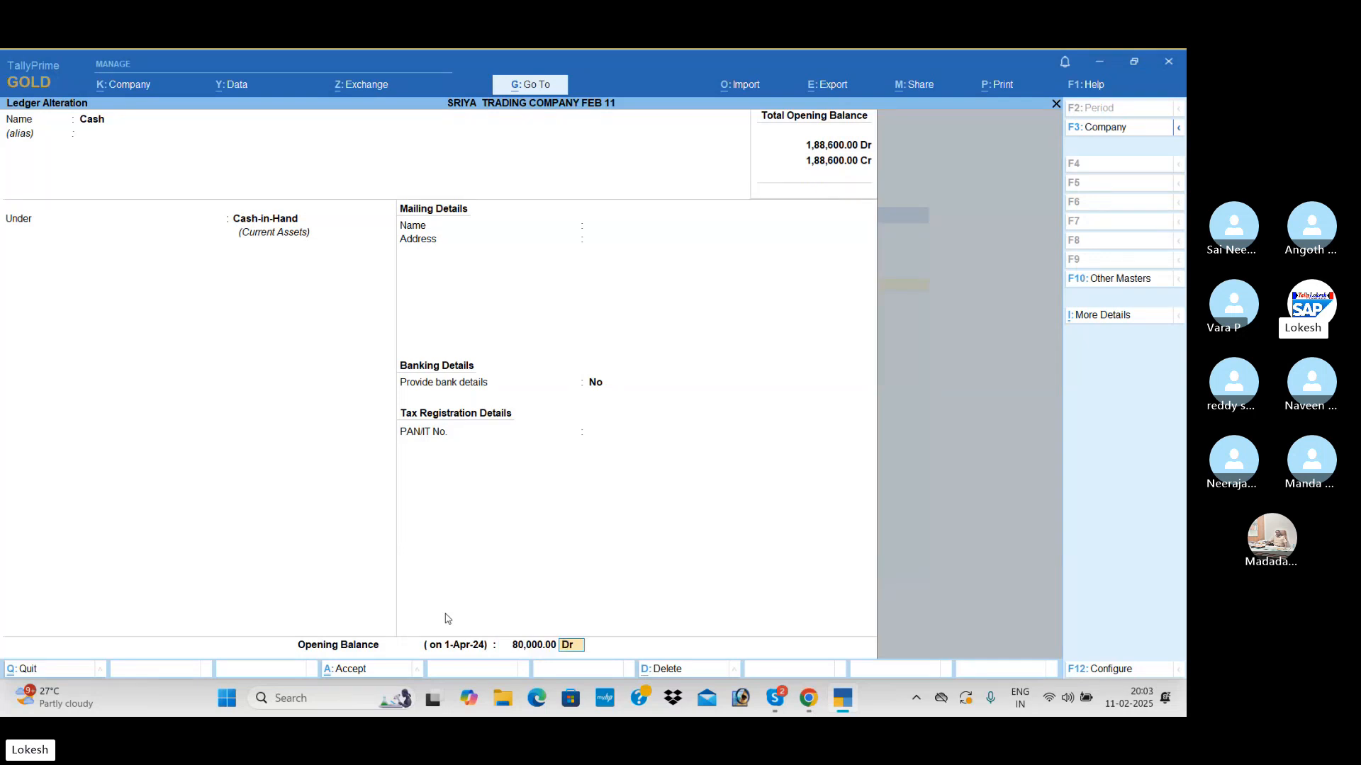
key("Return")
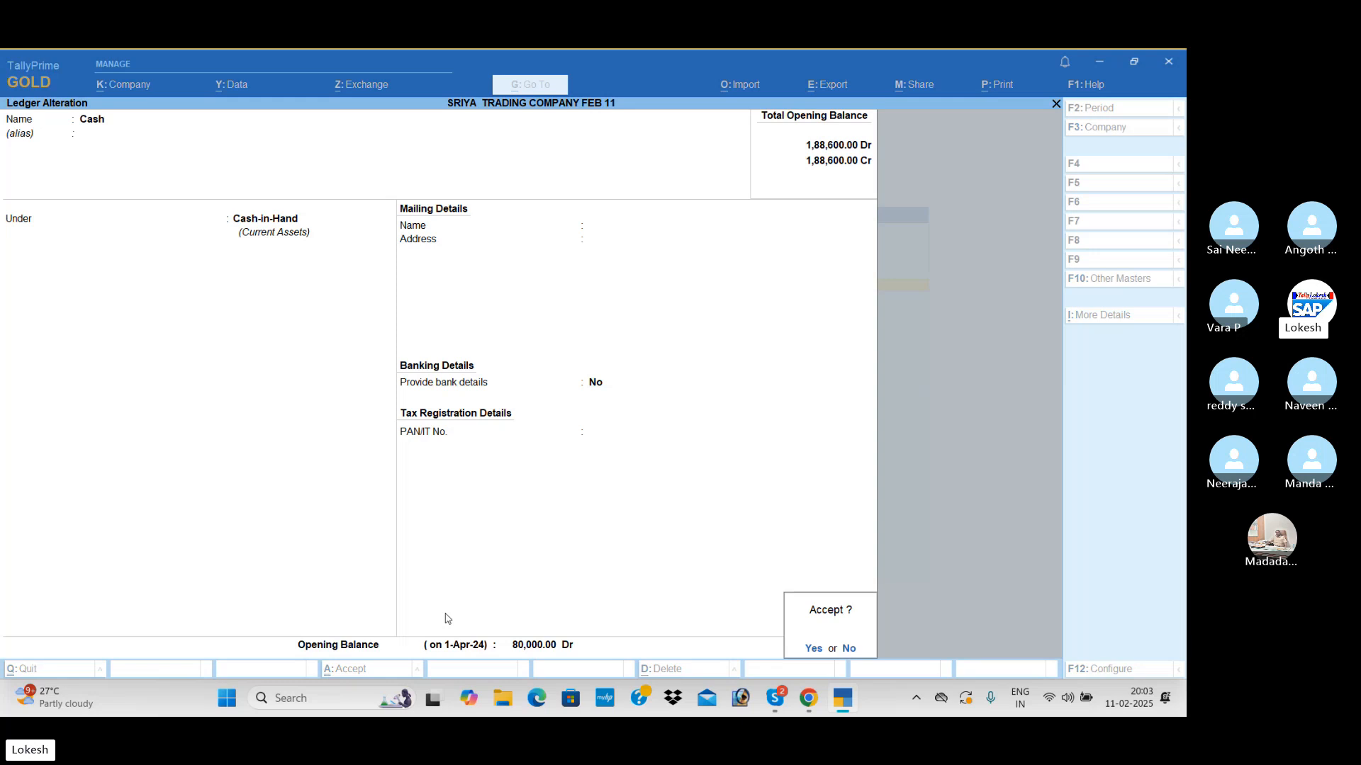
key("Return")
key("Escape")
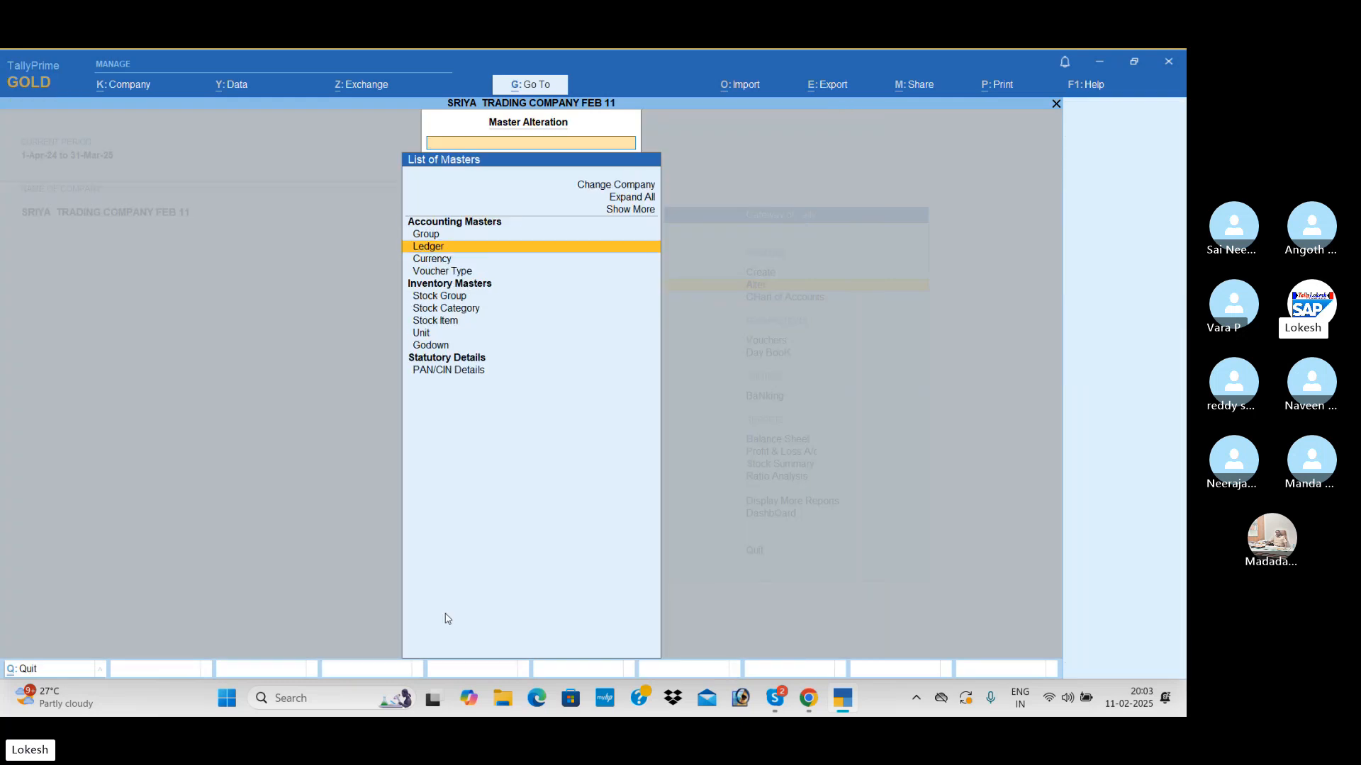
key("Escape")
Review the company's Balance Sheet in detailed view to check the opening balances, and close the report.
key("Down")
key("Down")
key("Down")
key("Down")
key("Down")
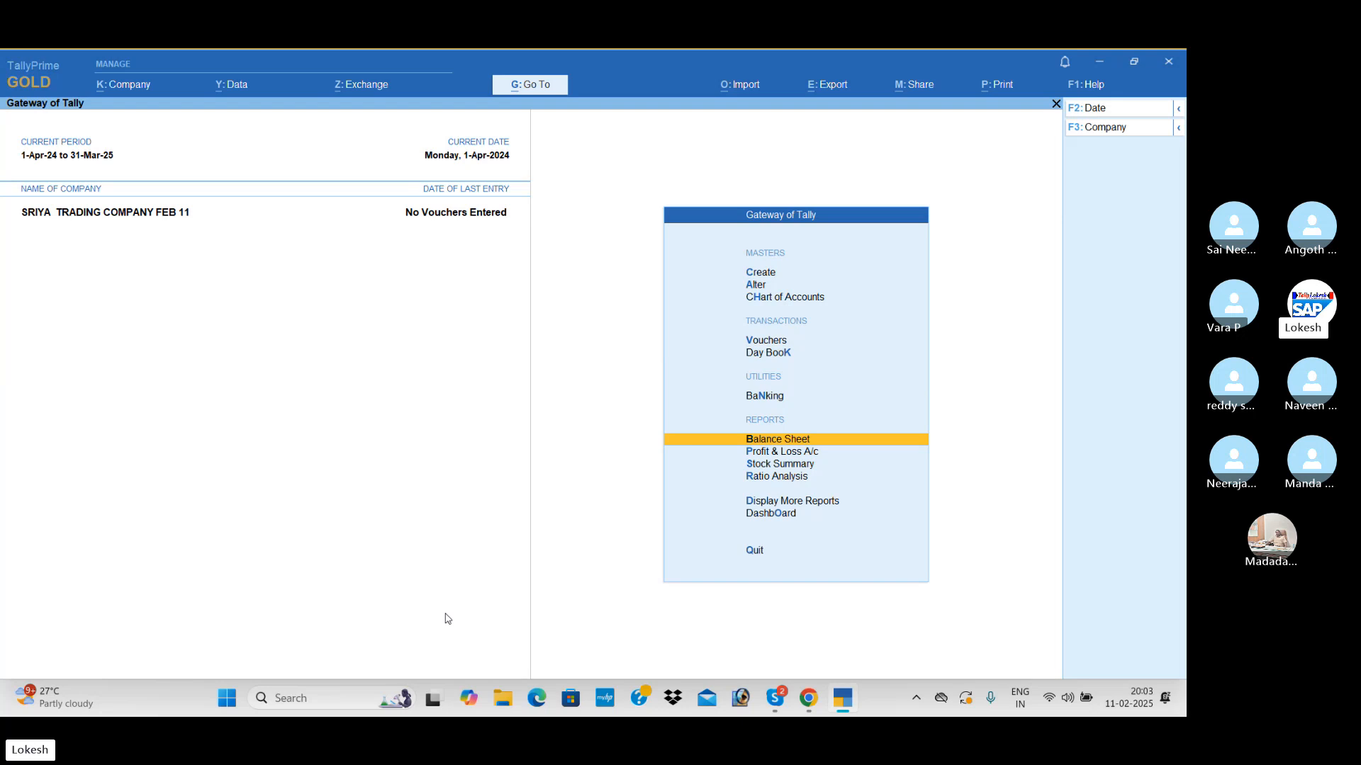
key("Return")
key("alt+F5")
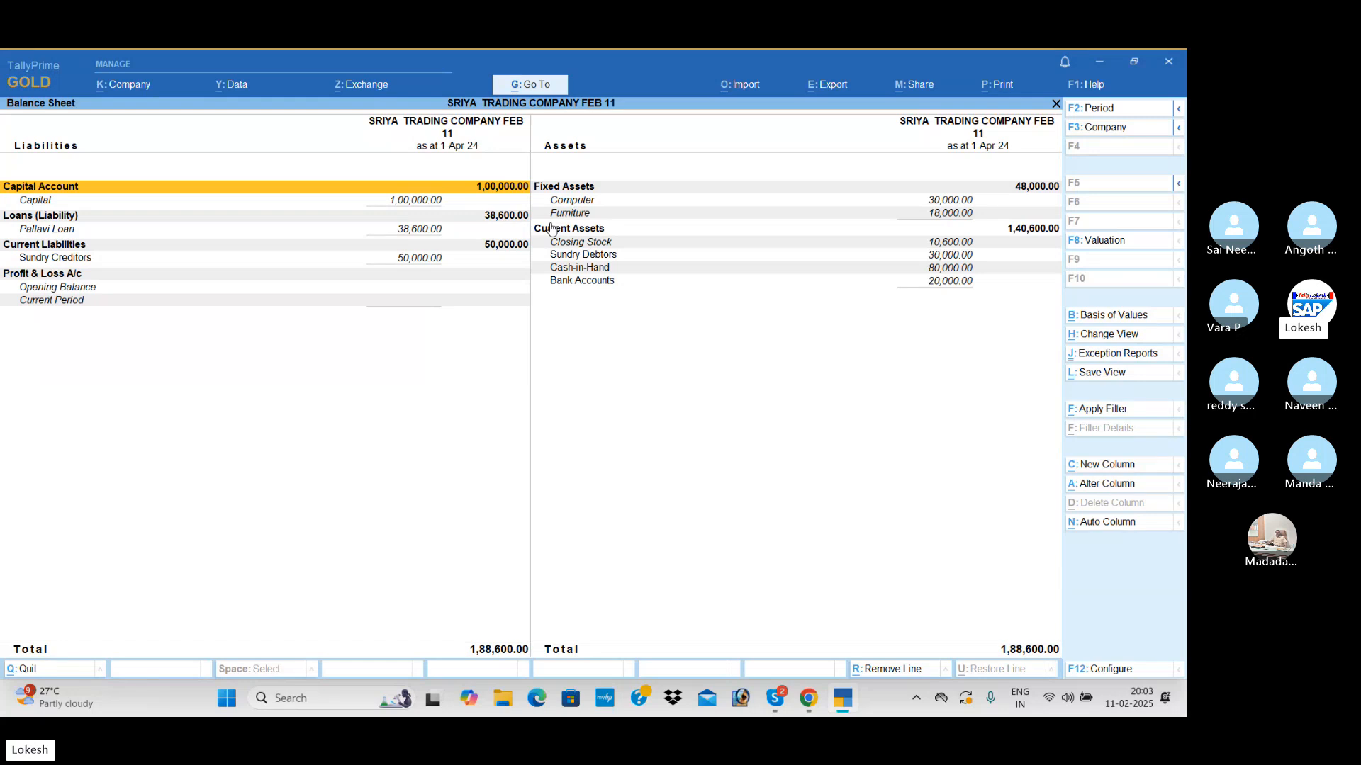
key("Escape")
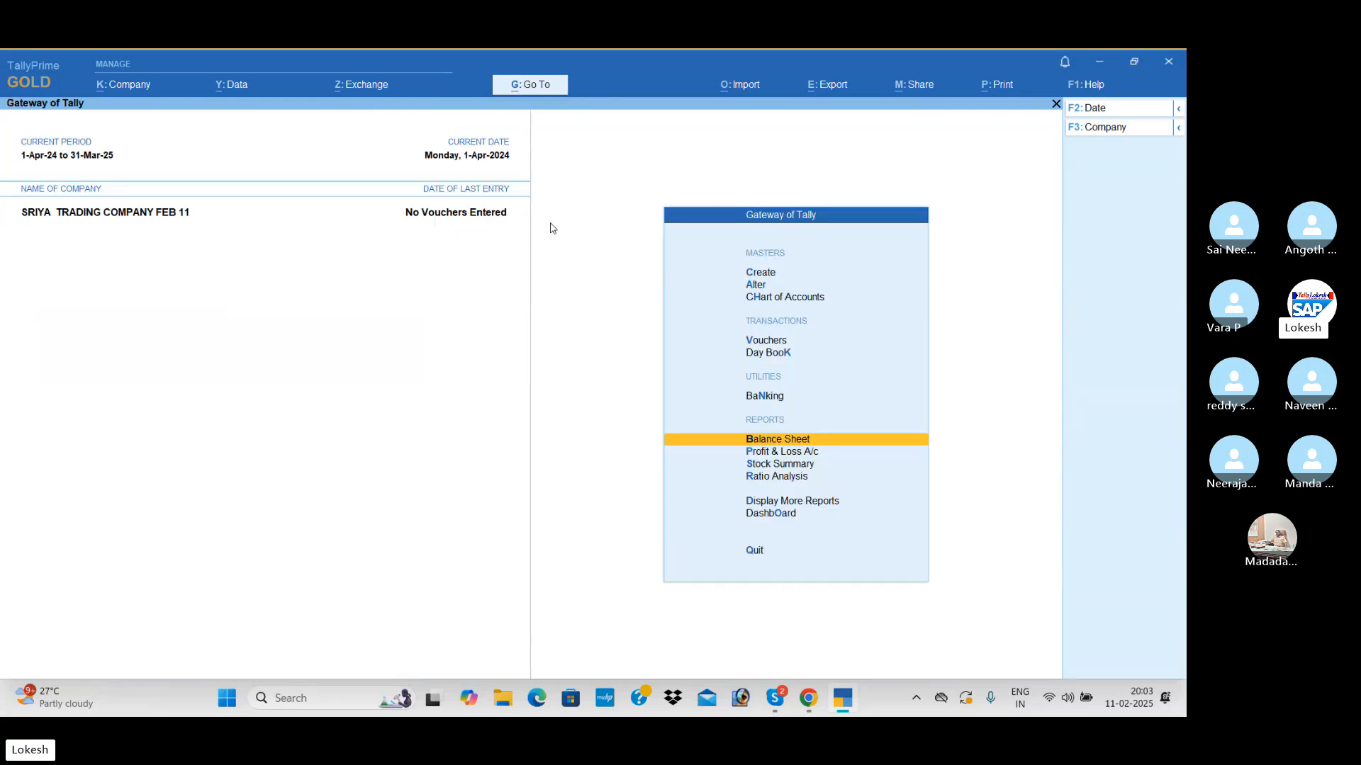
Start a purchase voucher with supplier invoice number and date blank, and choose the party ledger listed directly below Cash.
key("Up")
key("Up")
key("Up")
key("Return")
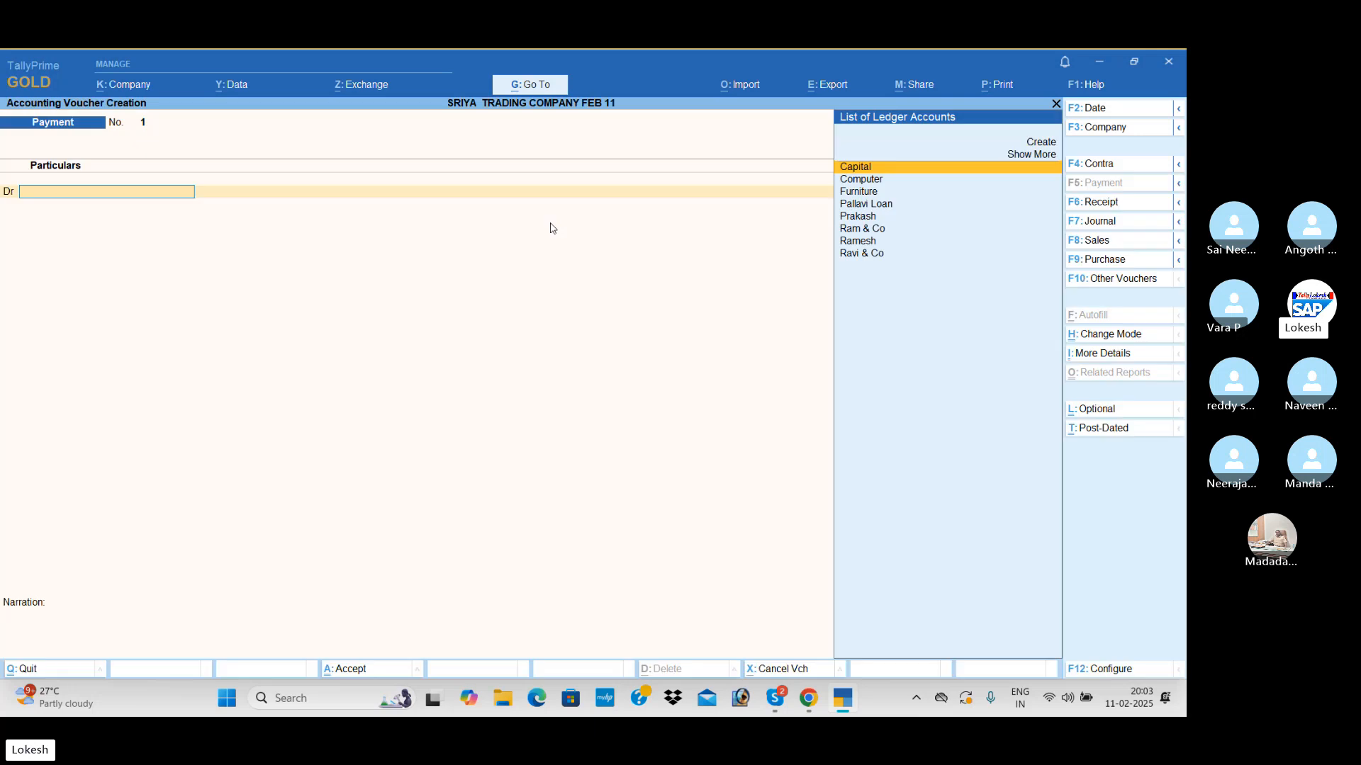
left_click(1097, 260)
key("Return")
key("Return")
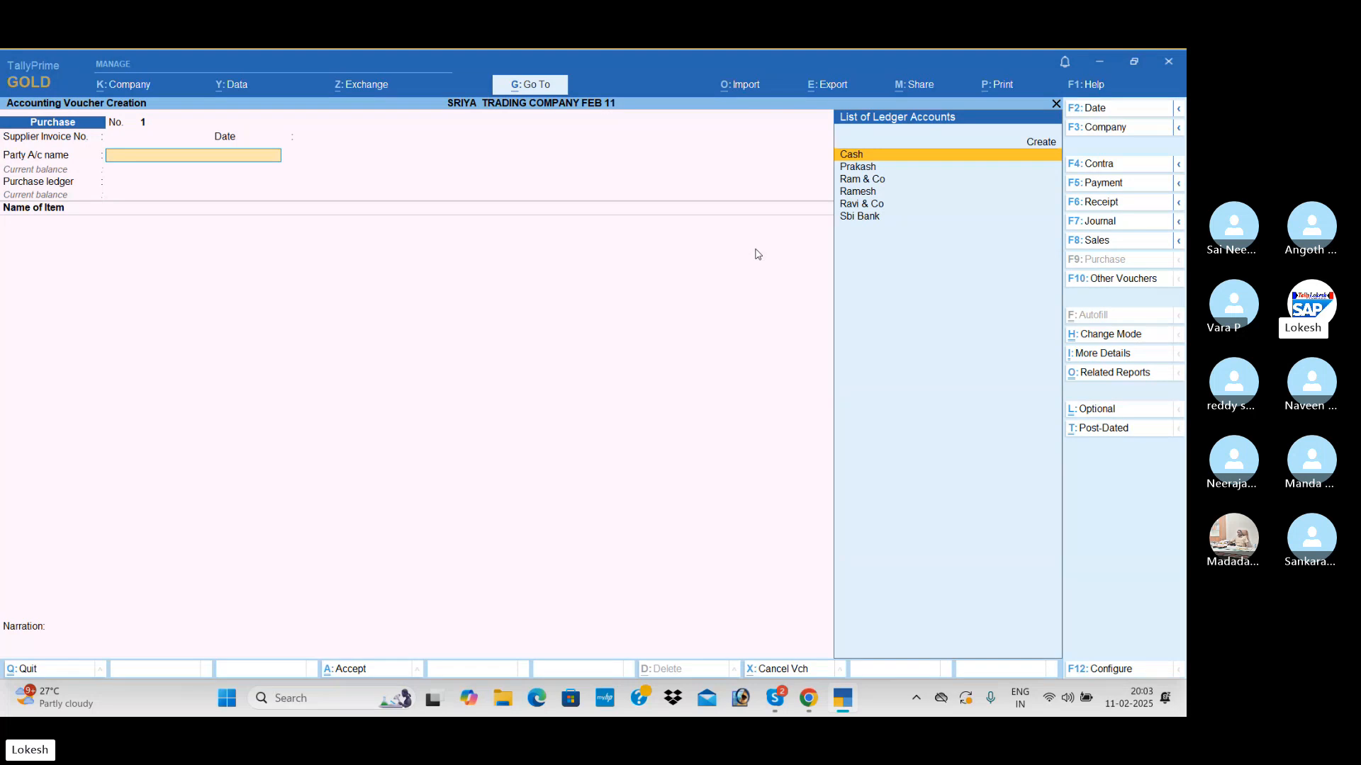
type("p")
key("Return")
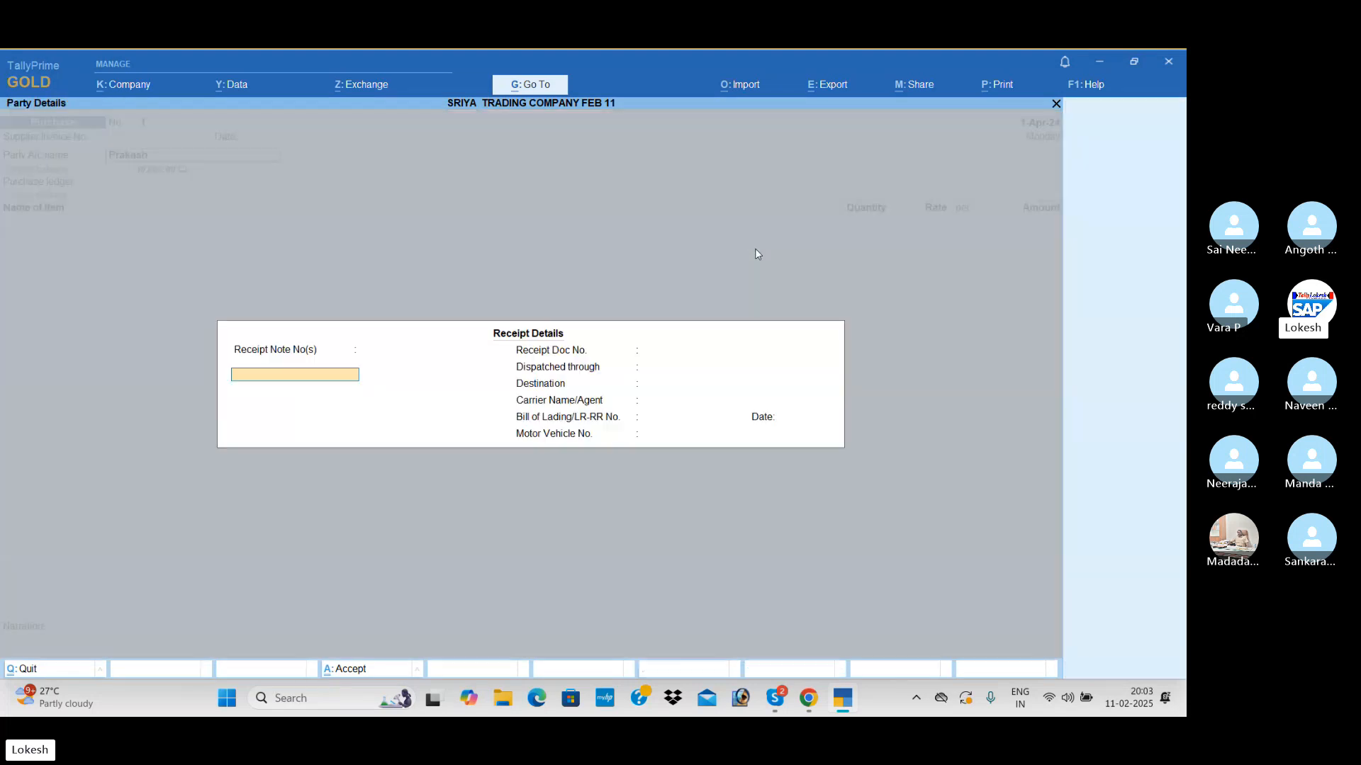
Leave all receipt details blank and accept the party details for the first purchase voucher.
key("Return")
key("Return")
key("Return")
key("Return")
key("Return")
key("Return")
key("Return")
key("Return")
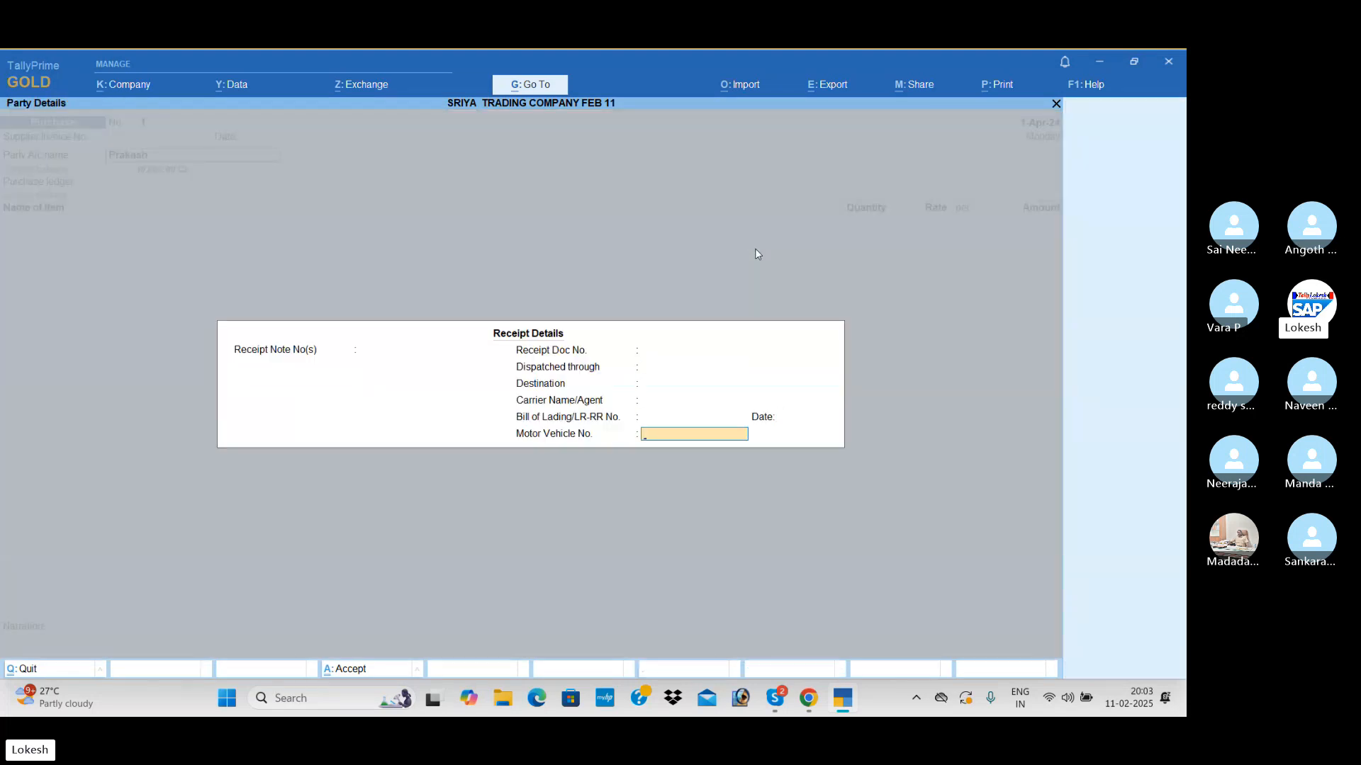
key("Return")
key("Return")
key("Return")
key("Return")
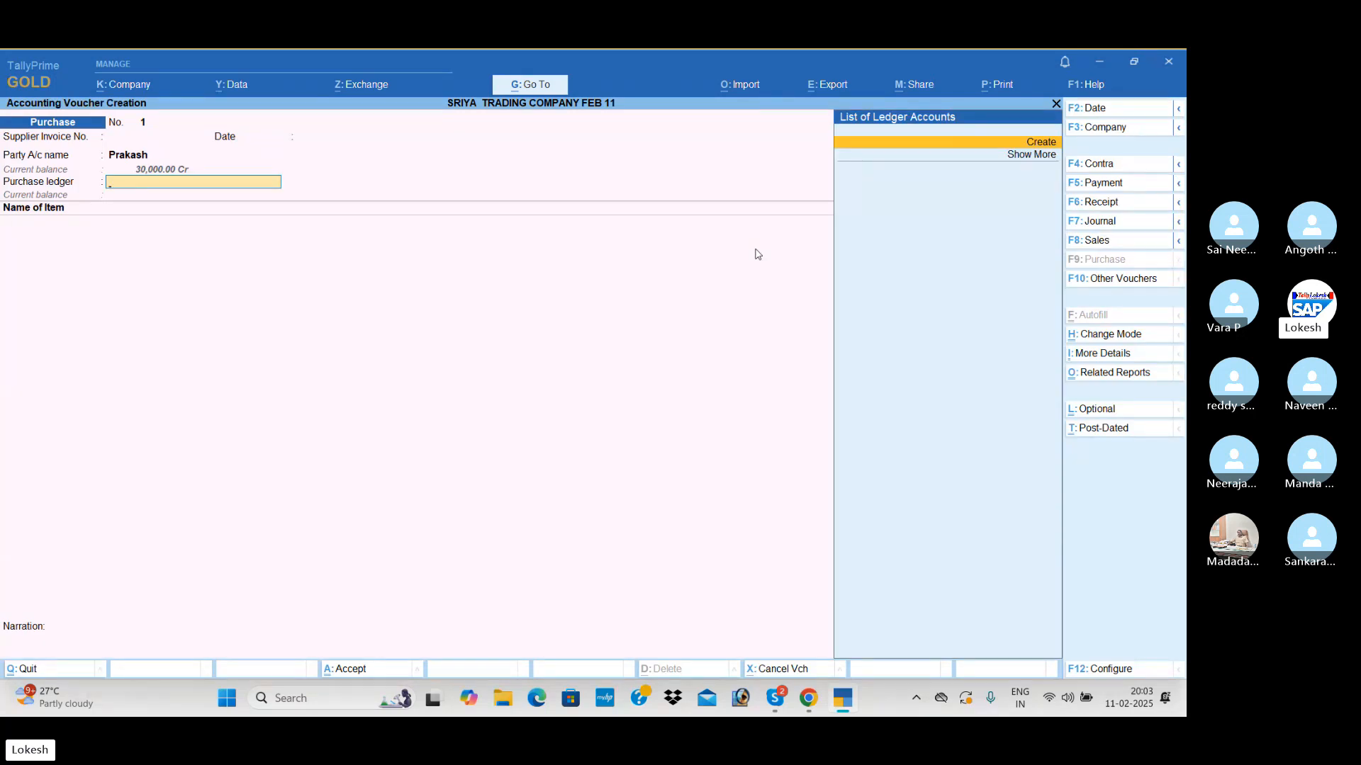
Create a purchase ledger named Purchase under Purchase Accounts, with type Not Applicable and no bank details, and save it into the voucher.
key("Return")
type("Purchase")
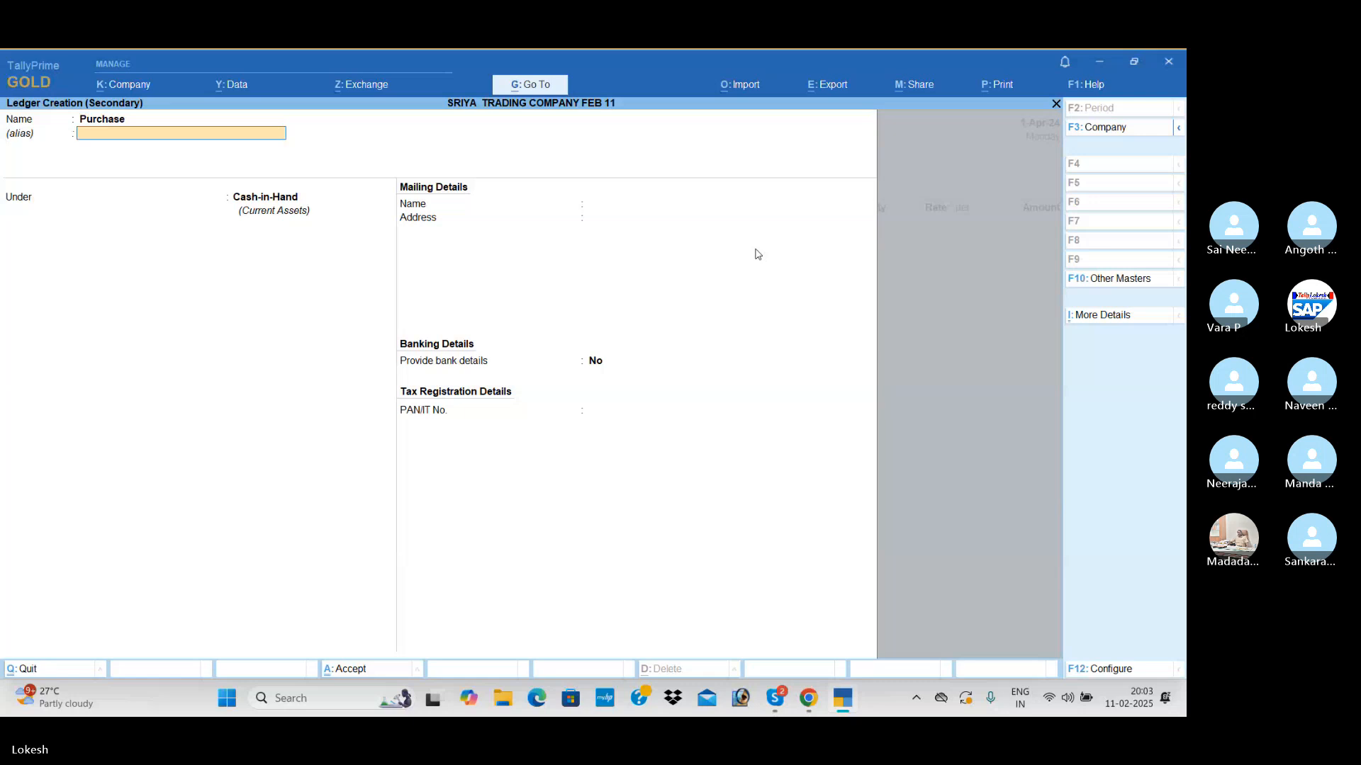
key("Return")
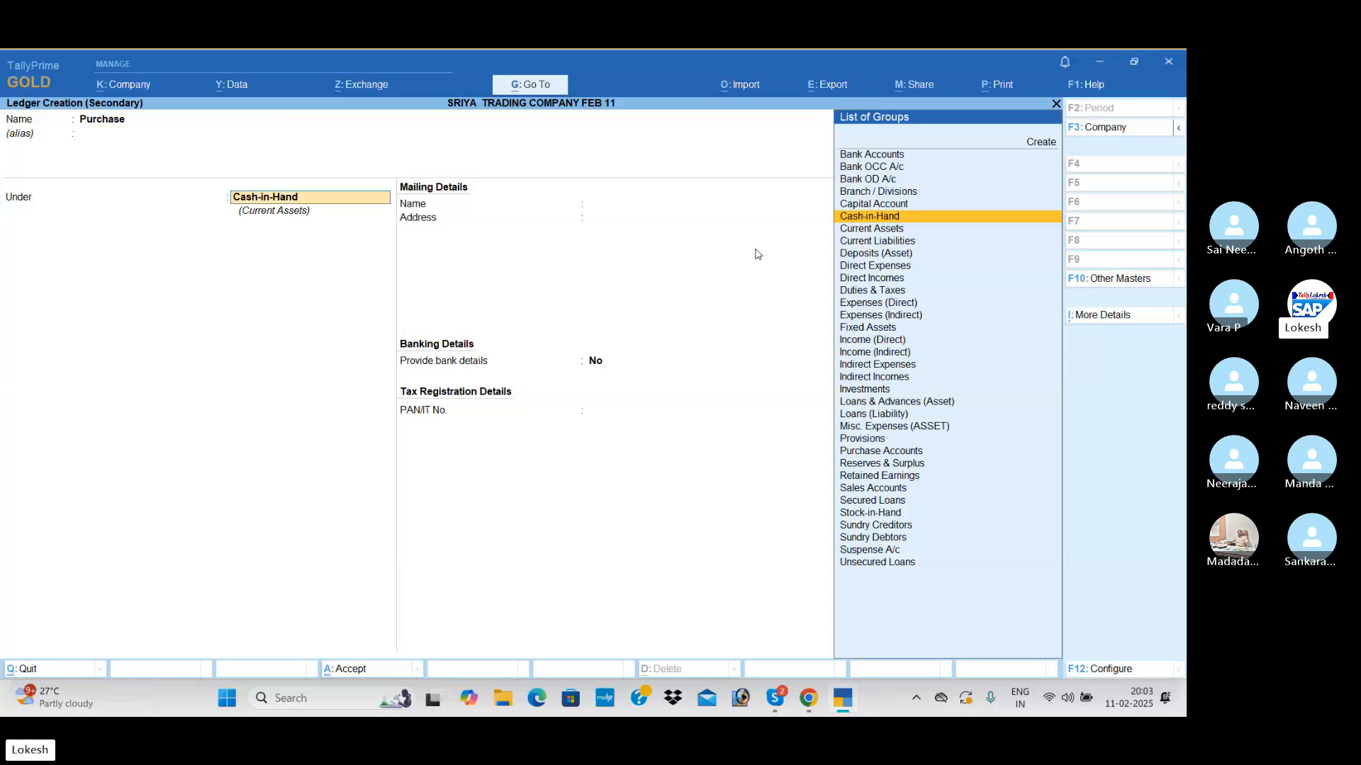
type("pu")
key("Return")
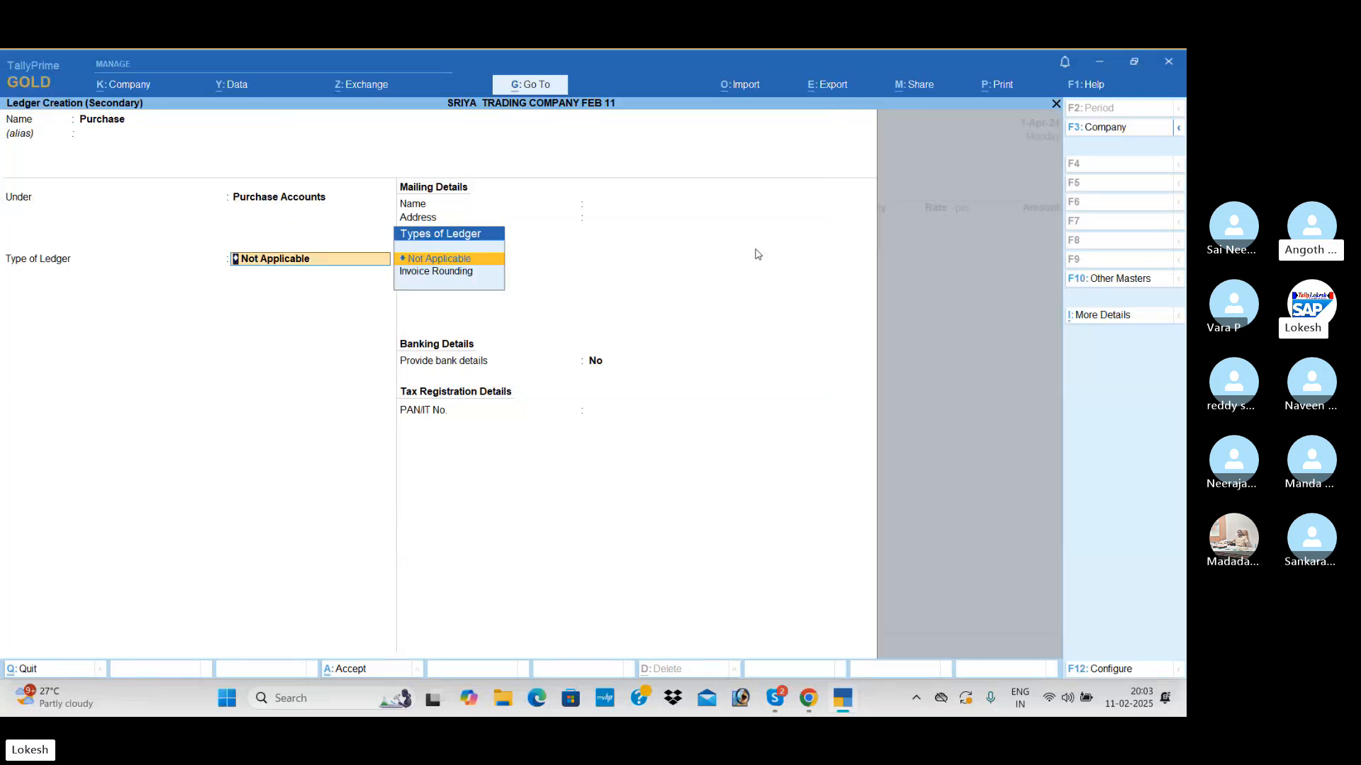
key("Return")
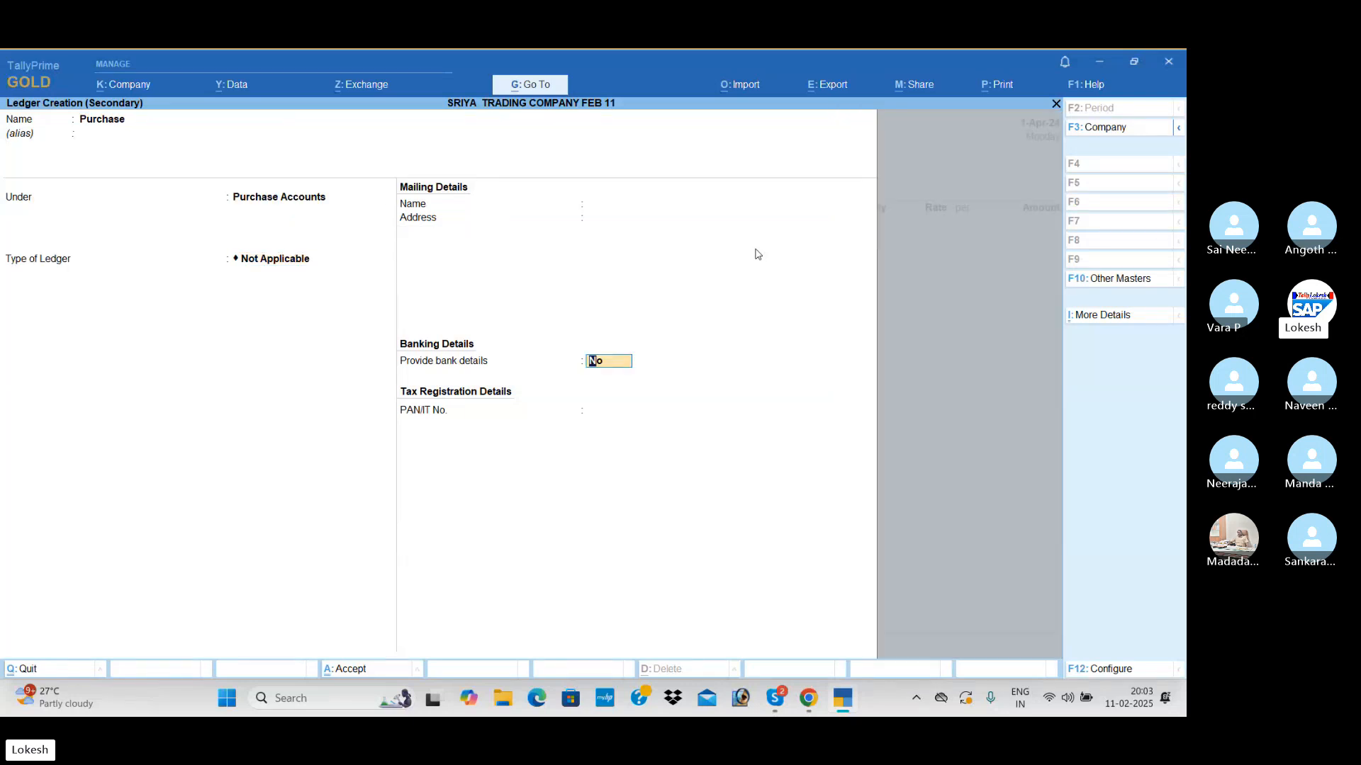
key("Return")
key("Return")
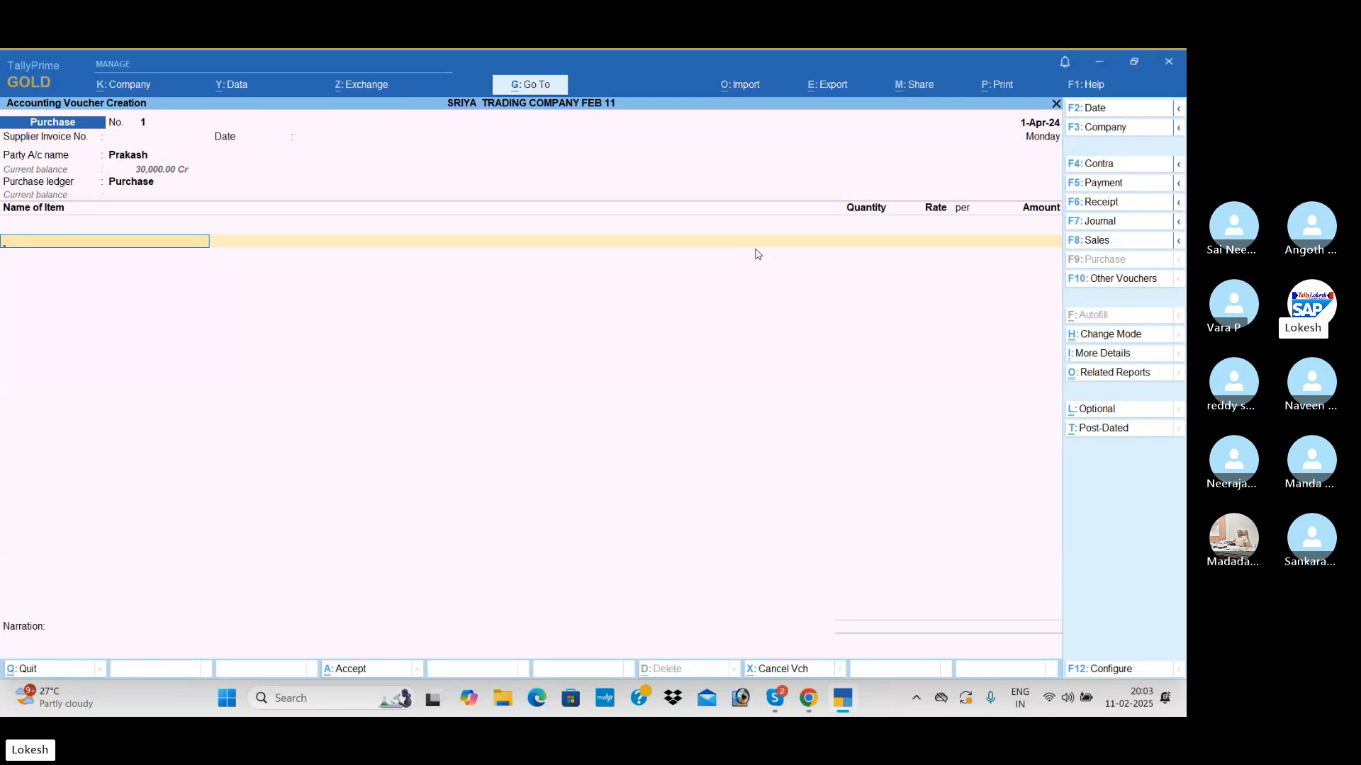
Add Ceiling Fan to the first purchase voucher with a quantity of 50 nos at a rate of 800.
key("Return")
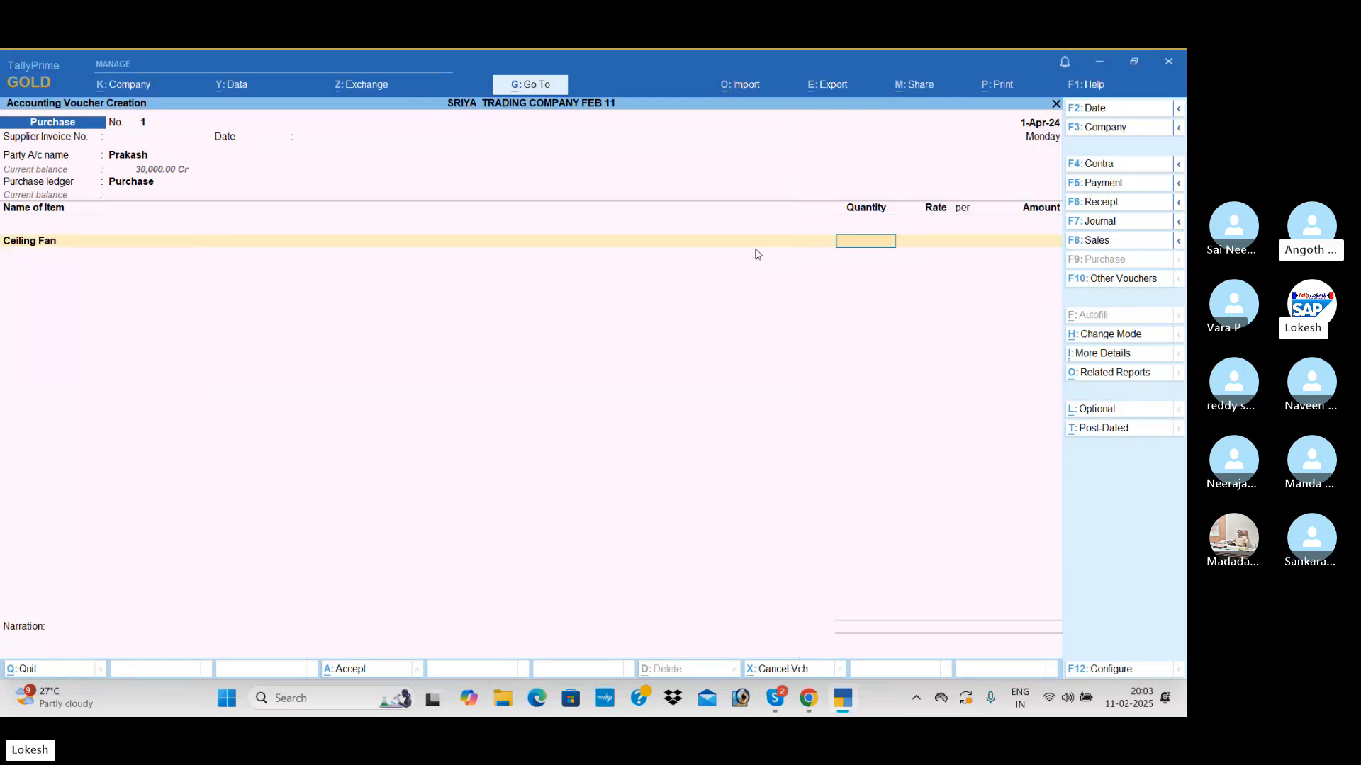
type("50")
key("Return")
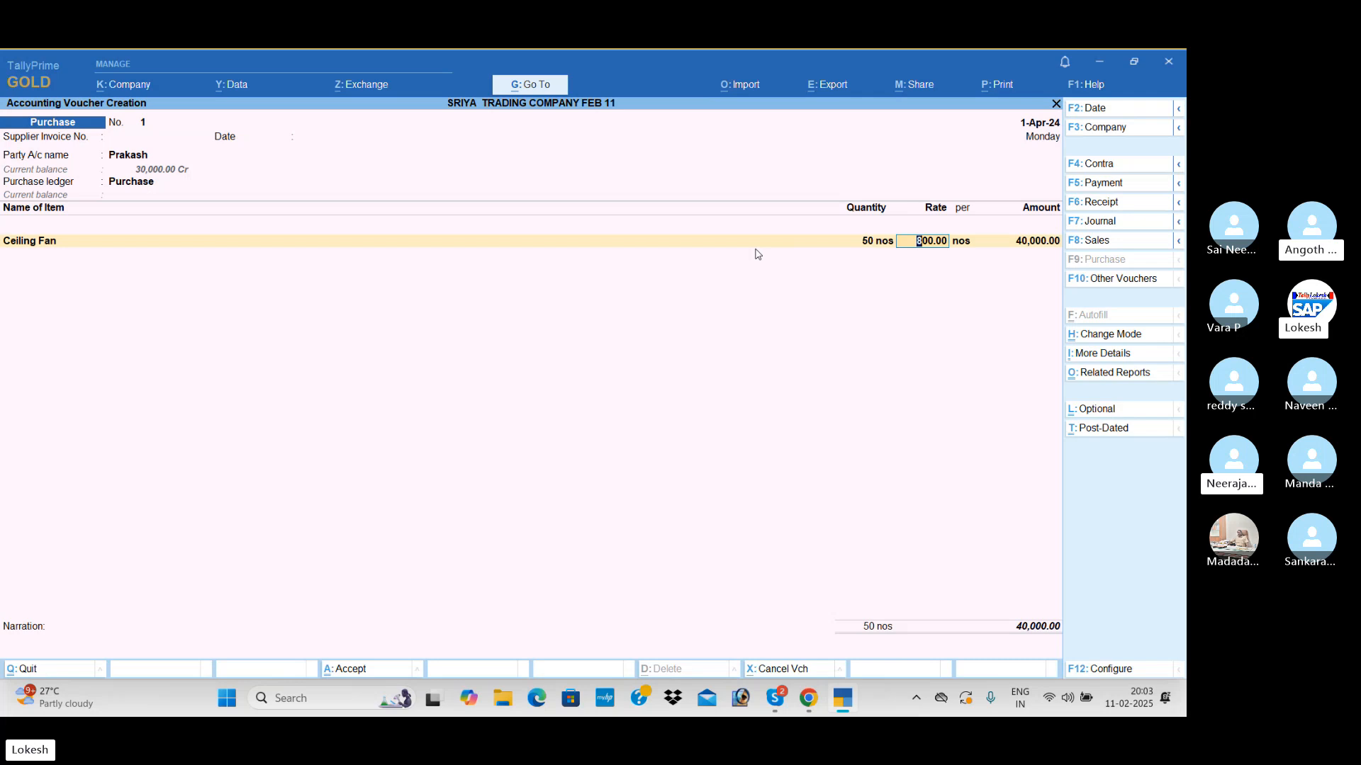
key("Return")
key("Return")
key("Return")
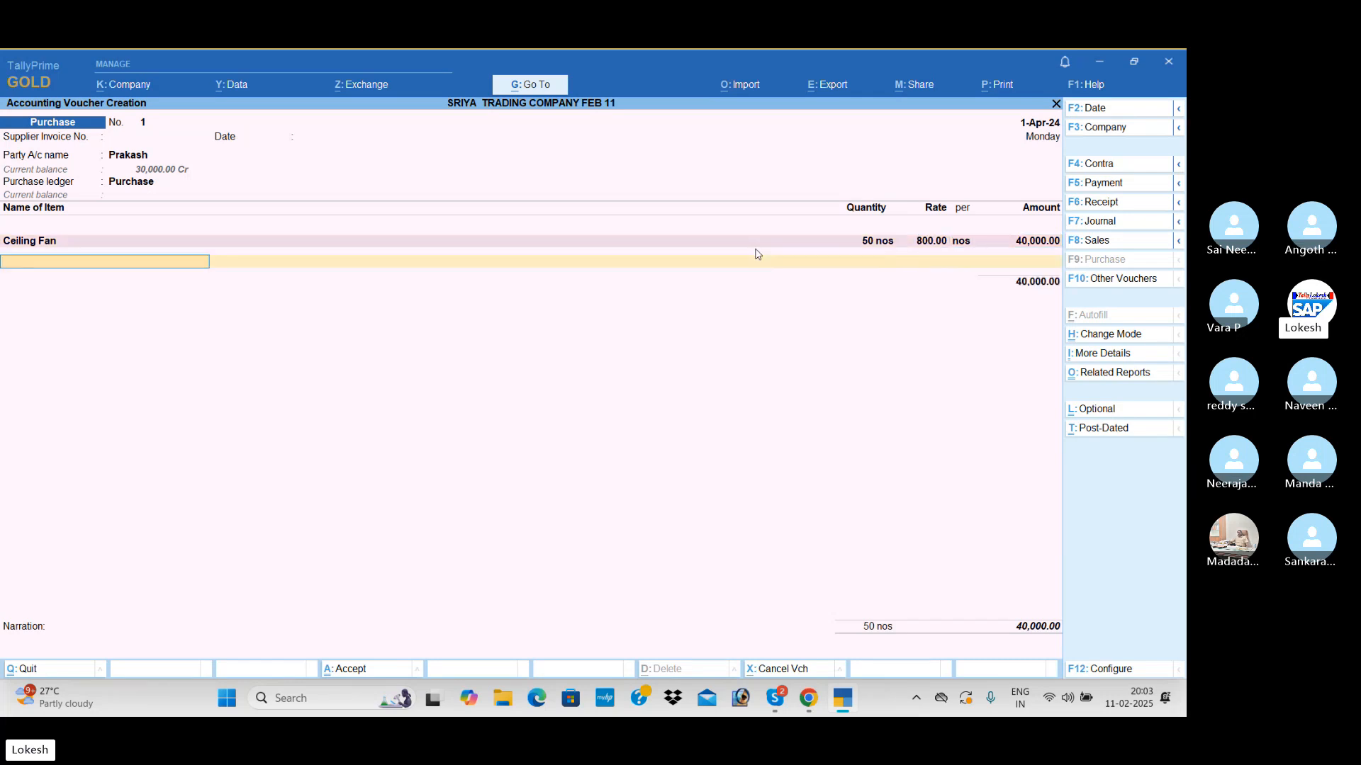
Enter Table Fan as the second item with a quantity of 50 nos at a rate of 1,000.
type("Ta")
key("Return")
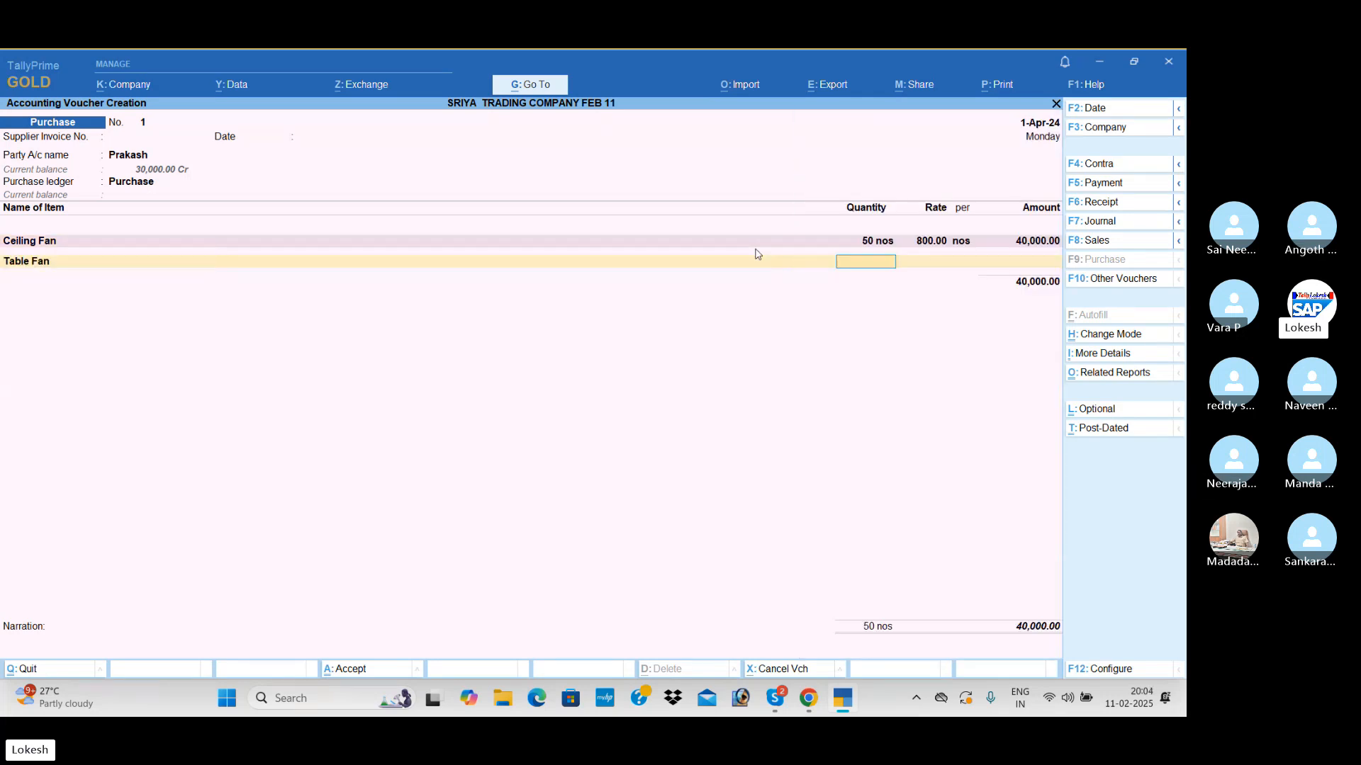
type("50")
key("Return")
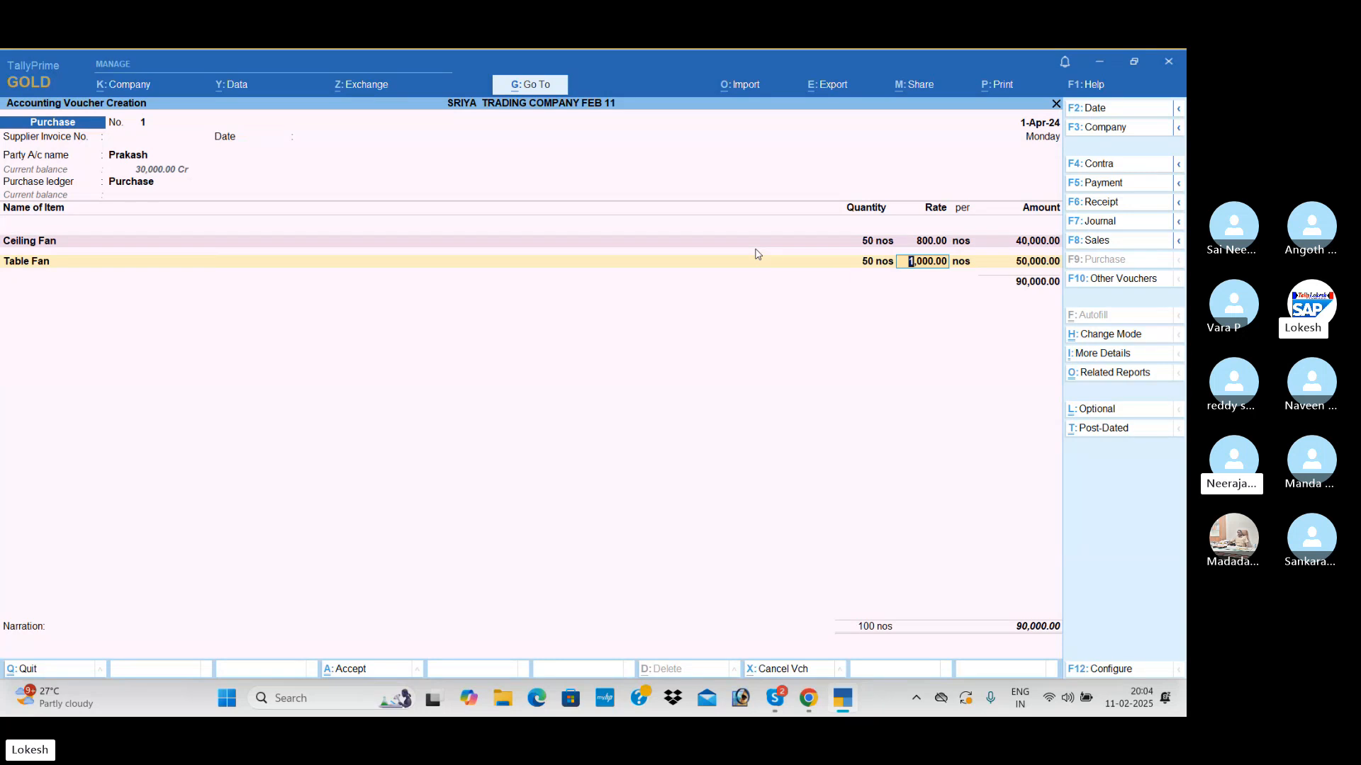
key("Return")
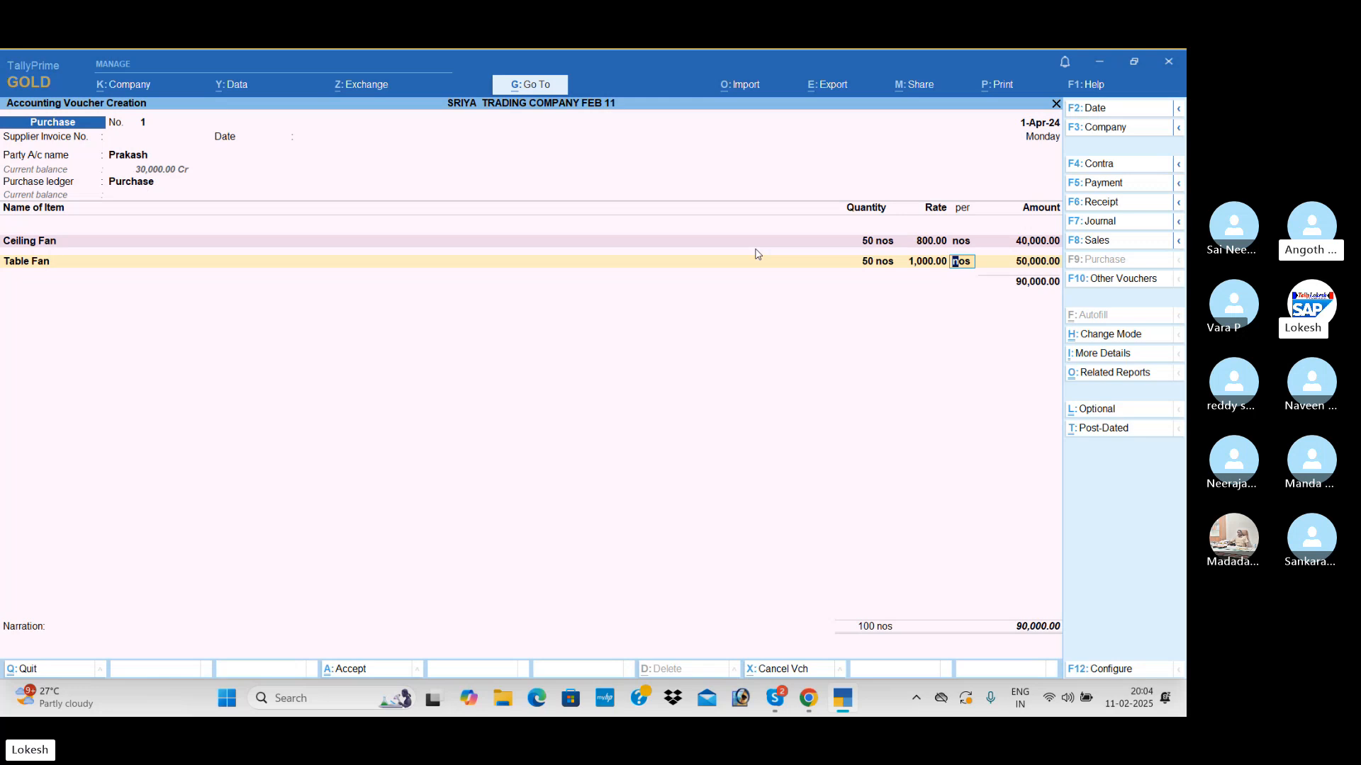
key("alt")
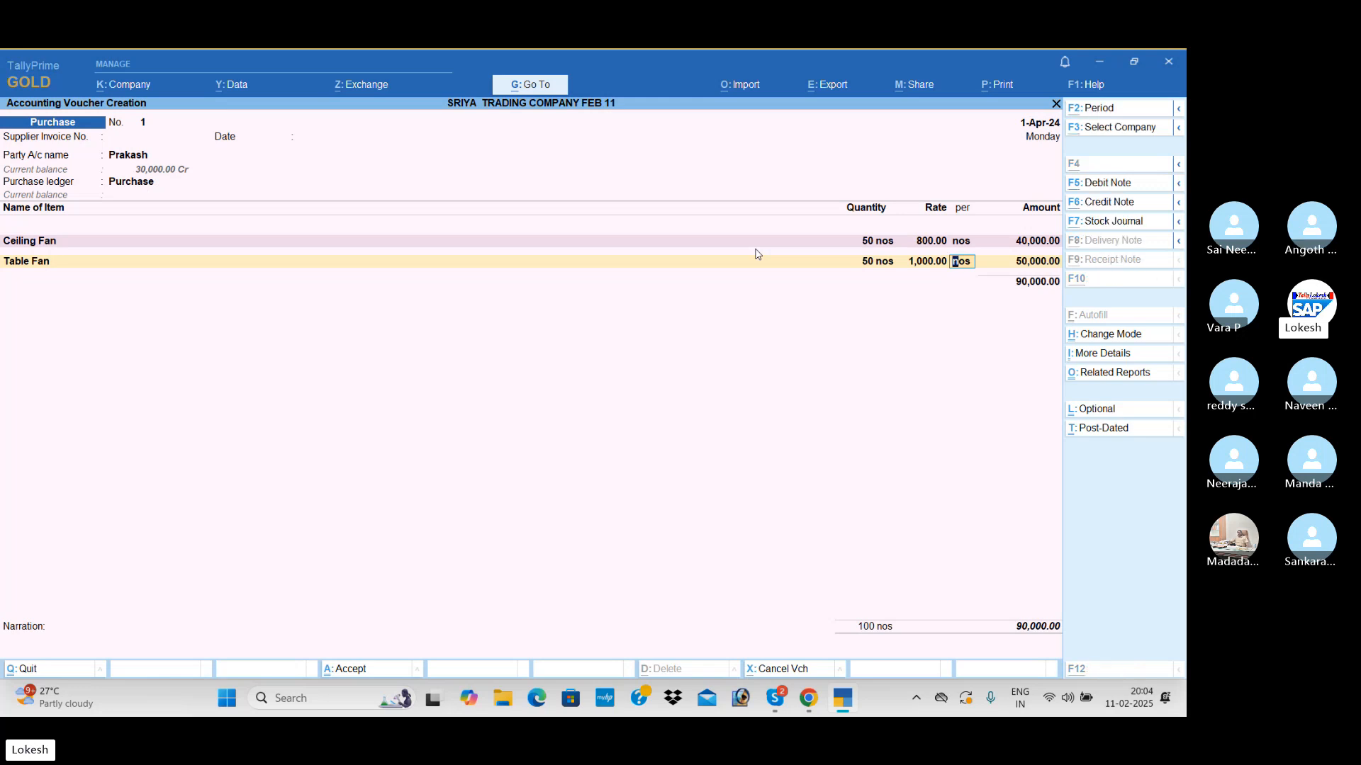
key("alt+Tab")
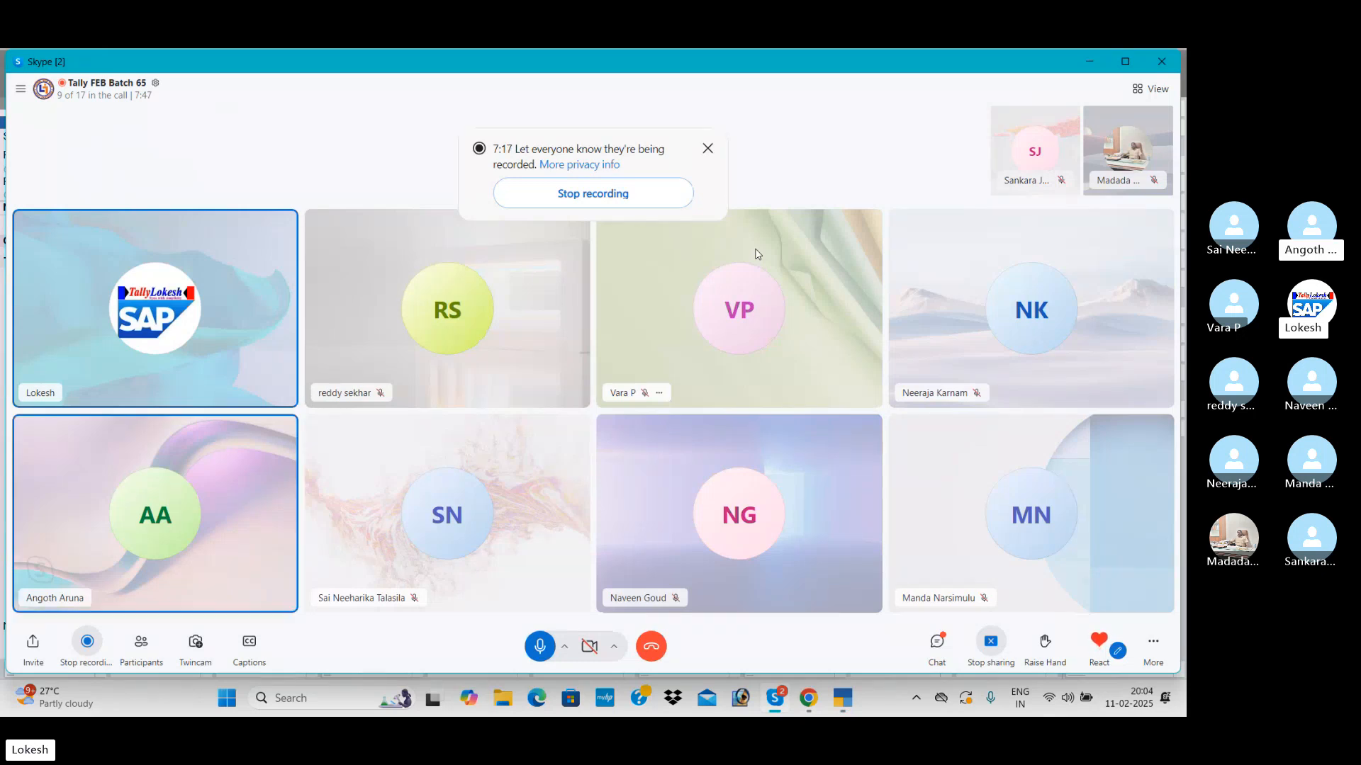
key("alt+Tab")
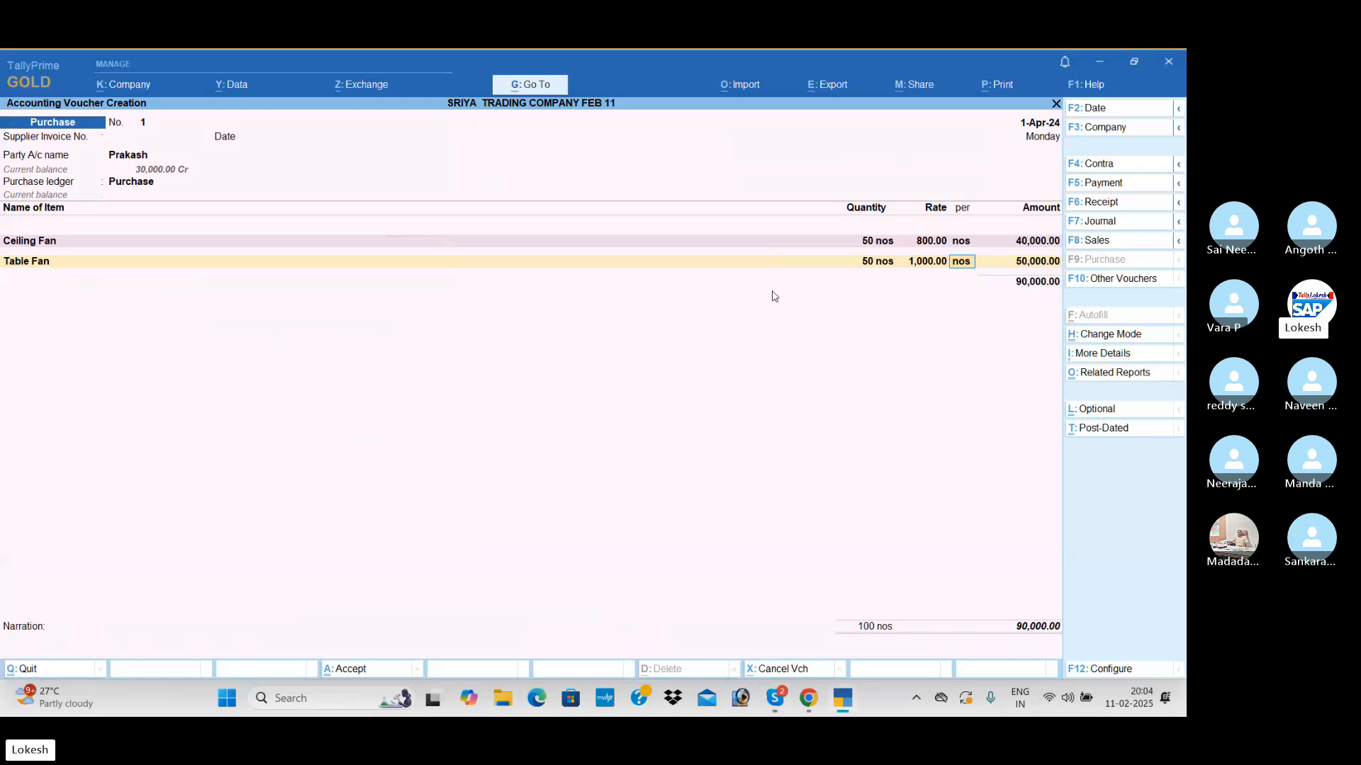
Set the voucher date to 1-5-2024 and complete the Table Fan line with its calculated amount.
key("Return")
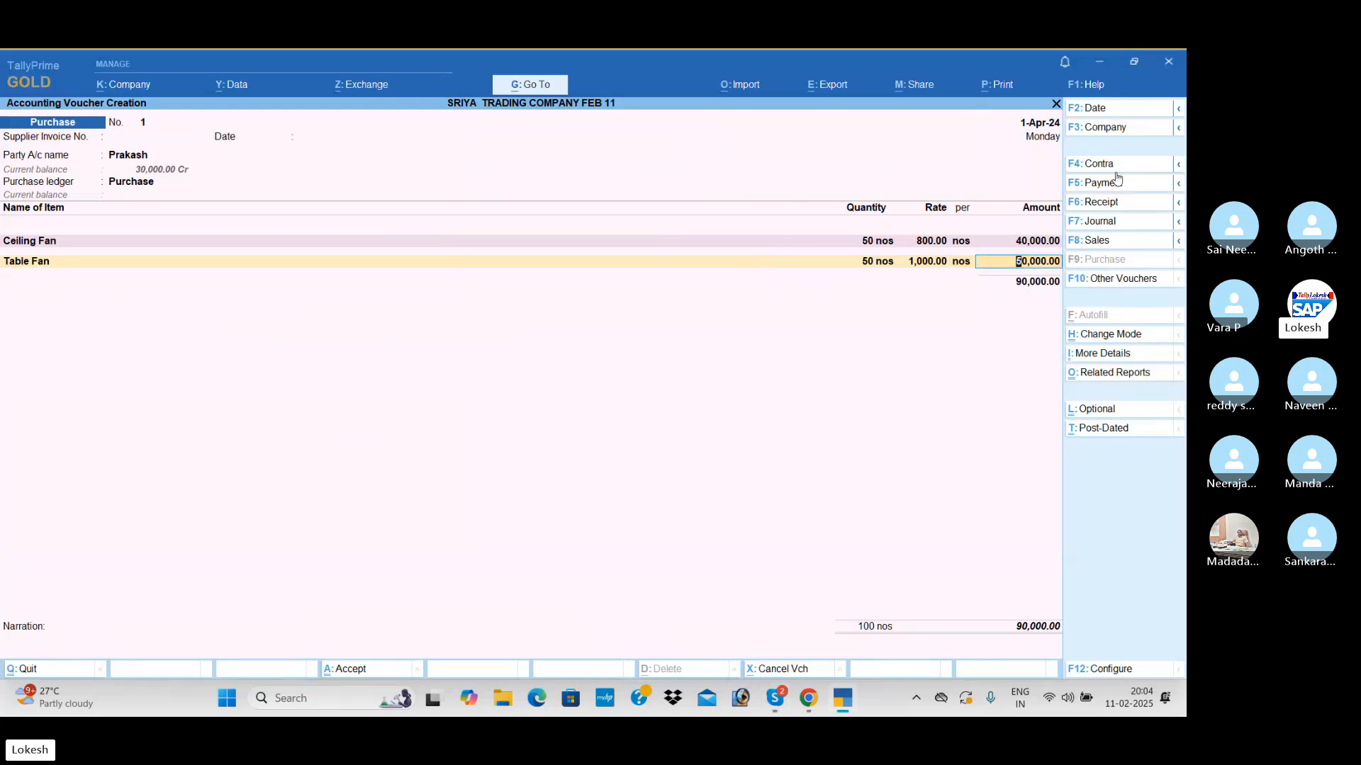
left_click(1114, 111)
type("1")
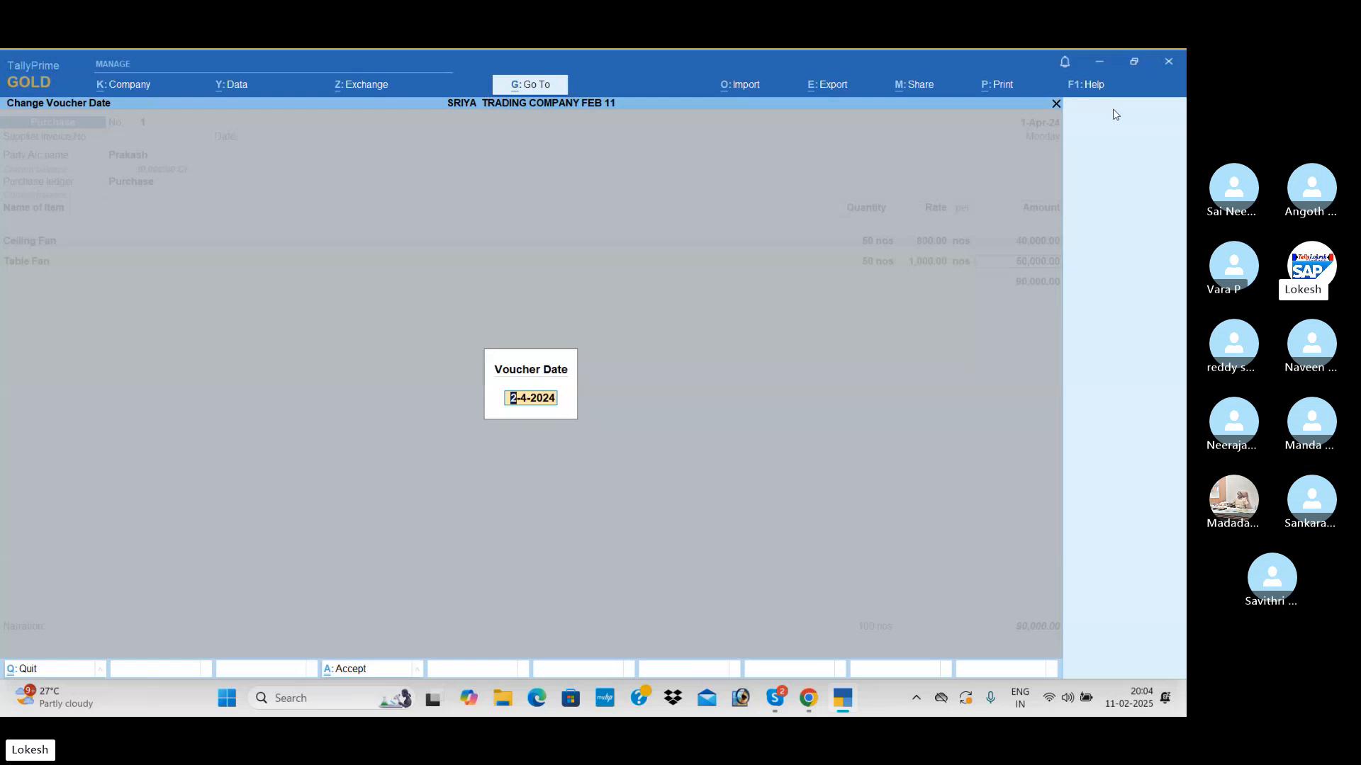
type("-5")
key("Return")
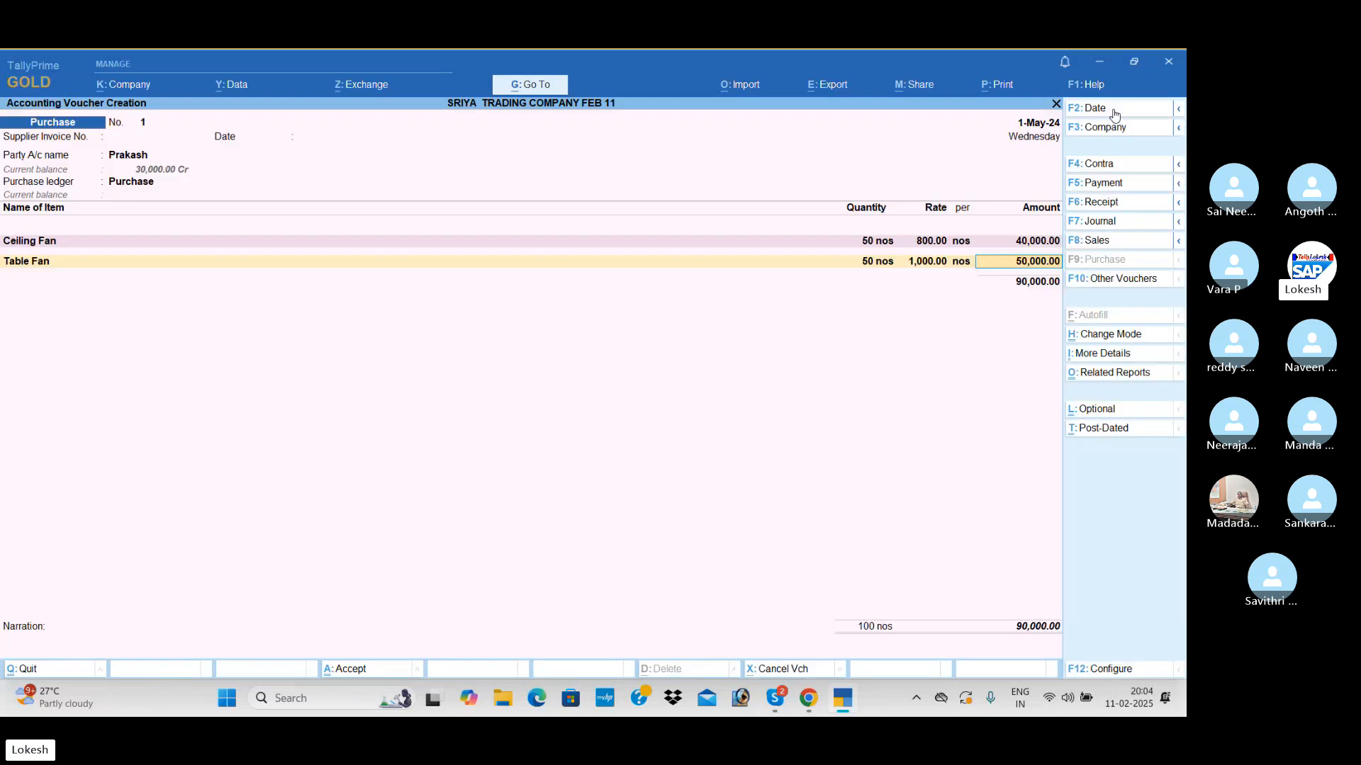
key("Return")
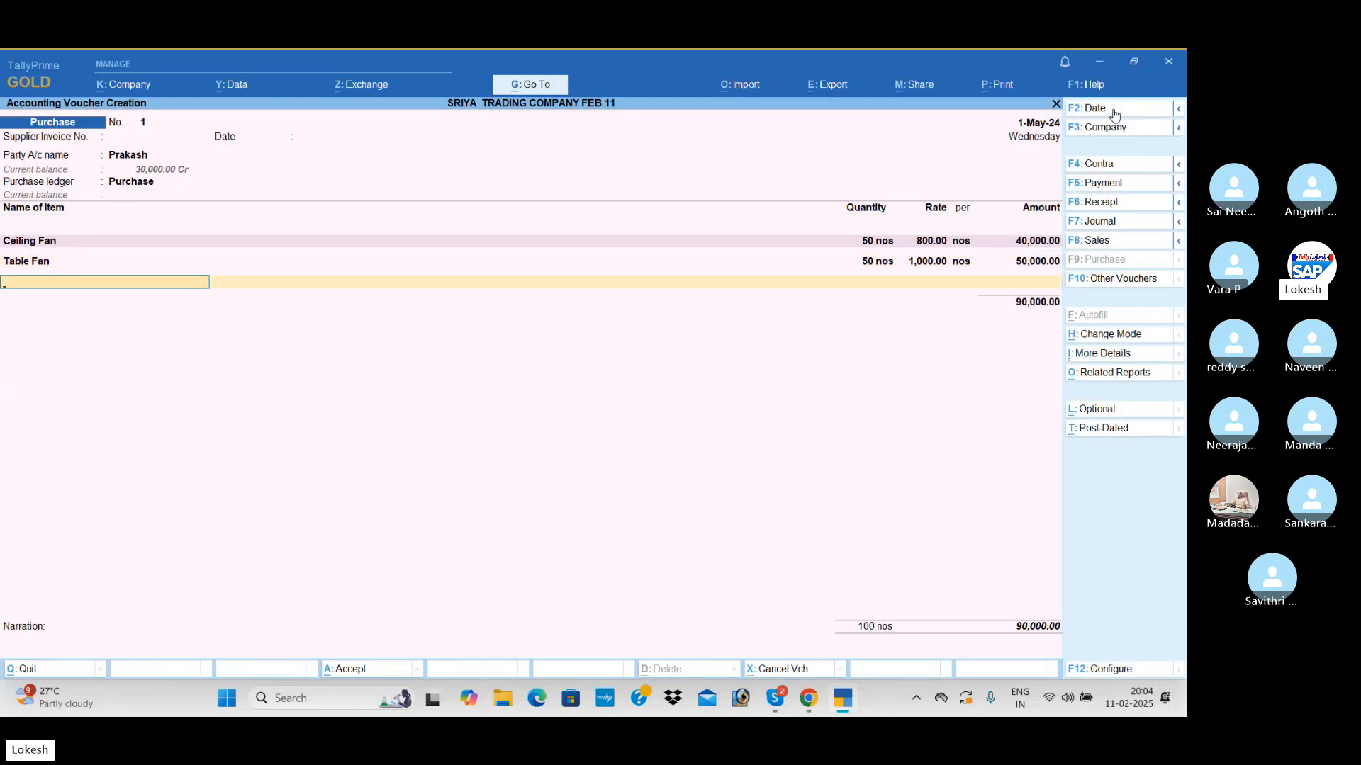
Add Mixies as the third item with a quantity of 50 nos at a rate of 1,500.
type("Mi")
key("Return")
type("50")
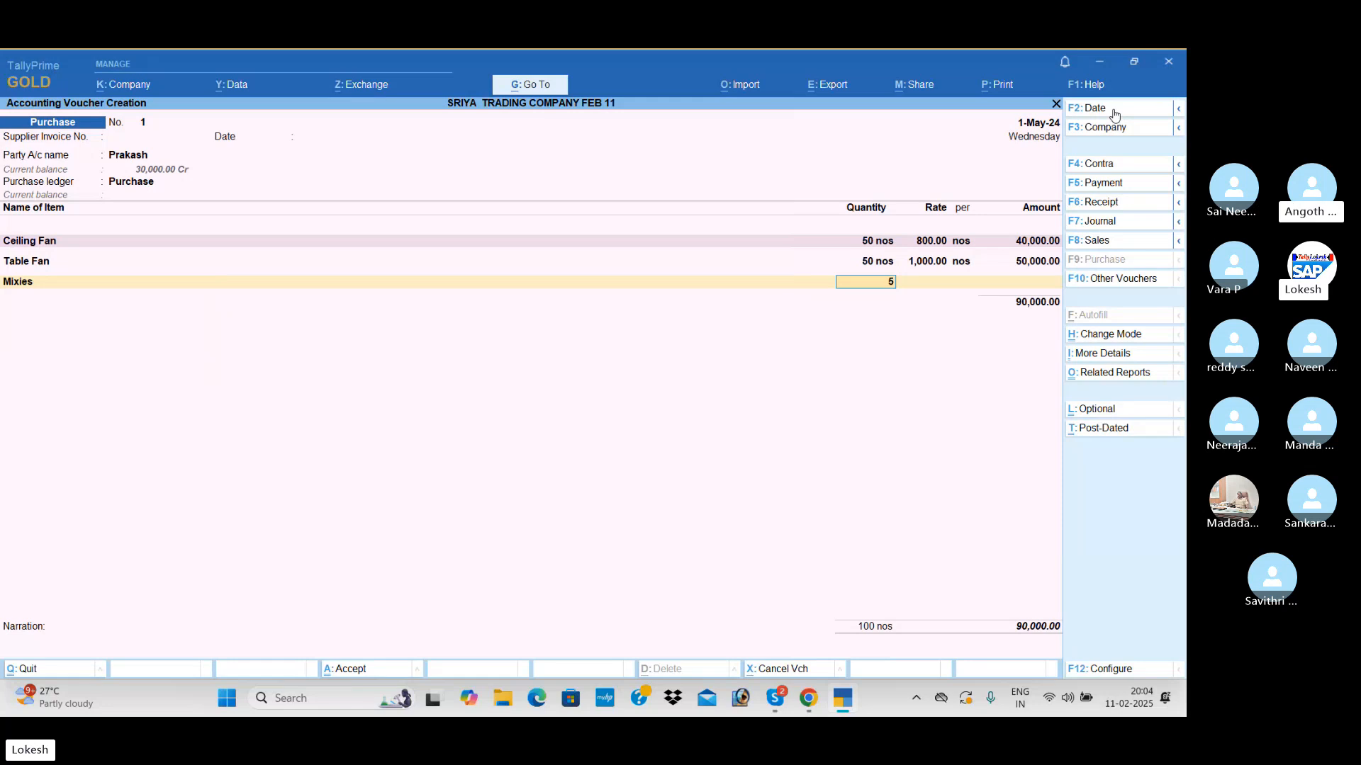
key("Return")
key("Return")
key("Return")
key("Return")
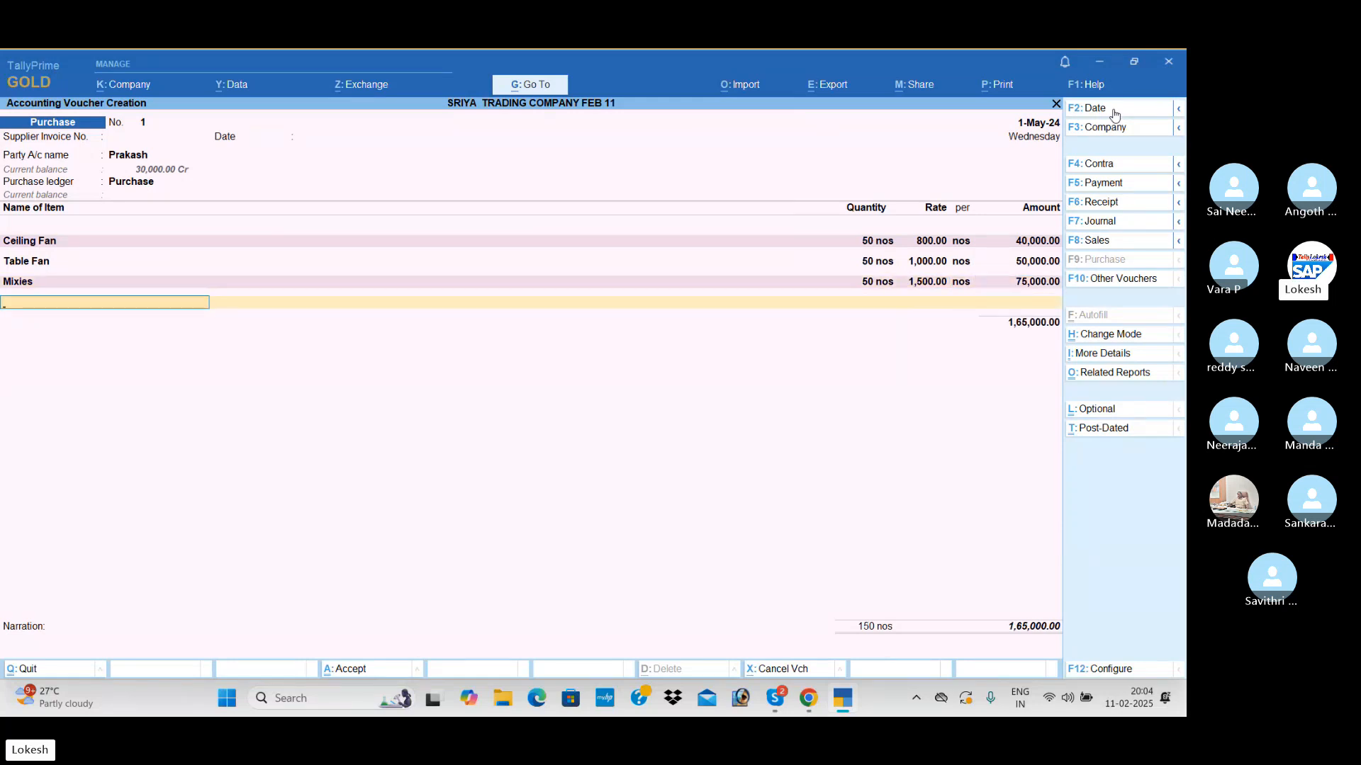
Add Grinders as the fourth item with a quantity of 50 nos at a rate of 2,000.
type("G")
key("Return")
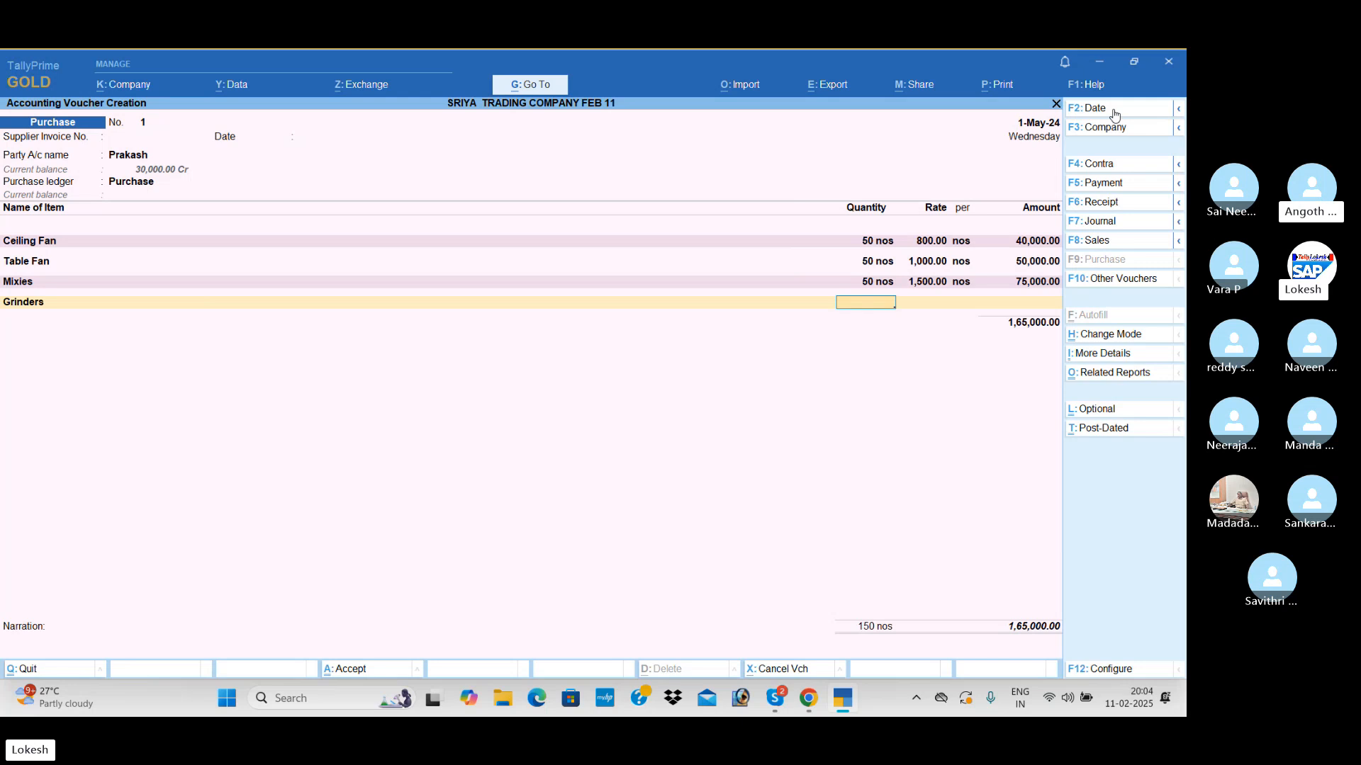
type("50")
key("Return")
key("Return")
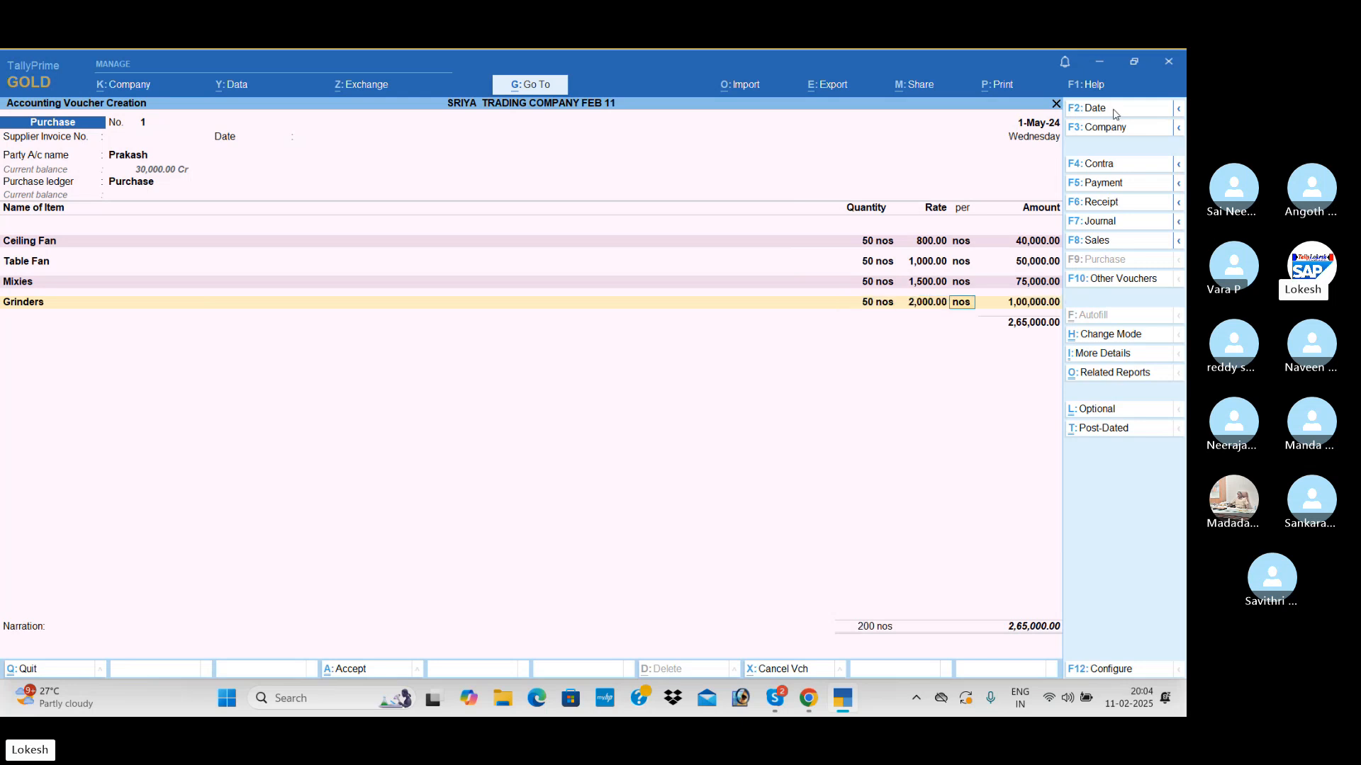
key("Return")
key("Return")
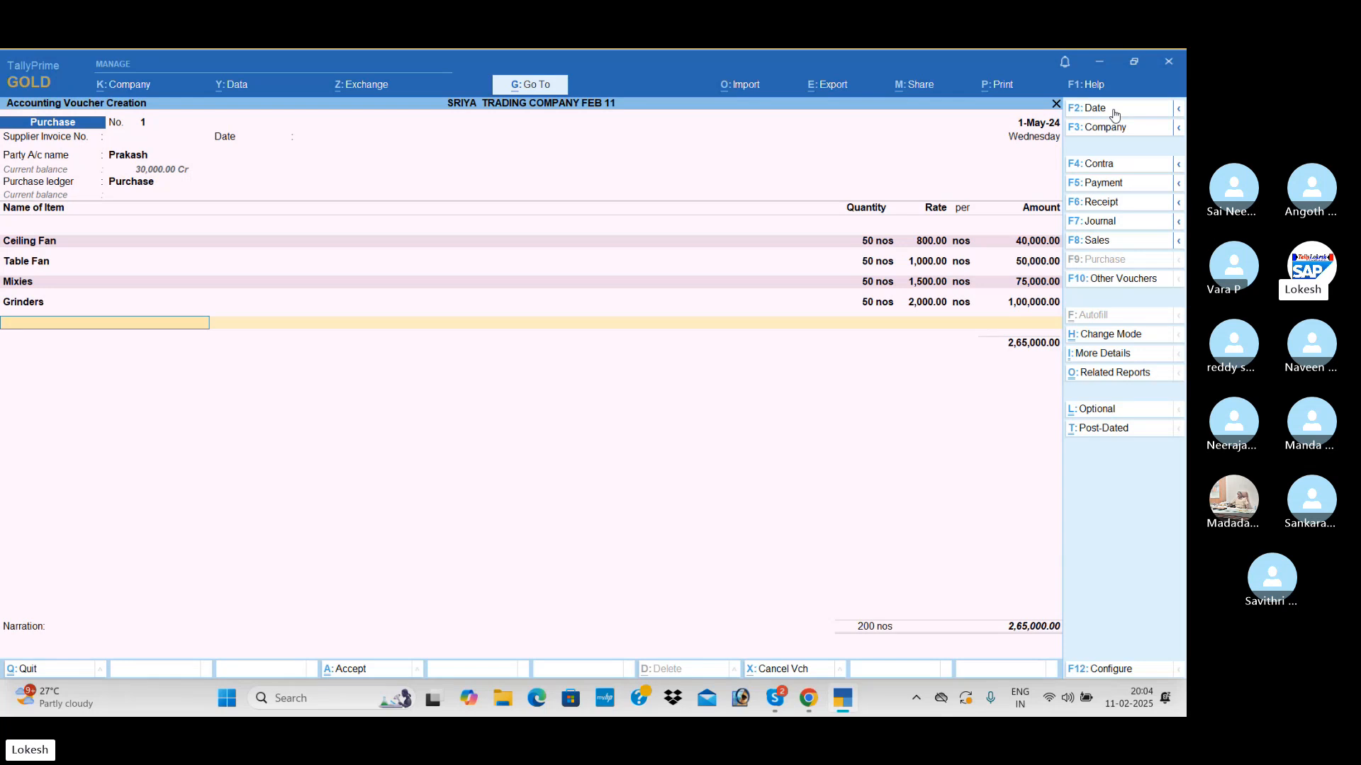
End the item list, leave the narration blank, and save the first purchase voucher.
key("Return")
key("Return")
key("Return")
key("Return")
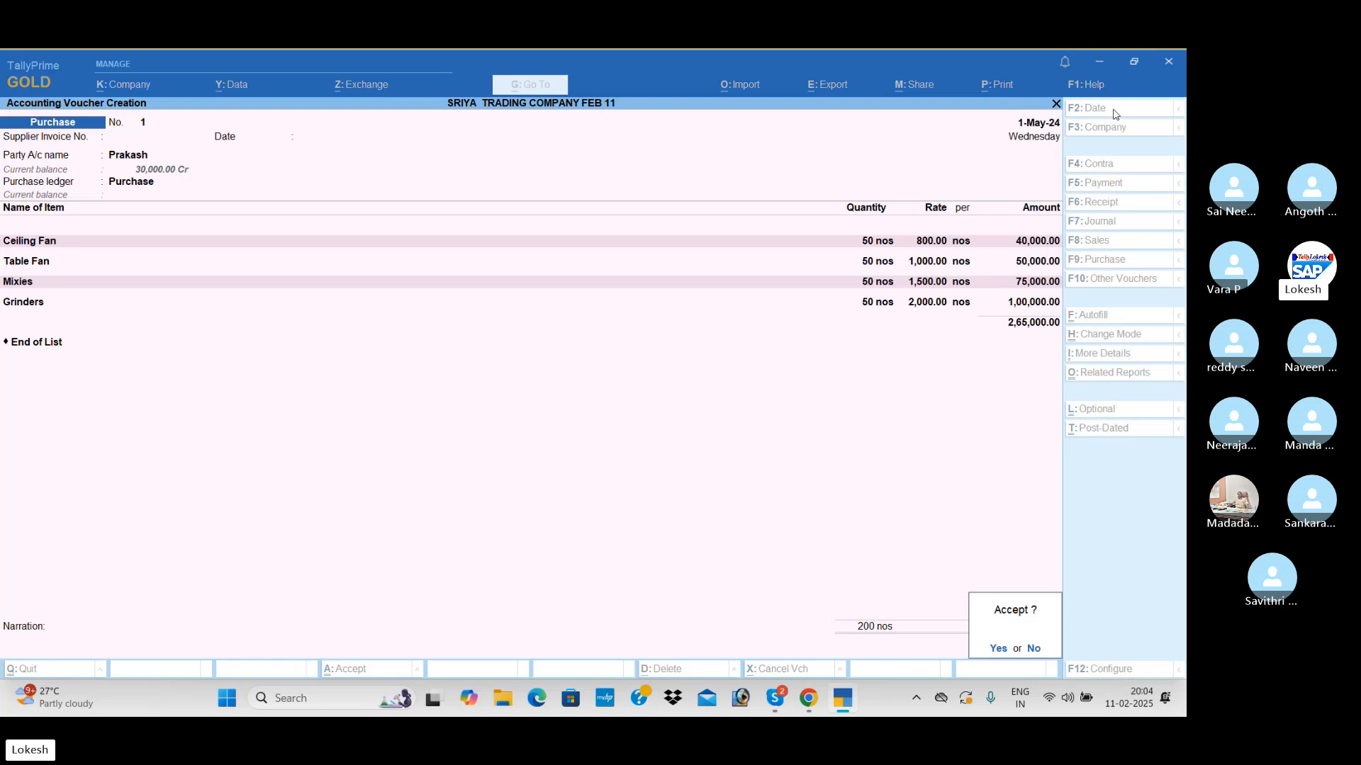
key("Return")
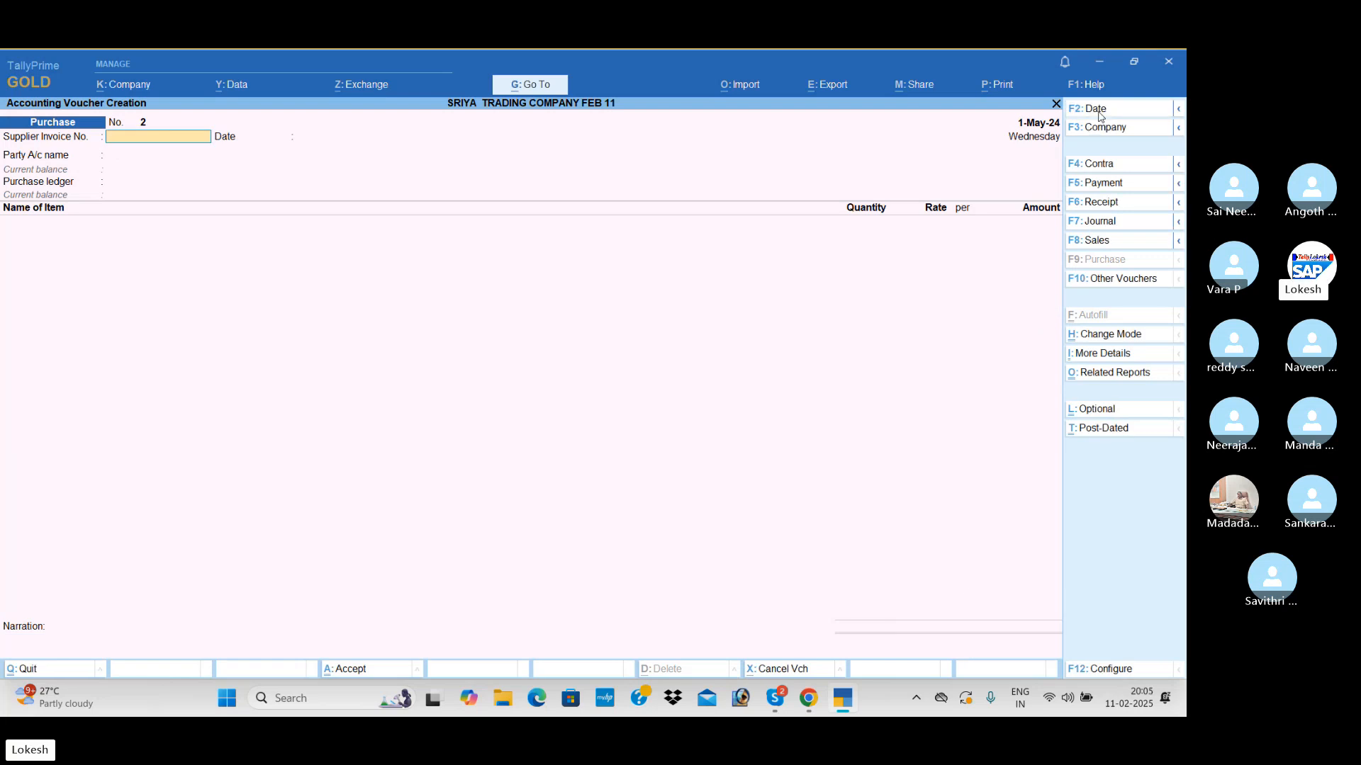
Date the second purchase voucher 2-5-2024 and choose the party ledger listed directly below Ram & Co.
left_click(1100, 115)
type("2-5")
key("Return")
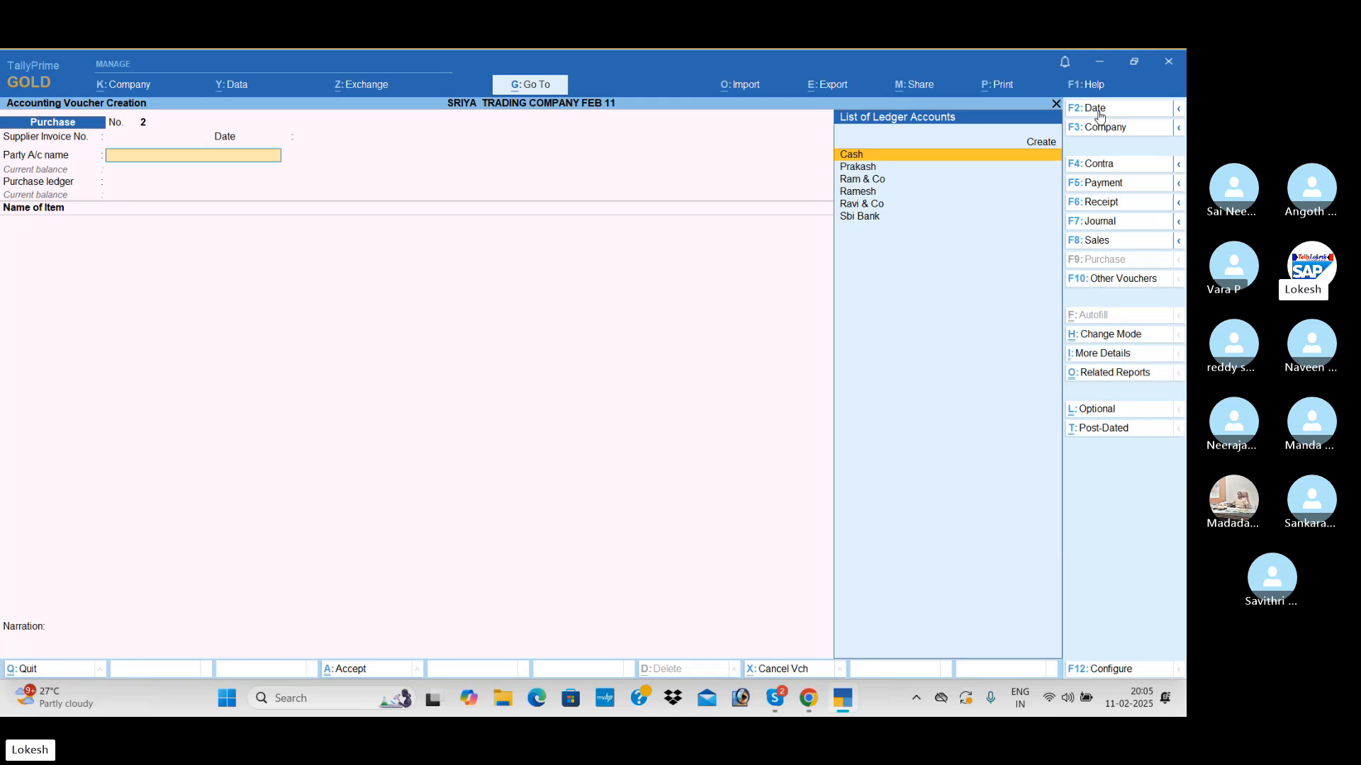
key("Down")
key("Down")
key("Down")
key("Return")
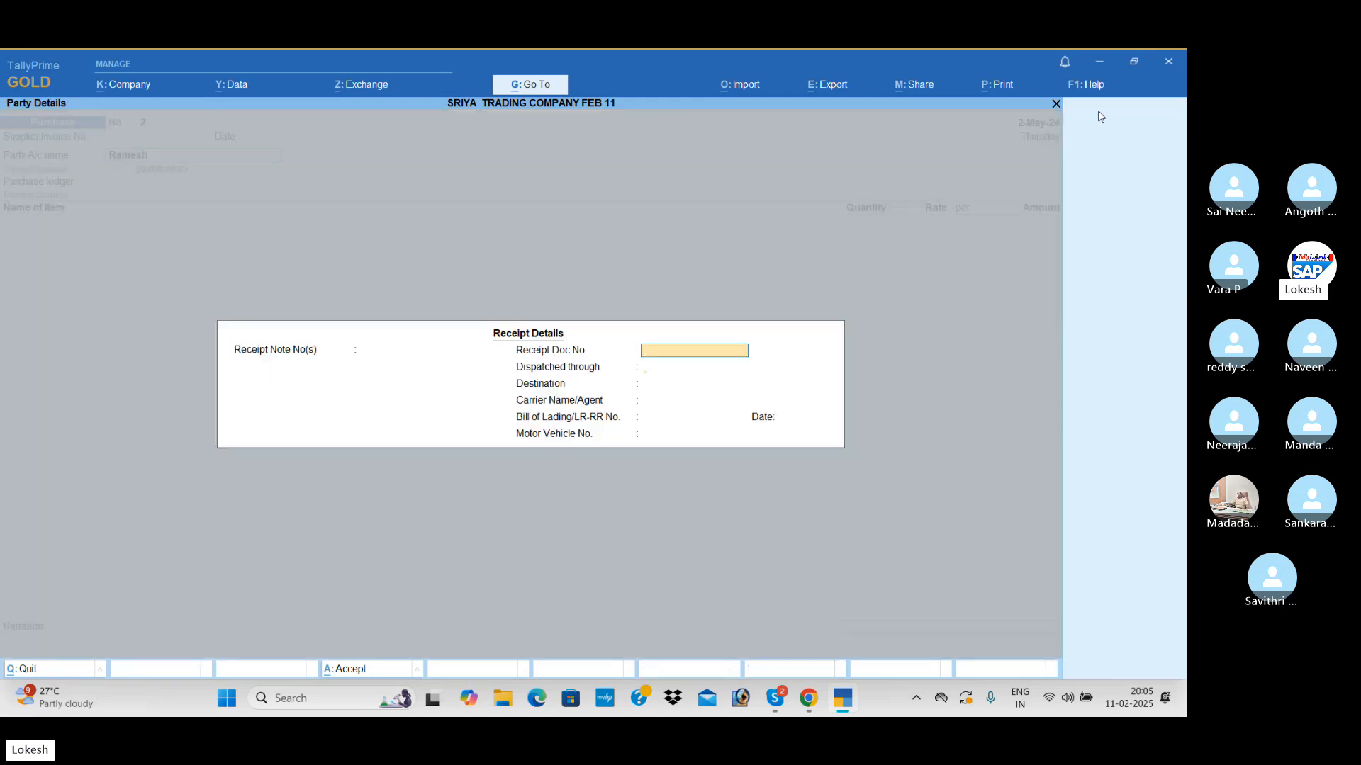
Leave the receipt details blank, accept the party details, and use Purchase as the purchase ledger.
key("Return")
key("Return")
key("Return")
key("Return")
key("Return")
key("Return")
key("Return")
key("Return")
key("Return")
key("Return")
key("Return")
key("Return")
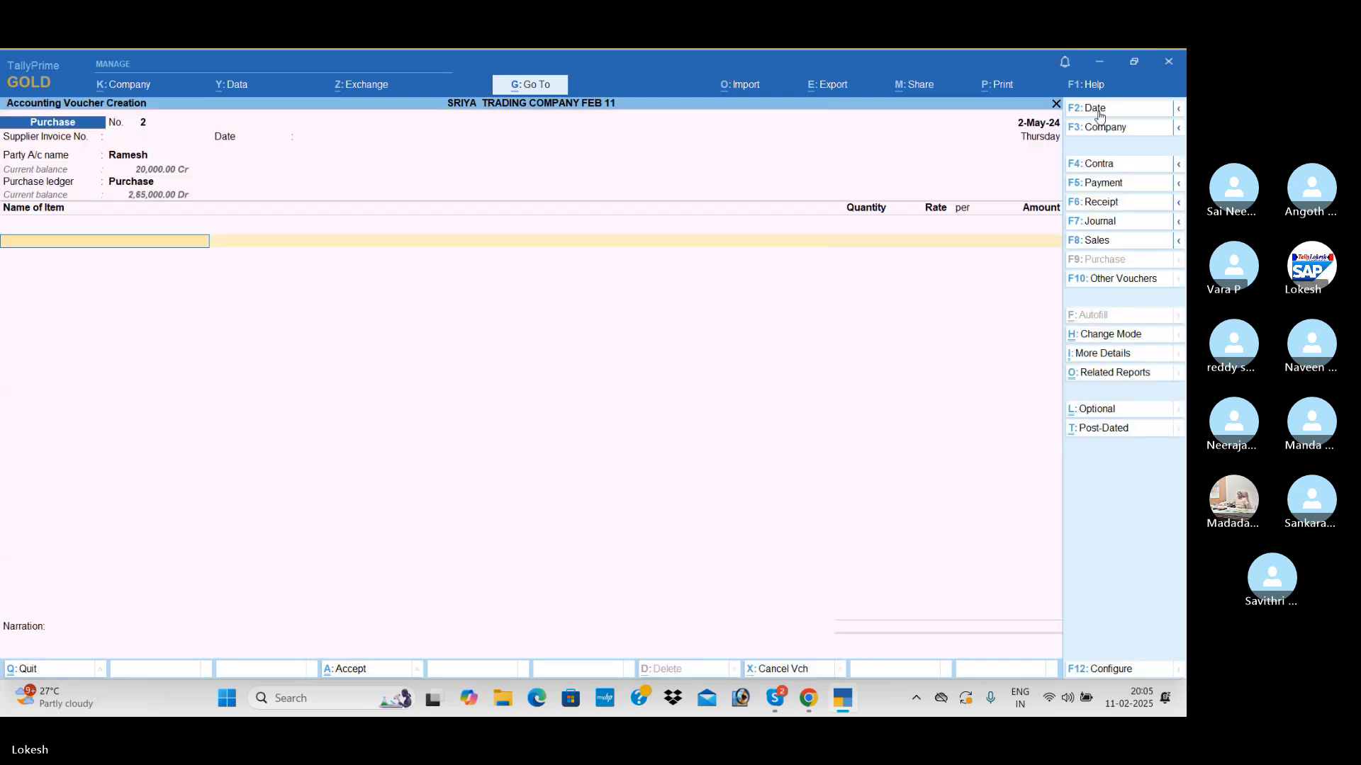
Add Ceiling Fan to the second purchase voucher with a quantity of 50 nos at a rate of 800.
type("C")
key("Return")
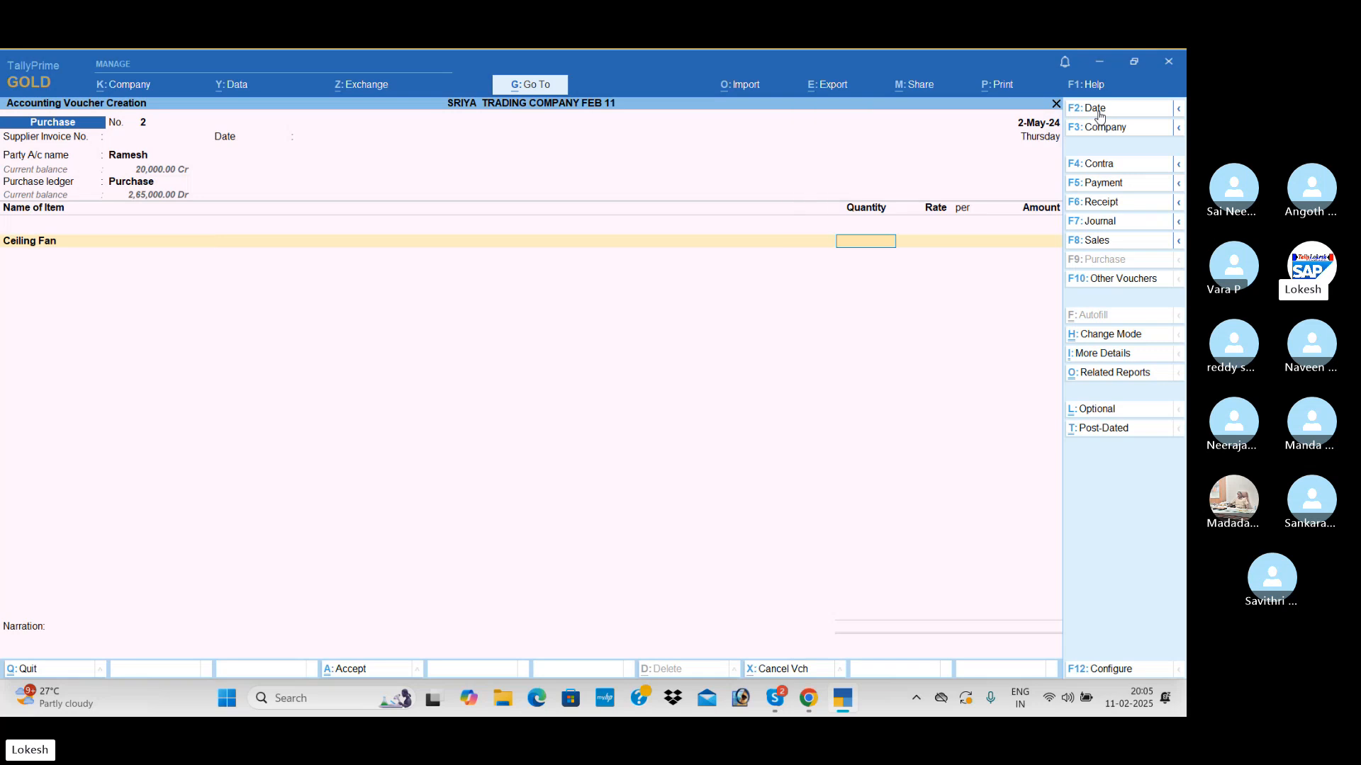
type("50")
key("Return")
key("Return")
key("Return")
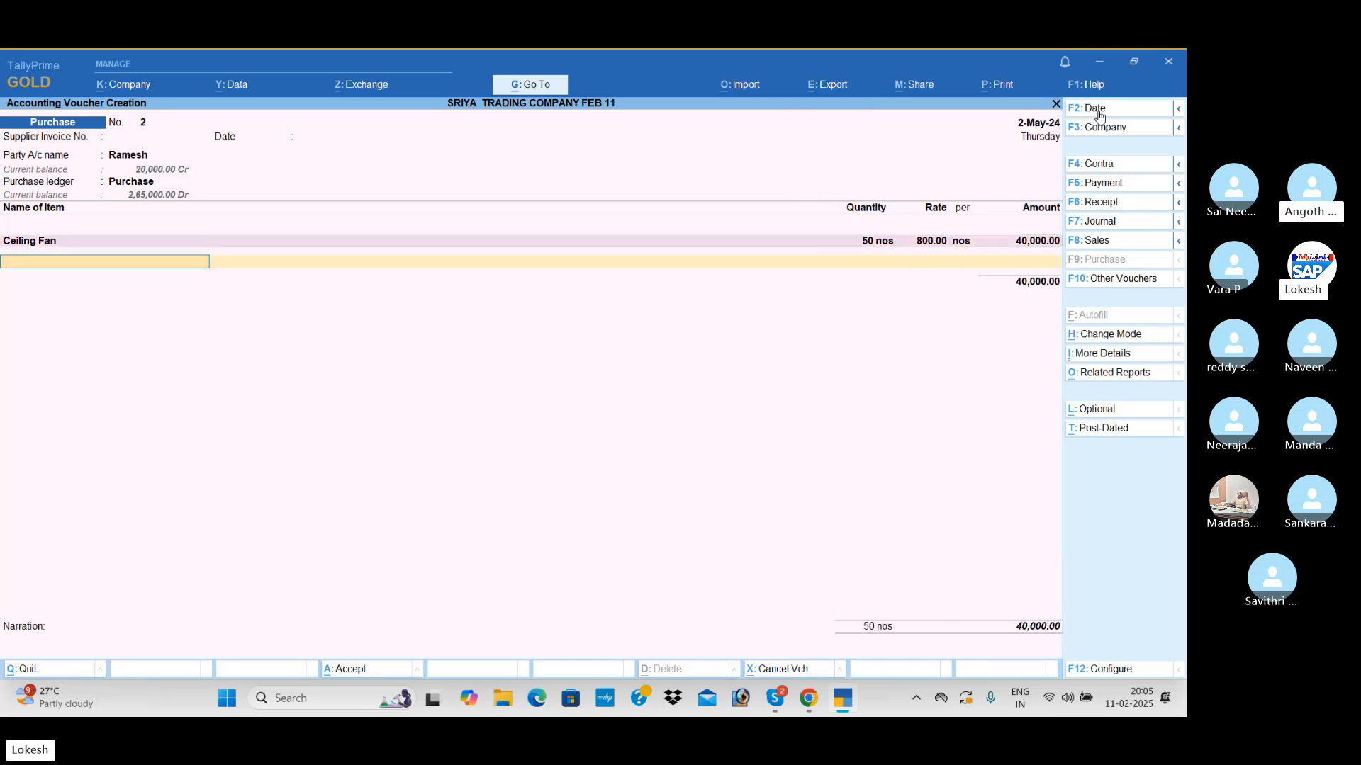
Add Table Fan to the second purchase voucher with a quantity of 50 nos at a rate of 1,000.
type("Ta")
key("Return")
type("50")
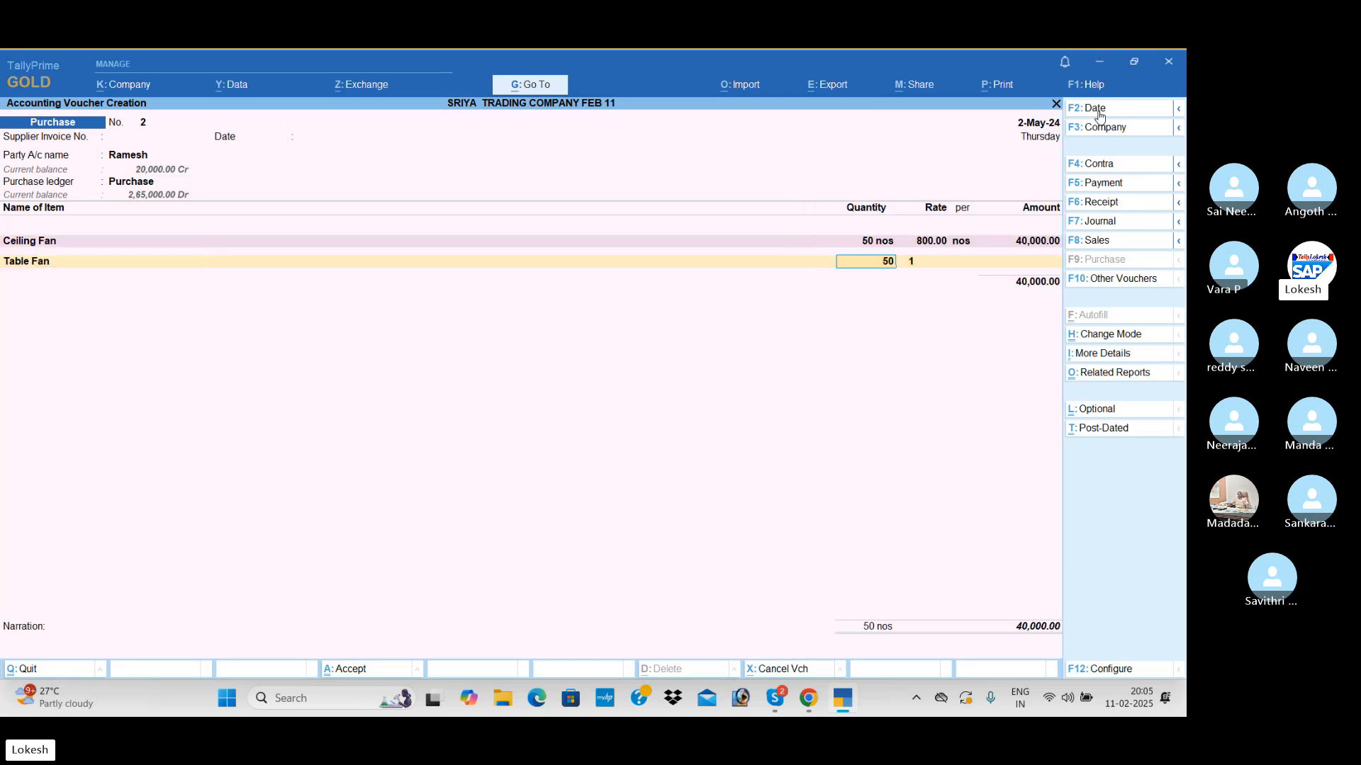
key("Return")
type("1000")
key("Return")
key("Return")
key("Return")
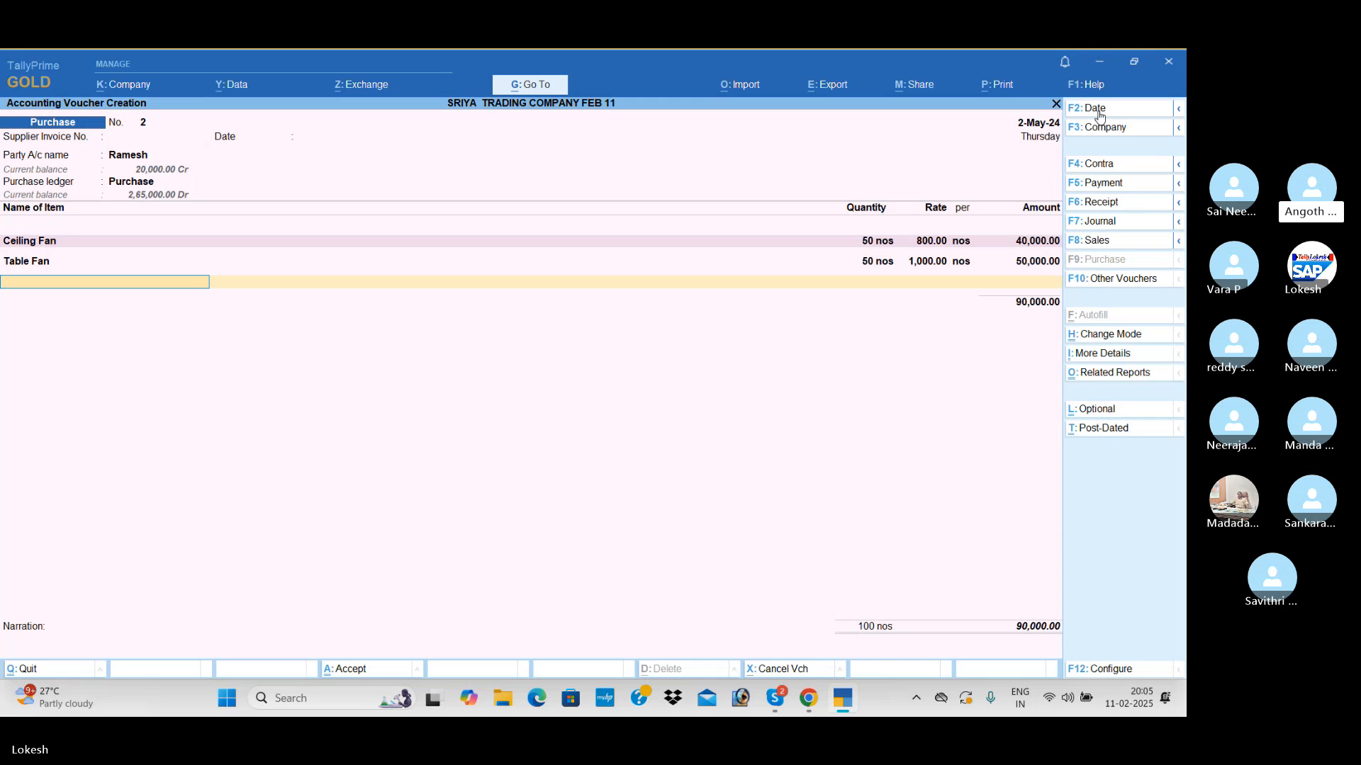
Add Mixies to the second purchase voucher with a quantity of 50 nos at a rate of 1,500.
type("Mi")
key("Return")
type("50")
key("Return")
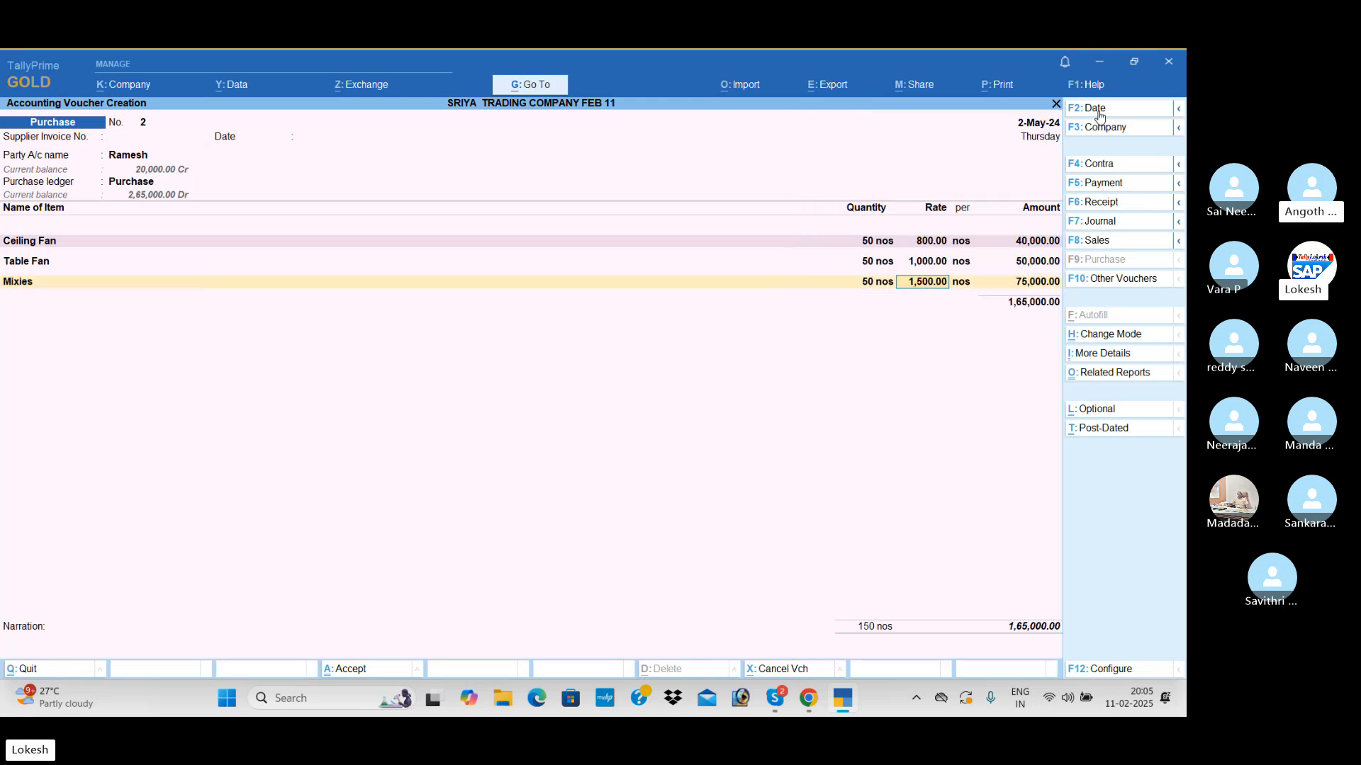
type("1500")
key("Return")
key("Return")
key("Return")
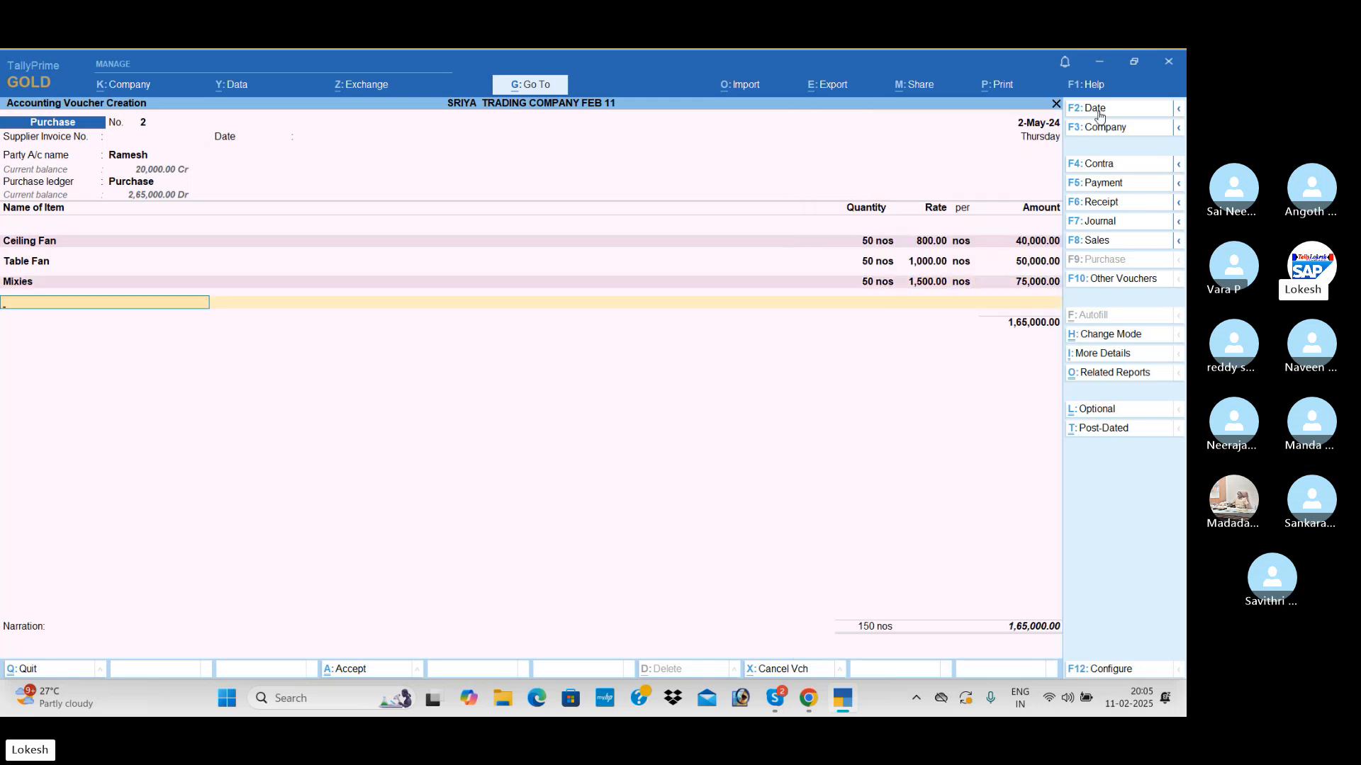
Add Grinders with a quantity of 50 nos at a rate of 2,000 and save the second purchase voucher.
type("G")
key("Return")
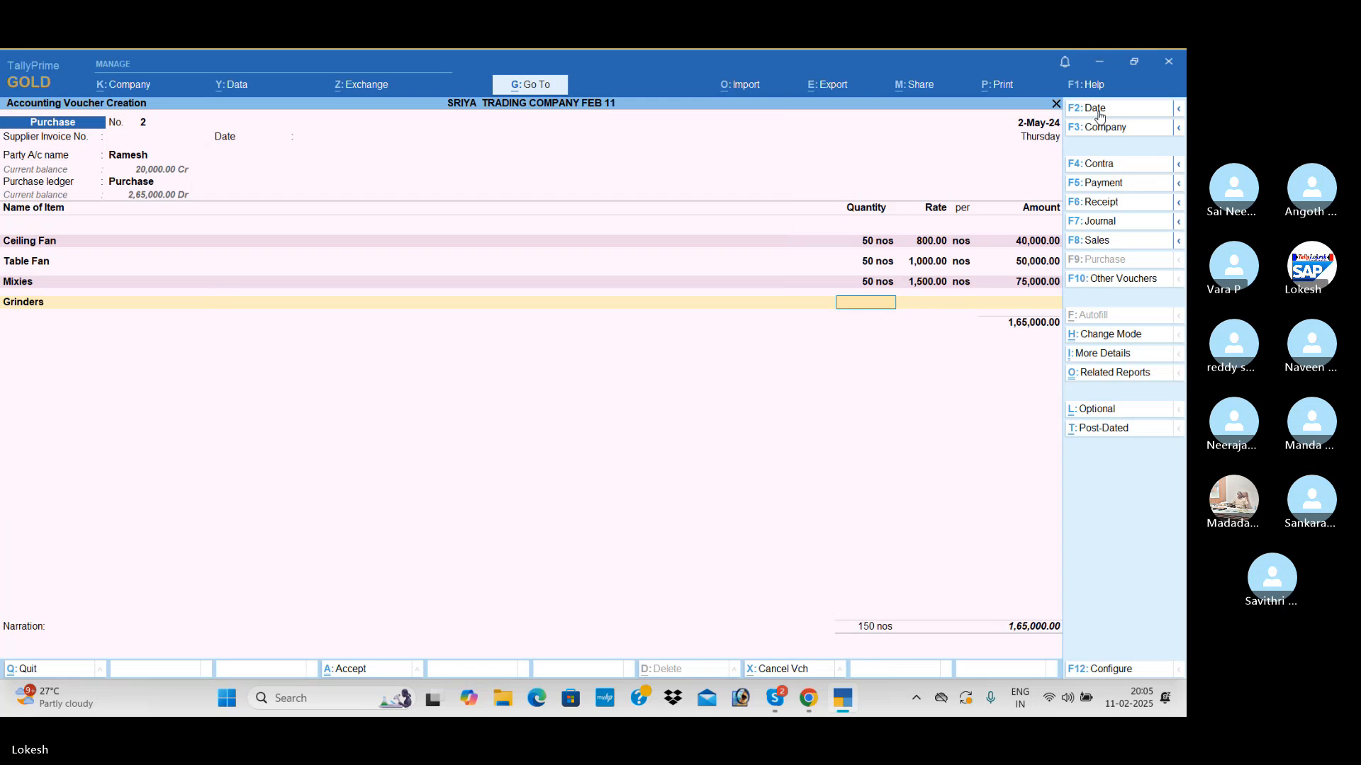
type("50")
key("Return")
type("2000")
key("Return")
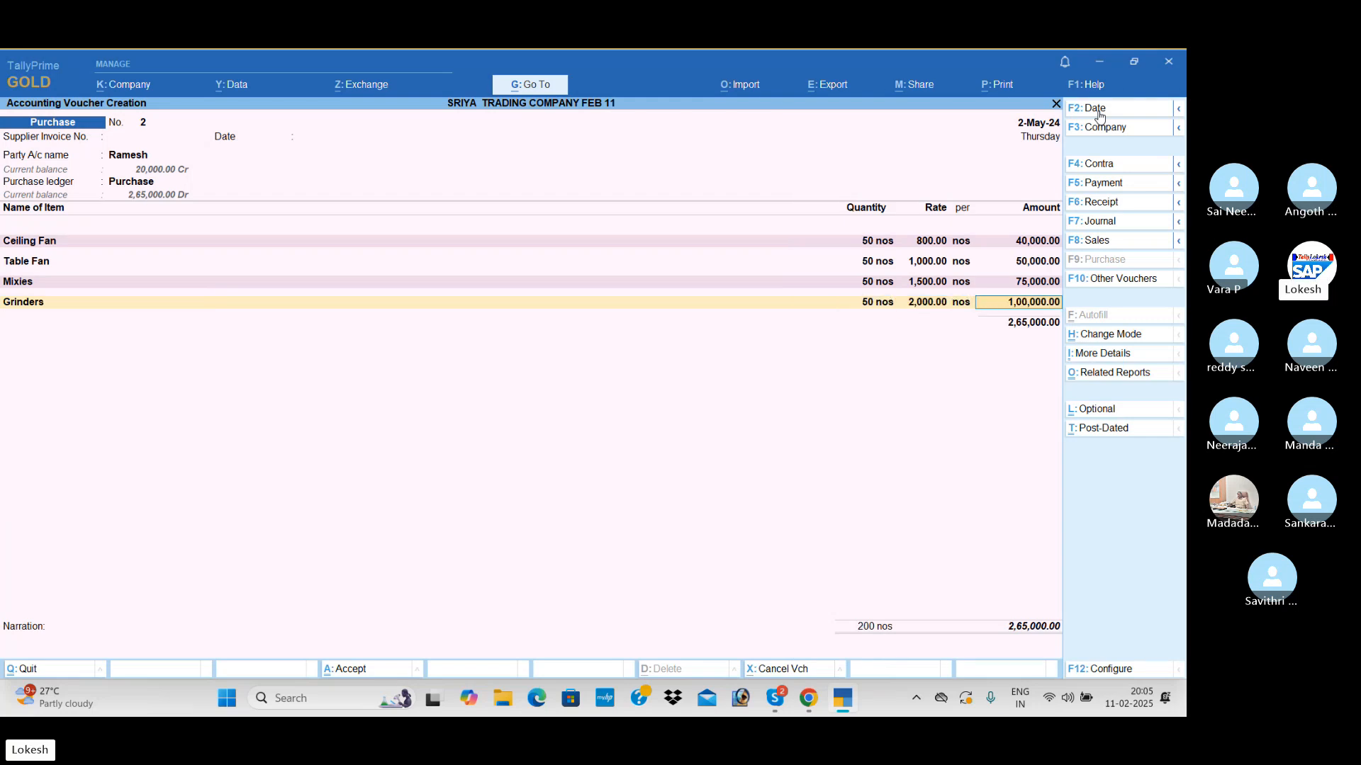
key("Return")
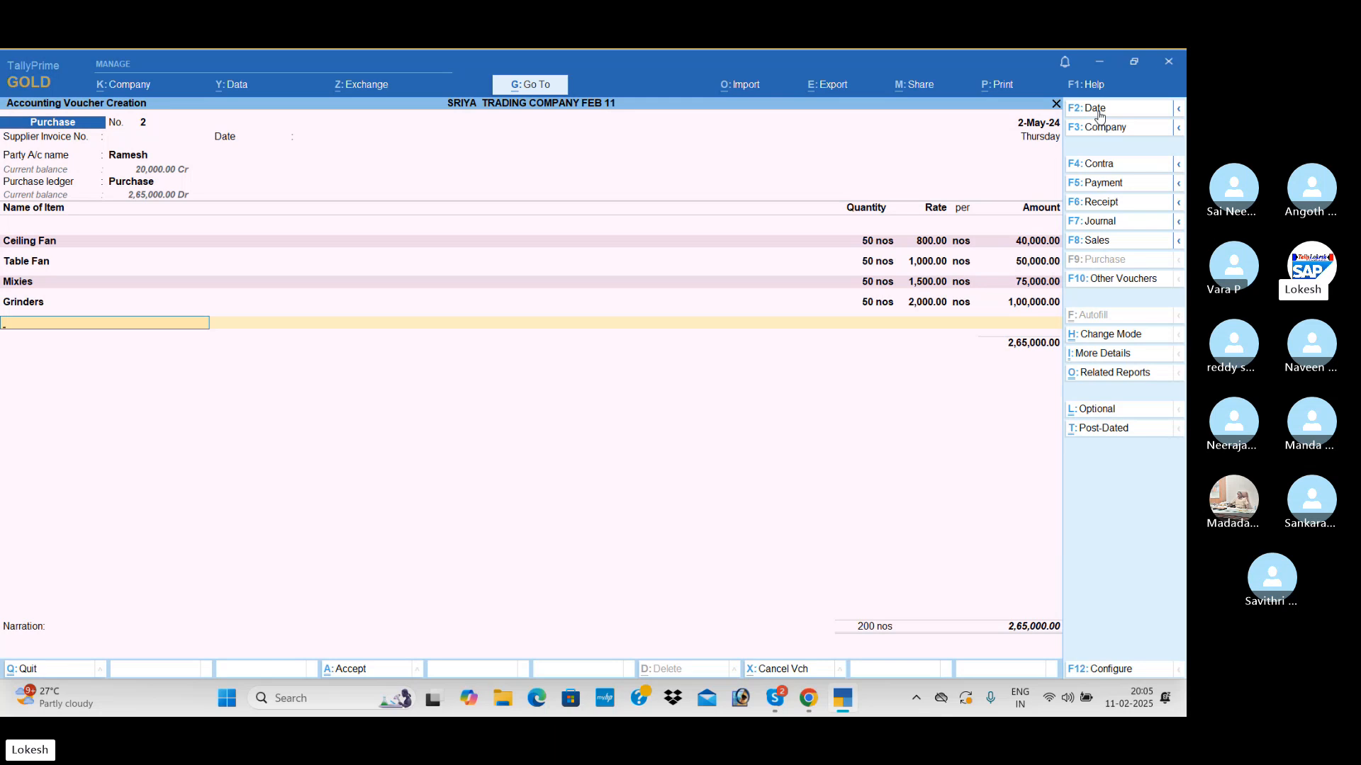
key("Return")
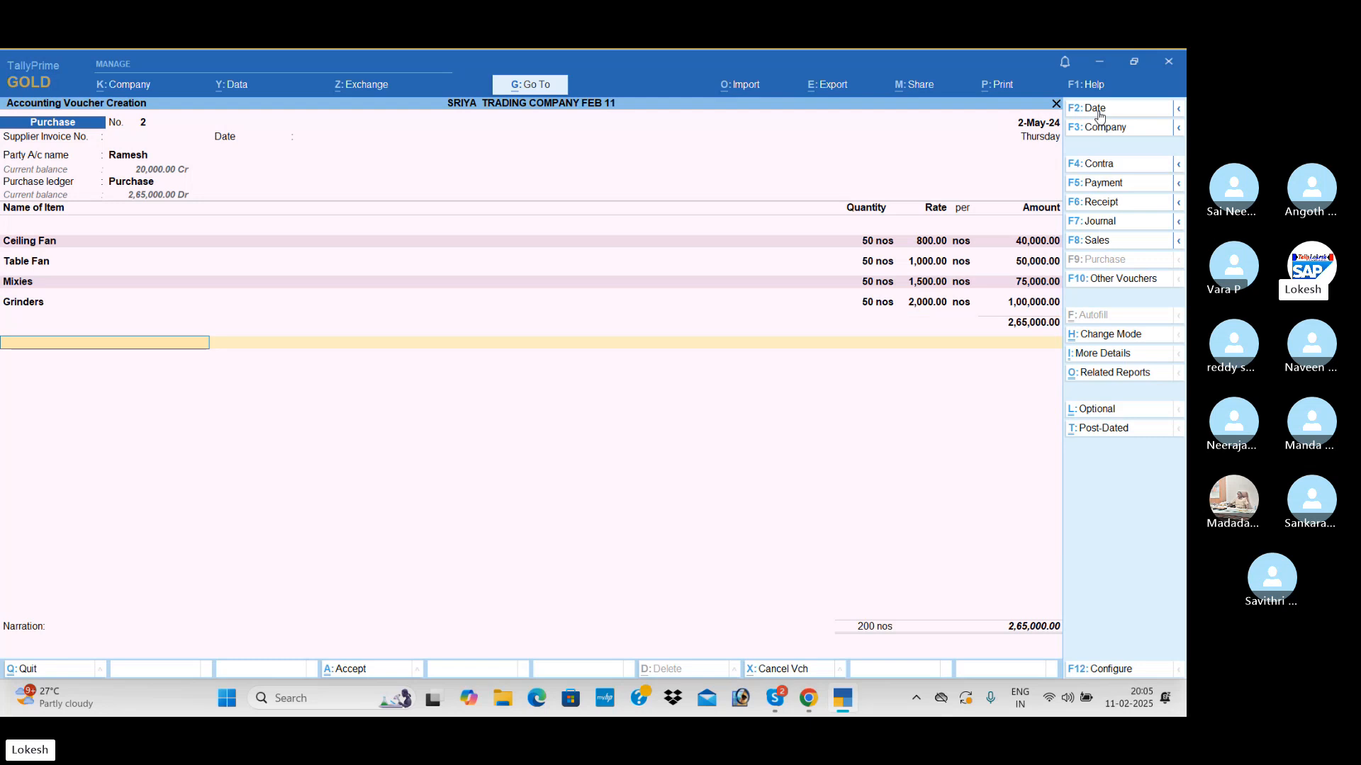
key("Return")
key("Return")
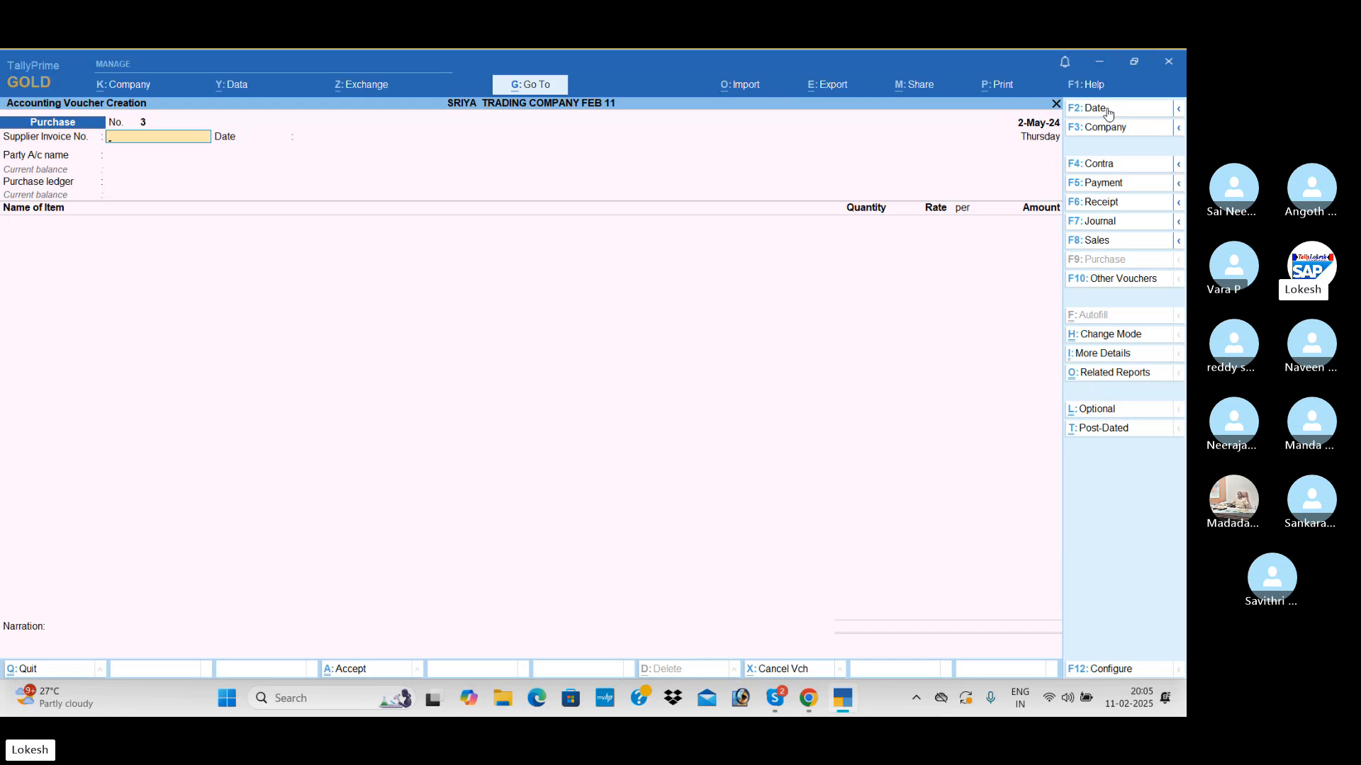
Start a sales voucher dated 1-6-2024 and choose Ram & Co as the party ledger.
left_click(1117, 242)
left_click(1104, 112)
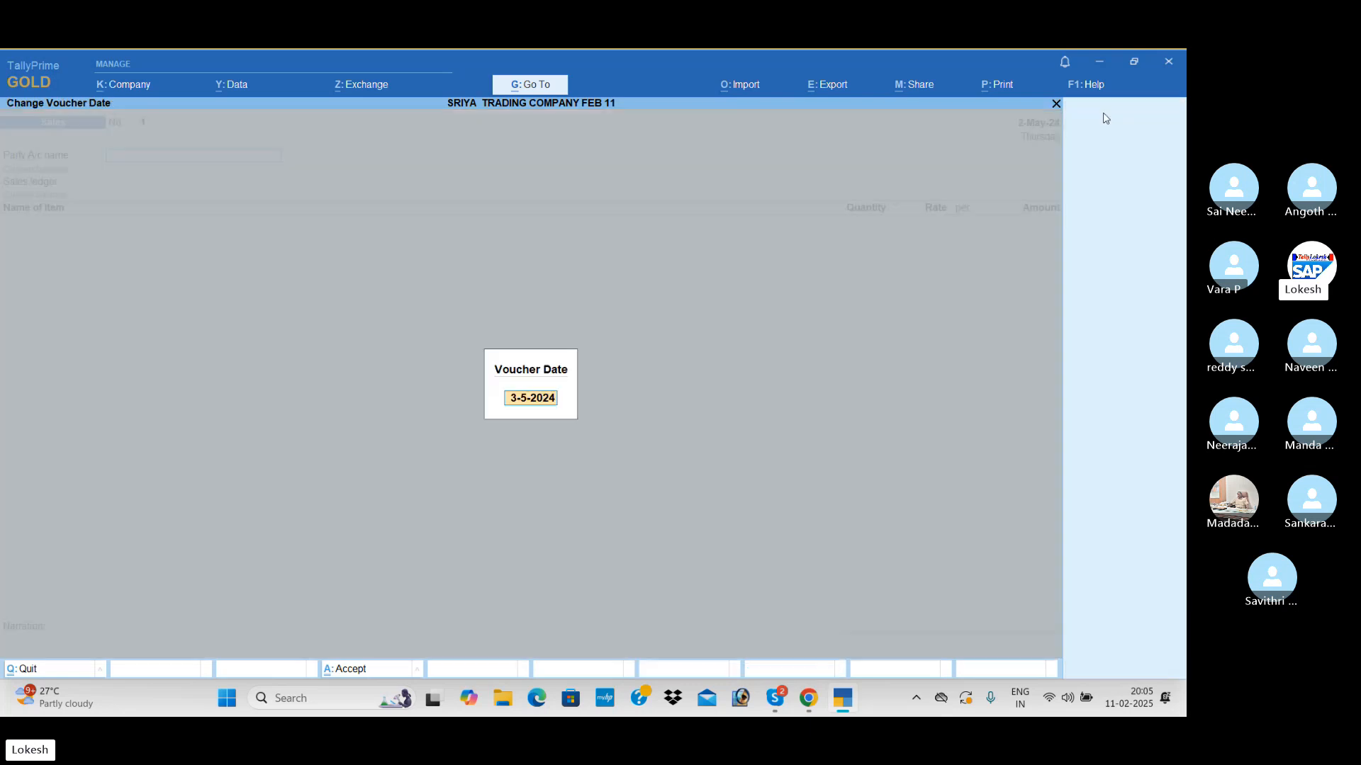
type("1-5")
key("Return")
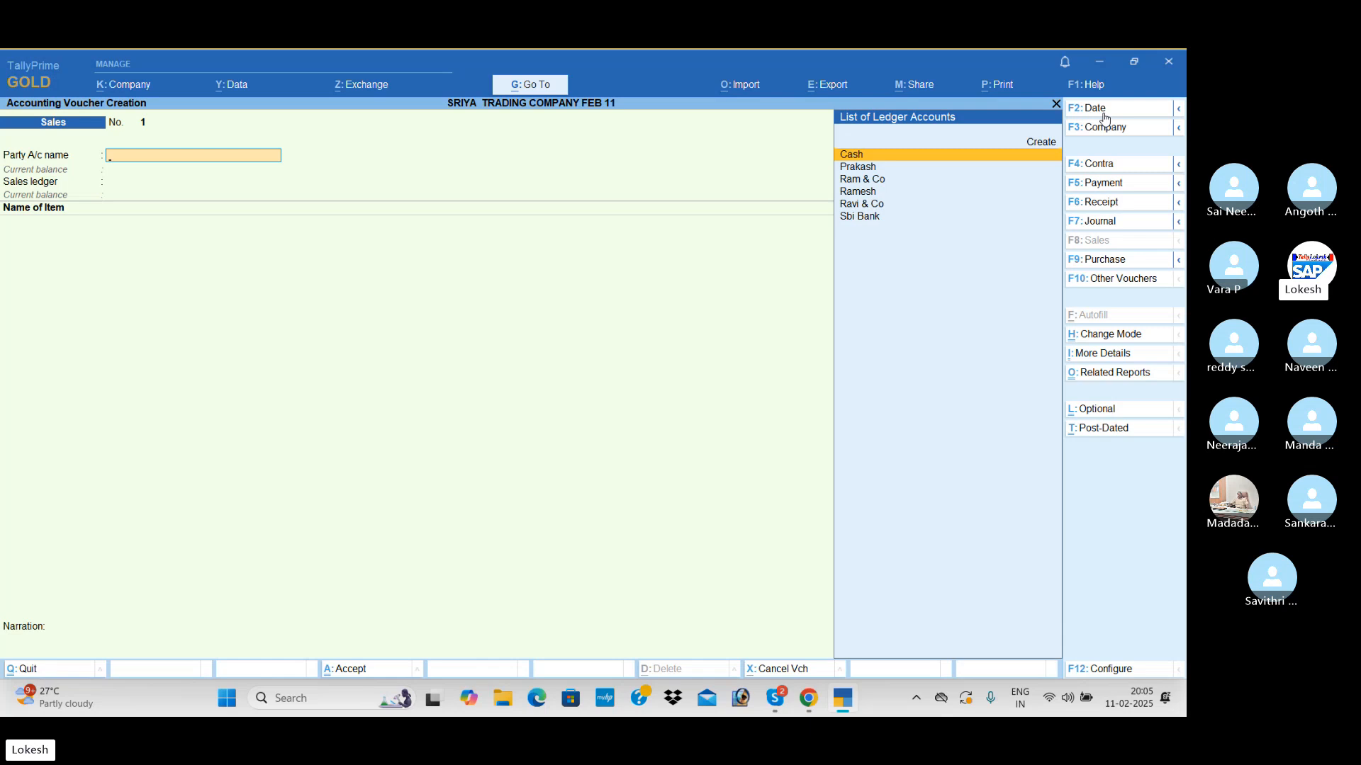
key("Down")
key("Down")
key("Return")
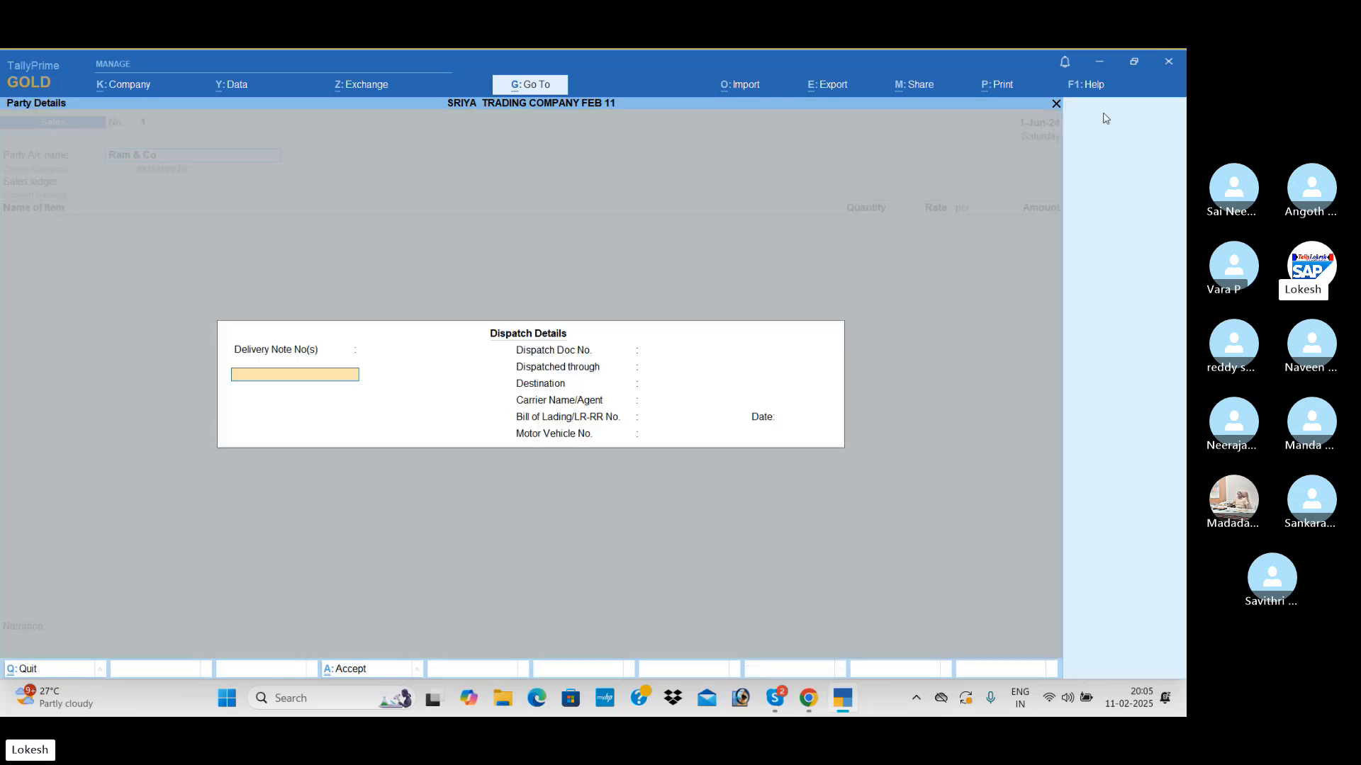
Leave the dispatch details blank and accept the default party details for Ram & Co.
key("Return")
key("Return")
key("Return")
key("Return")
key("Return")
key("Return")
key("Return")
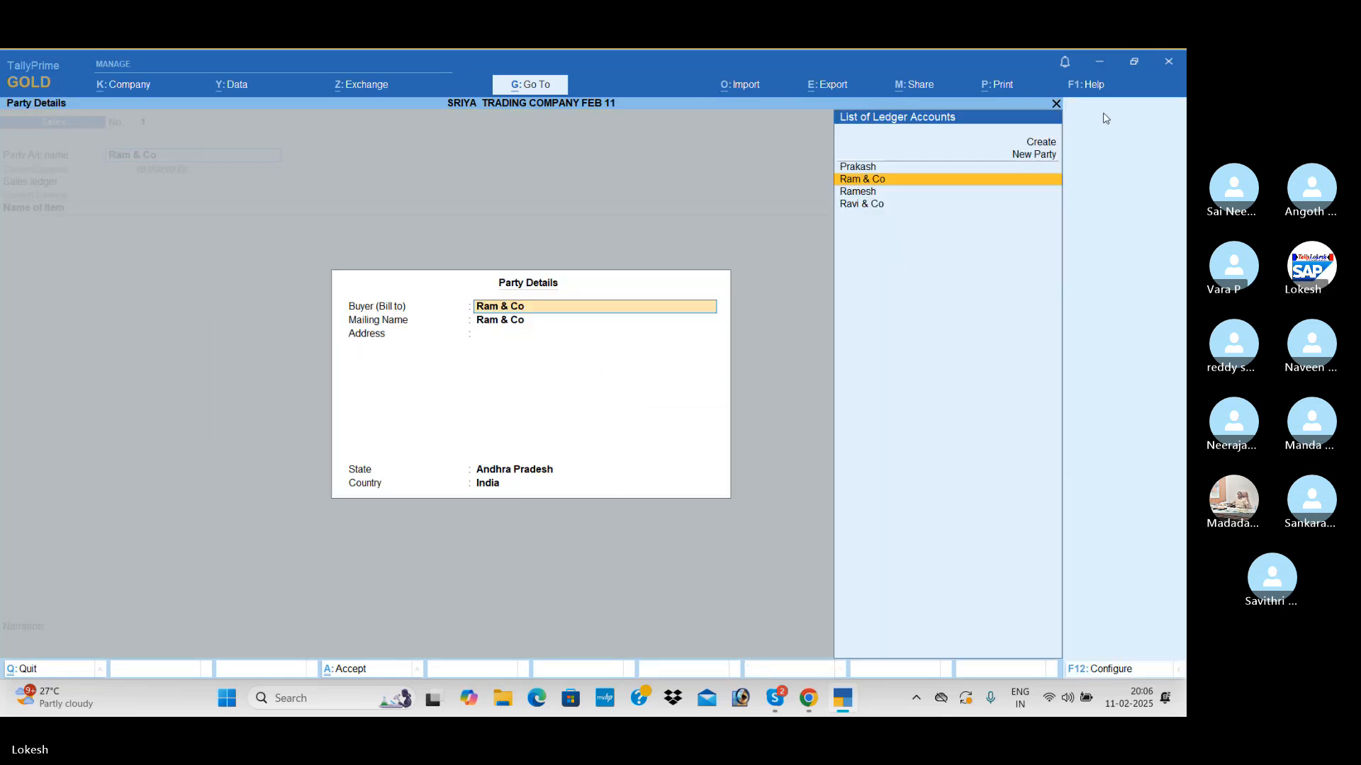
key("Return")
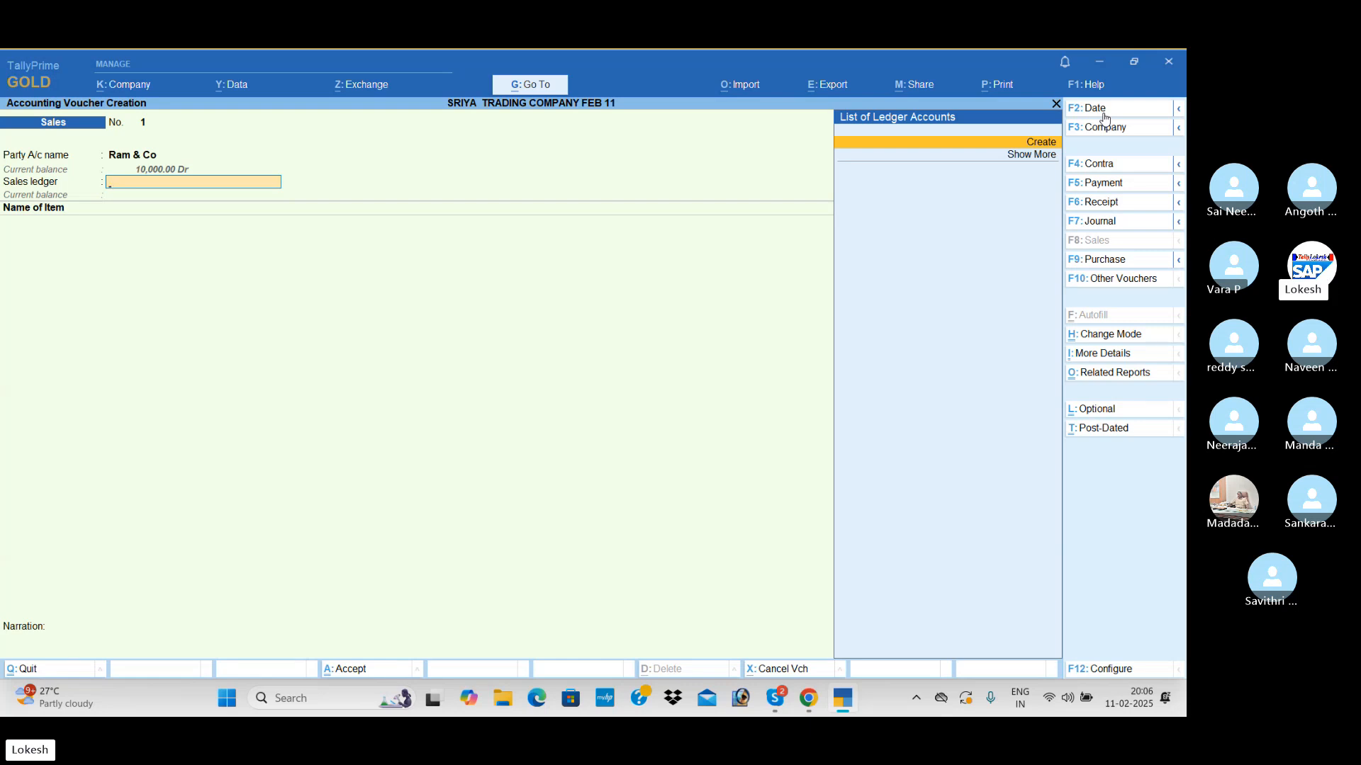
Create a ledger named Sales under Sales Accounts and use it as the voucher's sales ledger.
key("alt+c")
type("S")
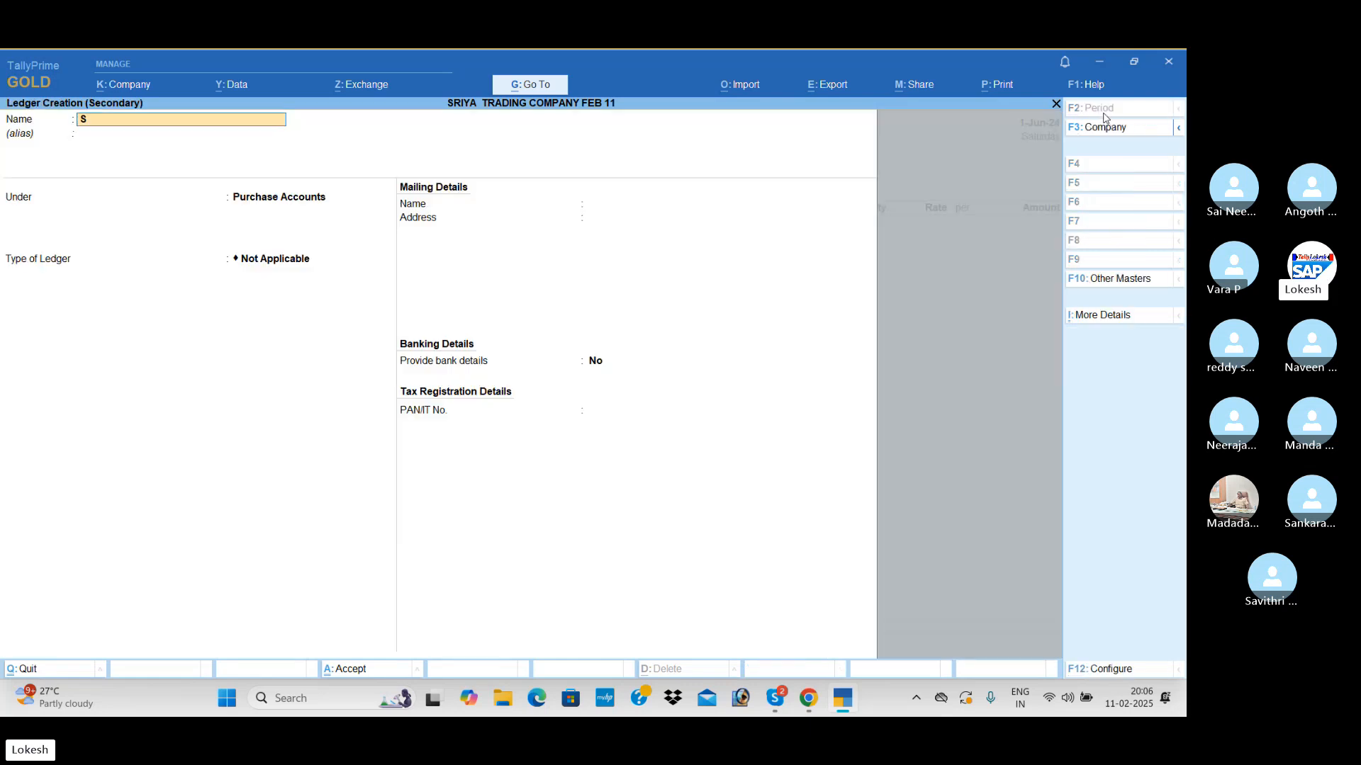
type("ales")
key("Return")
type("Sa")
key("Return")
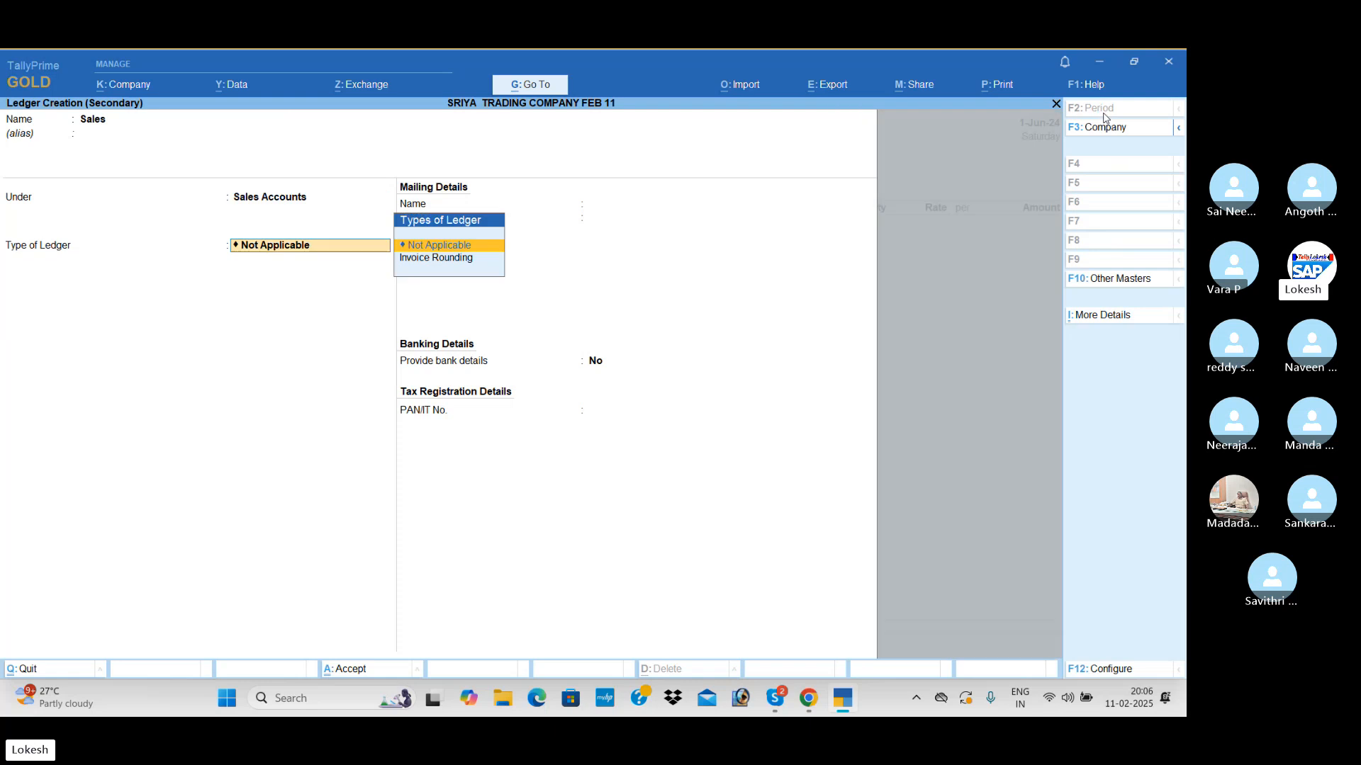
key("Return")
key("Return")
key("Return")
key("Return")
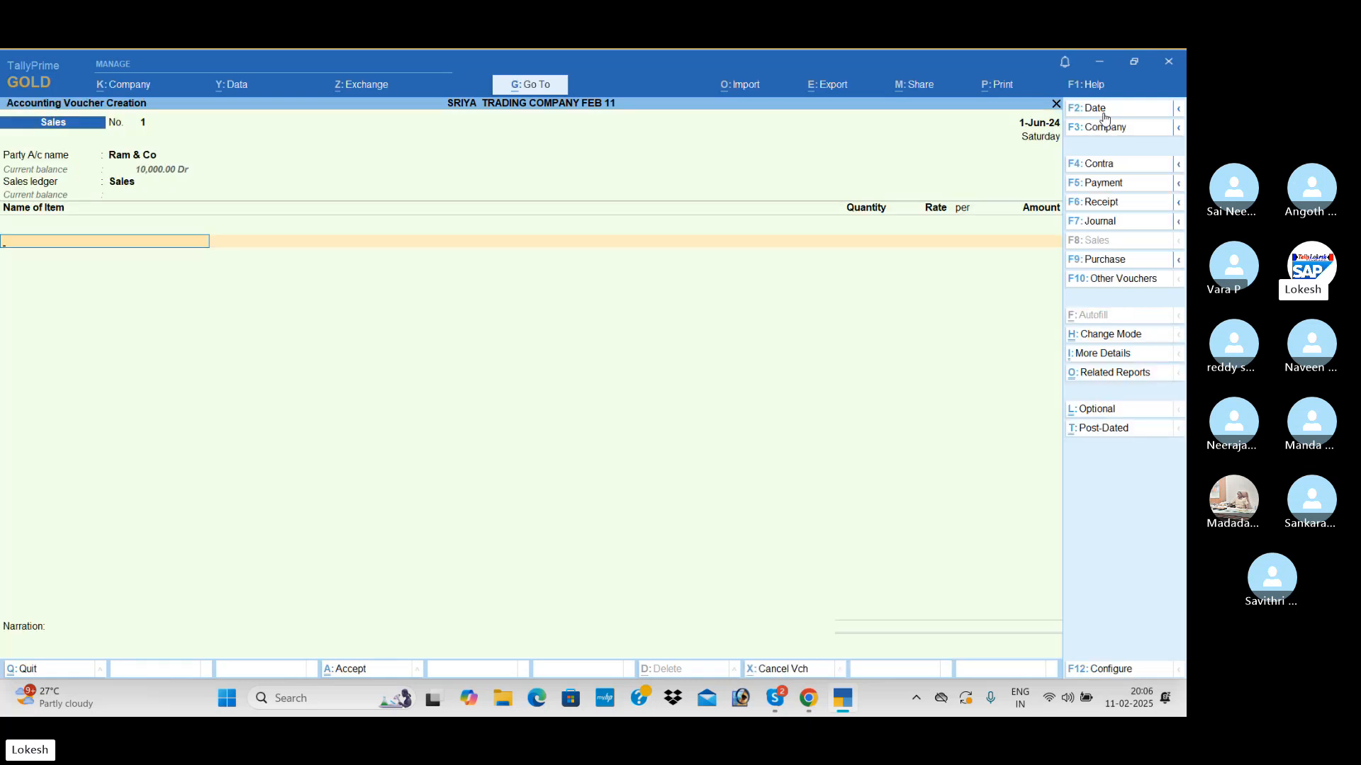
Add Ceiling Fan to the first sales voucher with a quantity of 35 nos at a rate of 1,000.
type("Ce")
key("Return")
type("3")
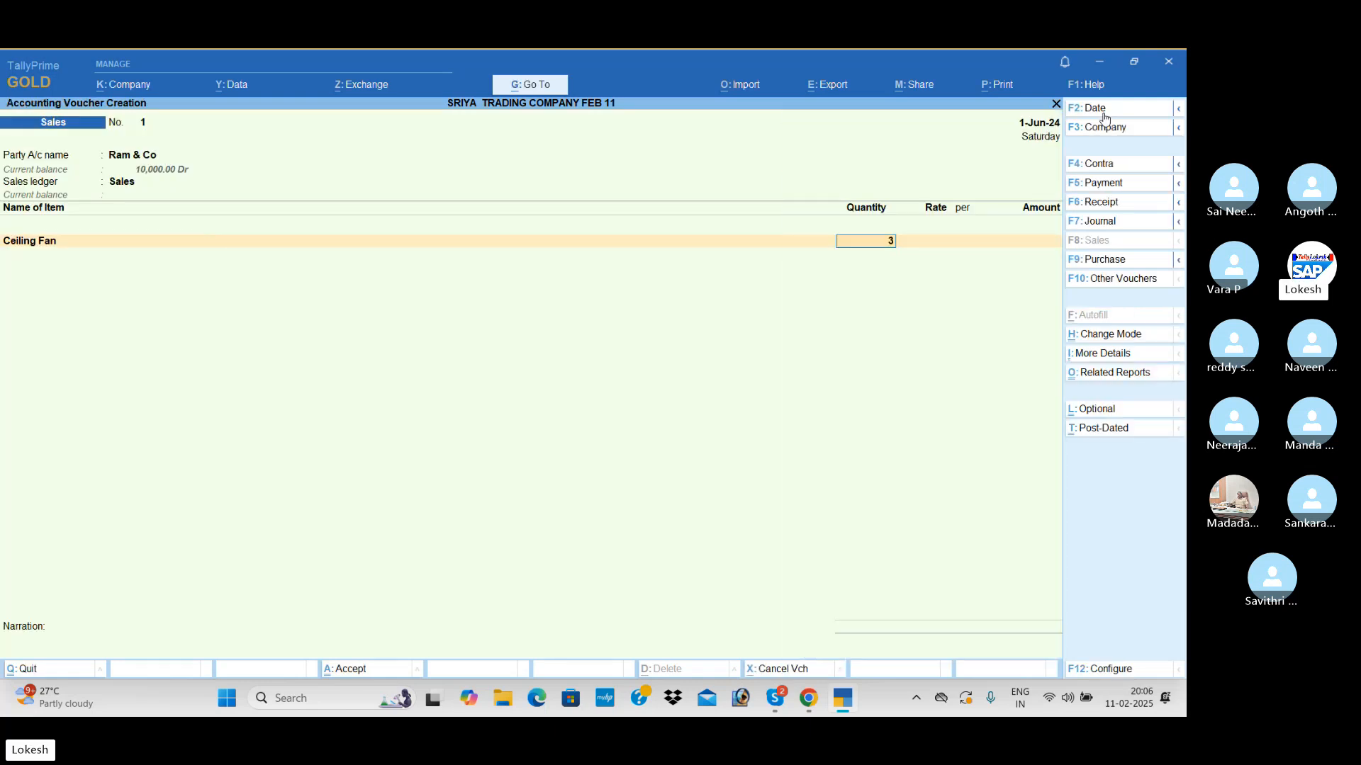
type("5")
key("Return")
type("1000")
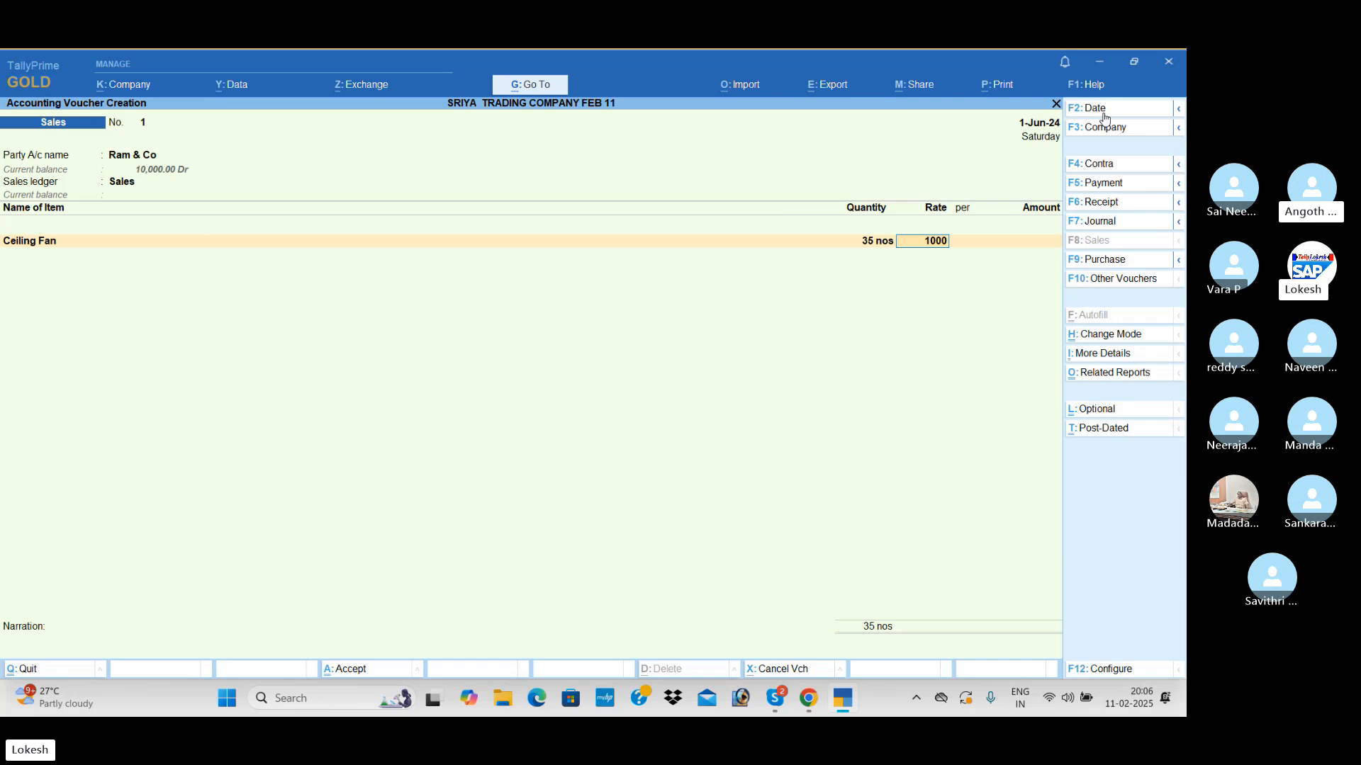
key("Return")
key("Return")
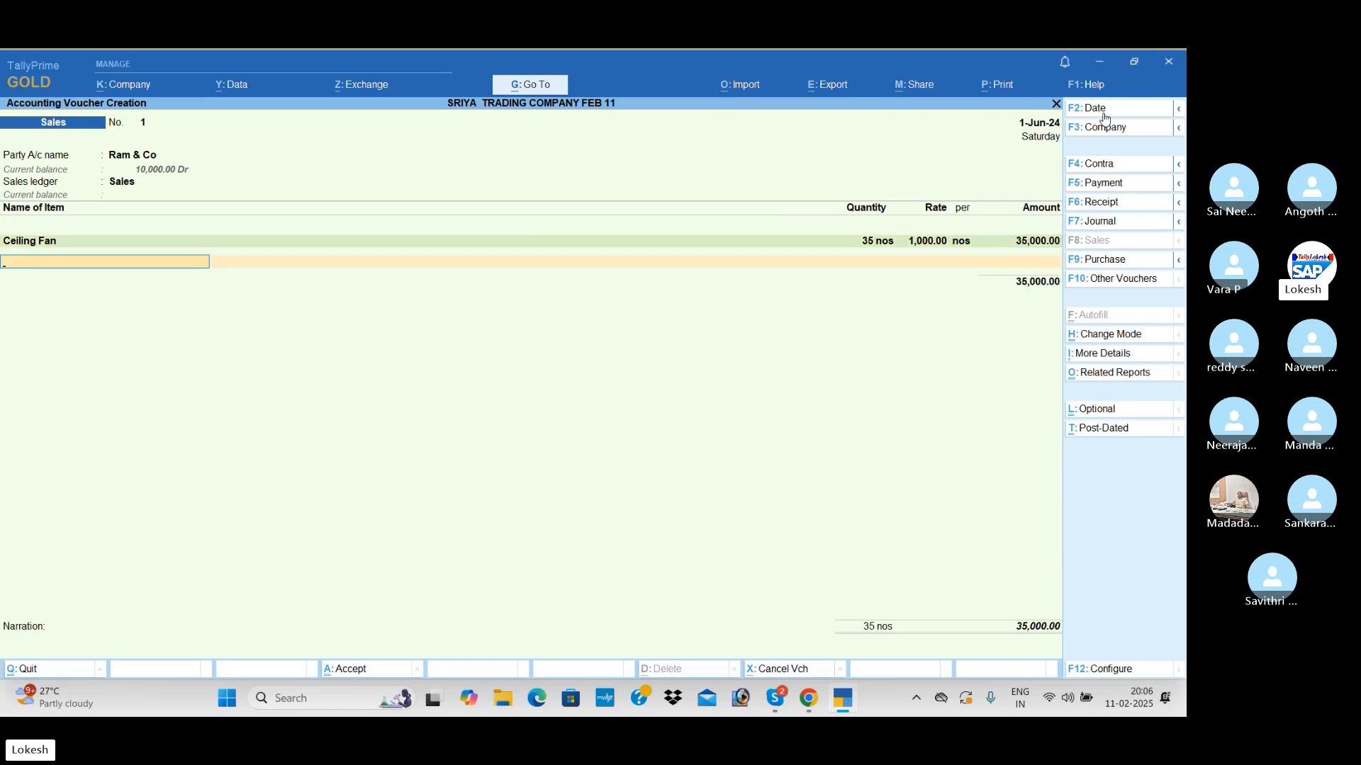
Add Table Fan to the first sales voucher with a quantity of 35 nos at a rate of 1,500.
type("t")
key("Return")
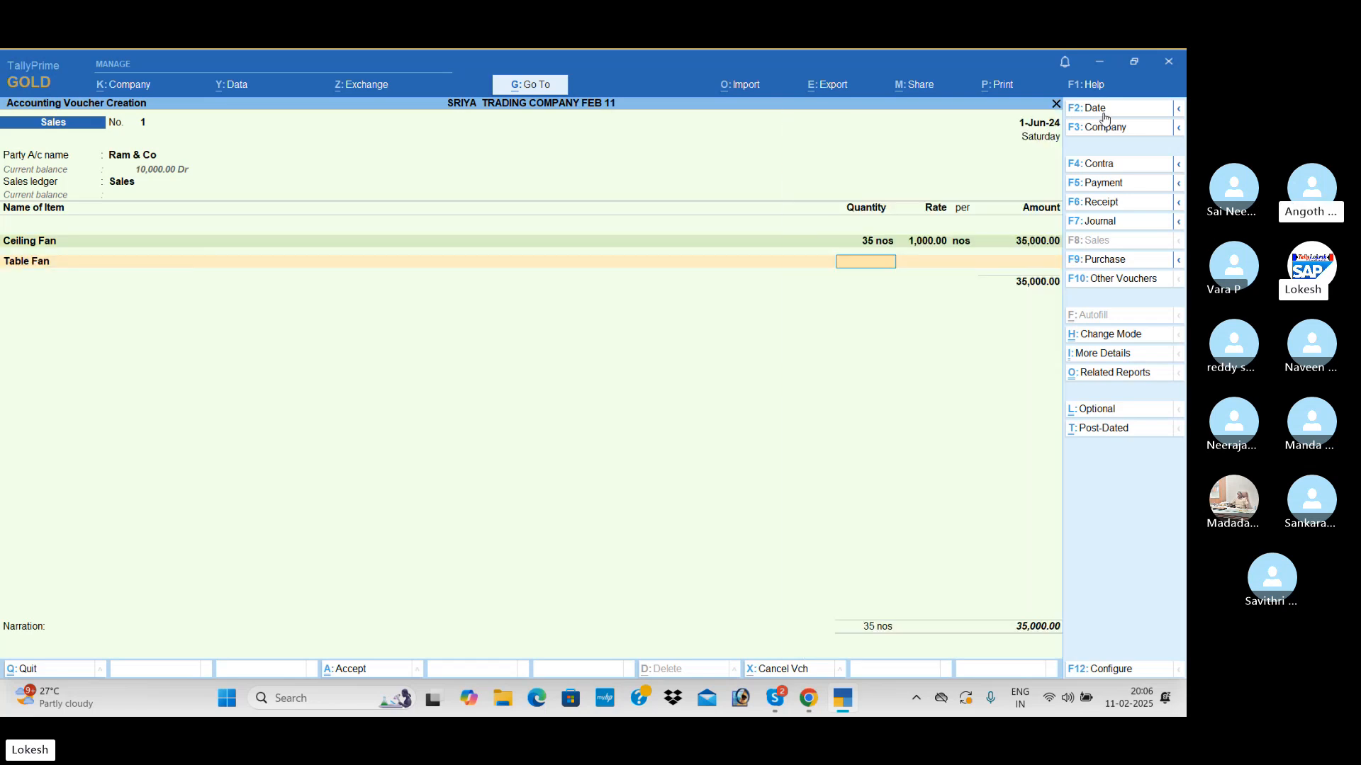
type("35")
key("Return")
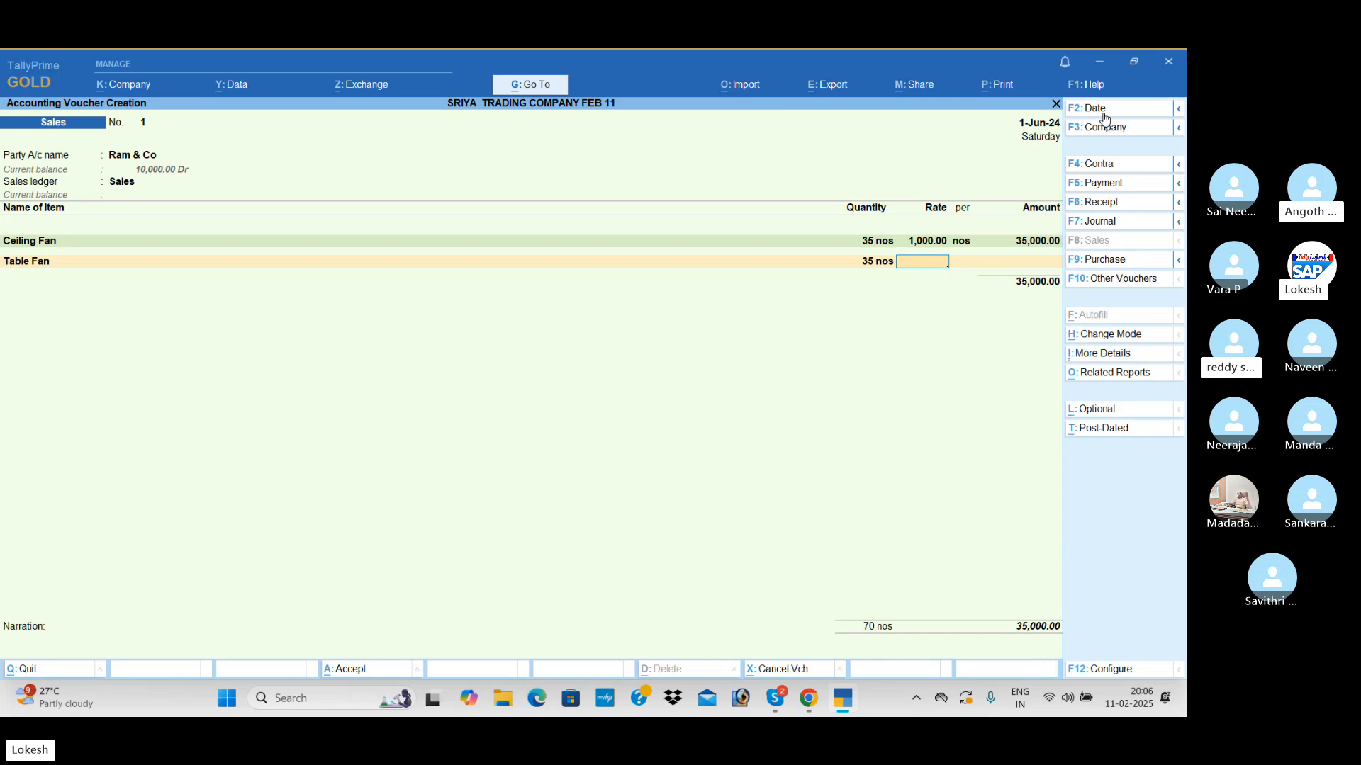
type("1500")
key("Return")
key("Return")
key("Return")
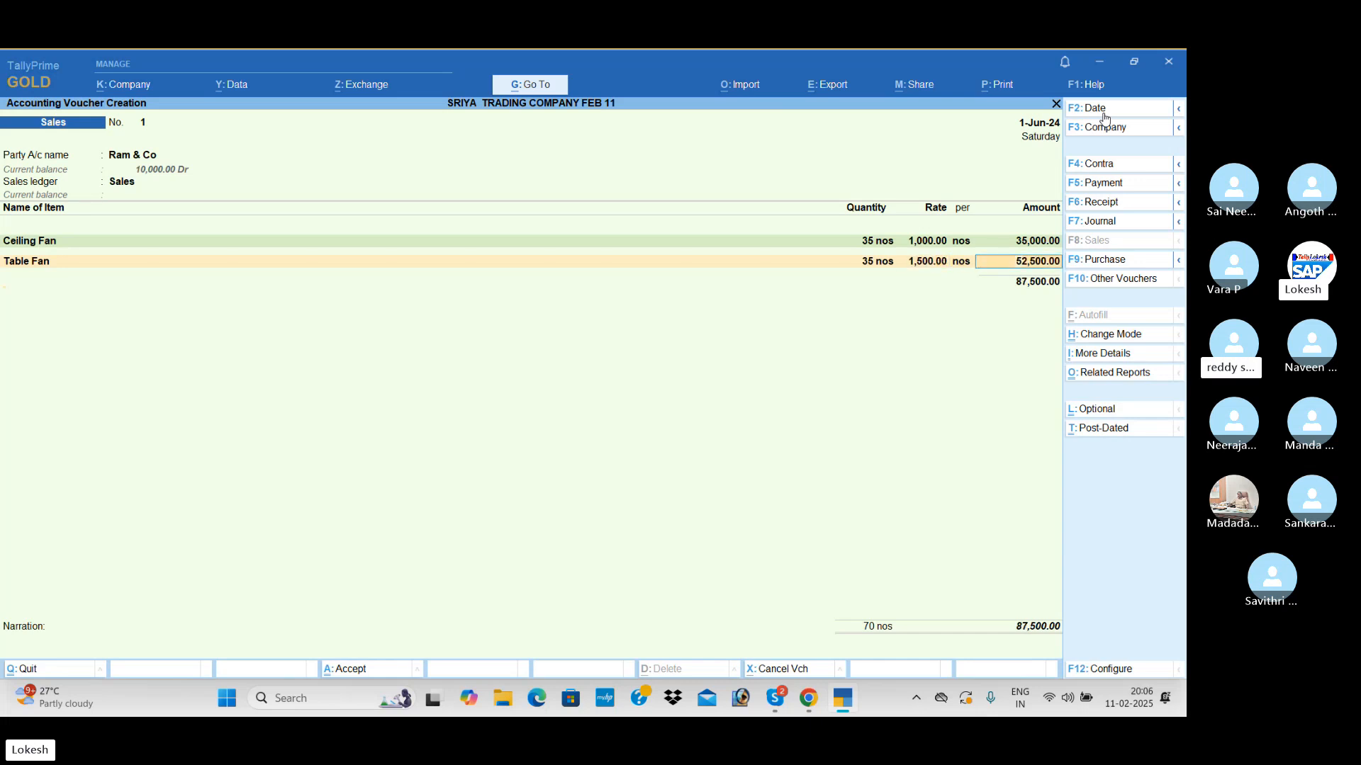
Add Mixies to the first sales voucher with a quantity of 35 nos at a rate of 2,000.
type("m")
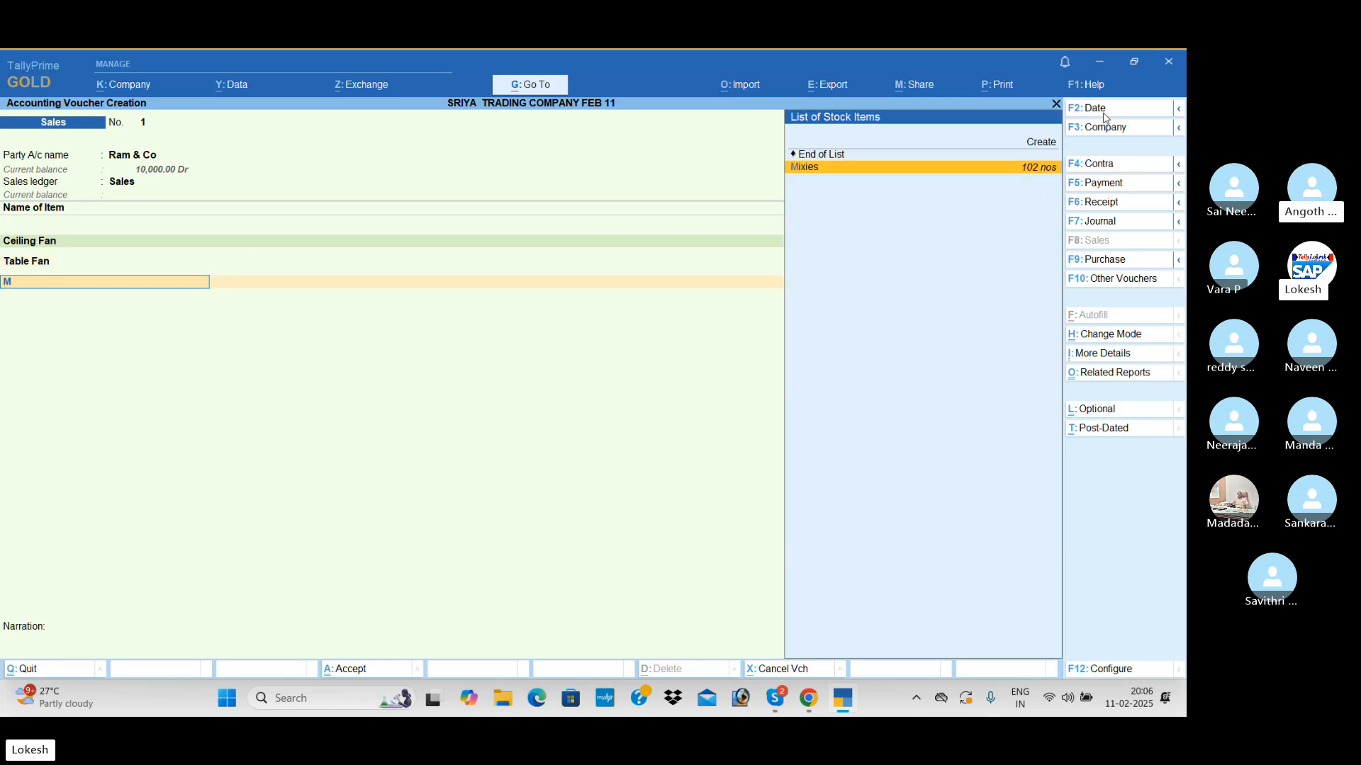
key("Return")
type("35")
key("Return")
type("2000")
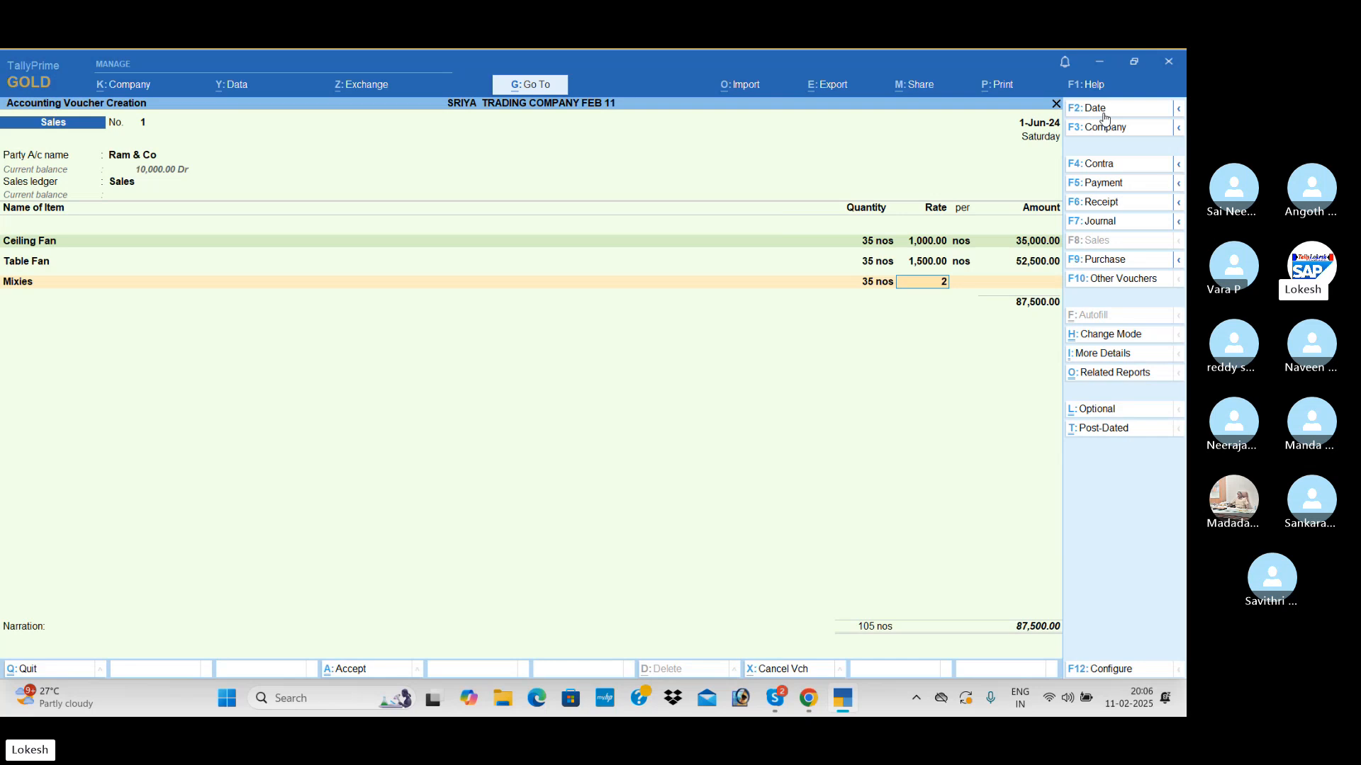
key("Return")
key("Return")
key("Return")
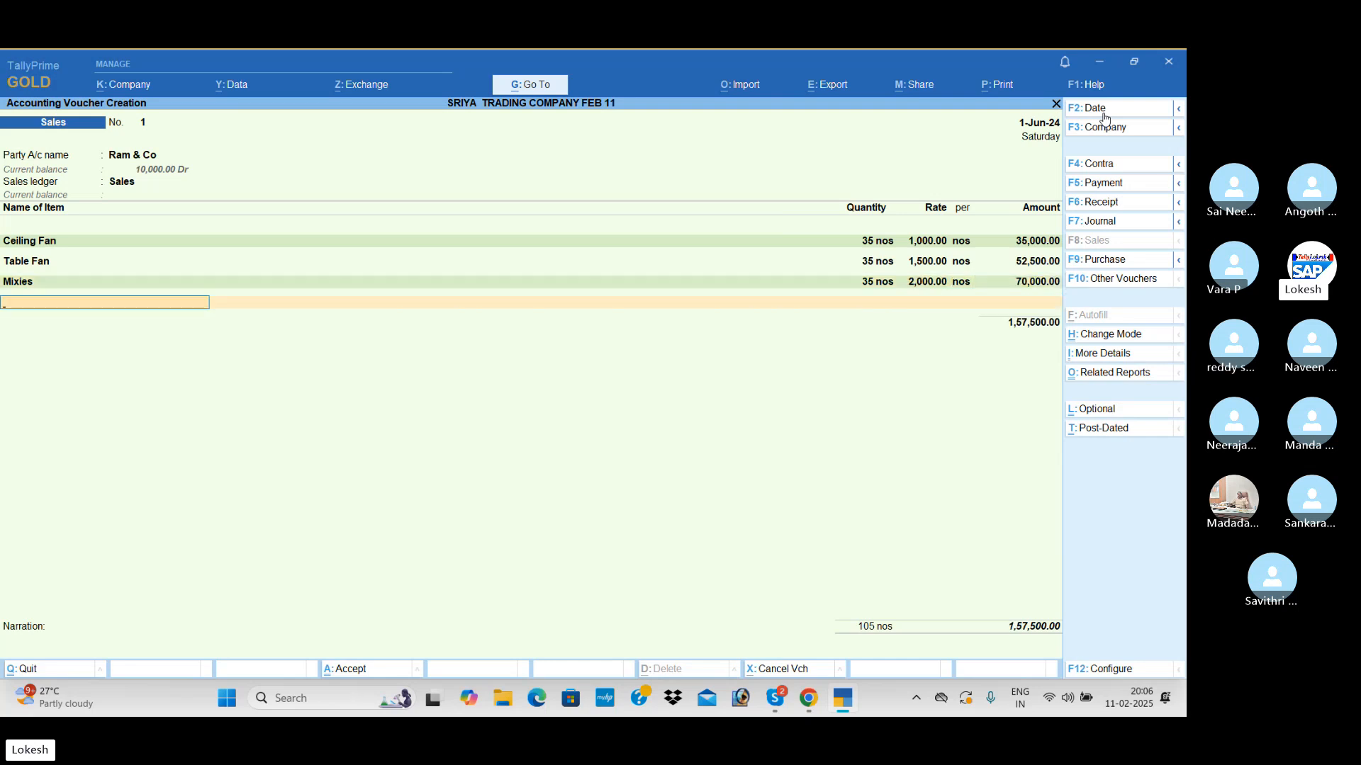
Add Grinders to the first sales voucher with a quantity of 35 nos at a rate of 2,500.
type("g")
key("Return")
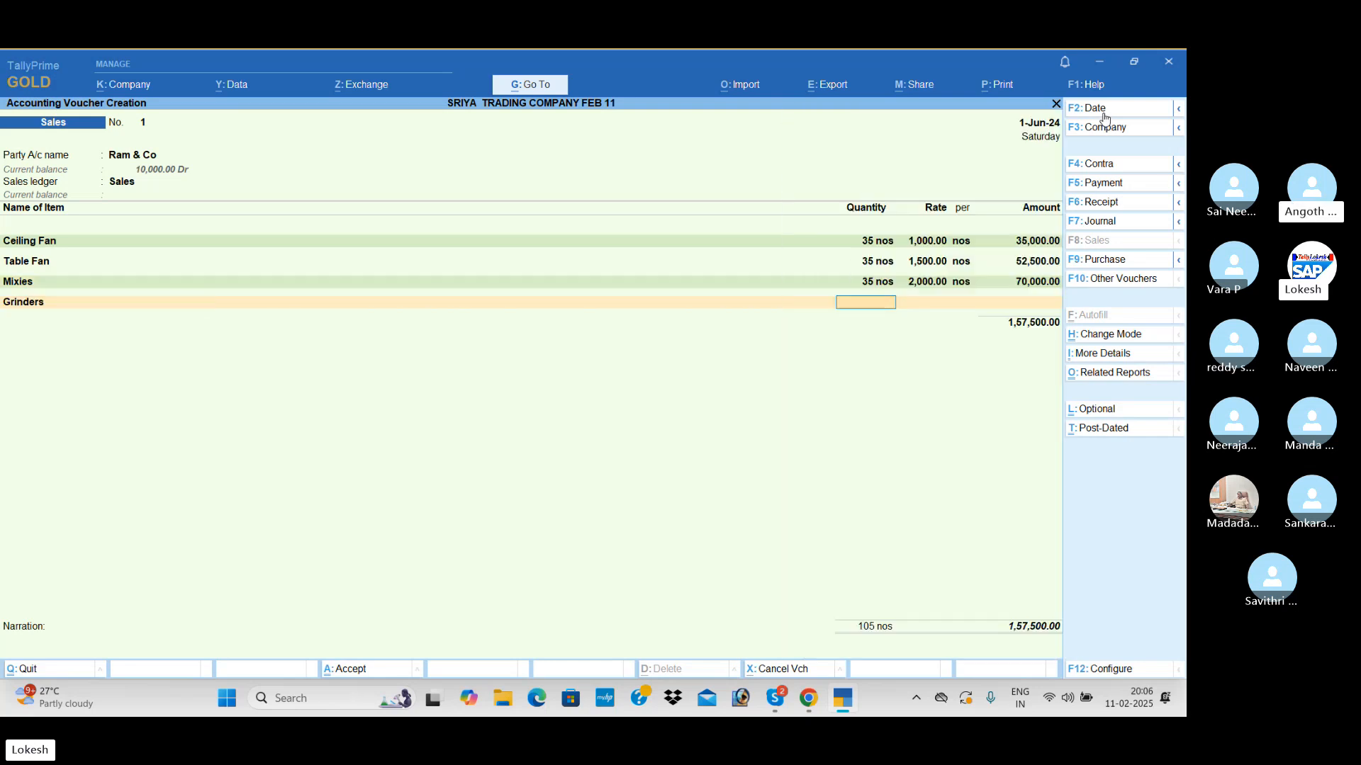
type("35")
key("Return")
type("2500")
key("Return")
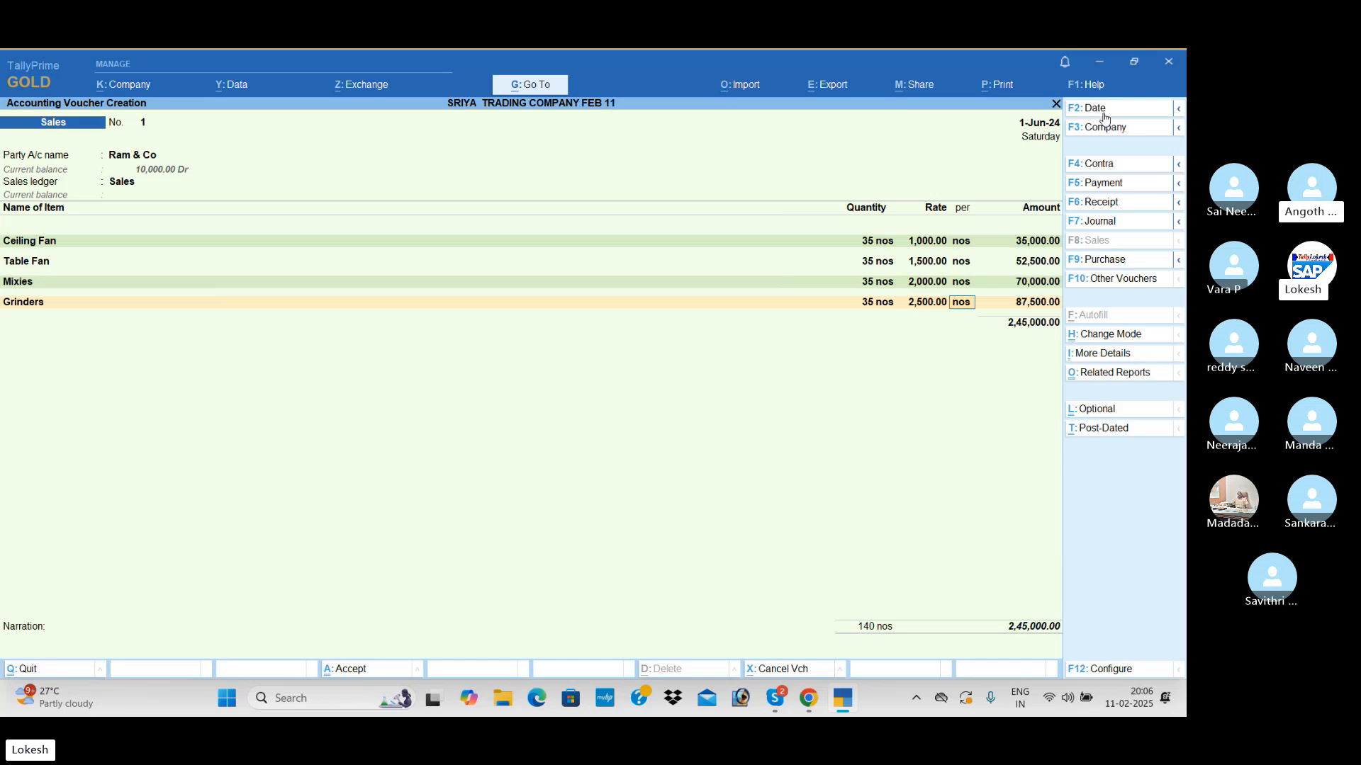
key("Return")
key("Return")
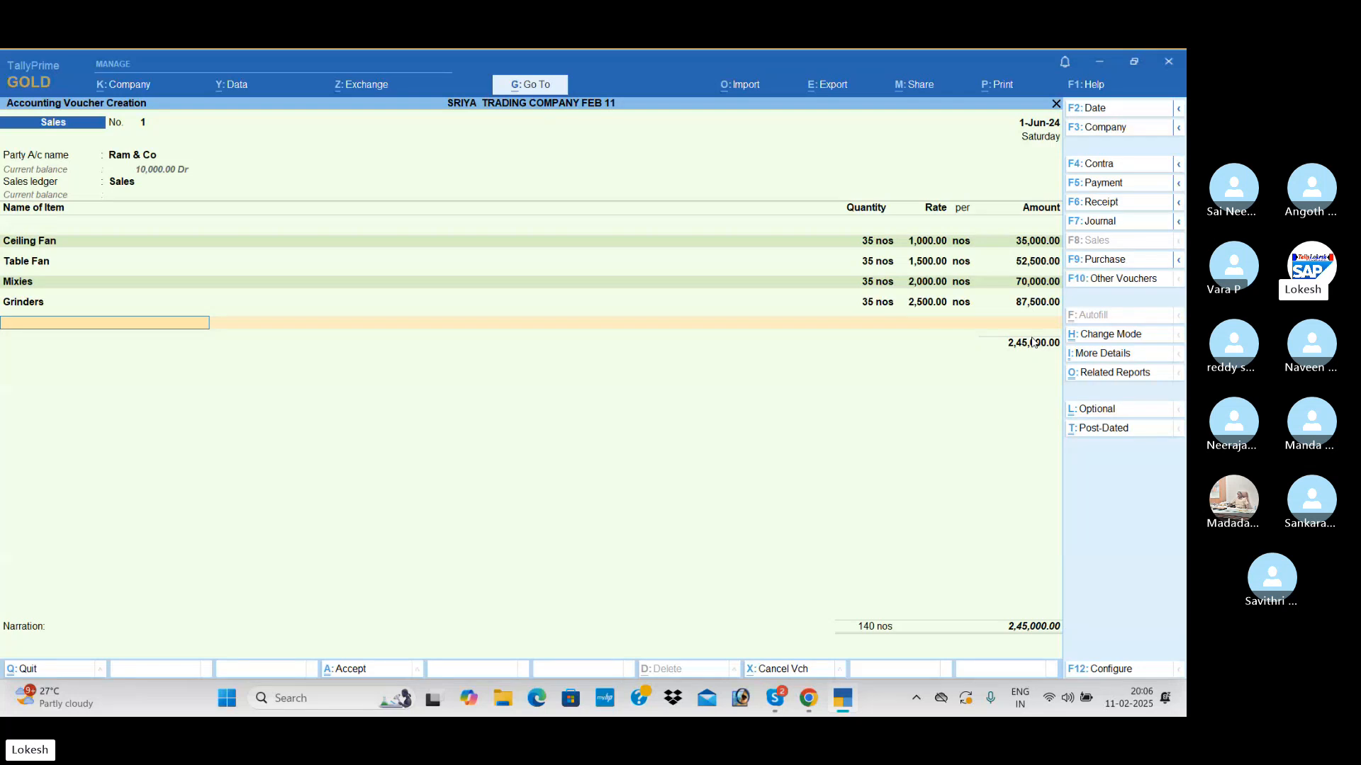
End the item list and create a ledger named Tax under Duties & Taxes, keeping duty type Others and 0 % calculation.
key("Return")
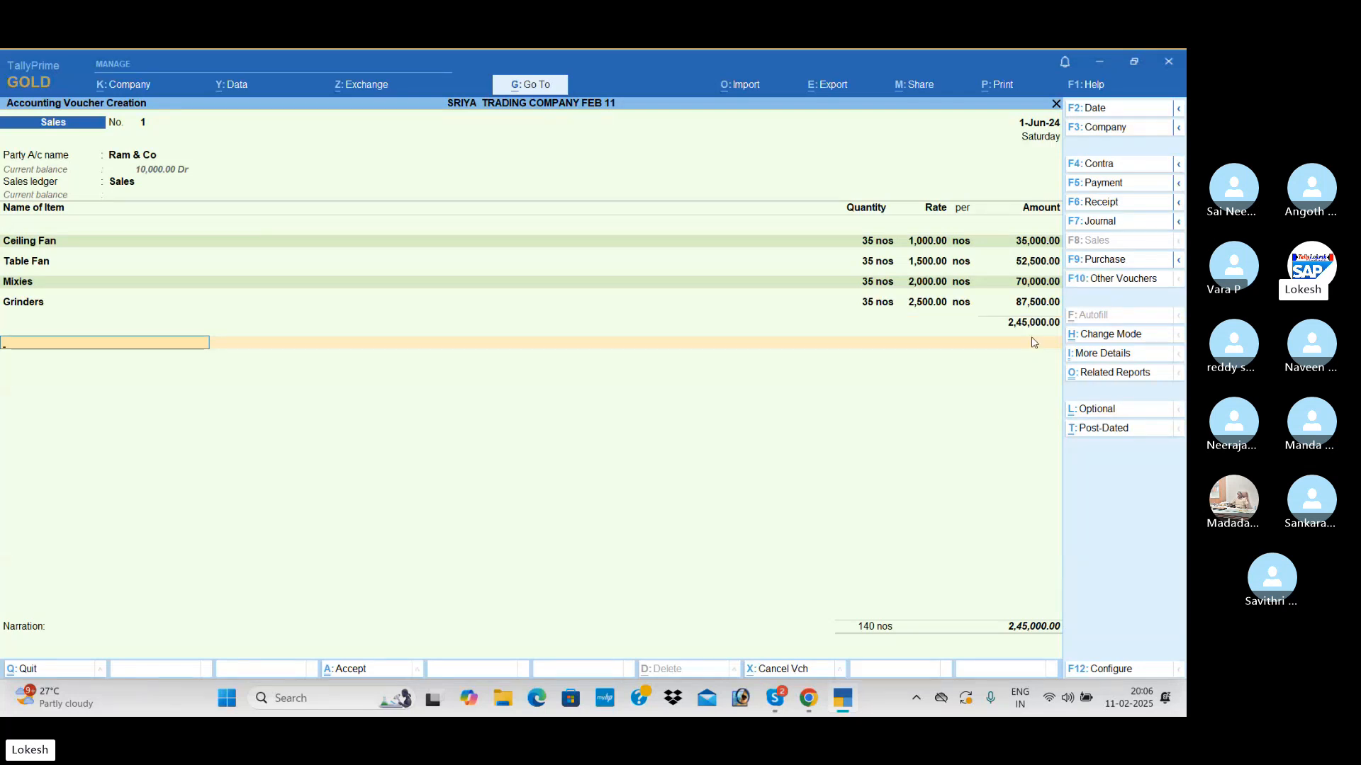
key("alt+c")
type("Tax")
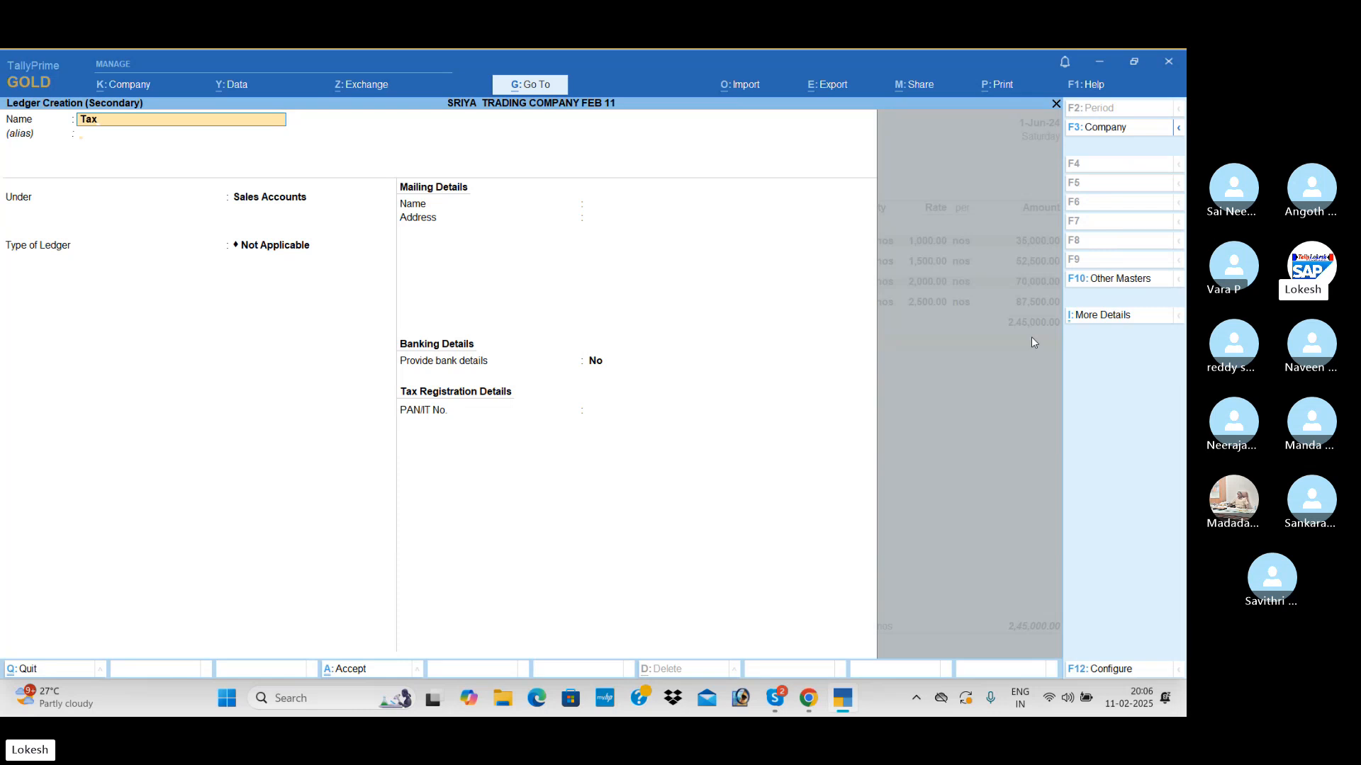
key("Return")
type("Du")
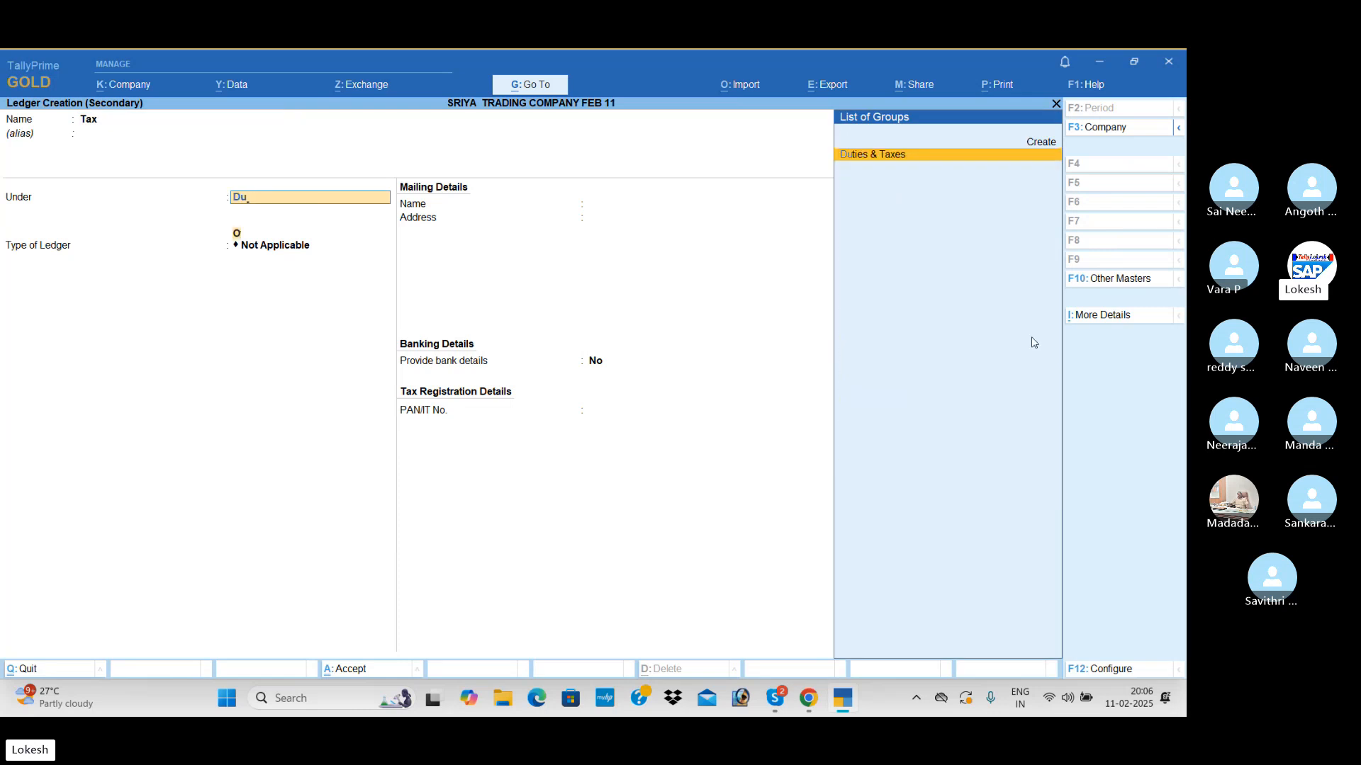
key("Return")
key("Return")
key("Return")
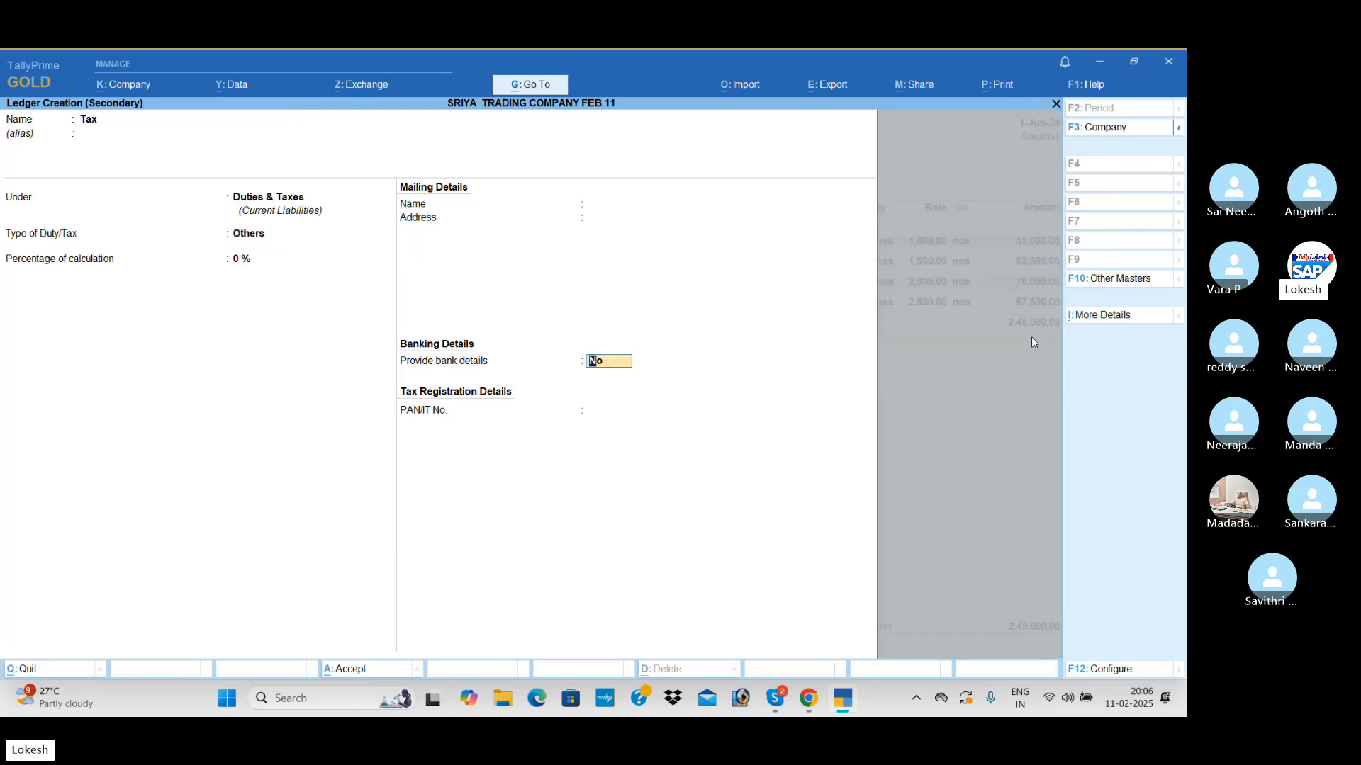
key("Return")
key("Return")
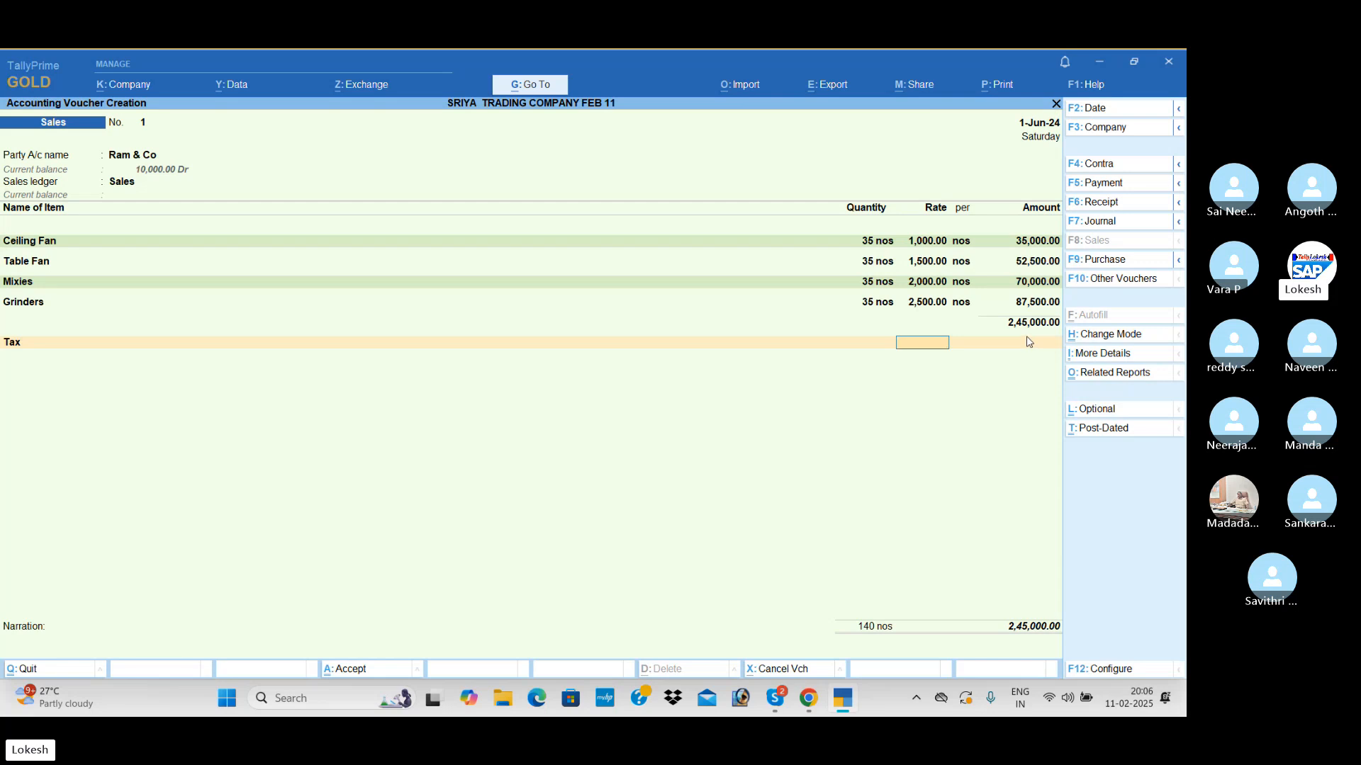
Apply Tax at 4 % to the first sales voucher and save it.
type("4")
key("Return")
key("Return")
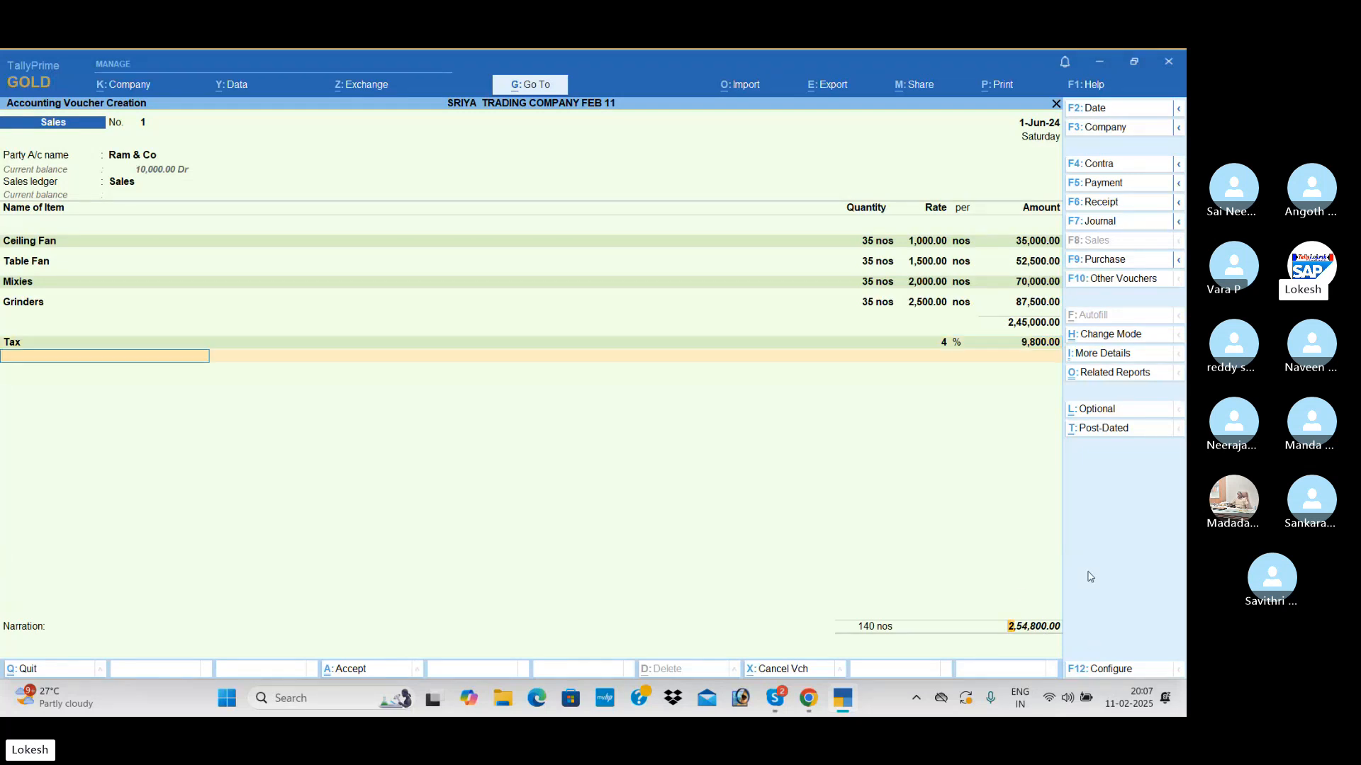
key("Return")
key("Return")
key("Return")
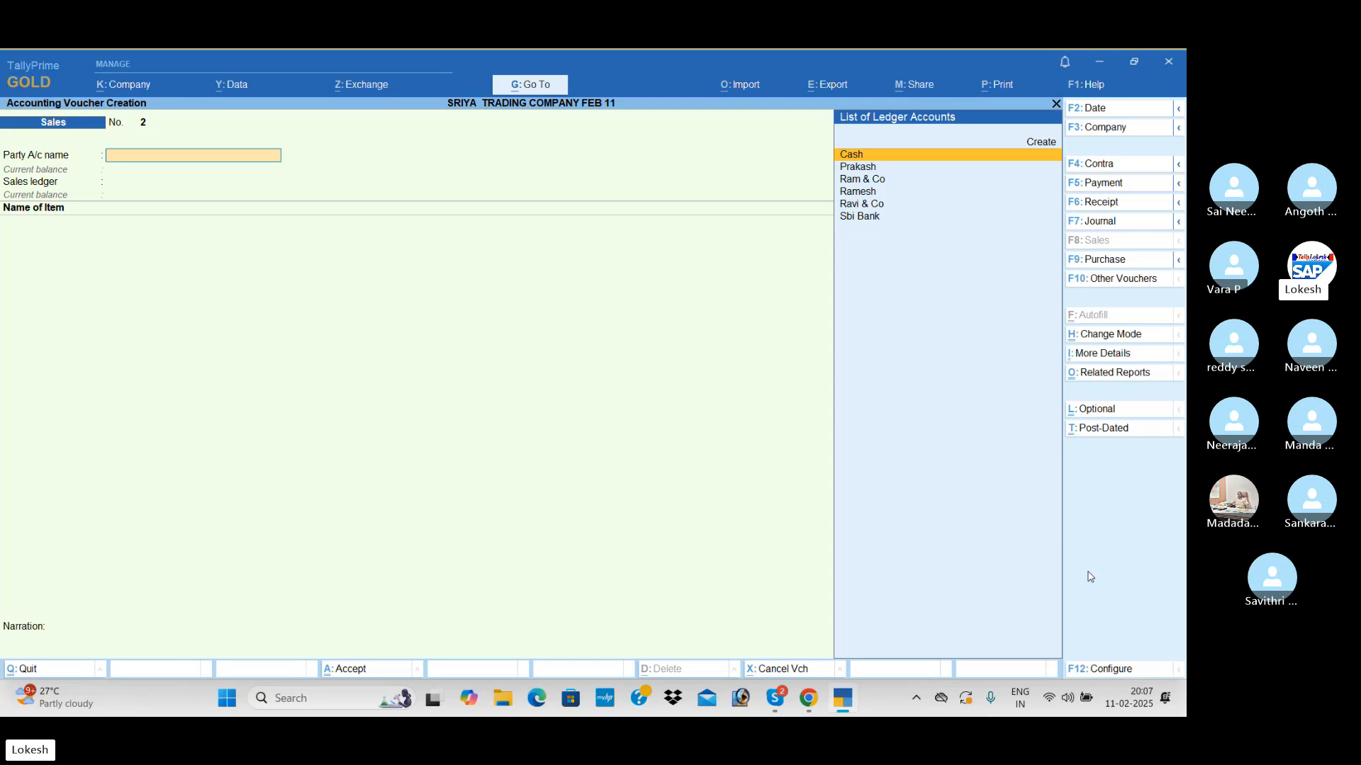
Change the voucher date for the second sales voucher.
left_click(1110, 109)
type("11")
key("Return")
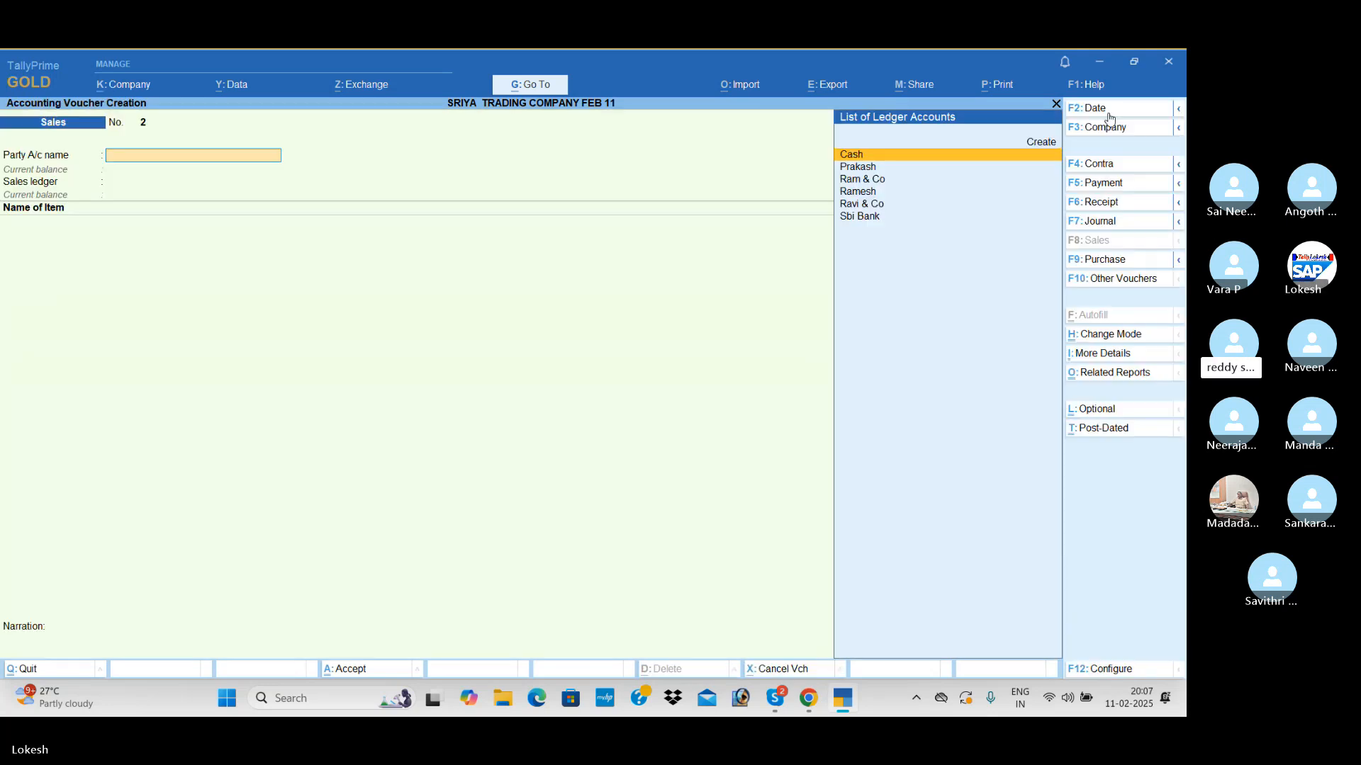
Set Ravi & Co as the party of the second sales voucher, accept the blank dispatch and default party details, and use the Sales ledger.
type("Ra")
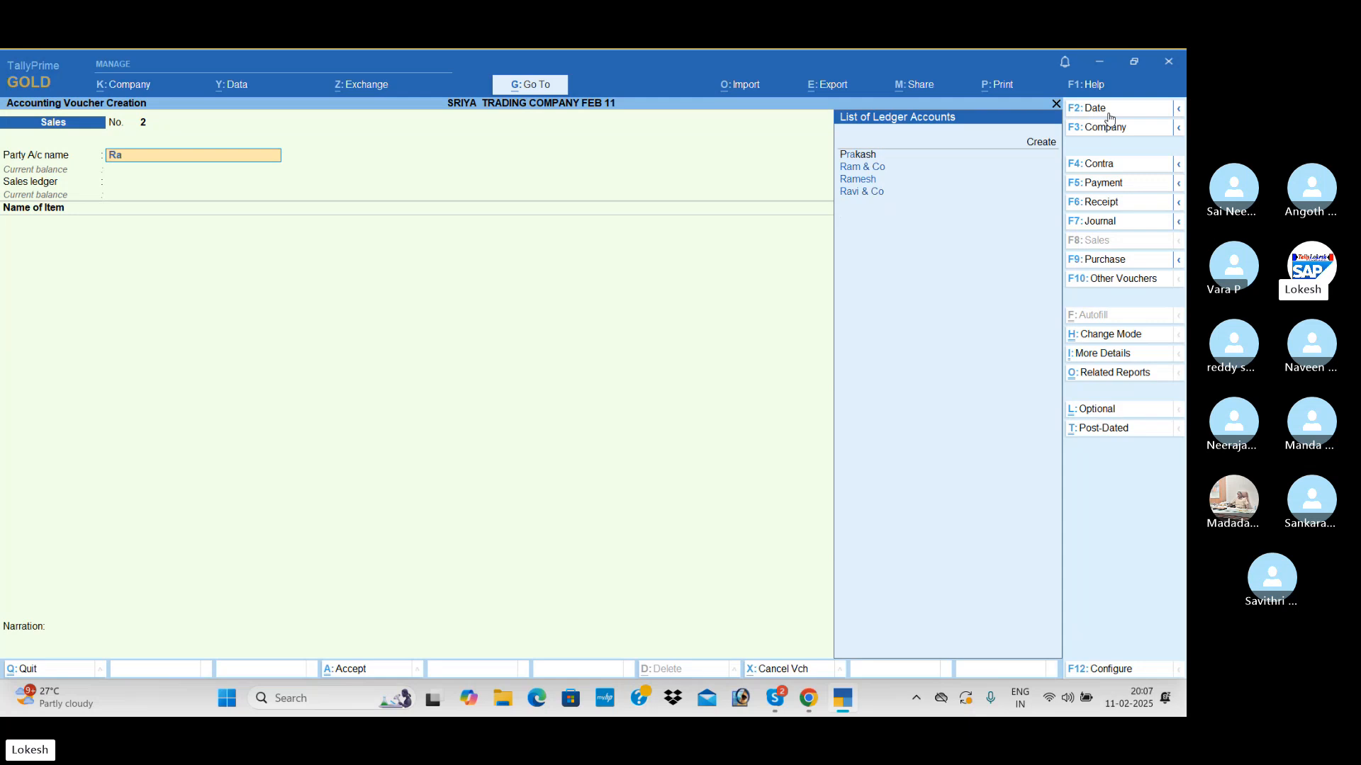
key("Down")
key("Return")
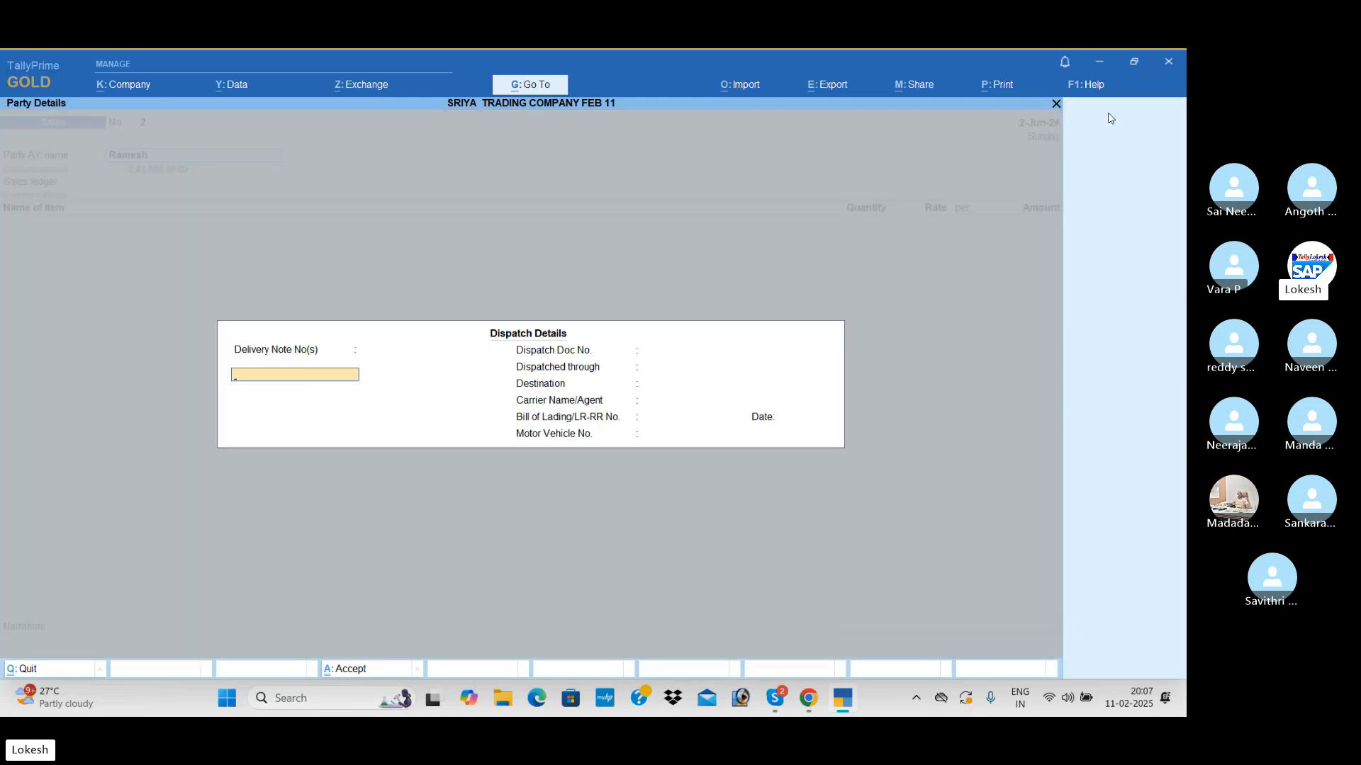
key("Escape")
key("Down")
key("Return")
key("ctrl+a")
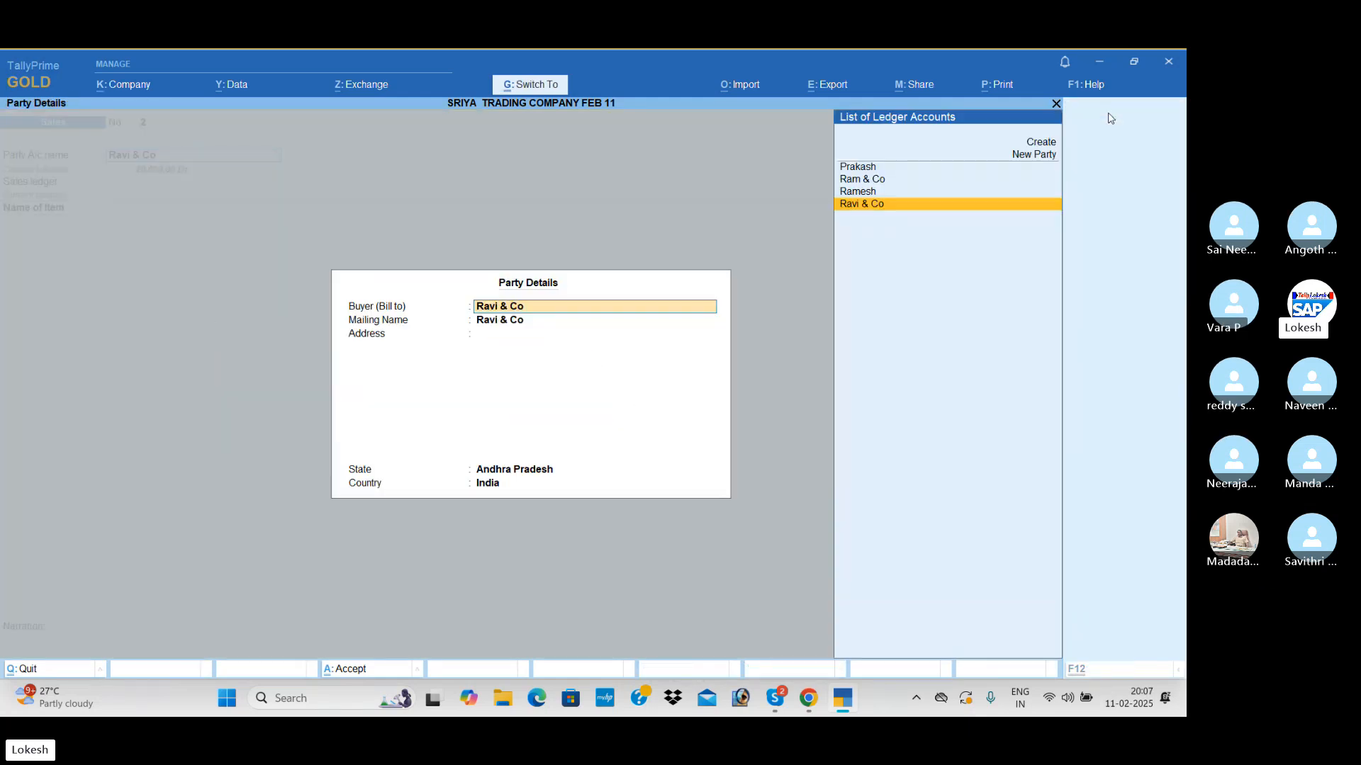
key("ctrl+a")
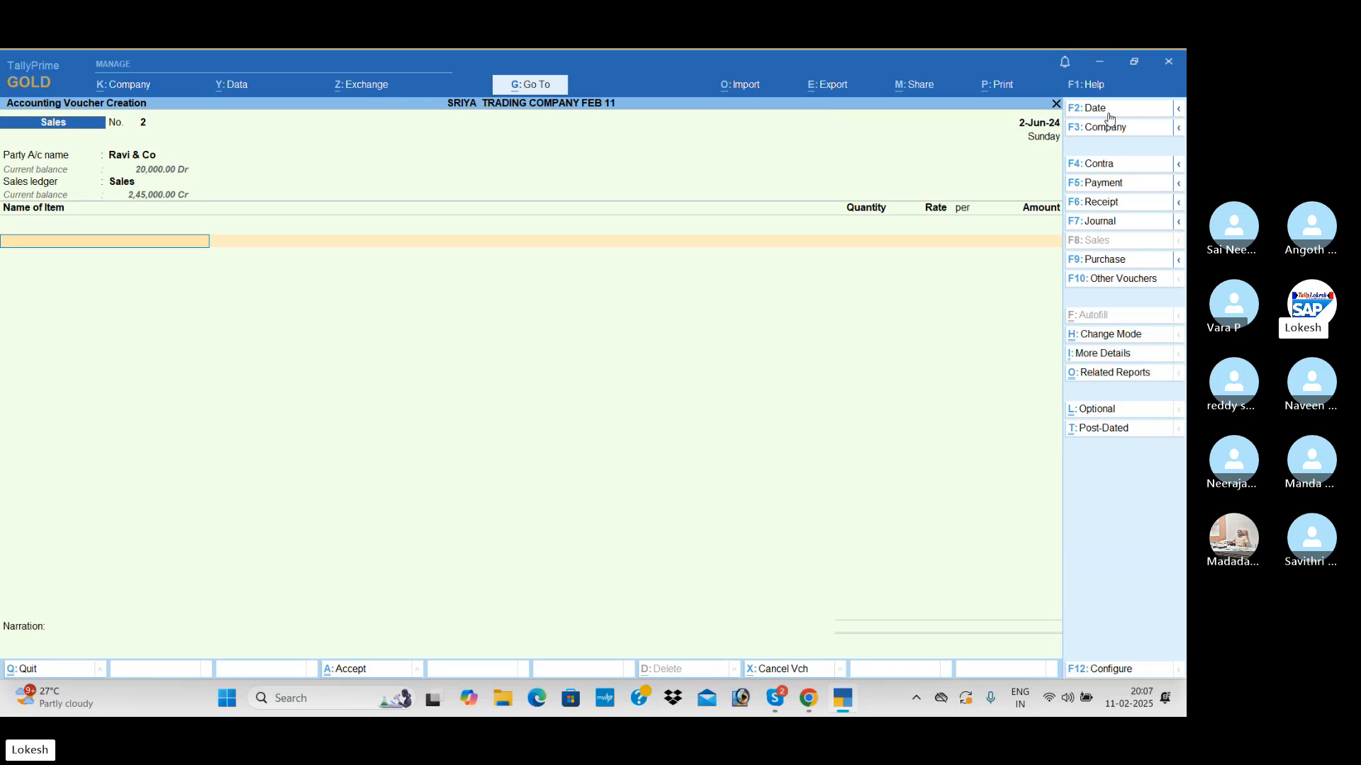
Add Ceiling Fan to the second sales voucher with a quantity of 35 nos at a rate of 1,000.
key("Return")
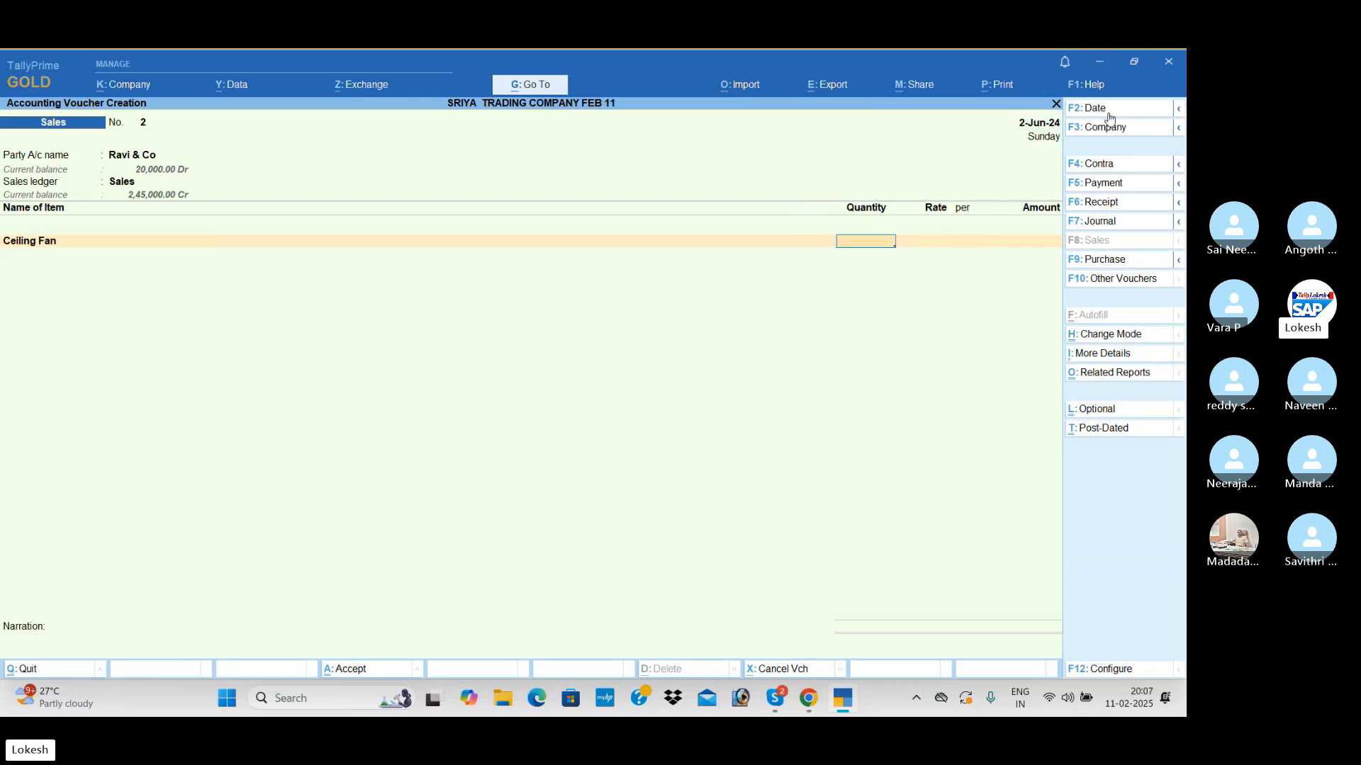
type("35")
key("Return")
key("Return")
key("Return")
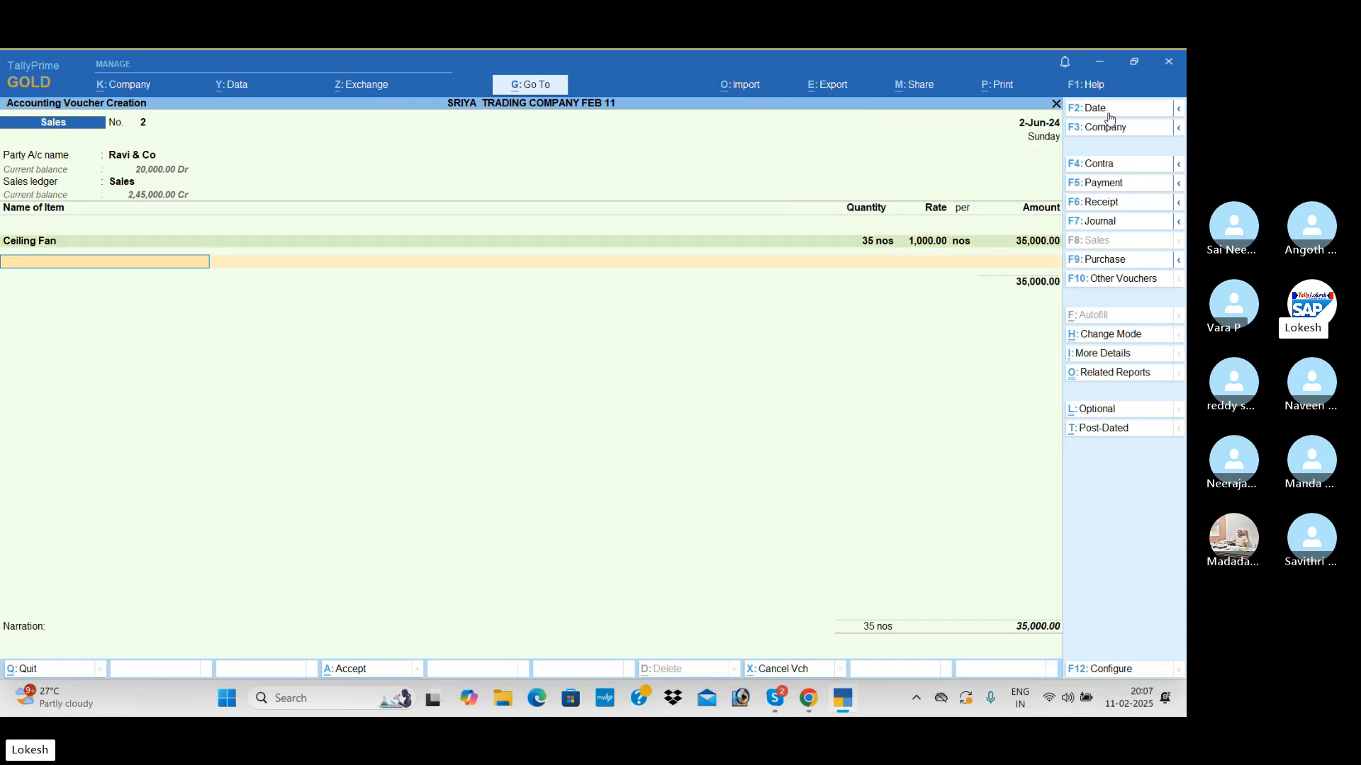
Add Table Fan to the second sales voucher with a quantity of 35 nos at a rate of 1,500.
type("t")
key("Return")
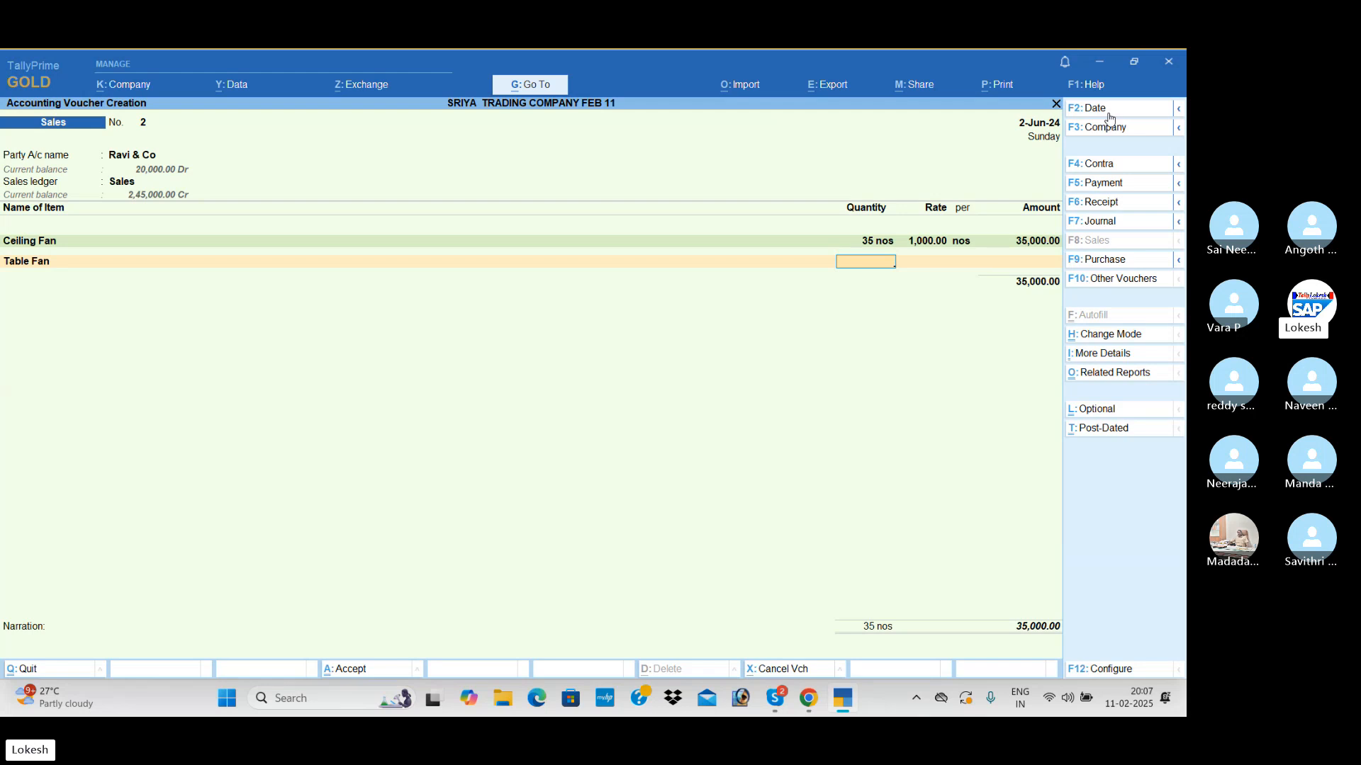
type("35")
key("Return")
key("Return")
key("Return")
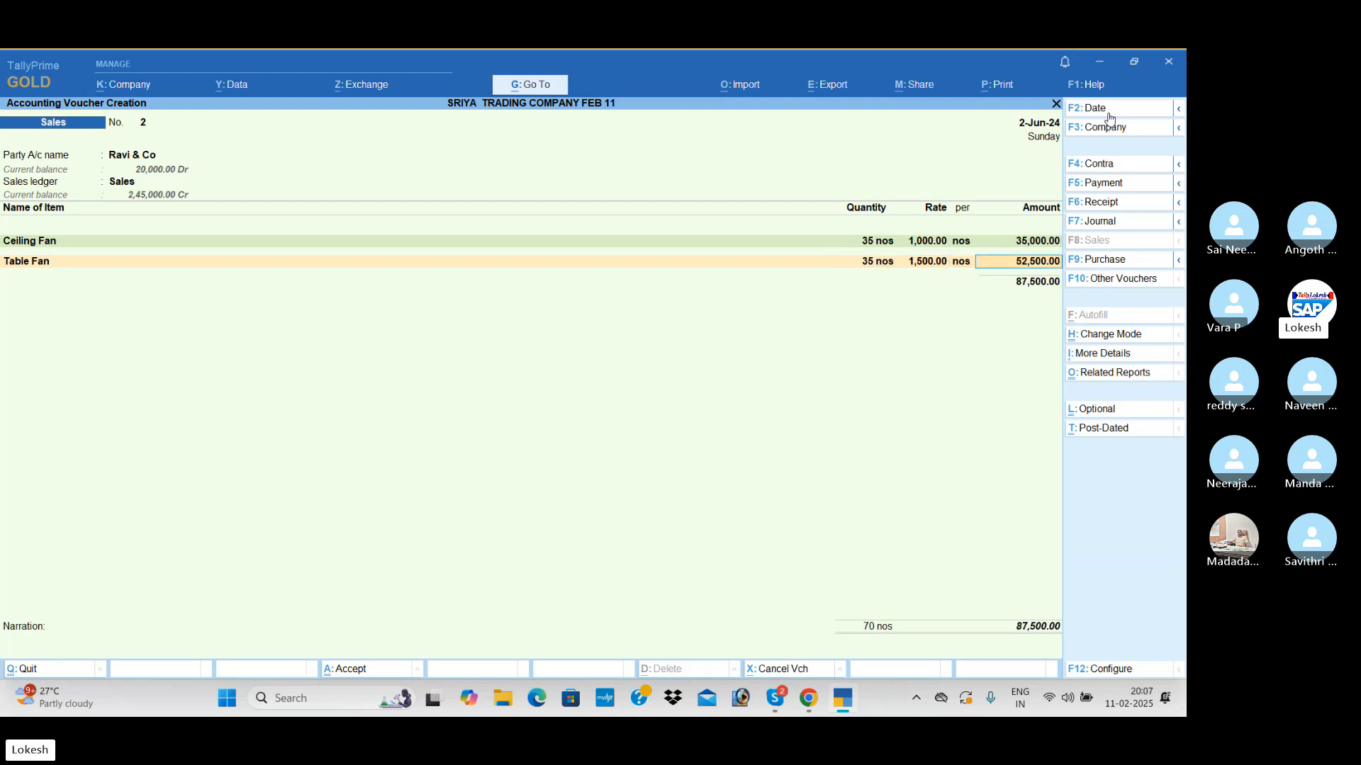
key("Return")
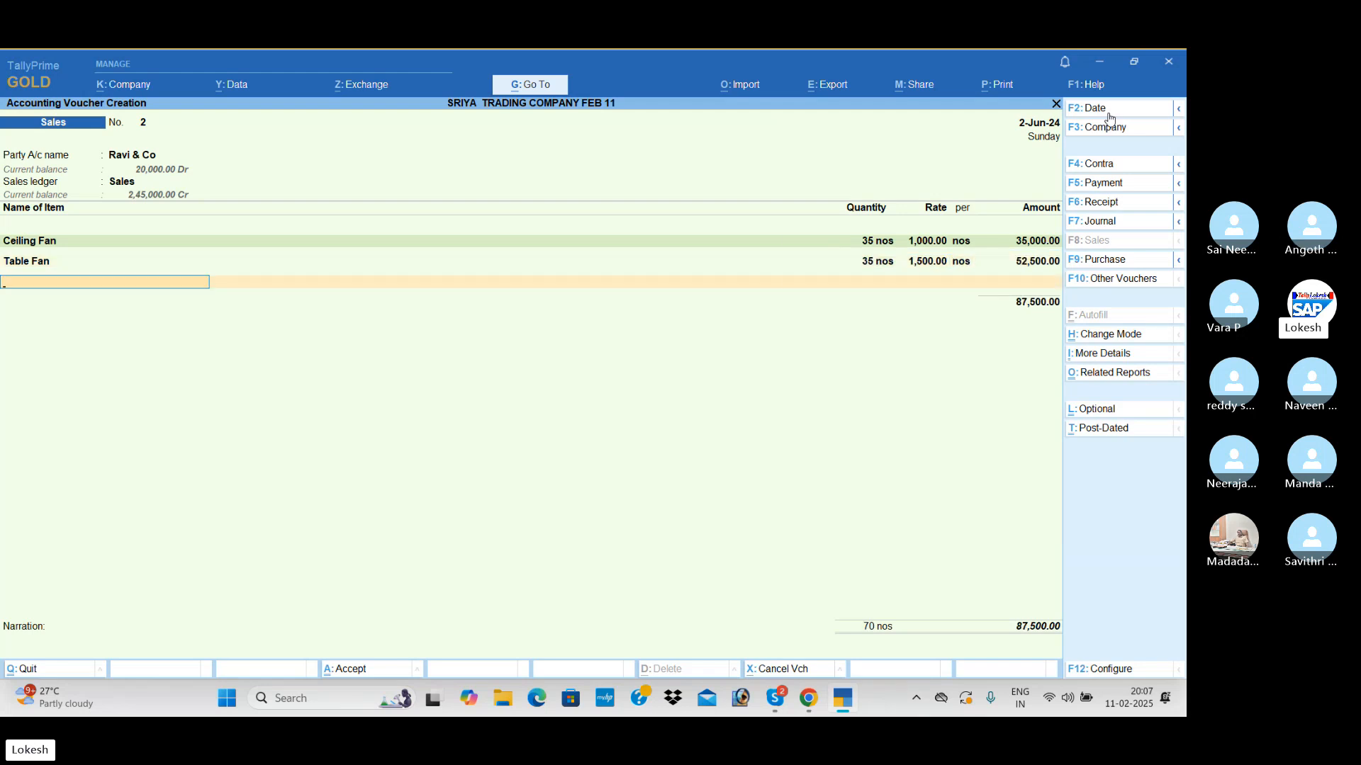
Add Mixies to the second sales voucher with a quantity of 35 nos at a rate of 2,000.
type("m")
key("Return")
type("35")
key("Return")
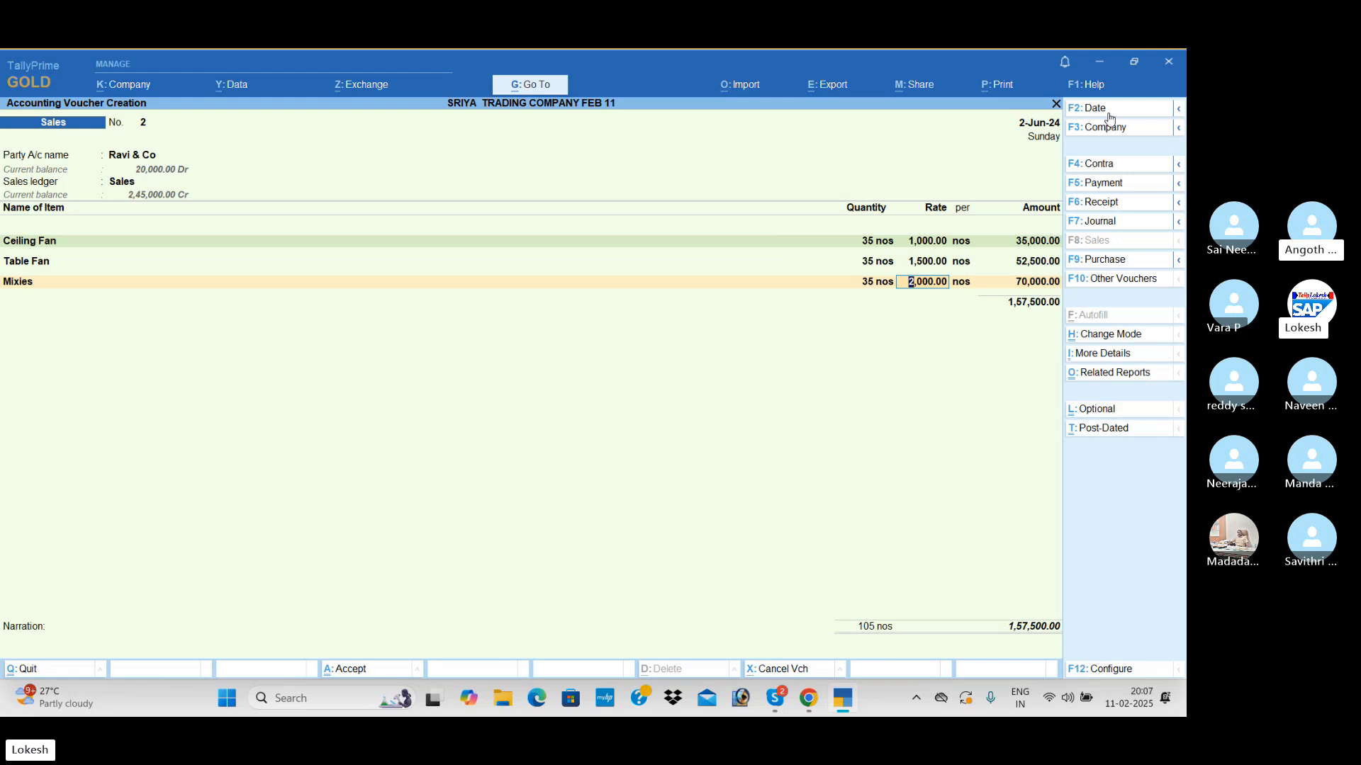
key("Return")
key("Return")
key("Return")
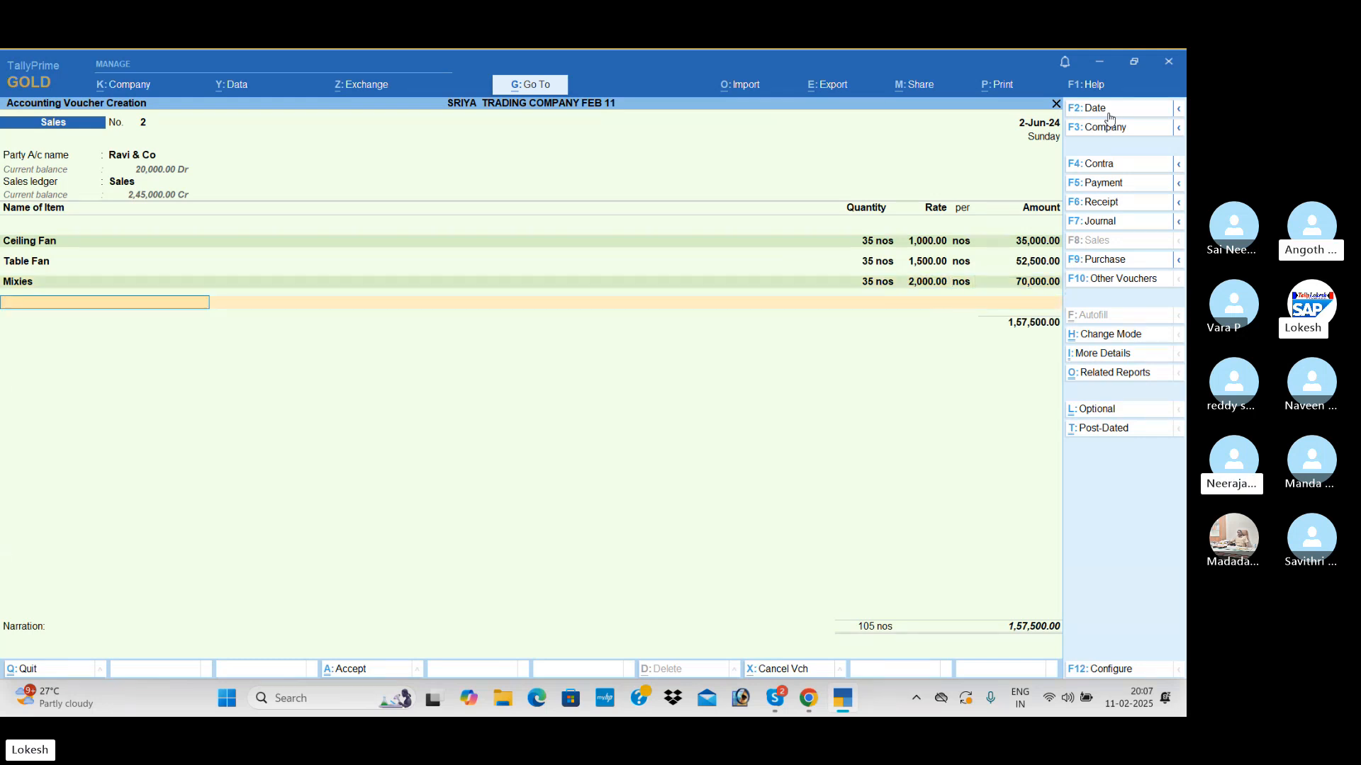
Add Grinders to the second sales voucher with a quantity of 35 nos at a rate of 2,500.
type("g")
key("Return")
type("3")
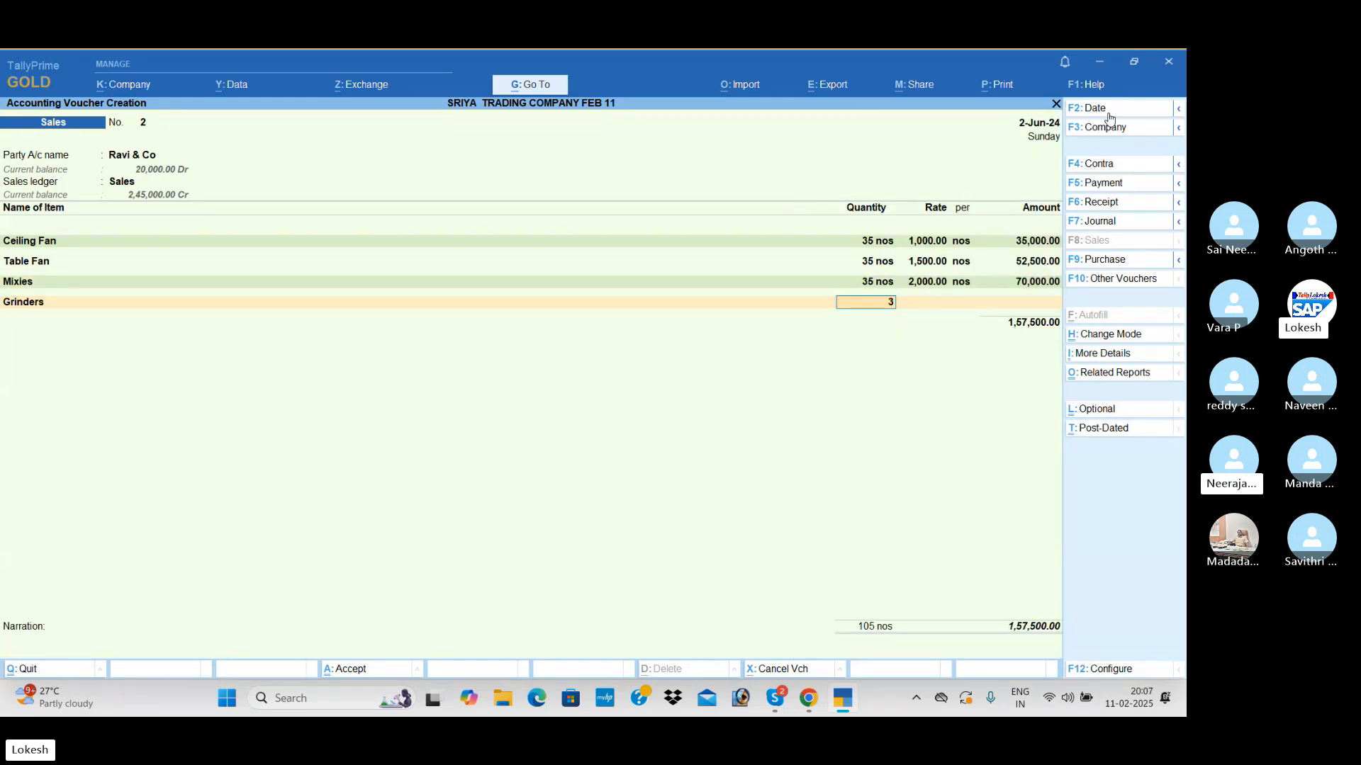
type("5")
key("Return")
key("Return")
key("Return")
key("Return")
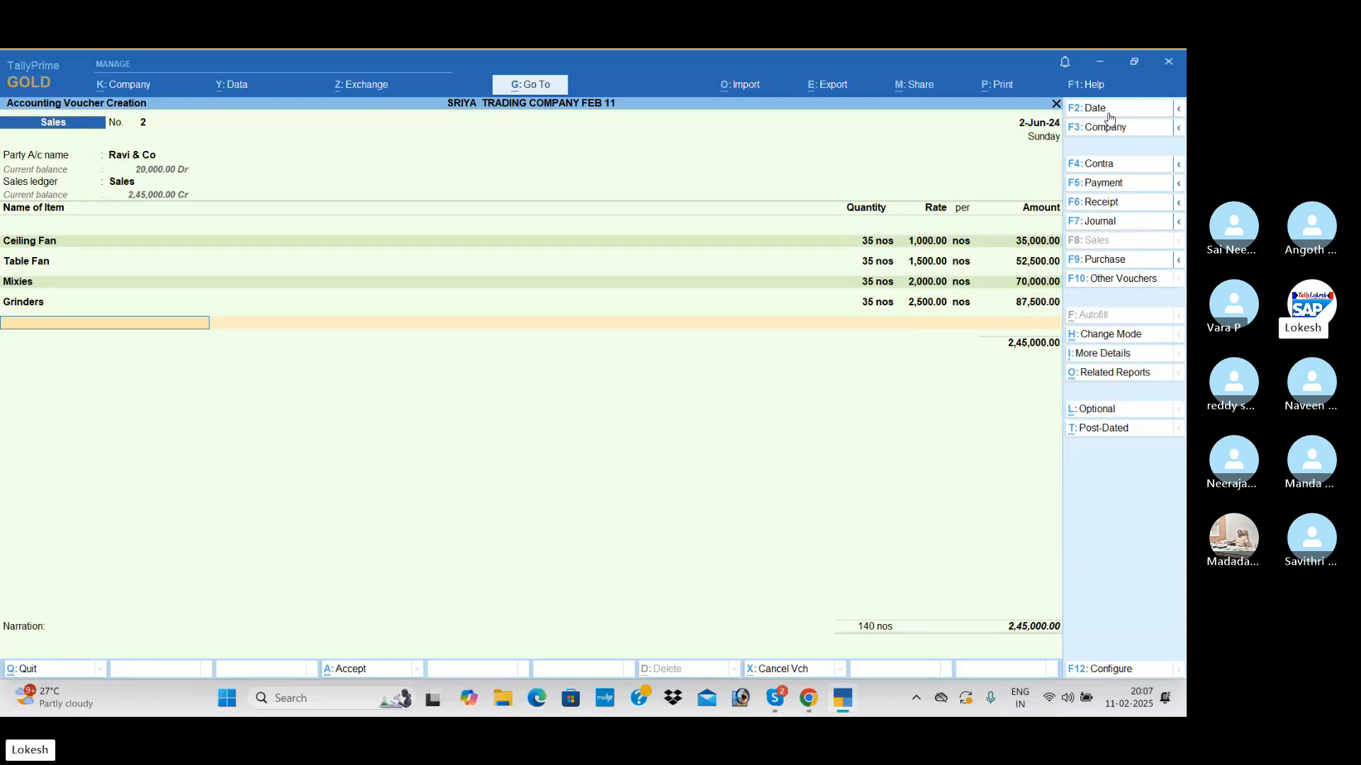
End the item list, apply Tax at 4 % to the second sales voucher and save it.
key("Return")
type("Ta")
key("Return")
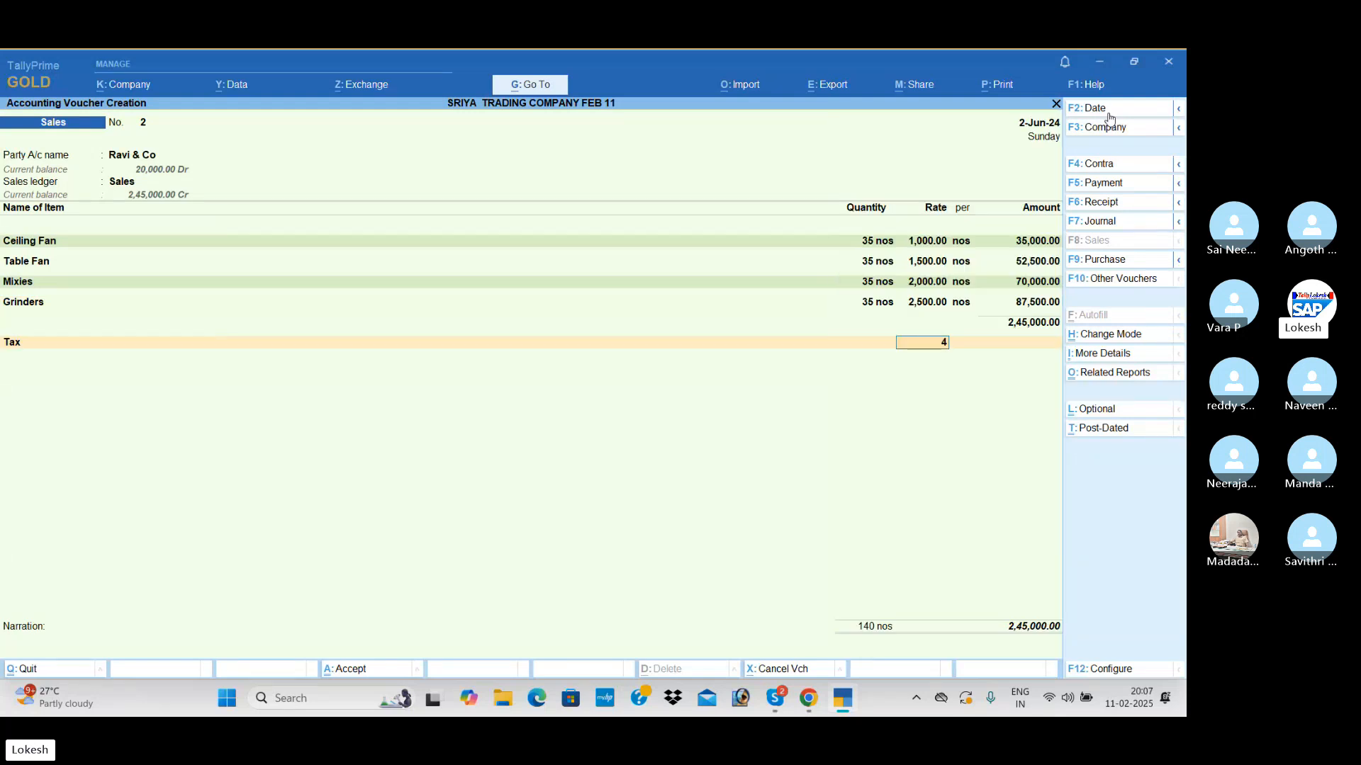
key("Return")
key("Return")
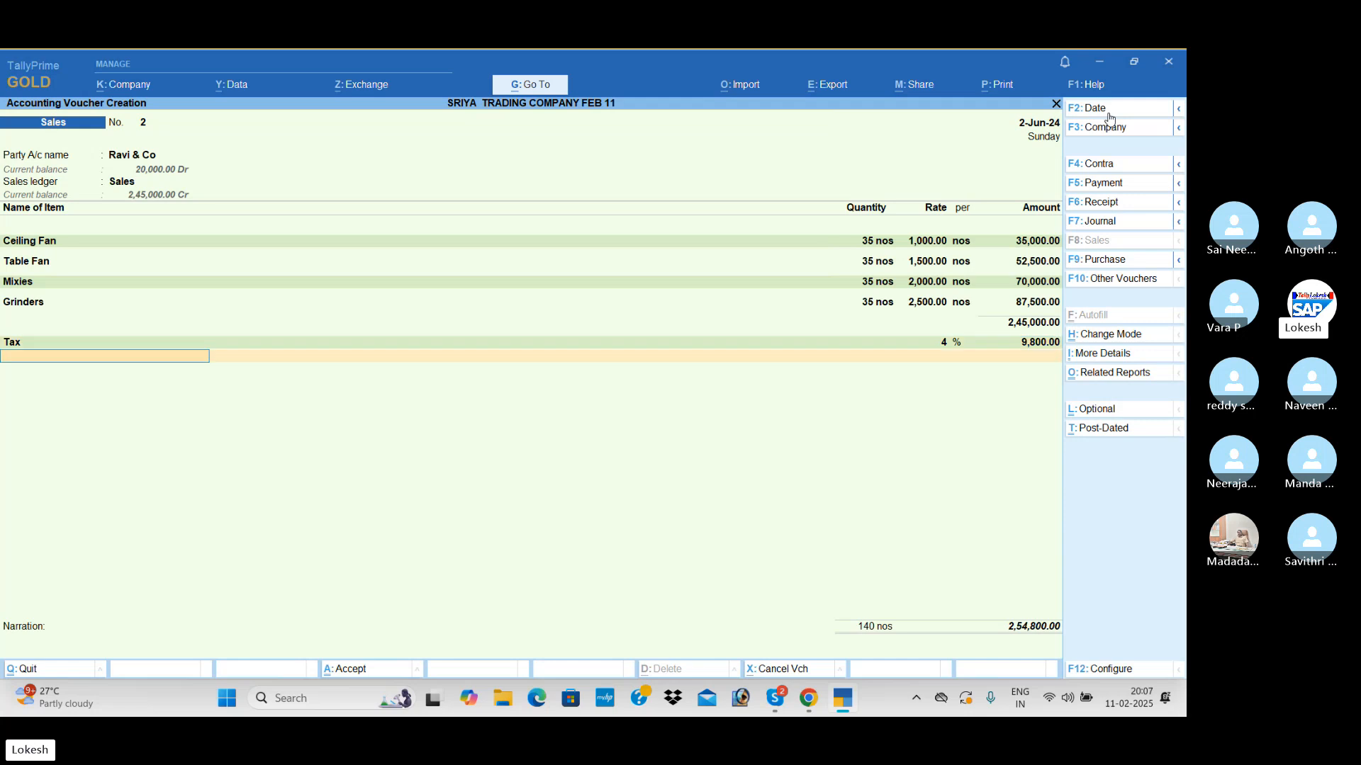
key("Return")
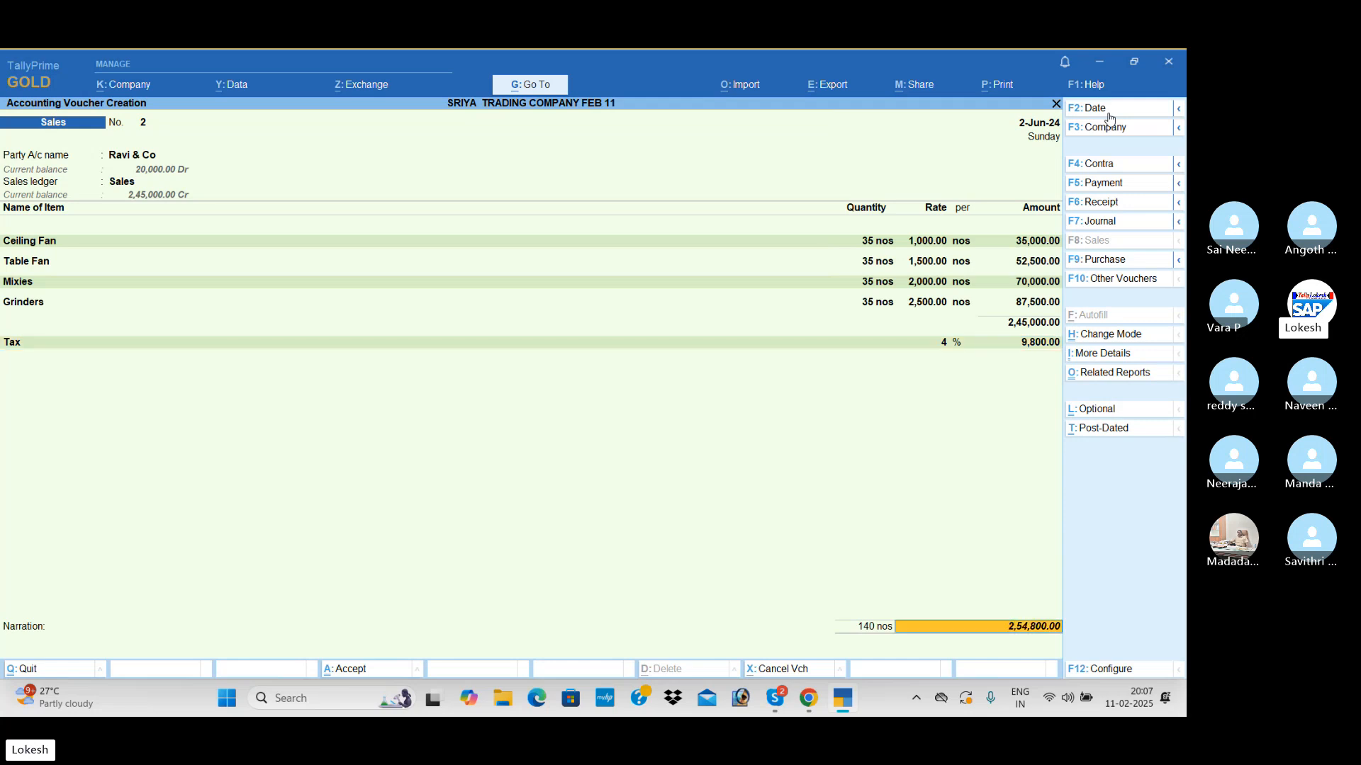
key("Return")
key("Return")
key("Return")
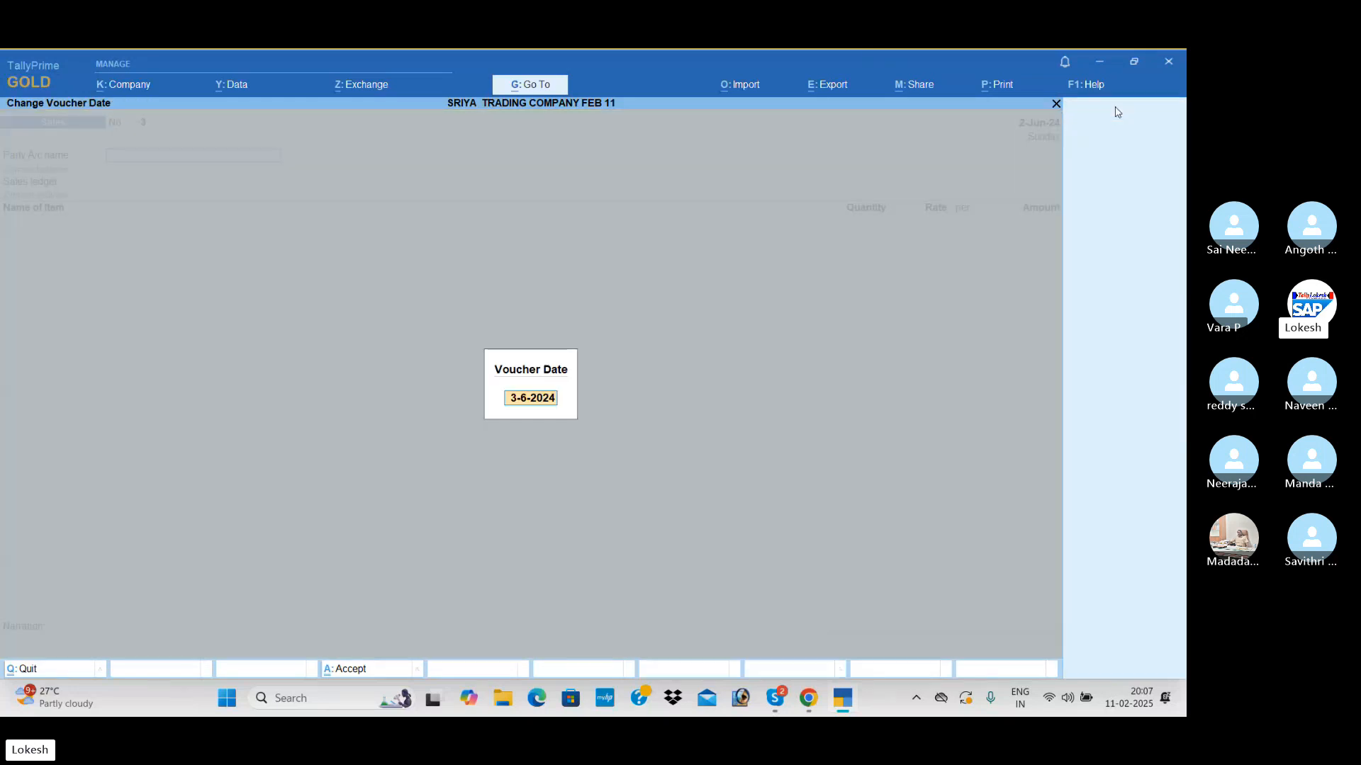
Date the third sales voucher 31-7-2024 and set Cash as the party with Sales as the sales ledger.
left_click(1115, 112)
type("31-7")
key("Return")
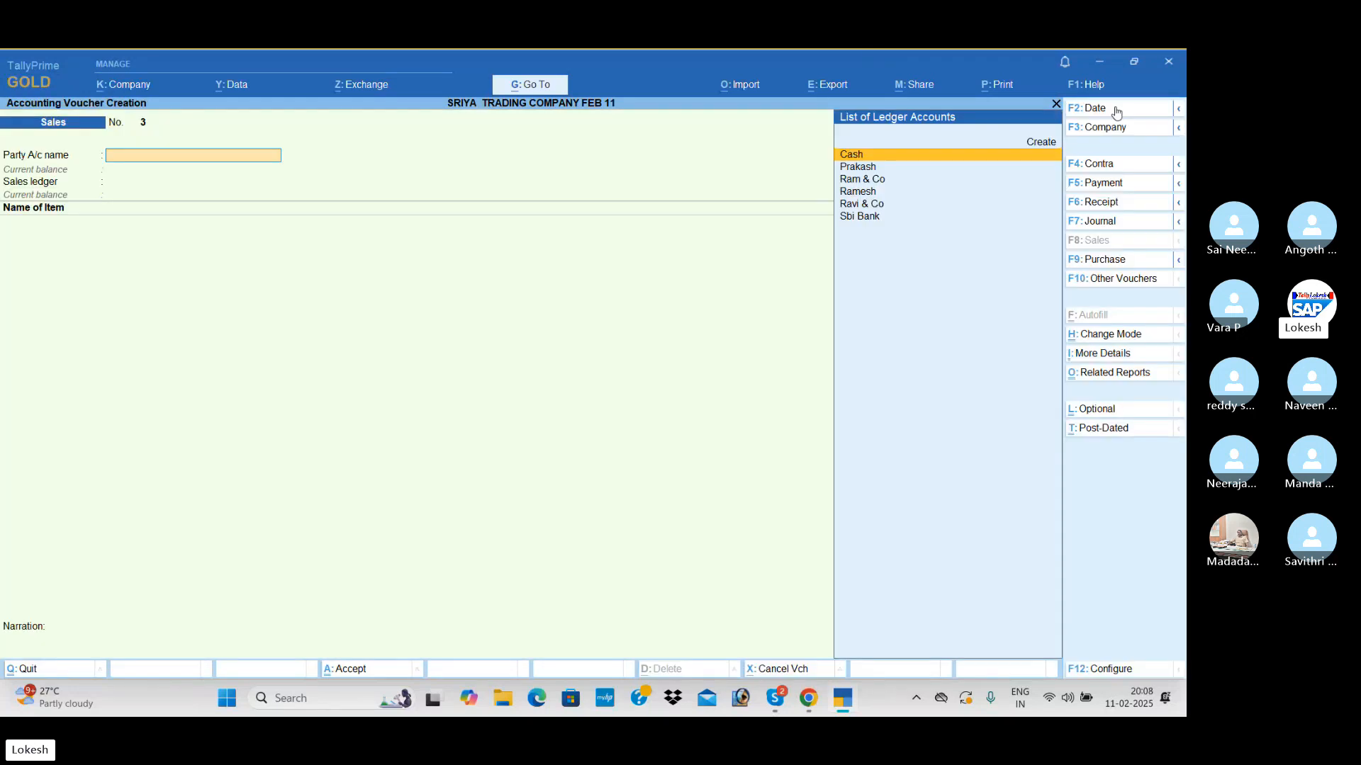
key("Return")
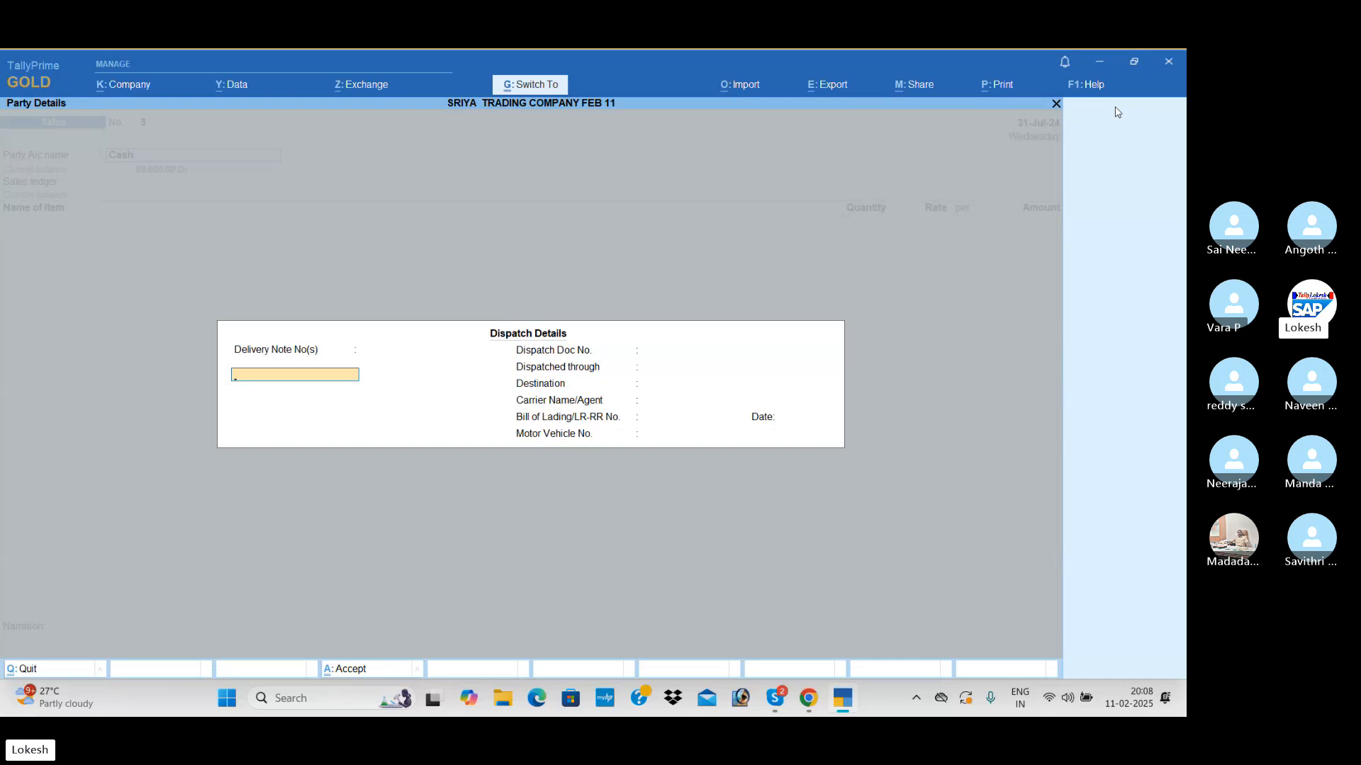
key("ctrl+a")
key("ctrl+a")
key("Return")
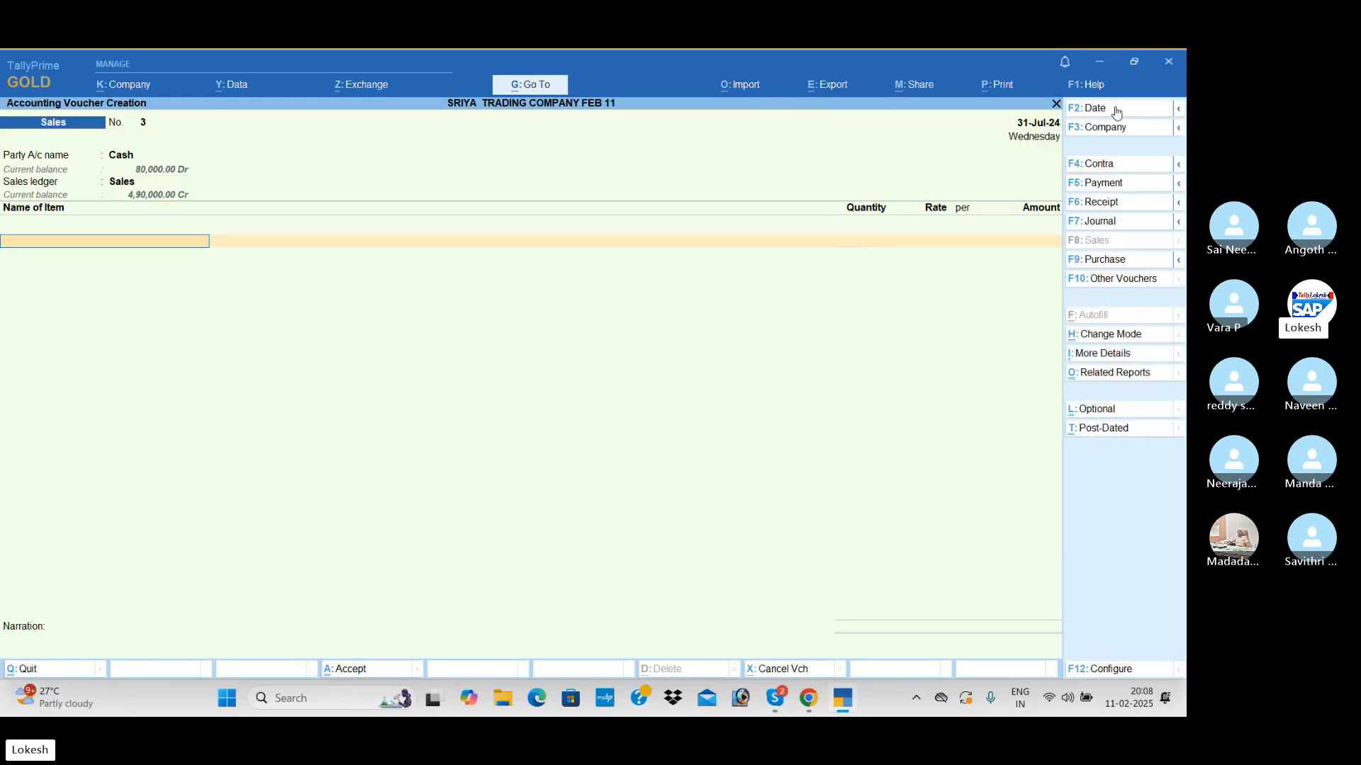
Add Ceiling Fan to the third sales voucher with a quantity of 25 nos at a rate of 1,000.
key("Return")
type("25")
key("Return")
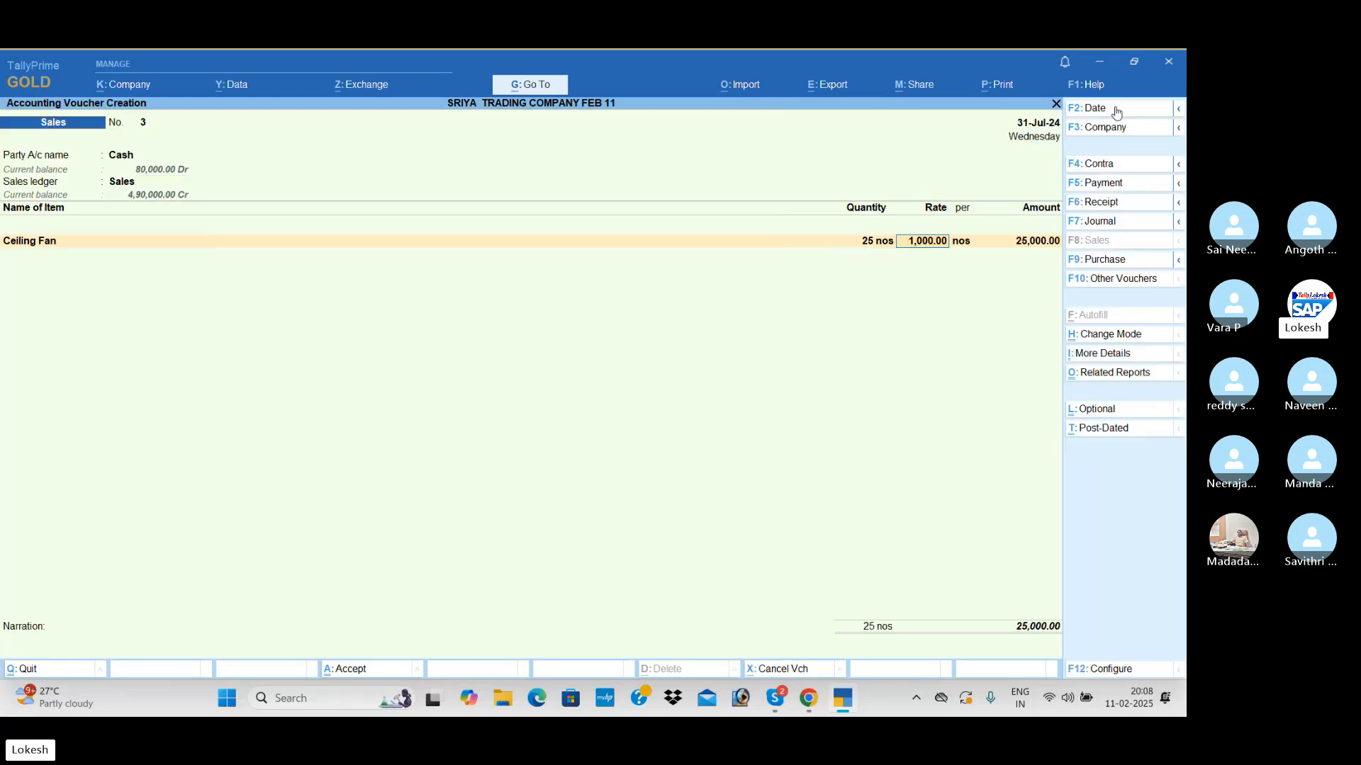
key("Return")
key("Return")
key("Return")
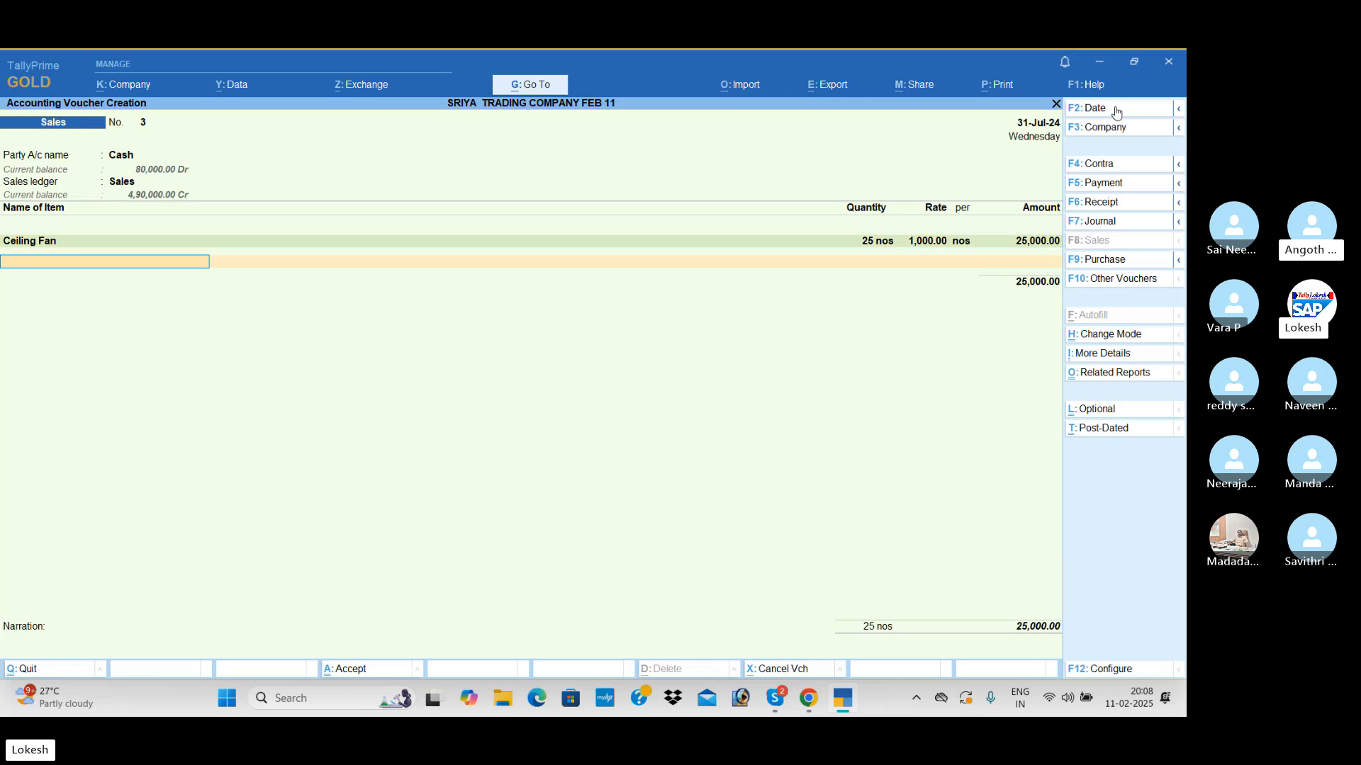
Add Table Fan to the third sales voucher with a quantity of 25 nos at a rate of 1,500.
type("t")
key("Return")
type("25")
key("Return")
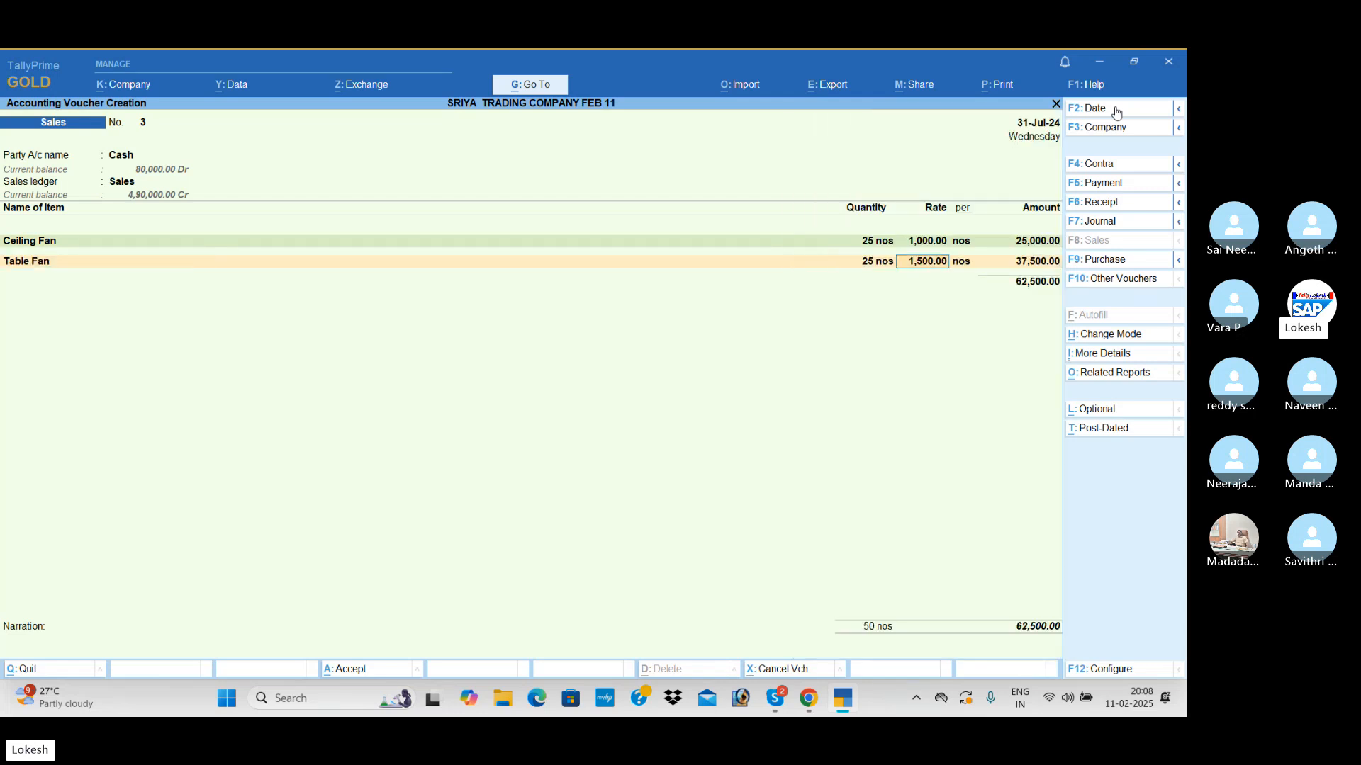
key("Return")
key("Return")
key("Return")
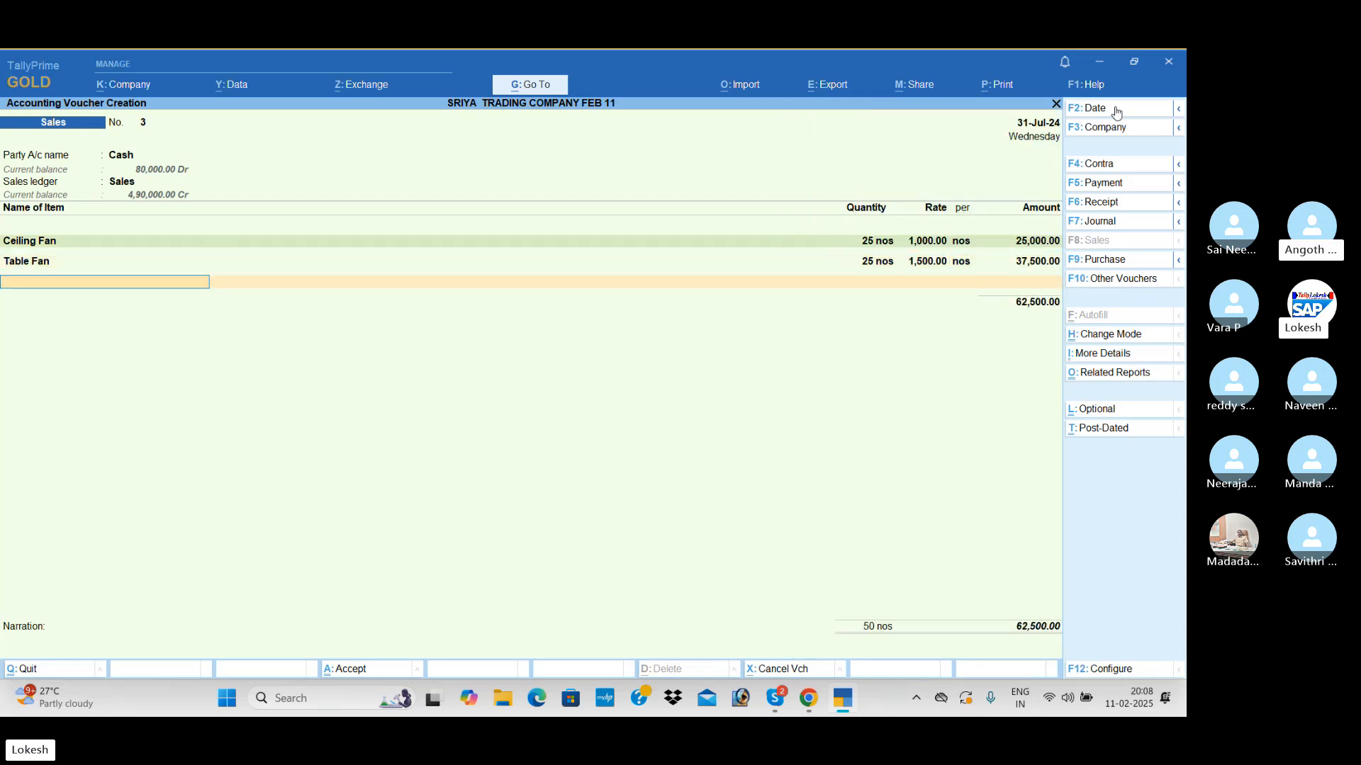
Add Mixies to the third sales voucher with a quantity of 25 nos at a rate of 2,000.
type("m")
key("Return")
type("25")
key("Return")
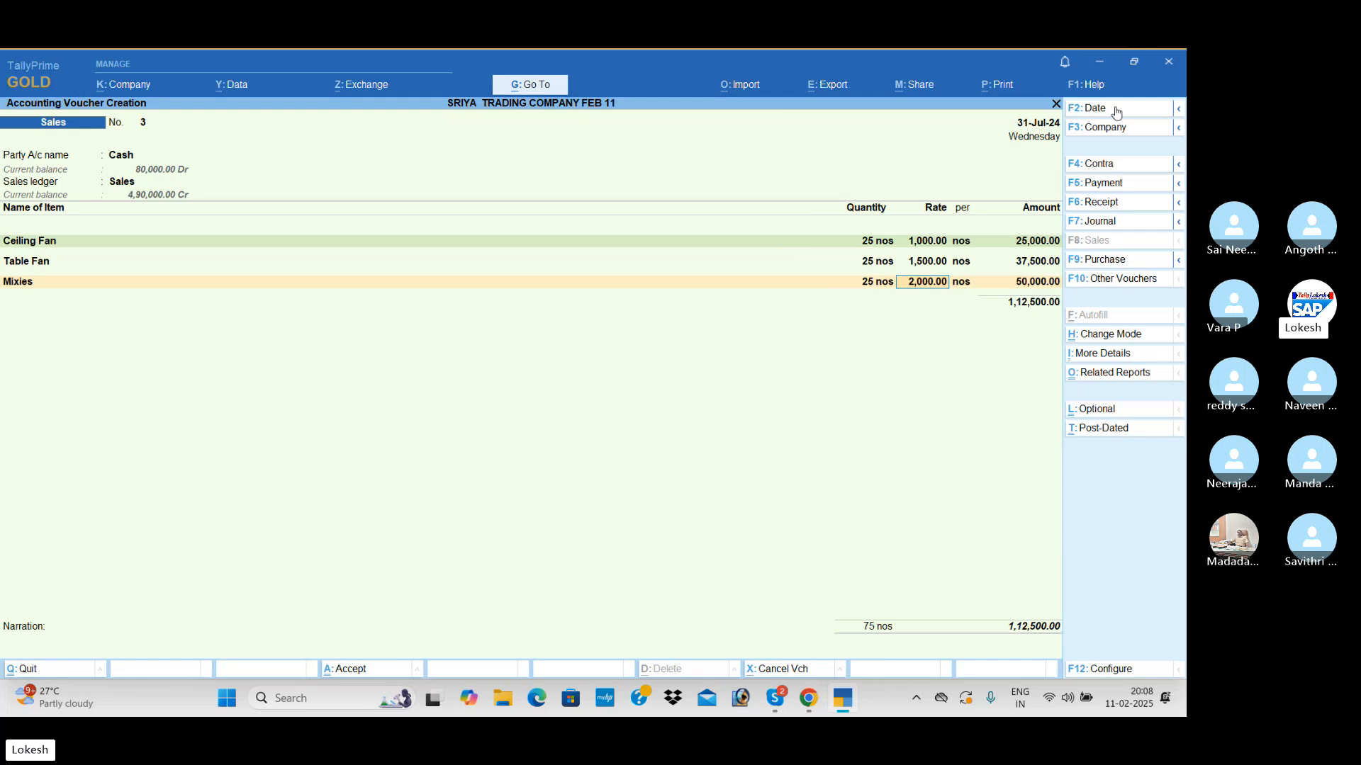
key("Return")
key("Return")
key("Return")
Add Grinders to the third sales voucher with a quantity of 25 nos at a rate of 2,500.
type("g")
key("Return")
type("25")
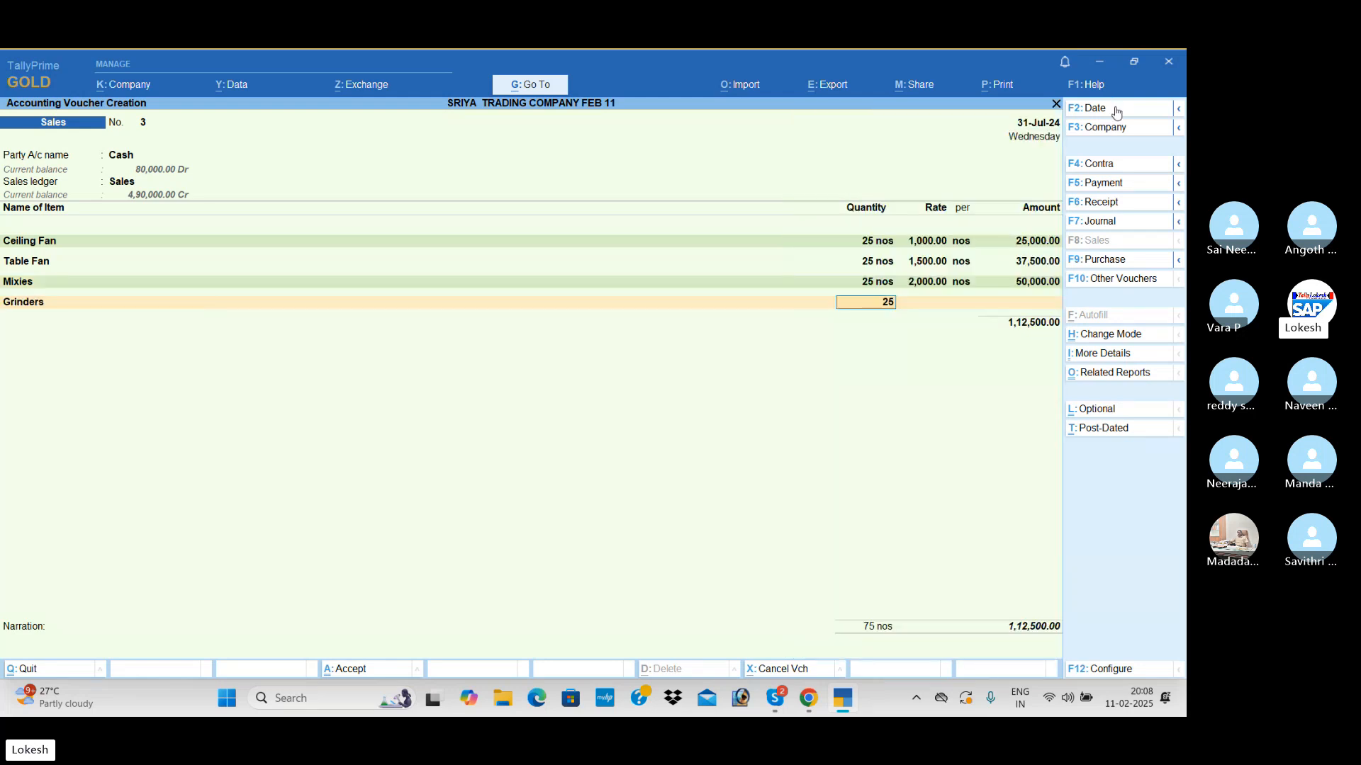
key("Return")
key("Return")
key("Return")
key("Return")
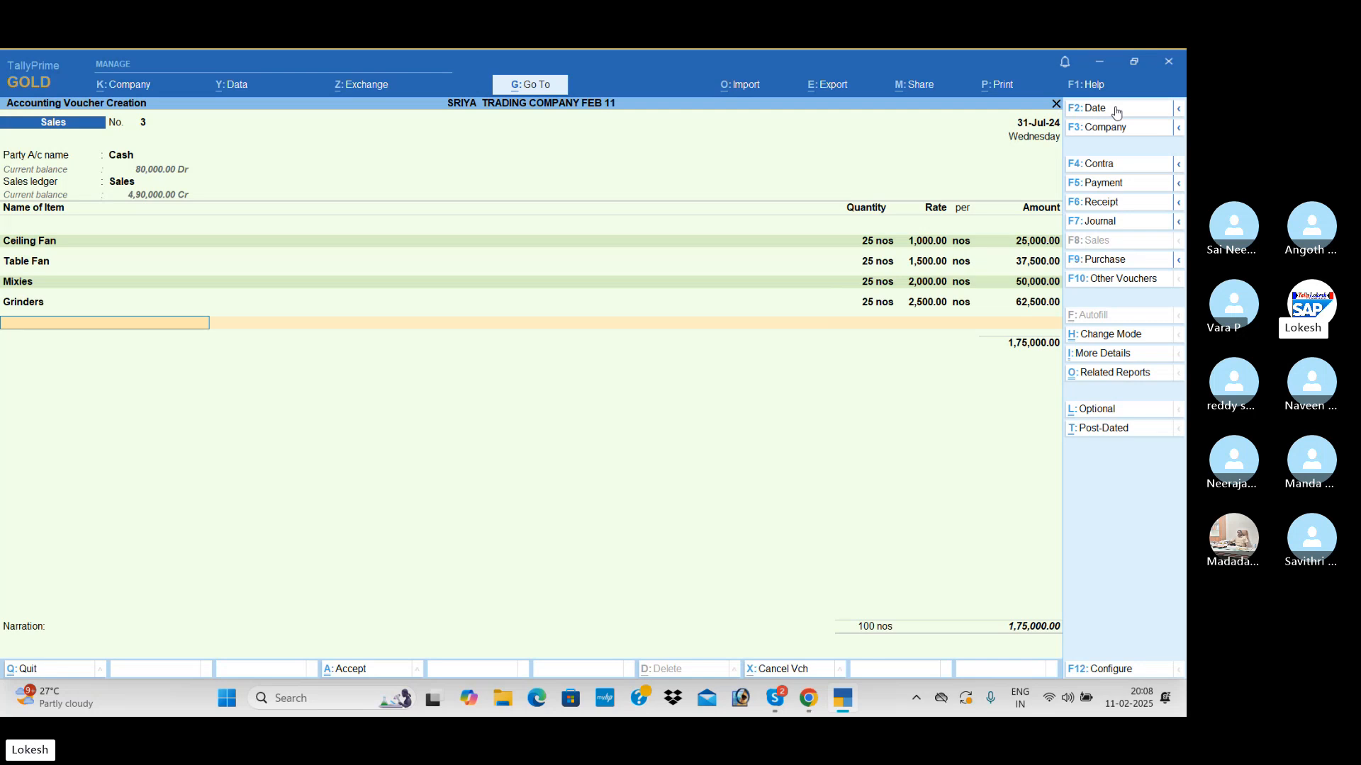
End the item list and create a ledger named Discount Allowed under Indirect Expenses, keeping the ledger type Not Applicable.
key("Return")
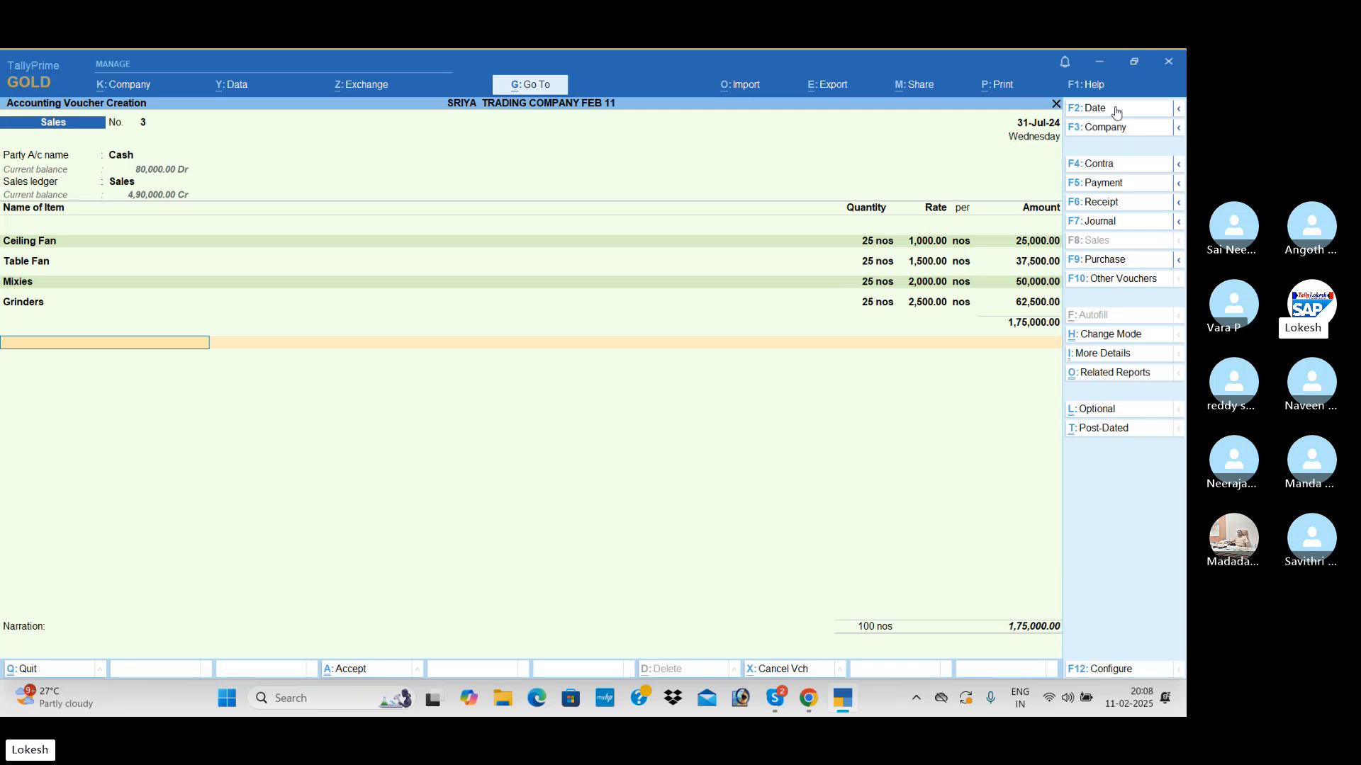
key("alt+c")
type("D")
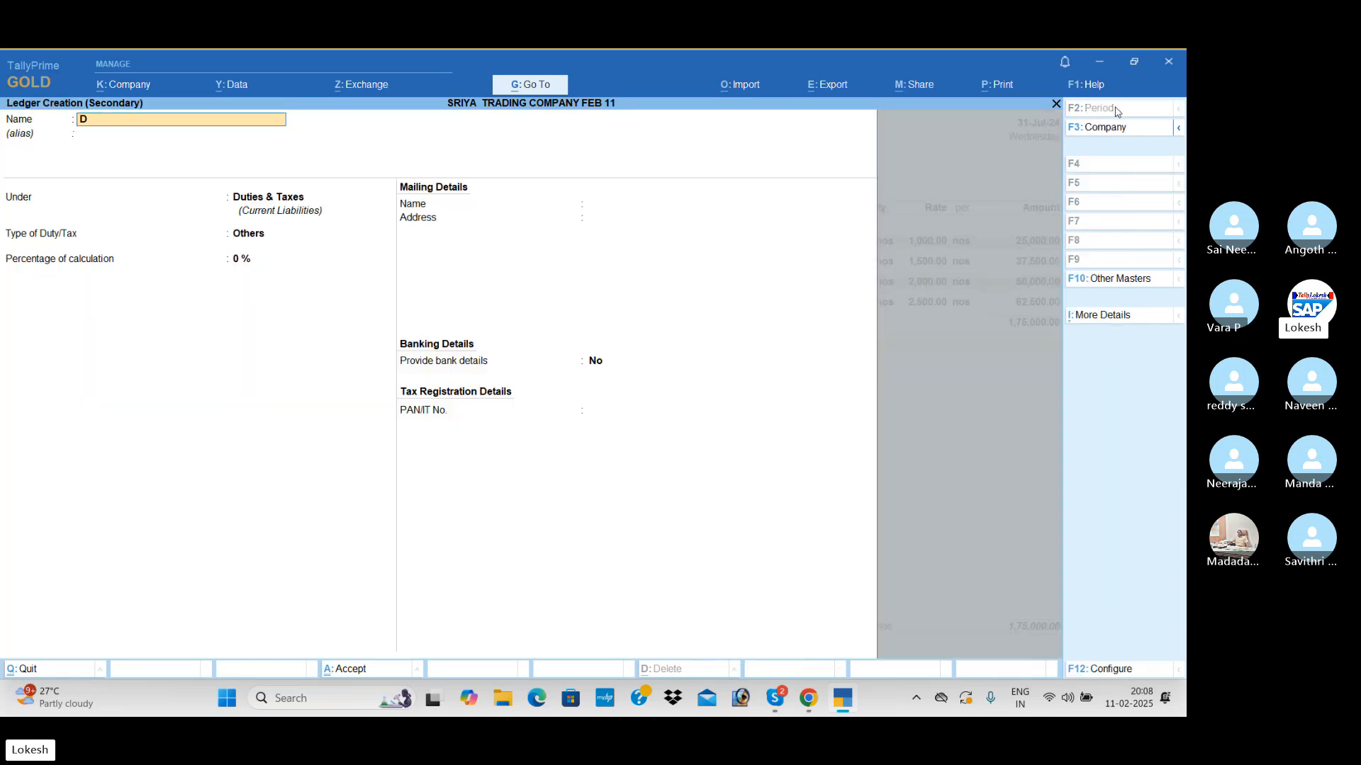
type("iscount allow")
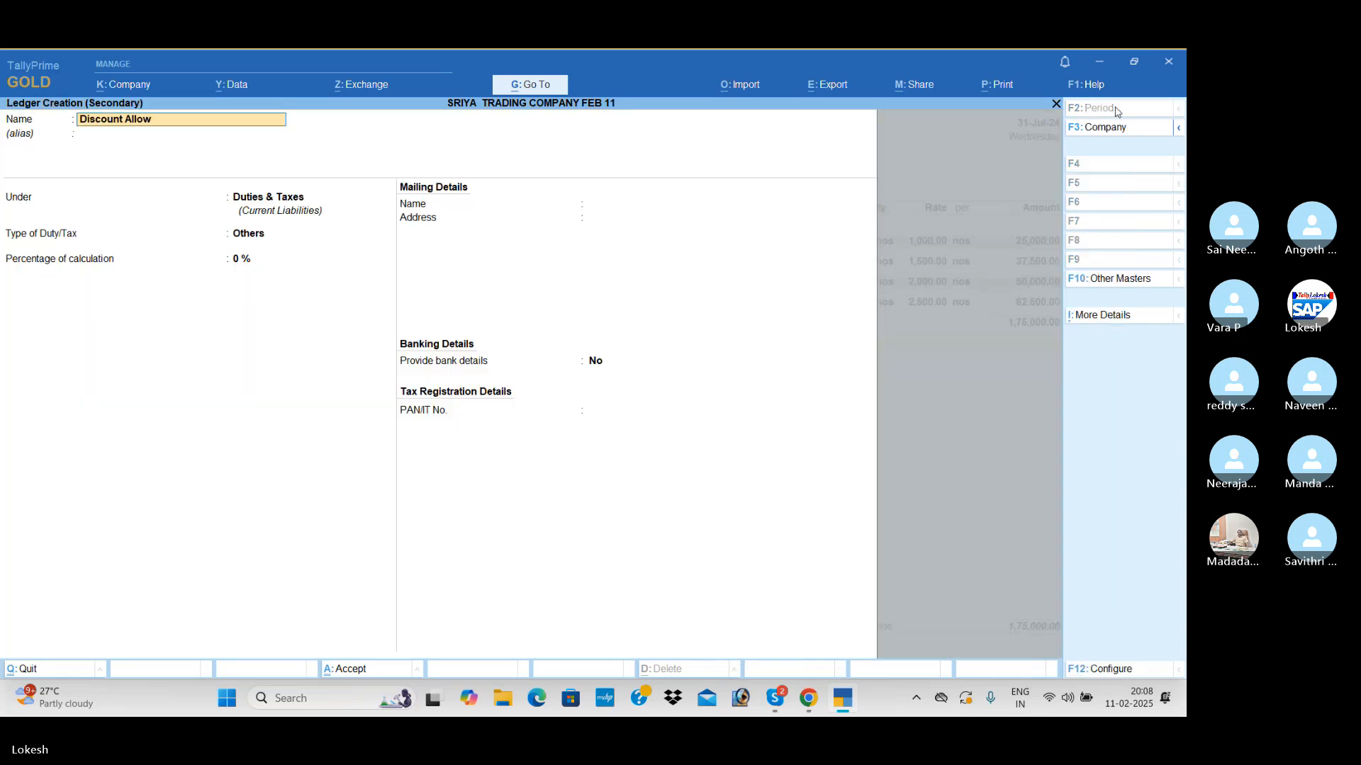
type("ed")
key("Return")
type("Ind")
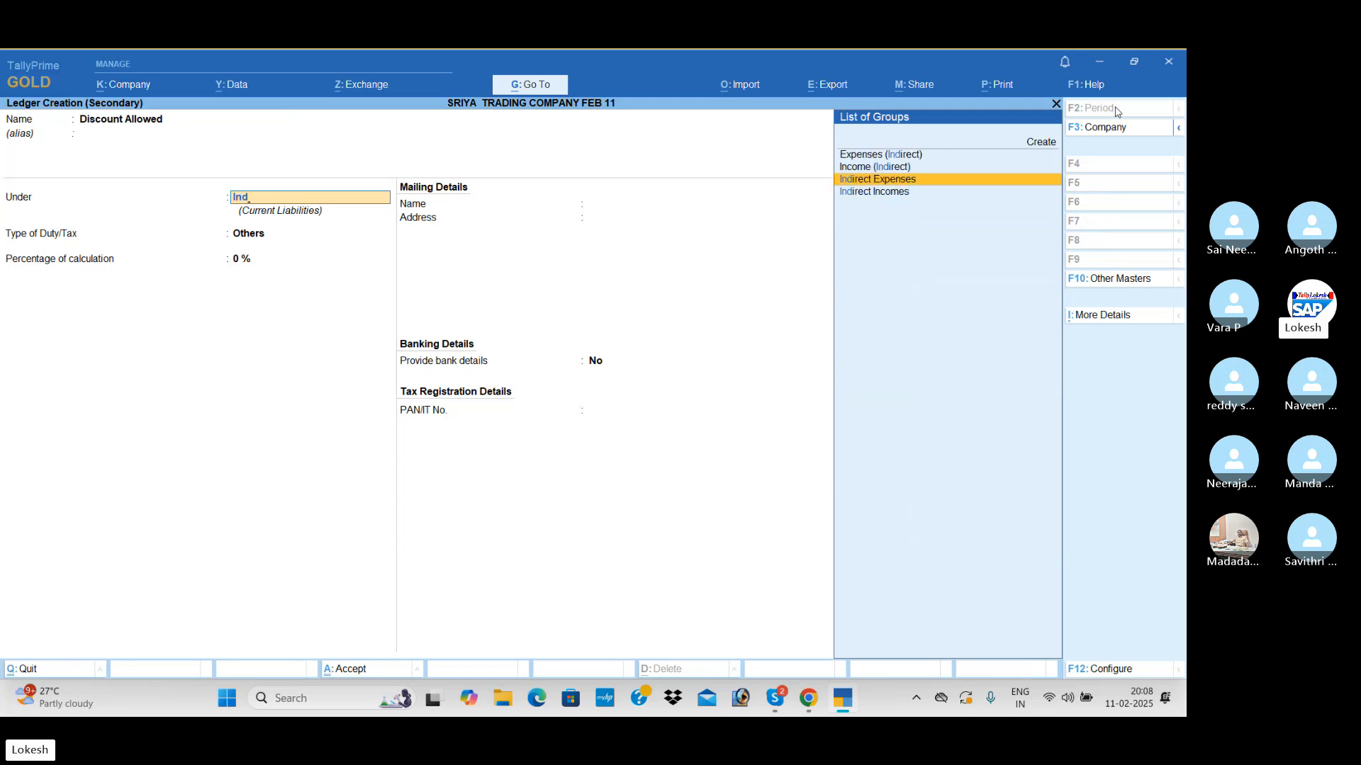
key("Return")
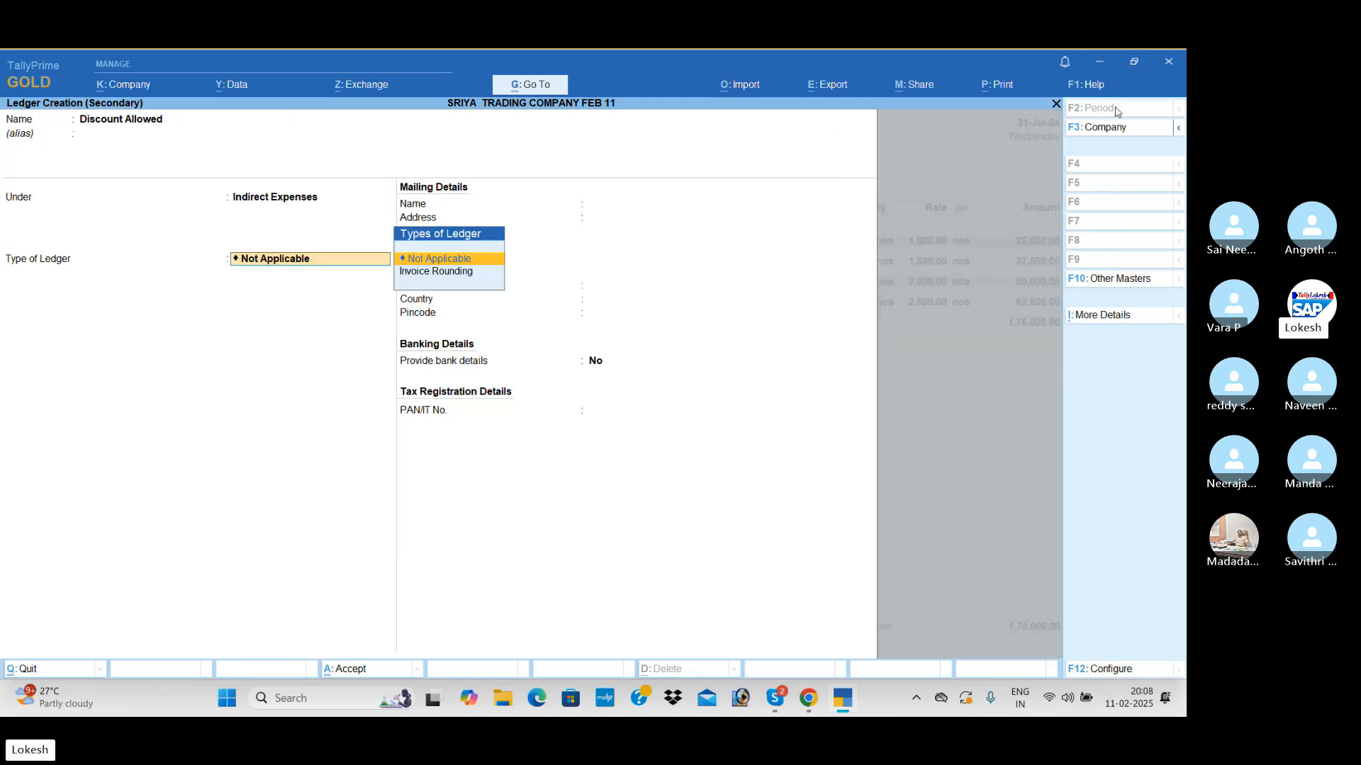
key("Return")
key("Return")
key("Return")
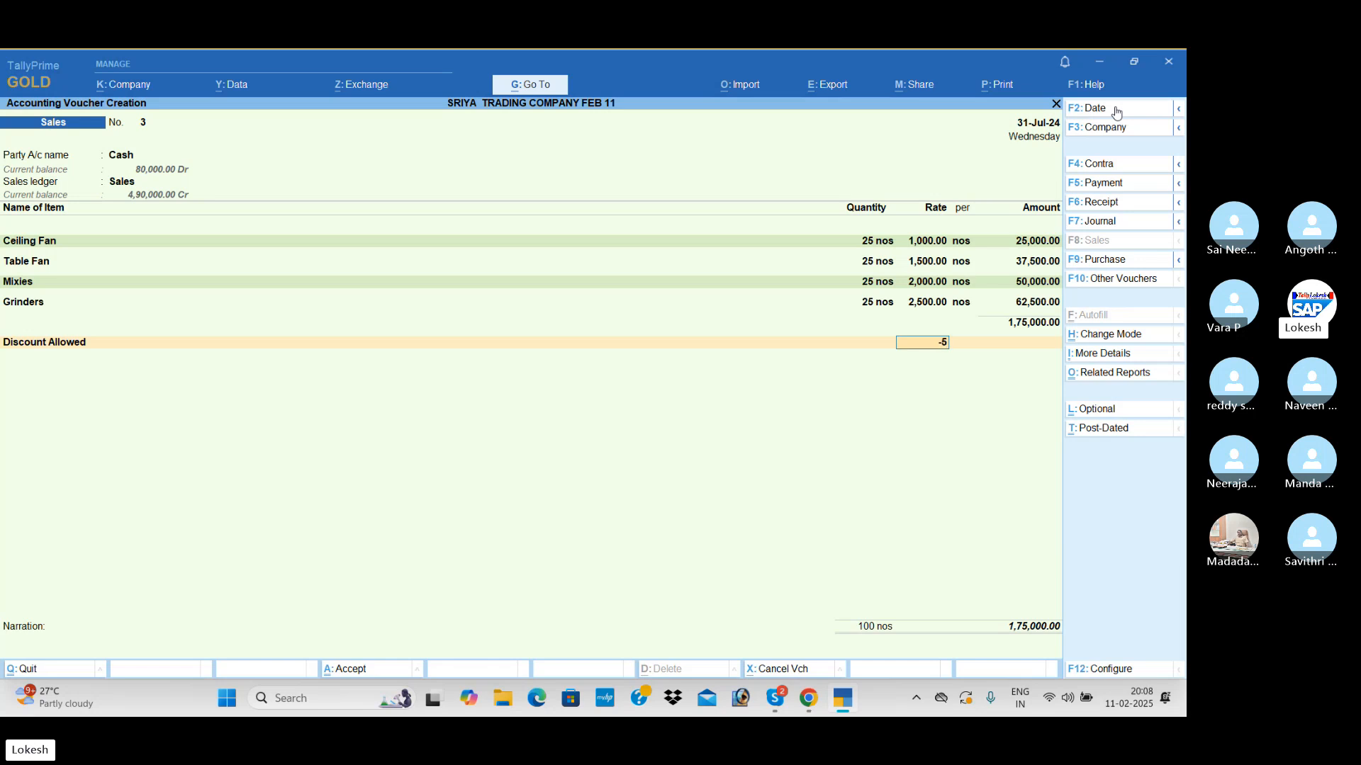
Apply Discount Allowed at -5 % to the third sales voucher.
key("Return")
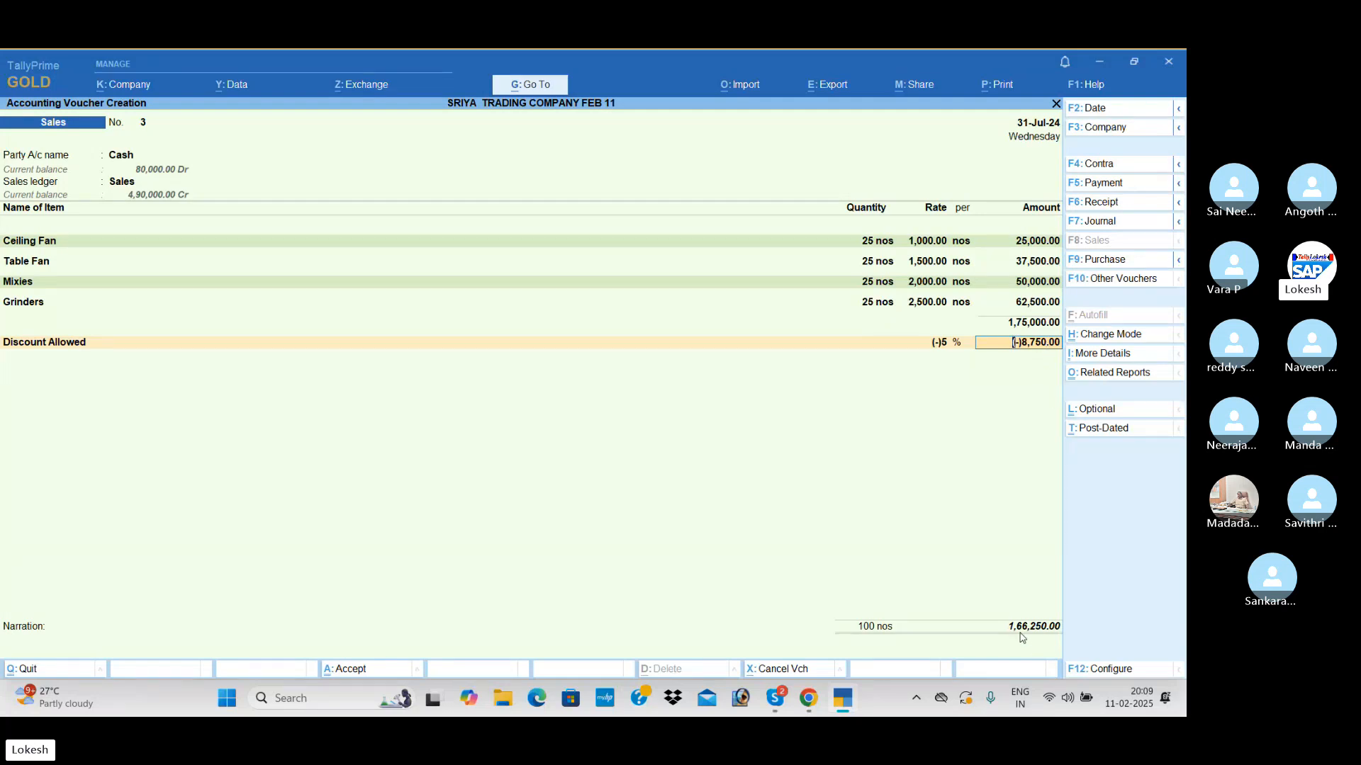
key("Return")
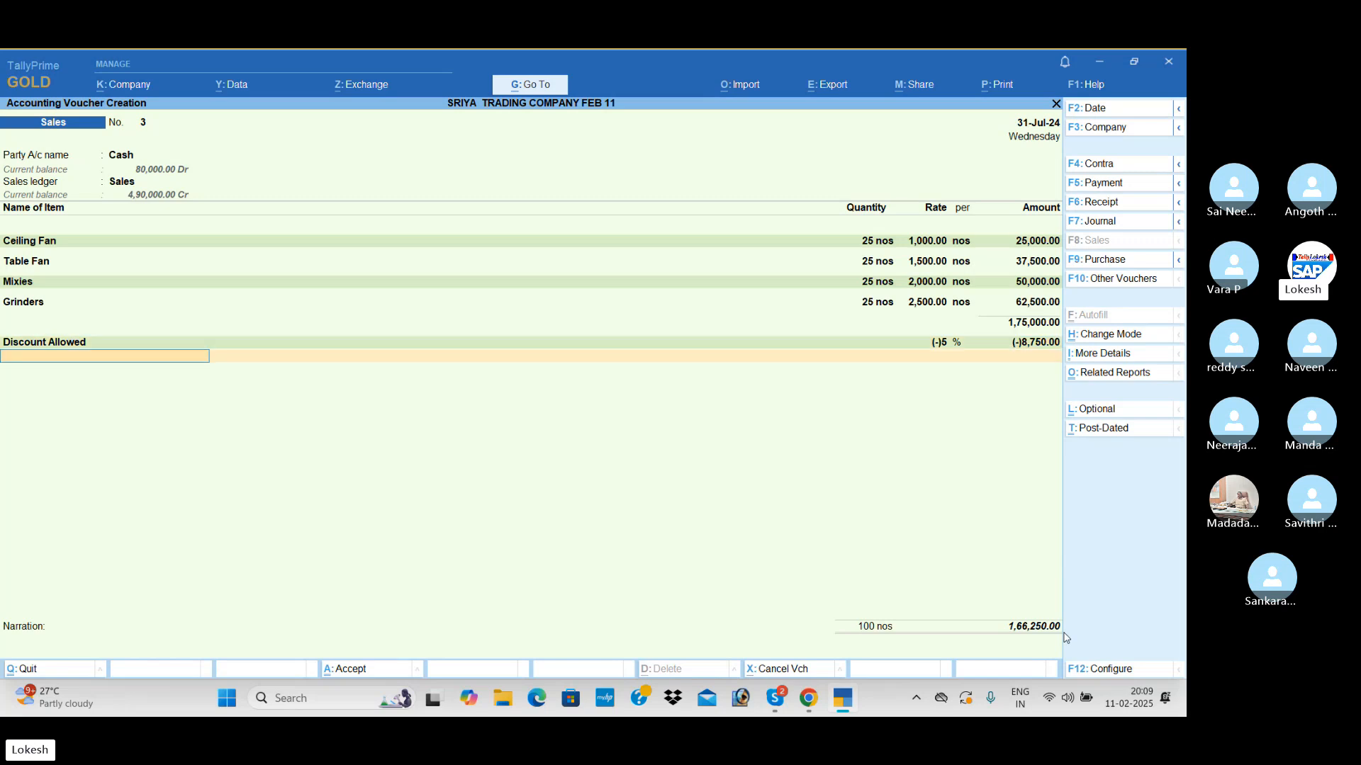
Add Tax at 4 % to the third sales voucher and save it.
type("t")
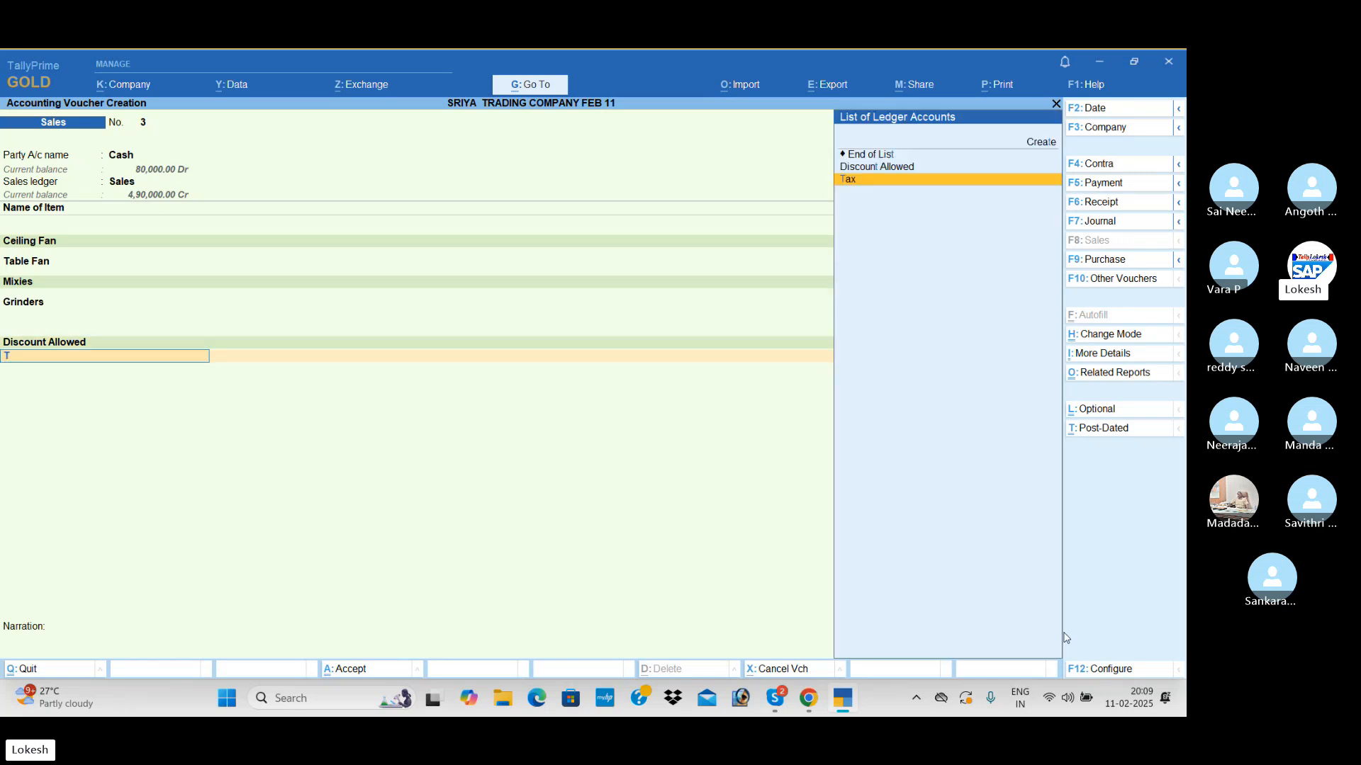
key("Return")
key("Return")
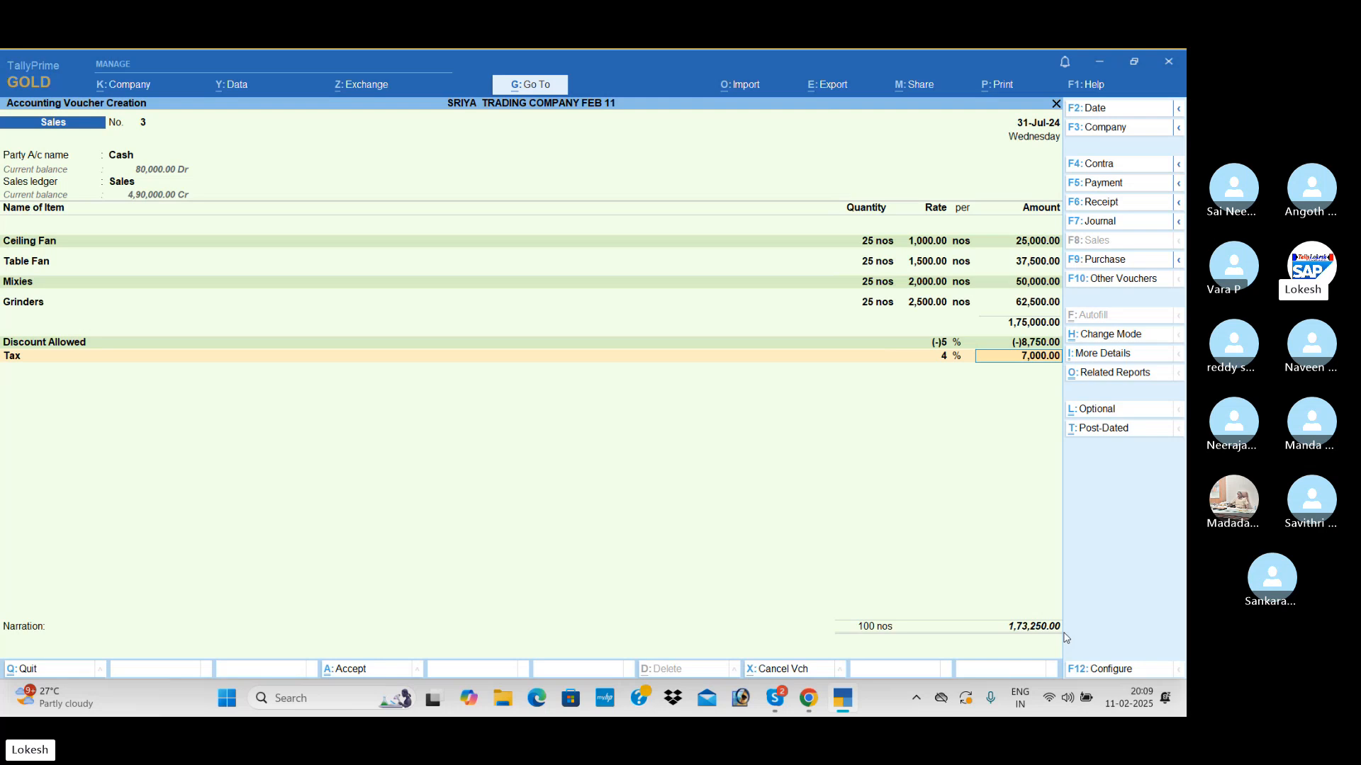
key("Return")
key("Return")
key("Return")
key("Return")
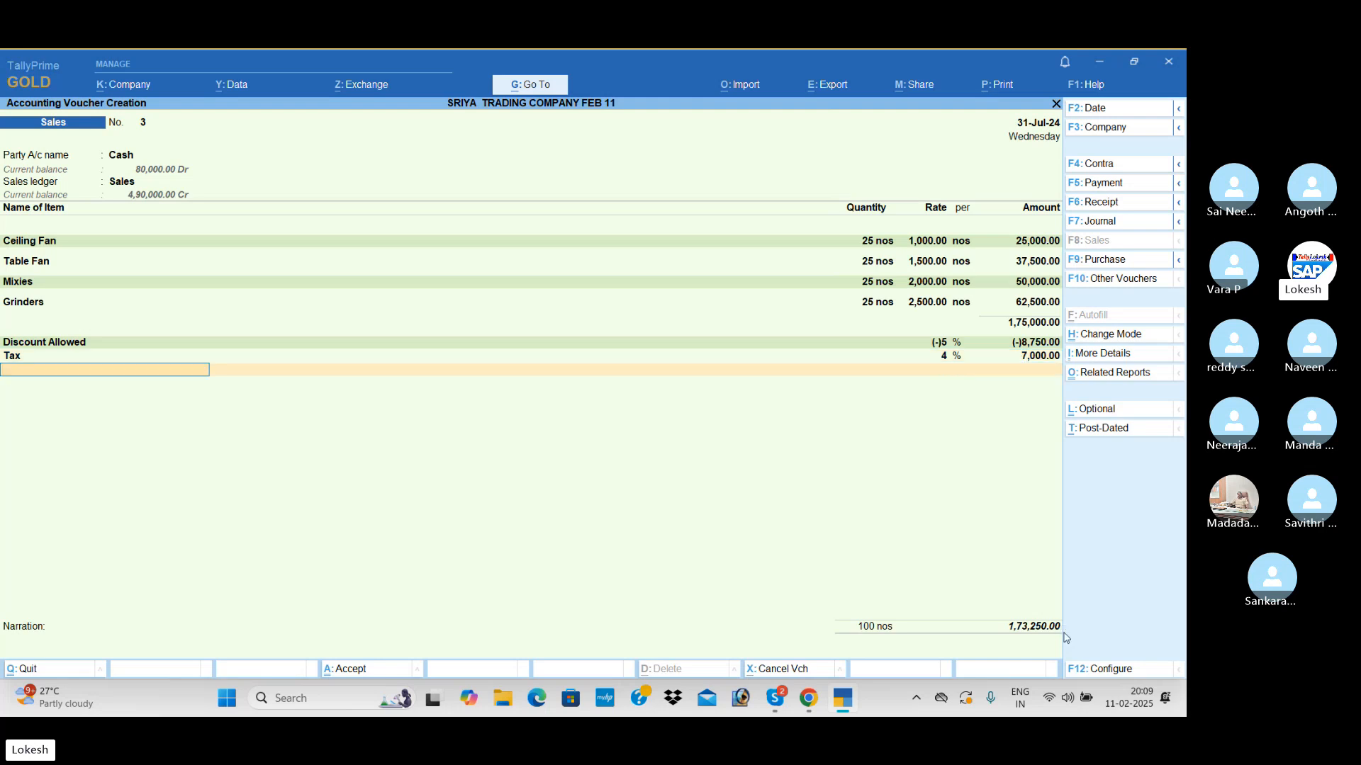
key("Return")
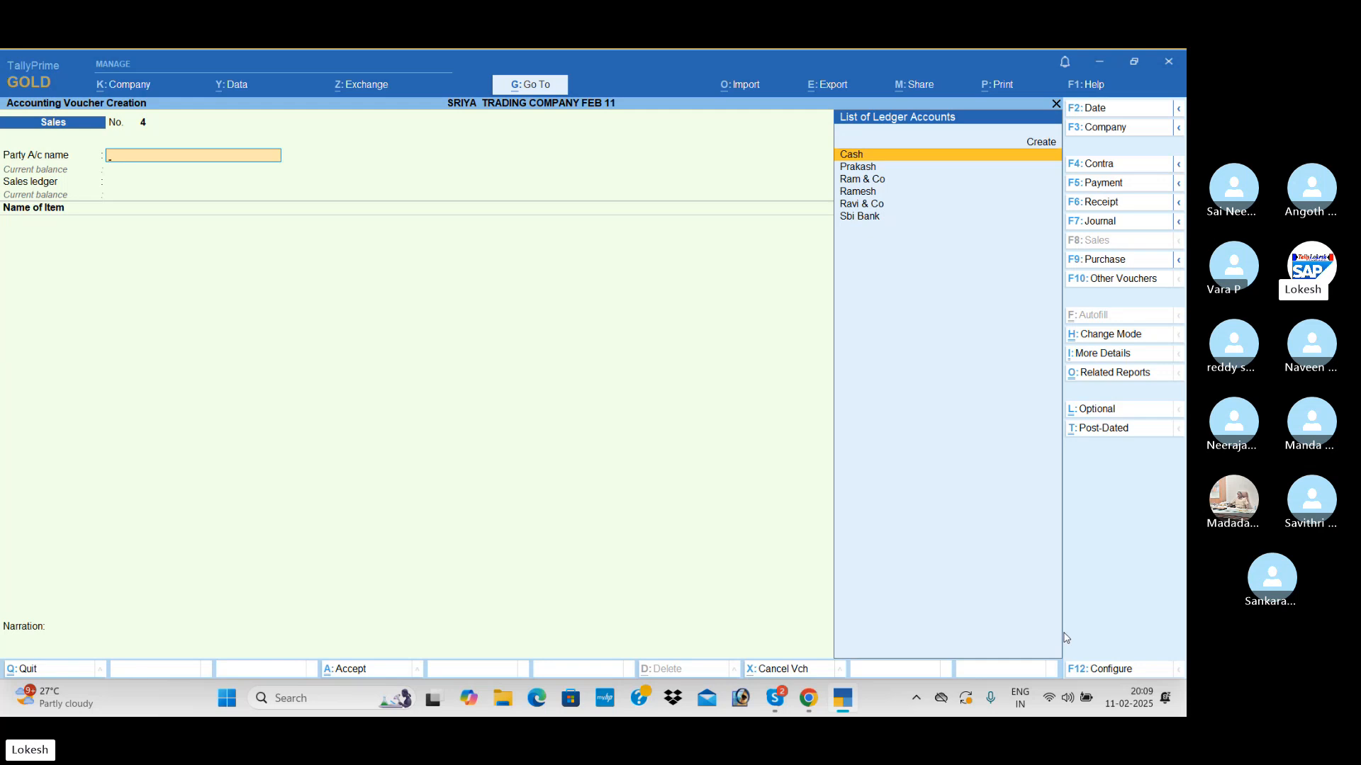
Leave voucher creation and display the Day Book for the unrestricted period by clearing both the From and To dates.
key("Escape")
key("y")
key("Down")
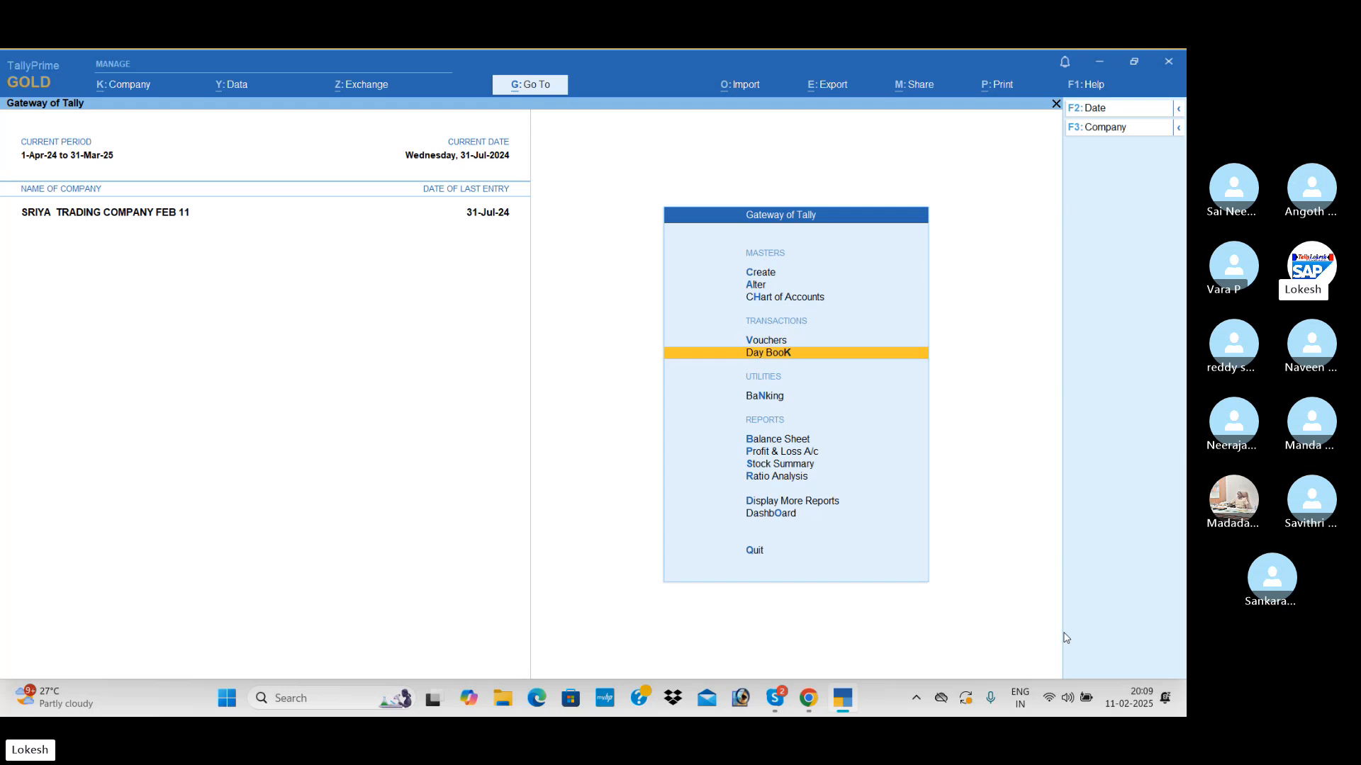
key("Return")
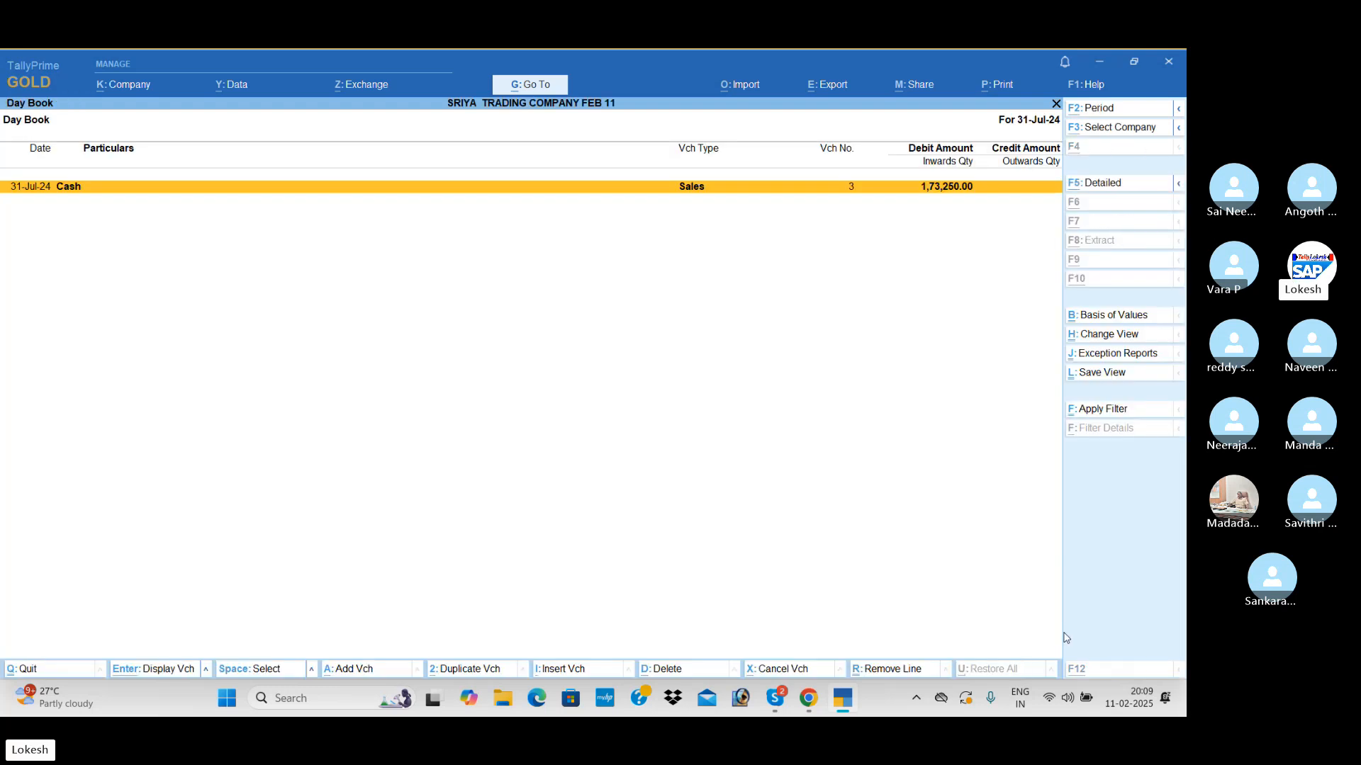
key("alt+F2")
key("BackSpace")
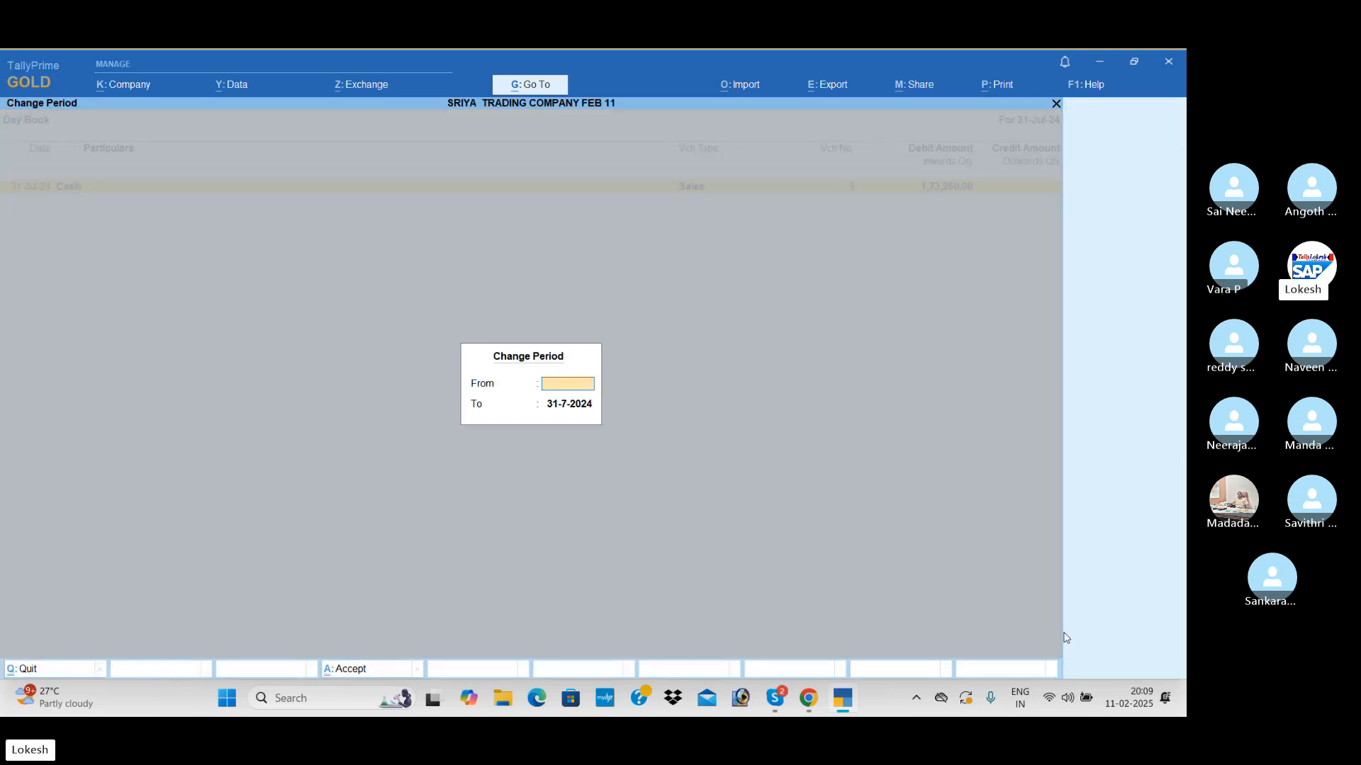
key("Return")
key("BackSpace")
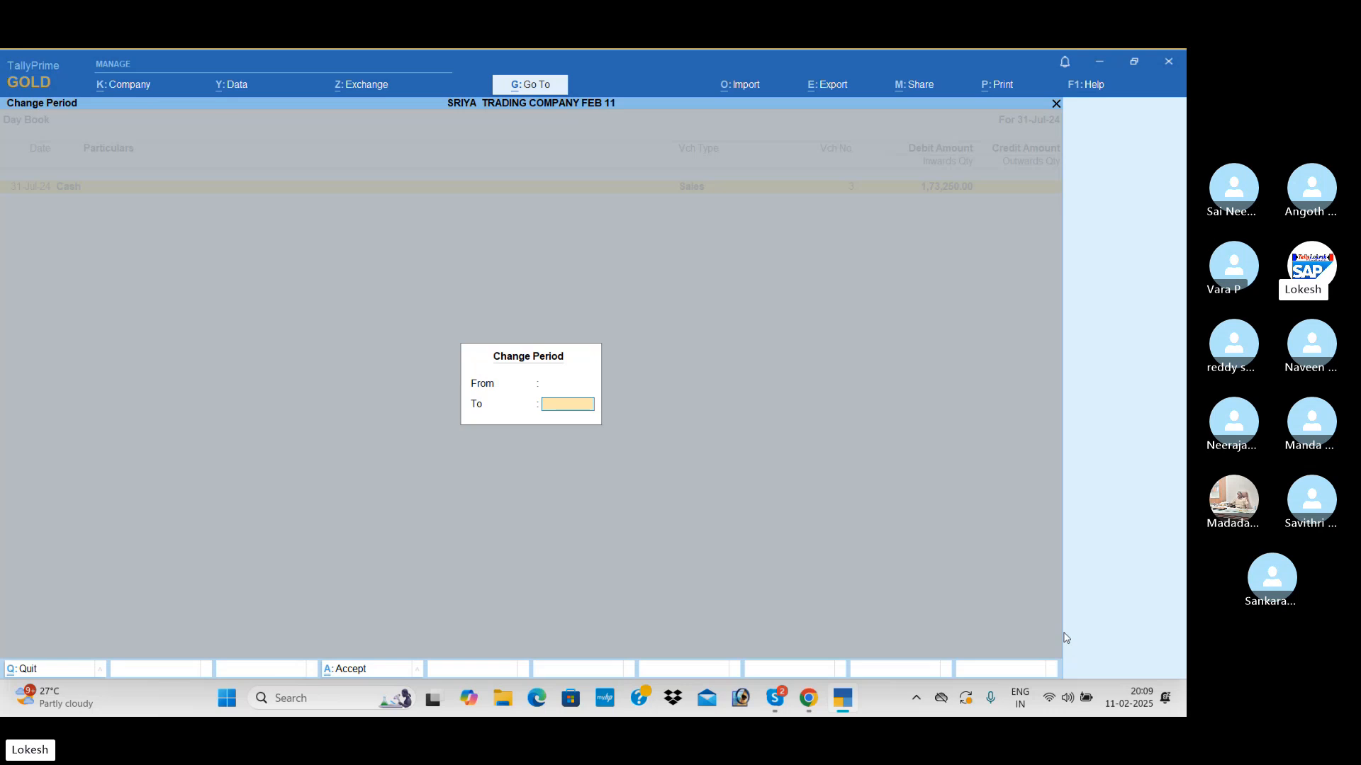
key("Return")
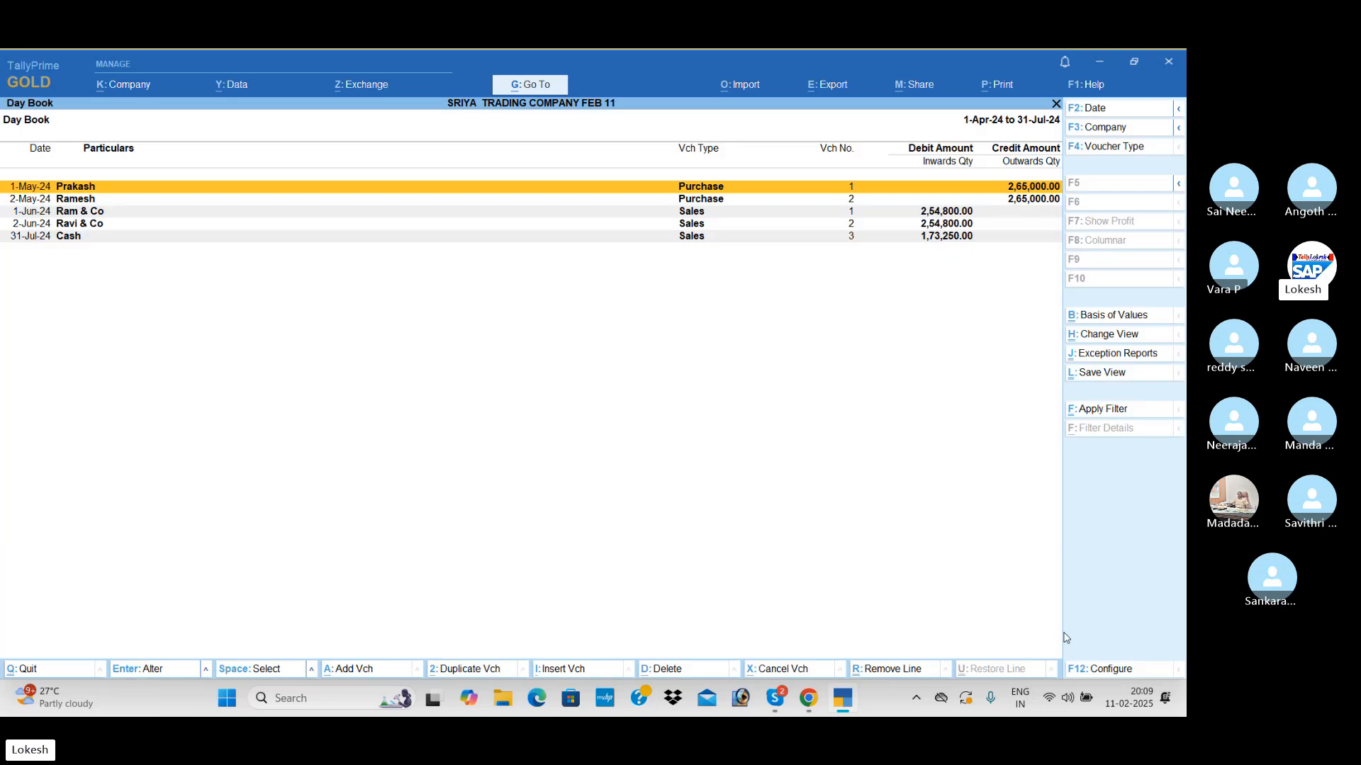
Calculate 80% of 254800 for the sales receipts and 70% of 265000 for the purchase payments with the built-in calculator.
key("ctrl+n")
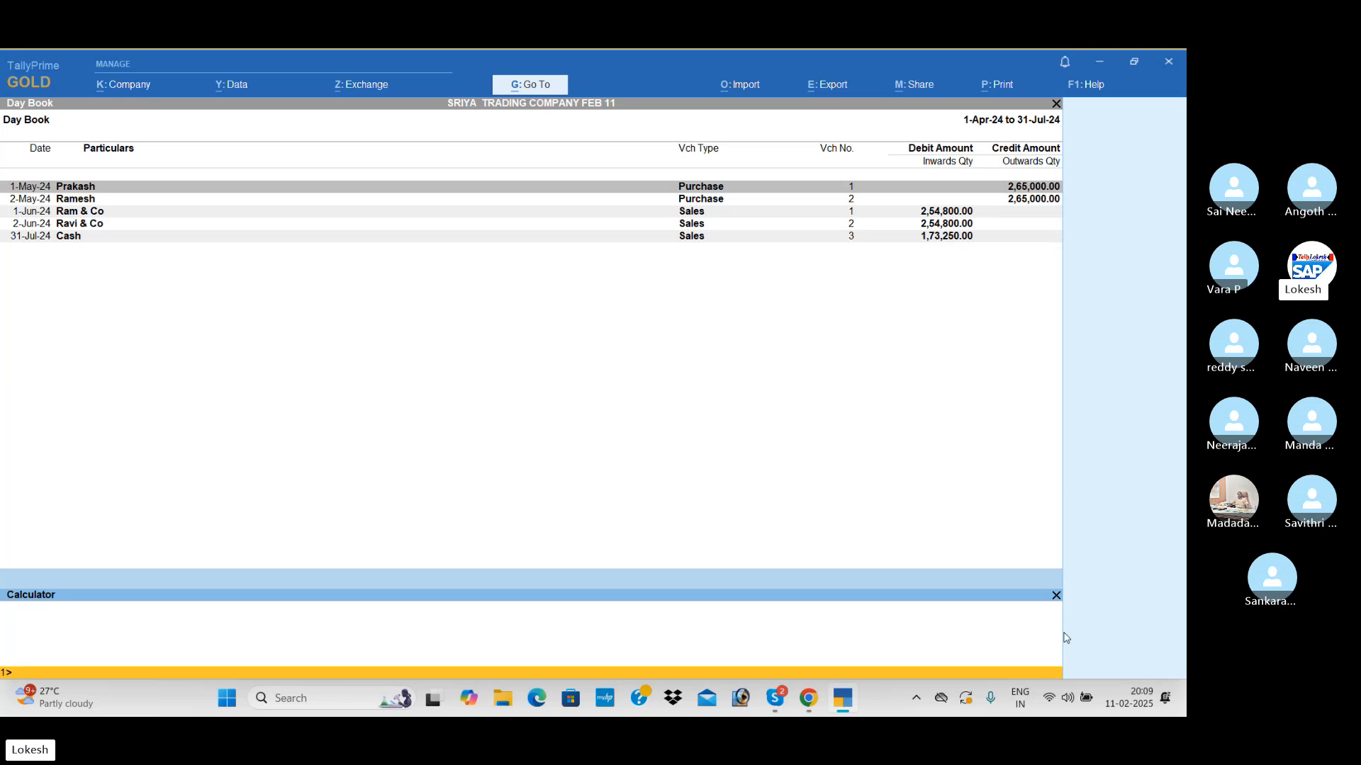
left_click(929, 217)
left_click(930, 214)
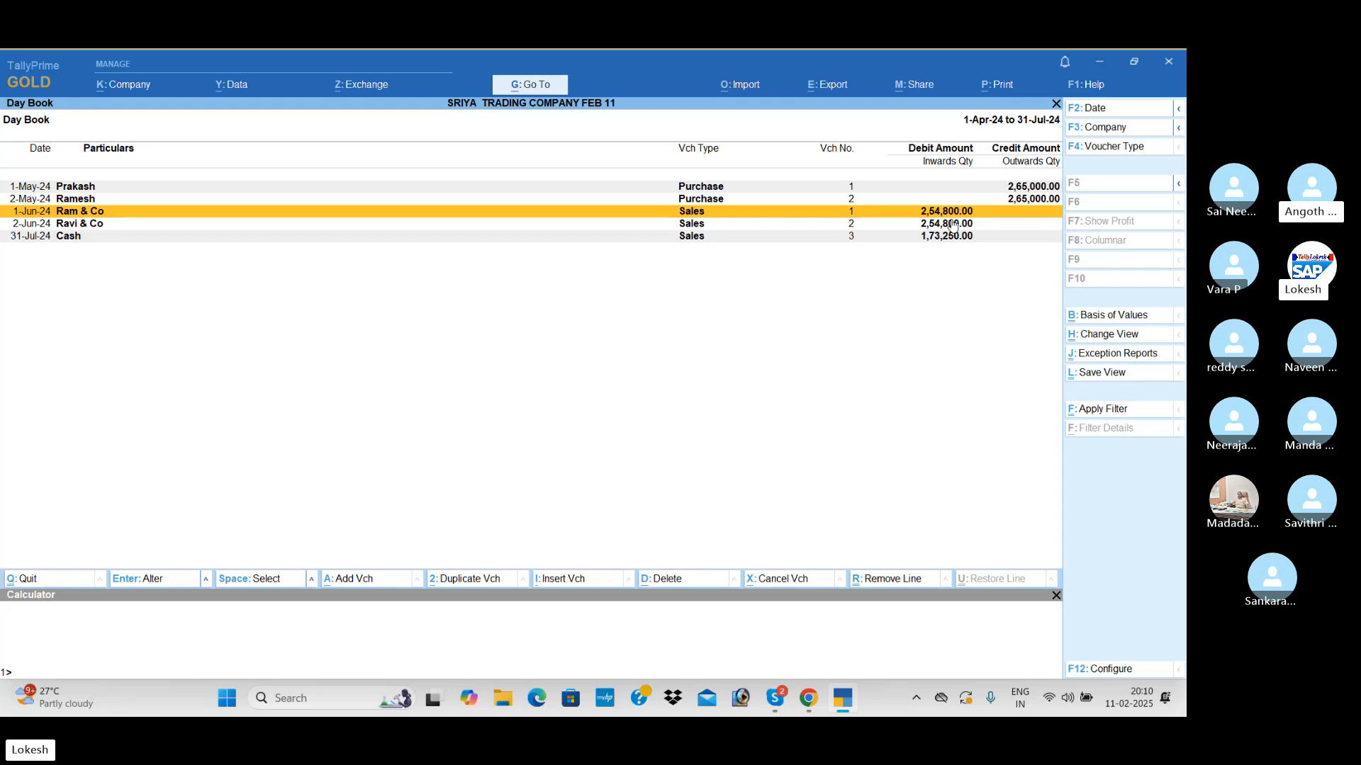
left_click(954, 225)
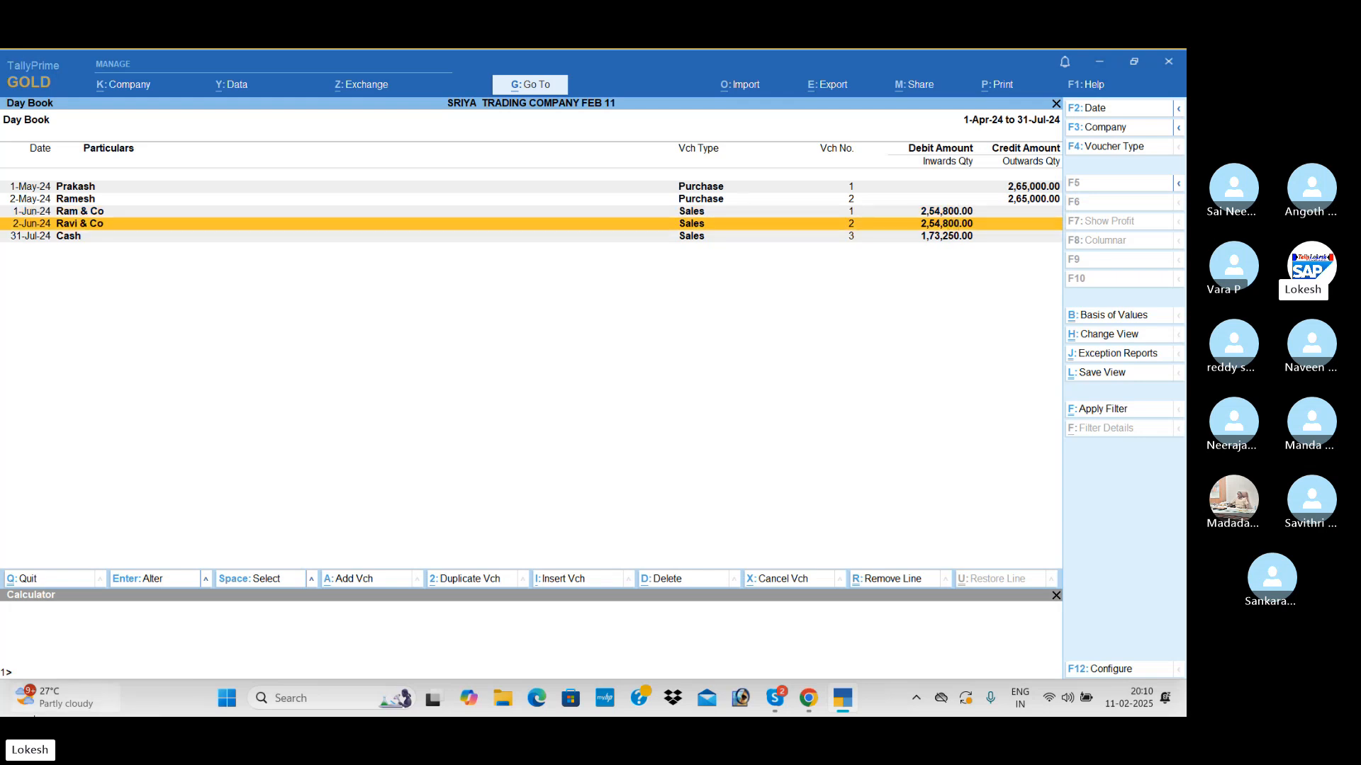
left_click(28, 662)
type("2")
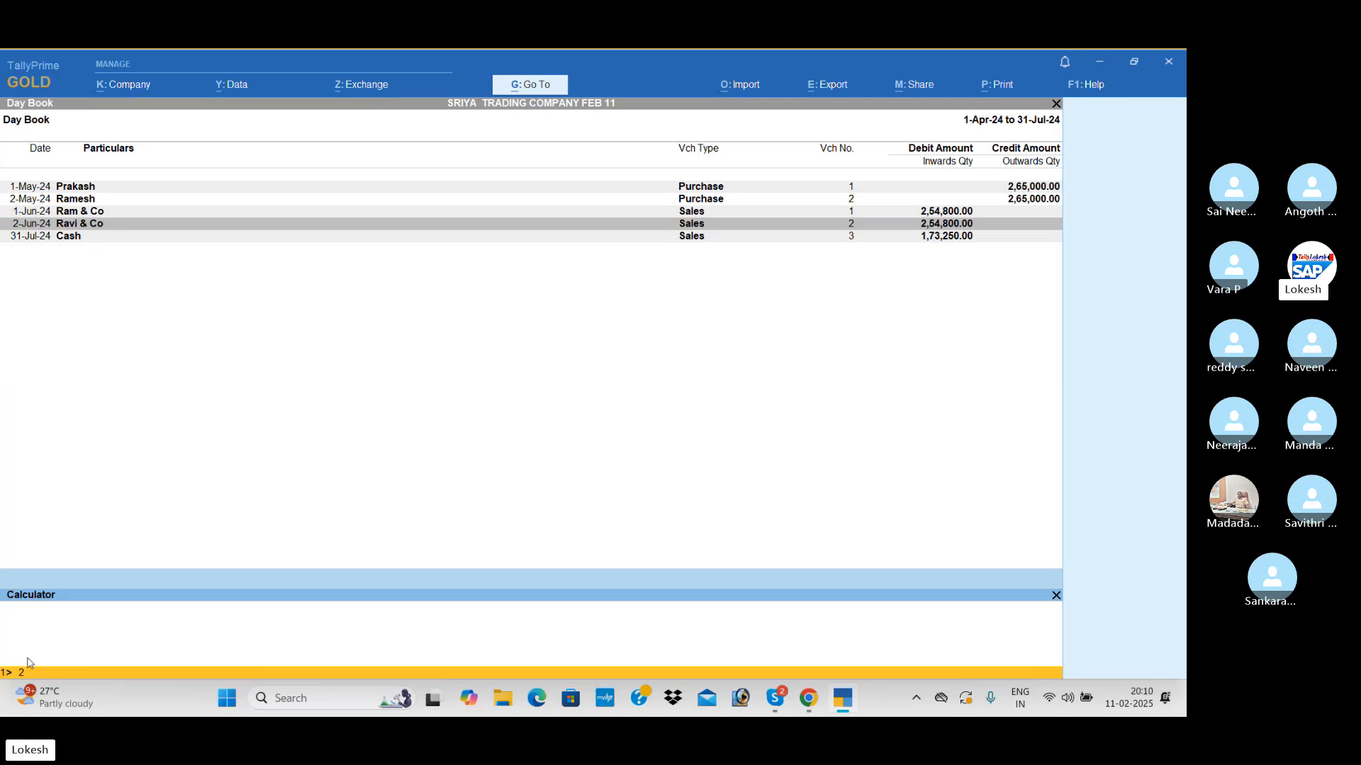
type("54800*80/100")
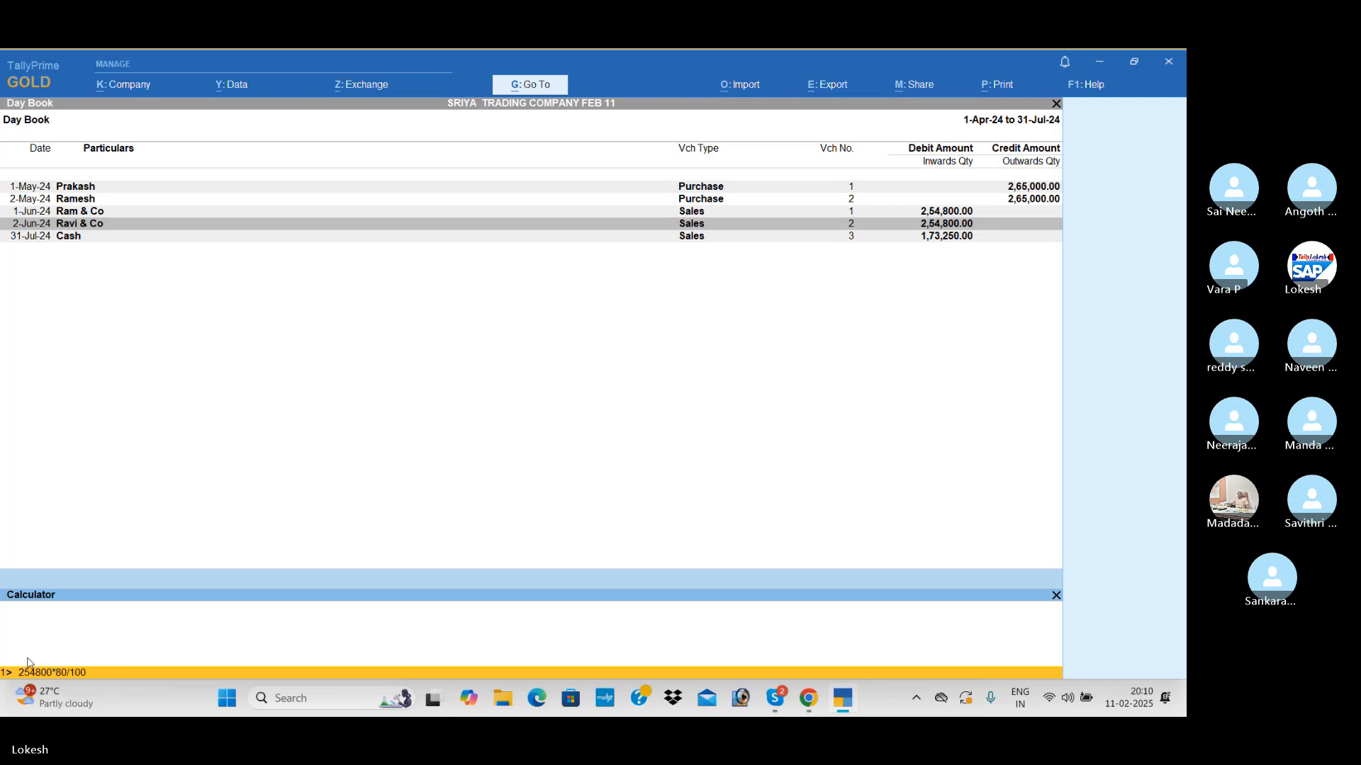
key("Return")
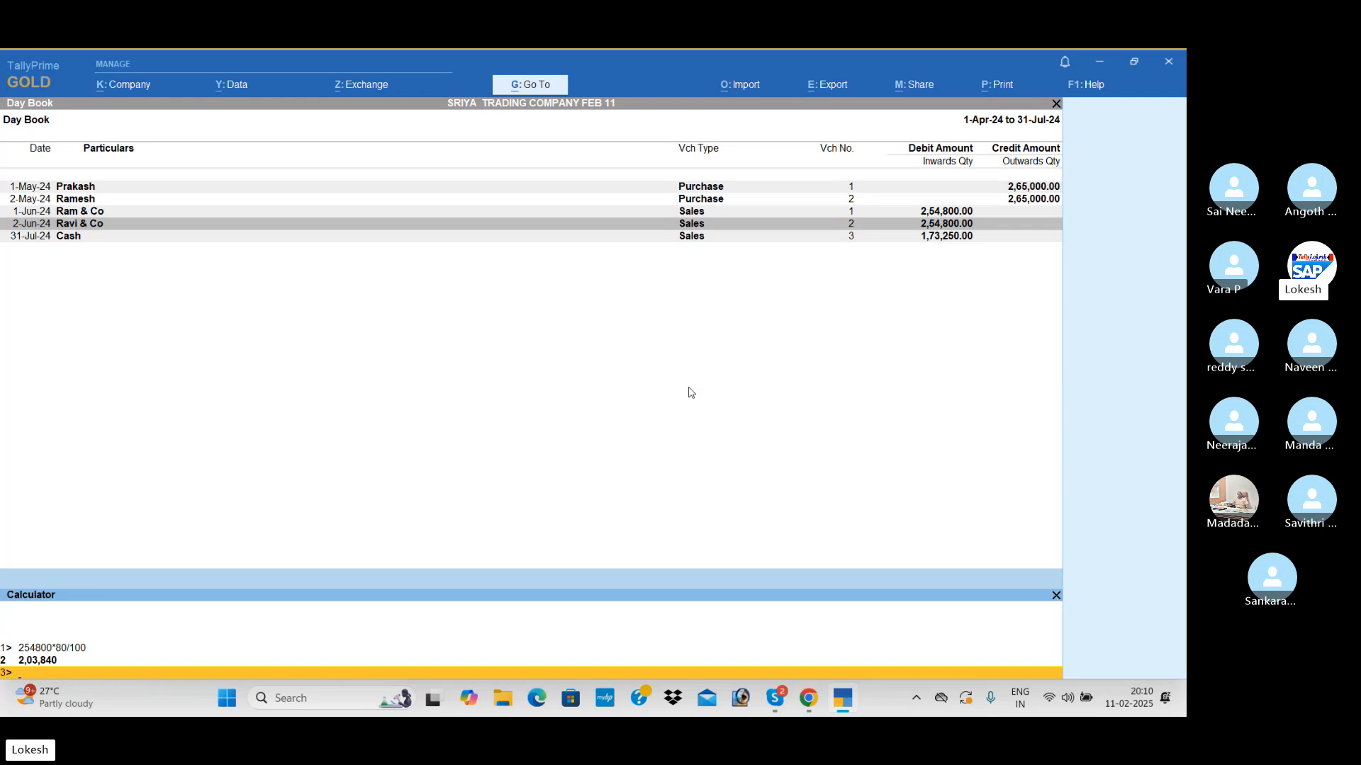
type("000*70/100")
key("Return")
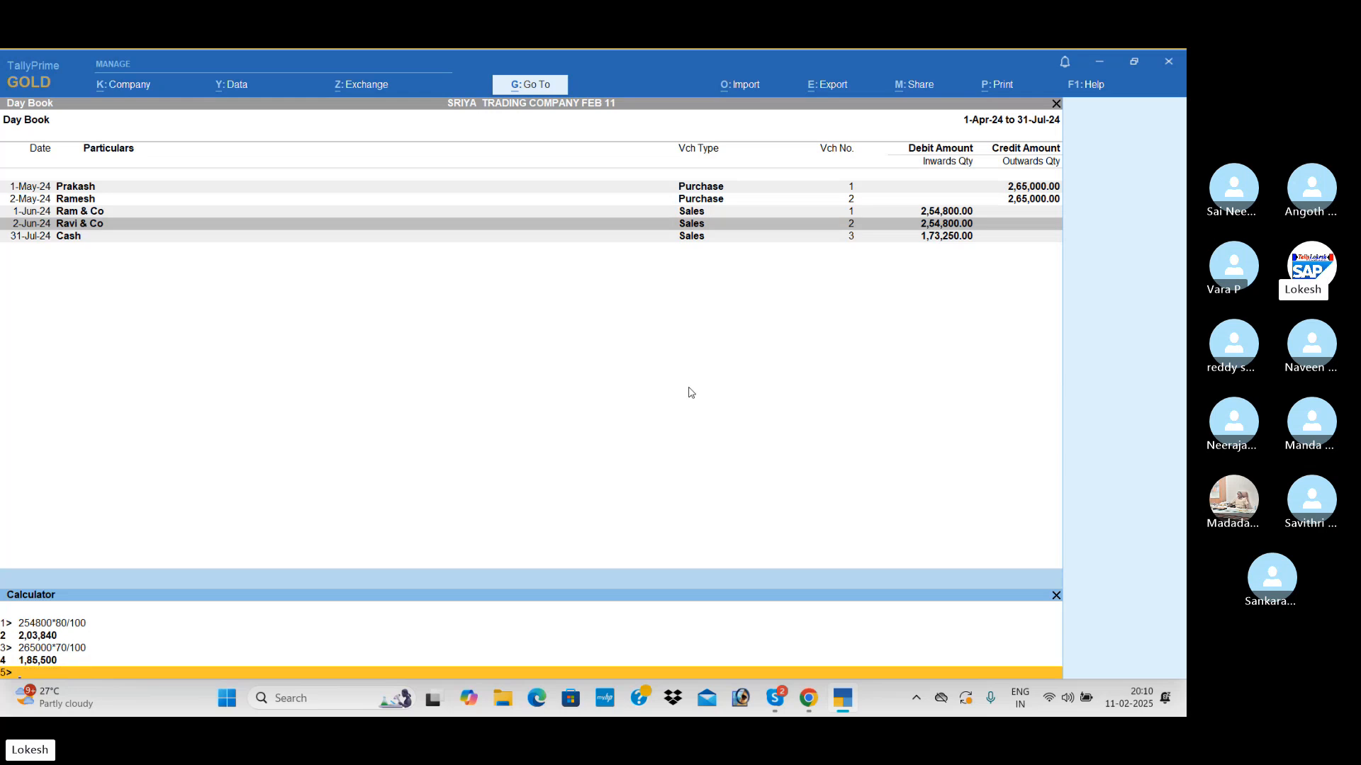
Start a receipt voucher and credit Ram & Co with 2,03,840.
left_click(749, 310)
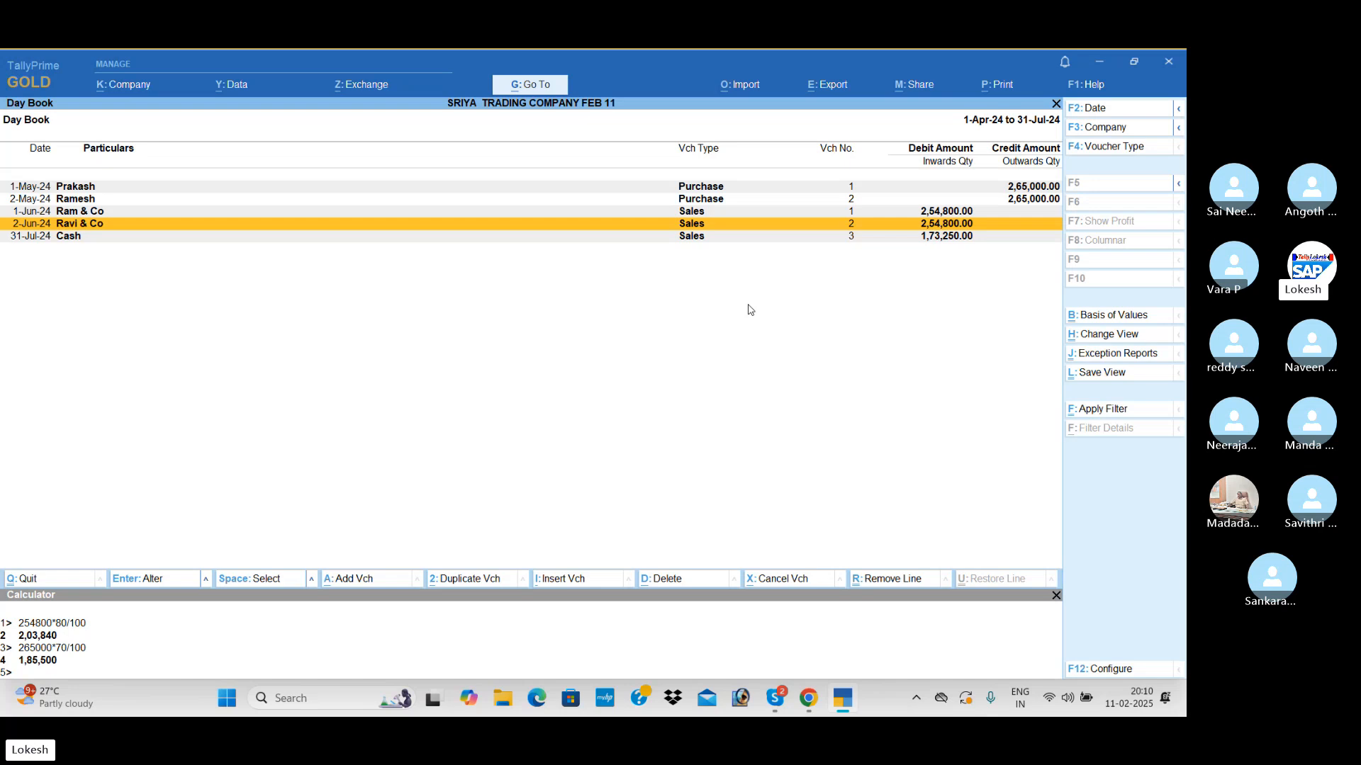
key("Escape")
key("Up")
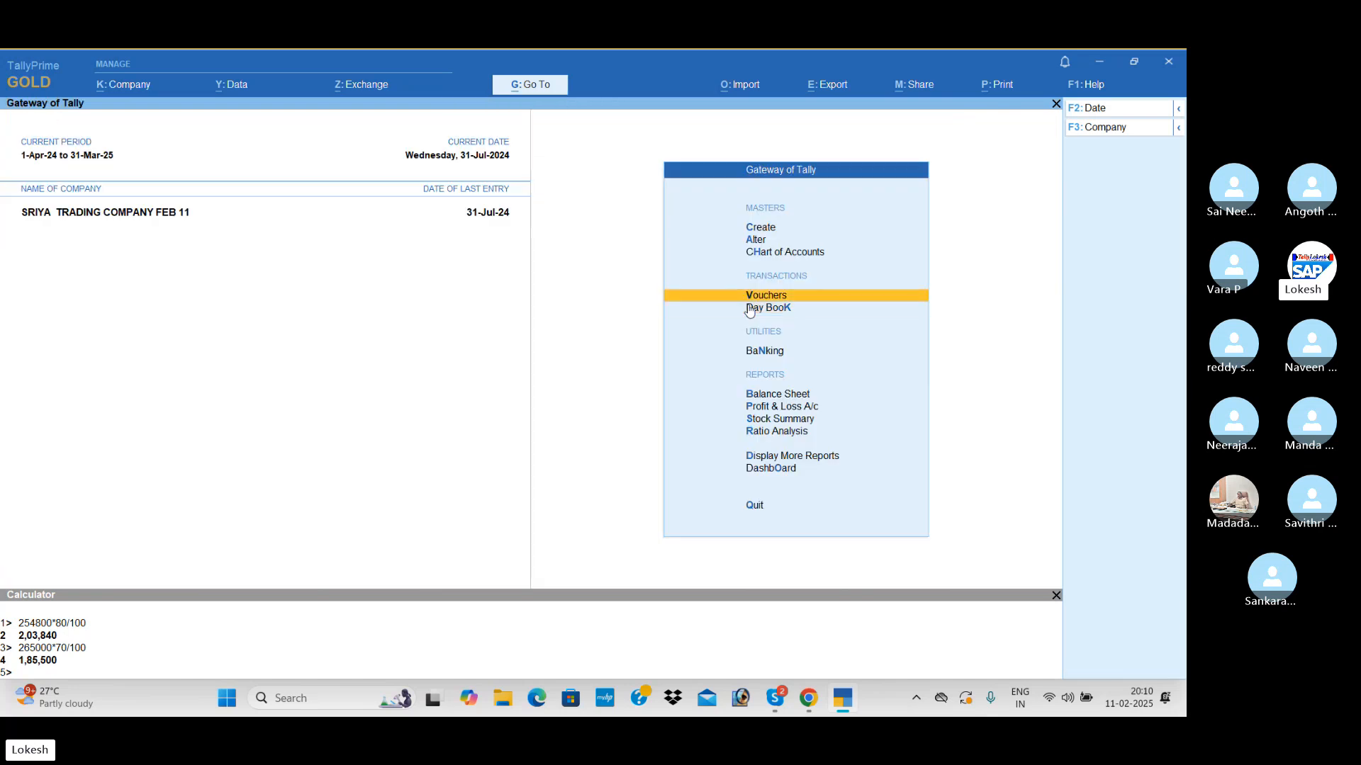
key("Return")
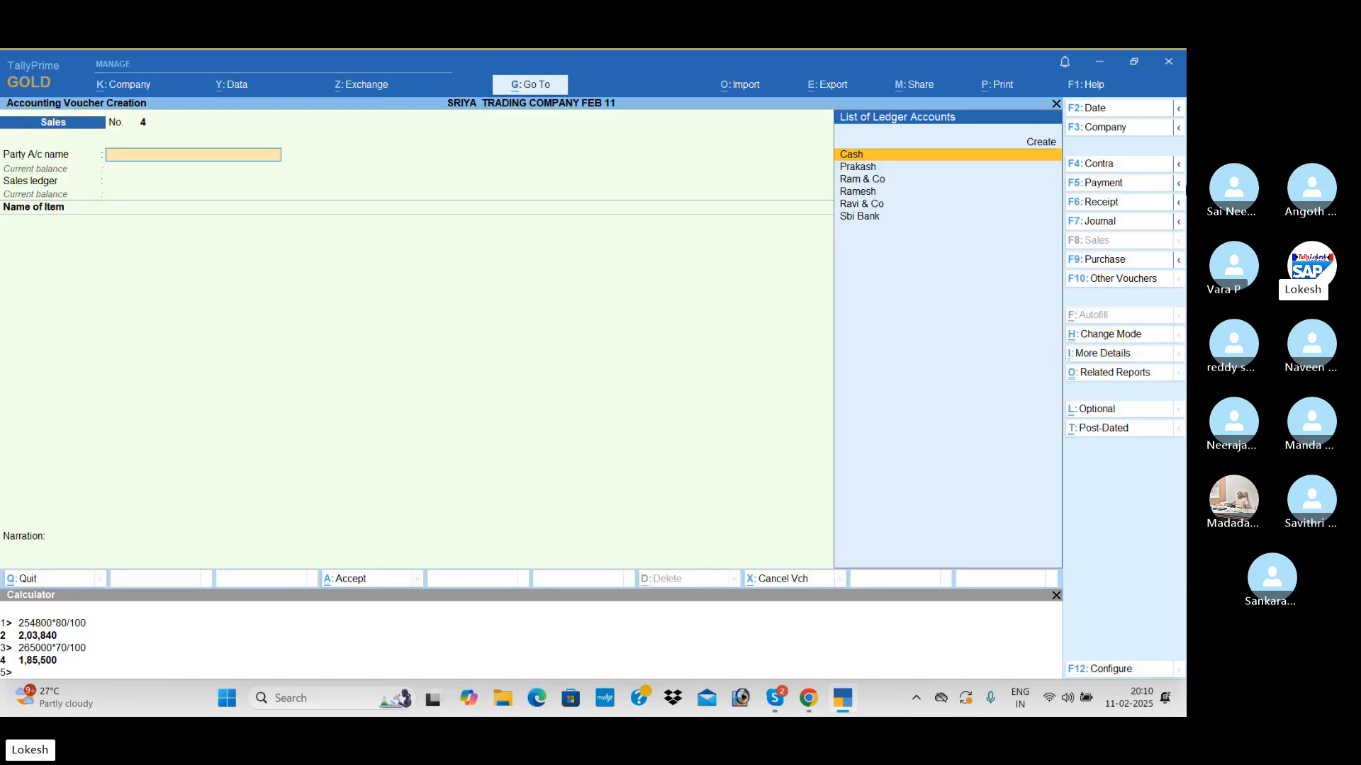
left_click(1097, 208)
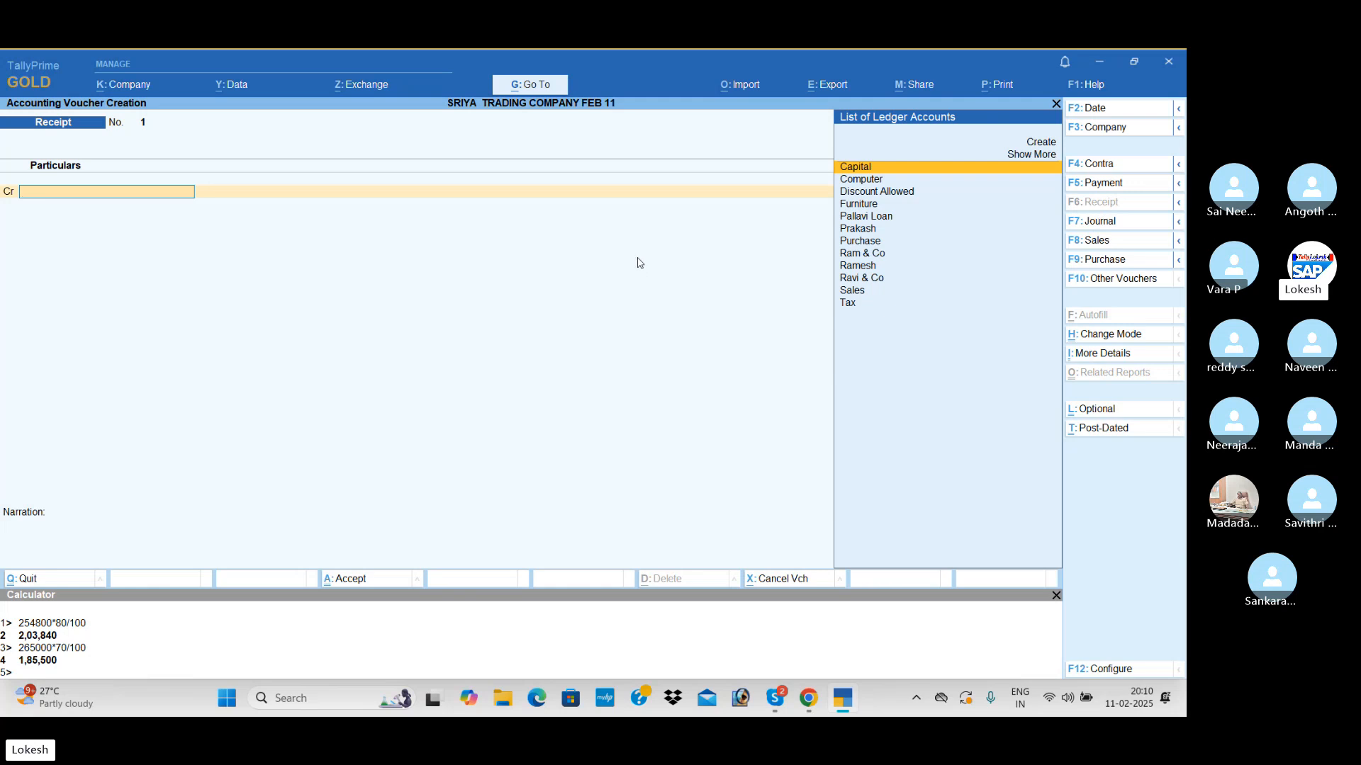
type("Ra")
key("Down")
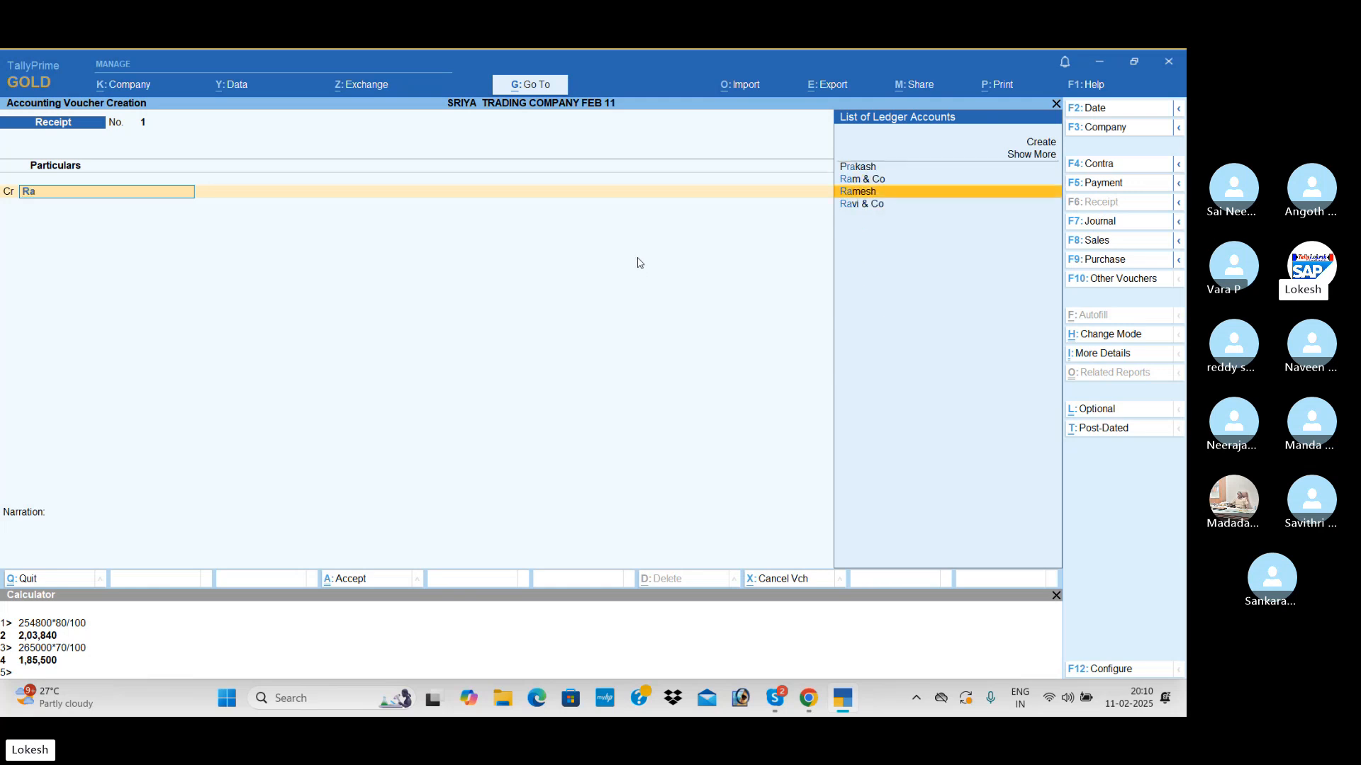
key("Return")
type("203840")
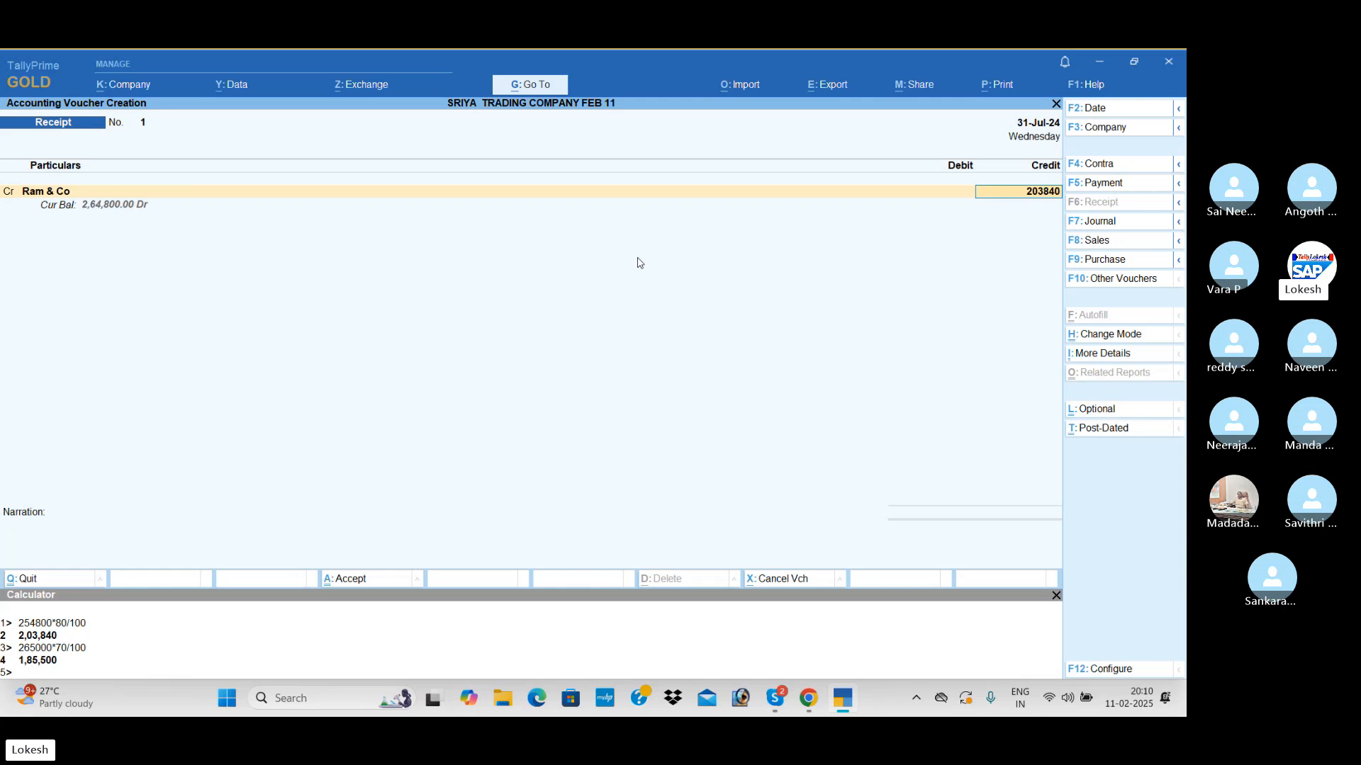
key("Return")
Add a second credit line to the receipt voucher for Ravi & Co with 2,03,840.
key("c")
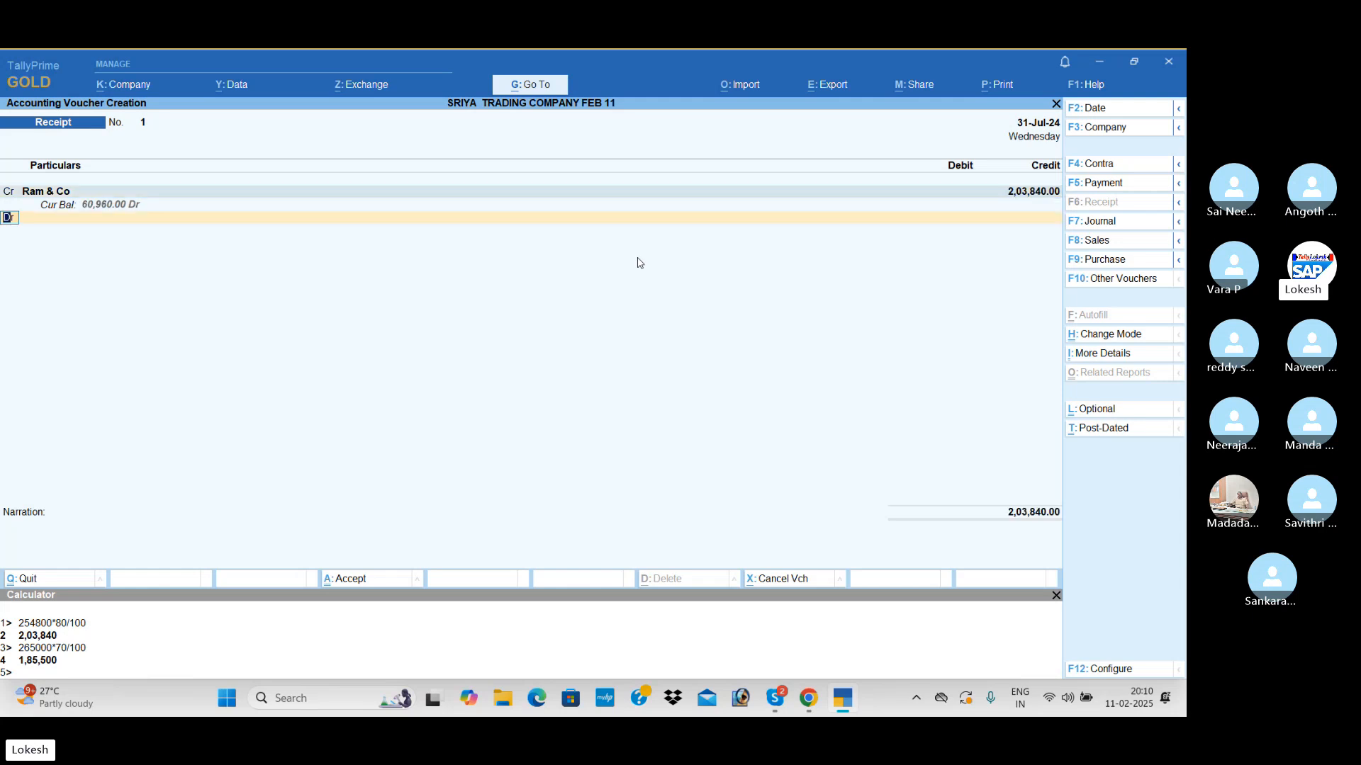
key("Return")
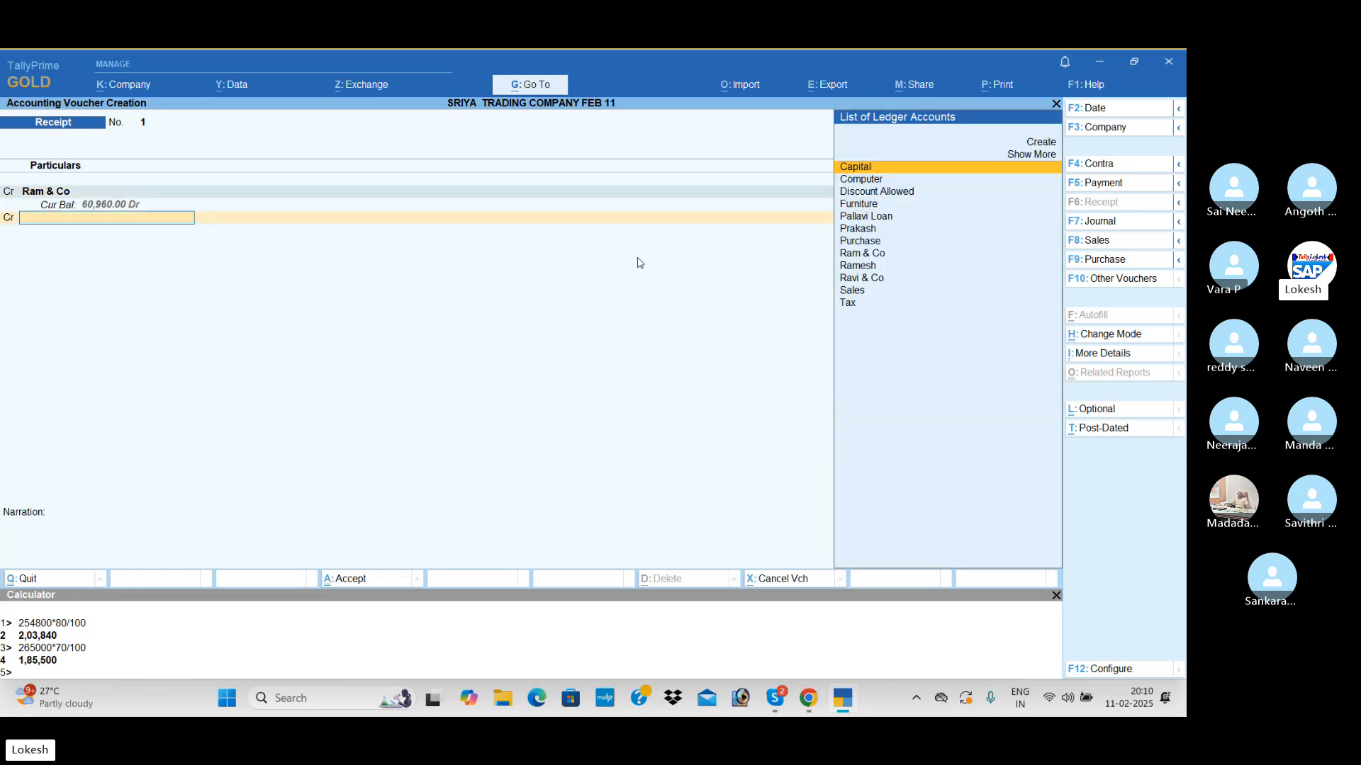
type("rav")
key("Return")
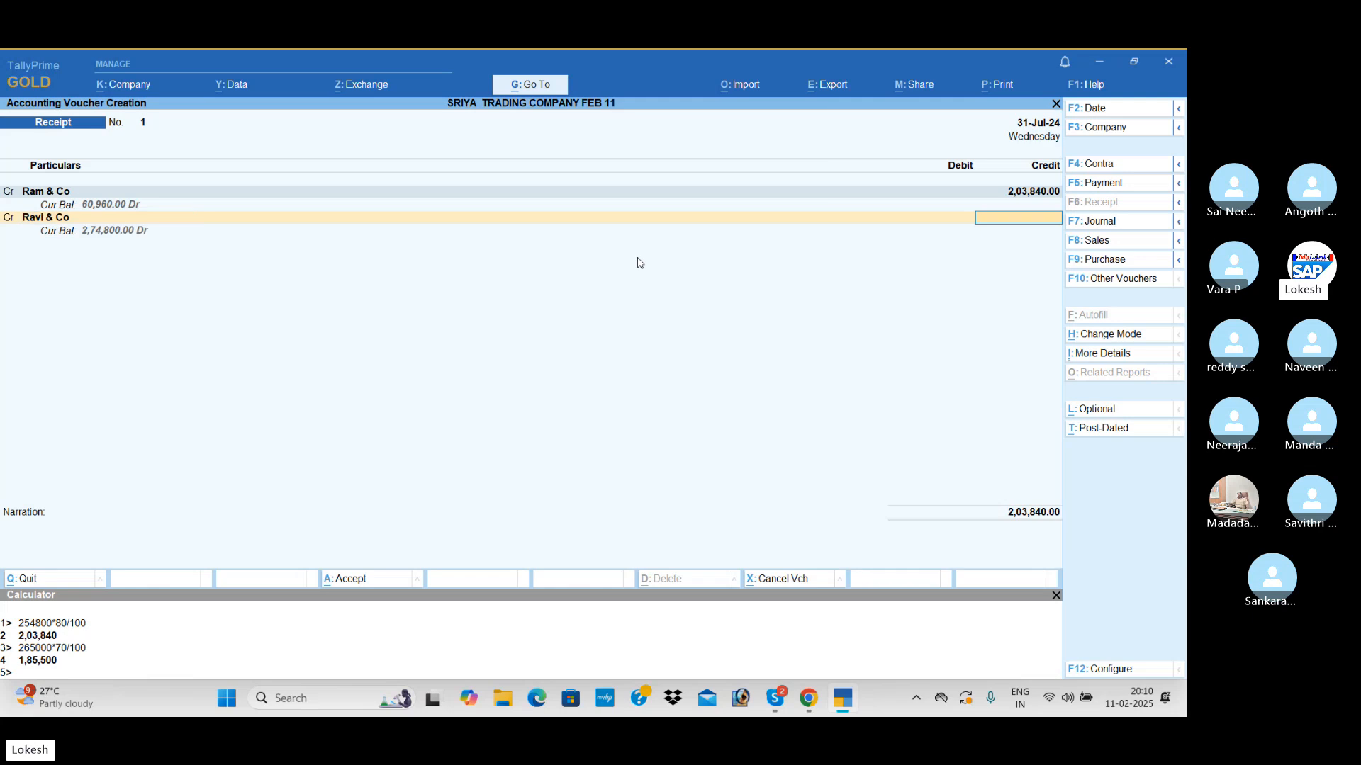
type("203840")
key("Return")
key("Return")
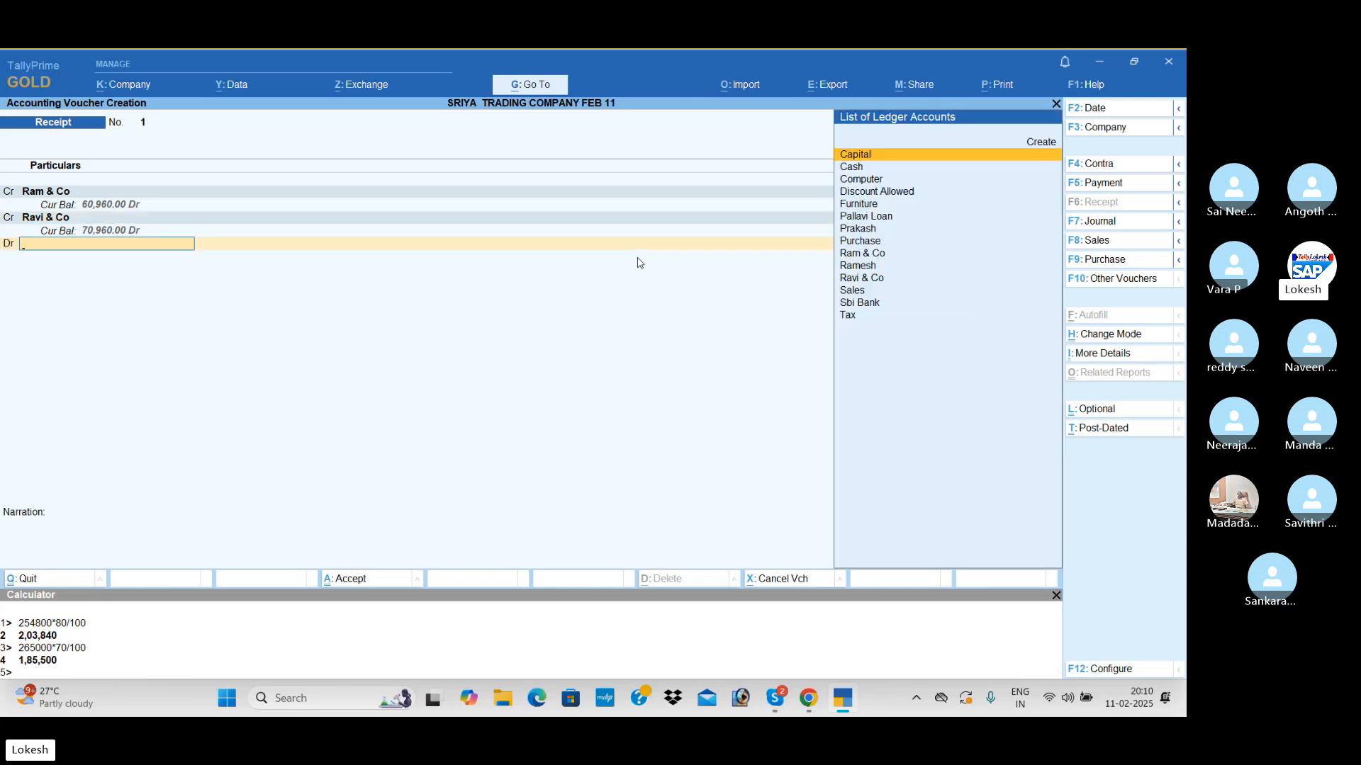
Debit Sbi Bank with 4,07,680 in the receipt voucher and save it without a narration.
type("sb")
key("Return")
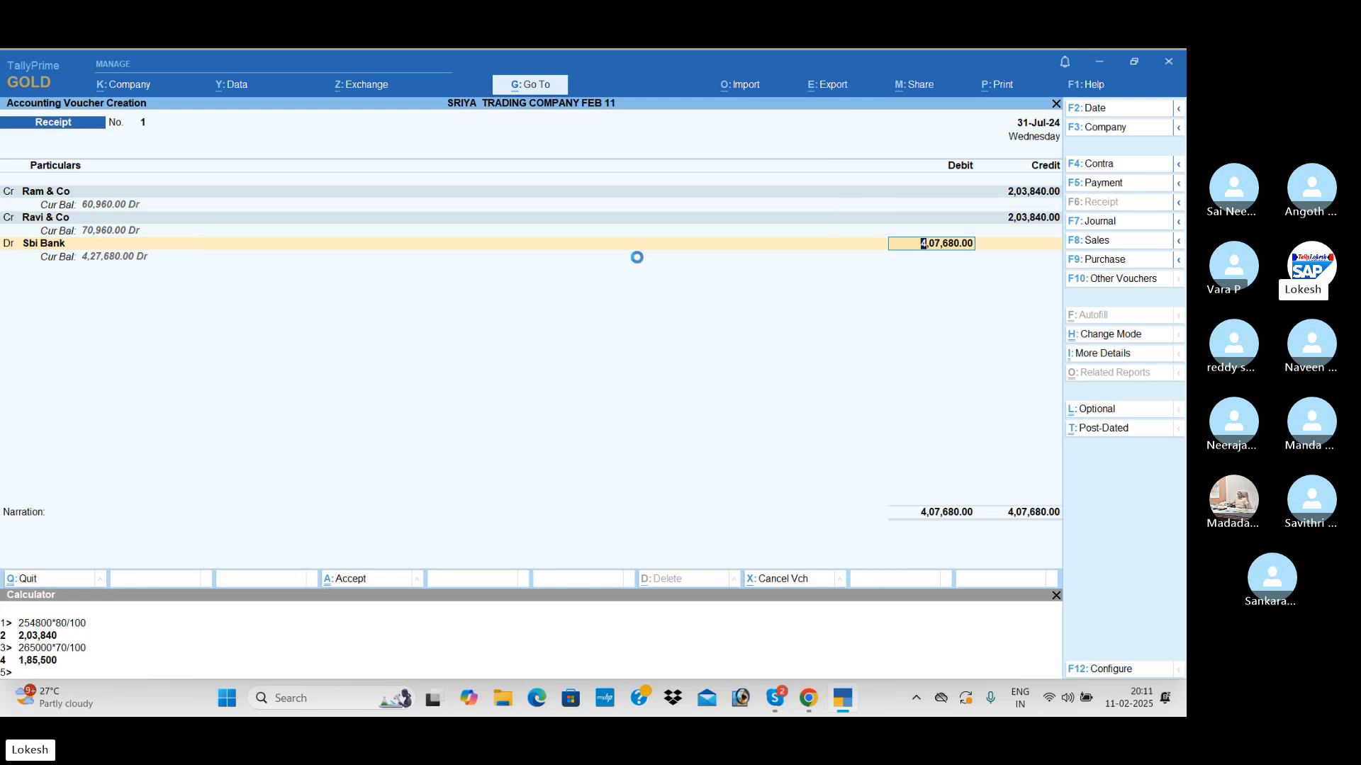
key("Return")
key("Return")
key("Return")
key("Return")
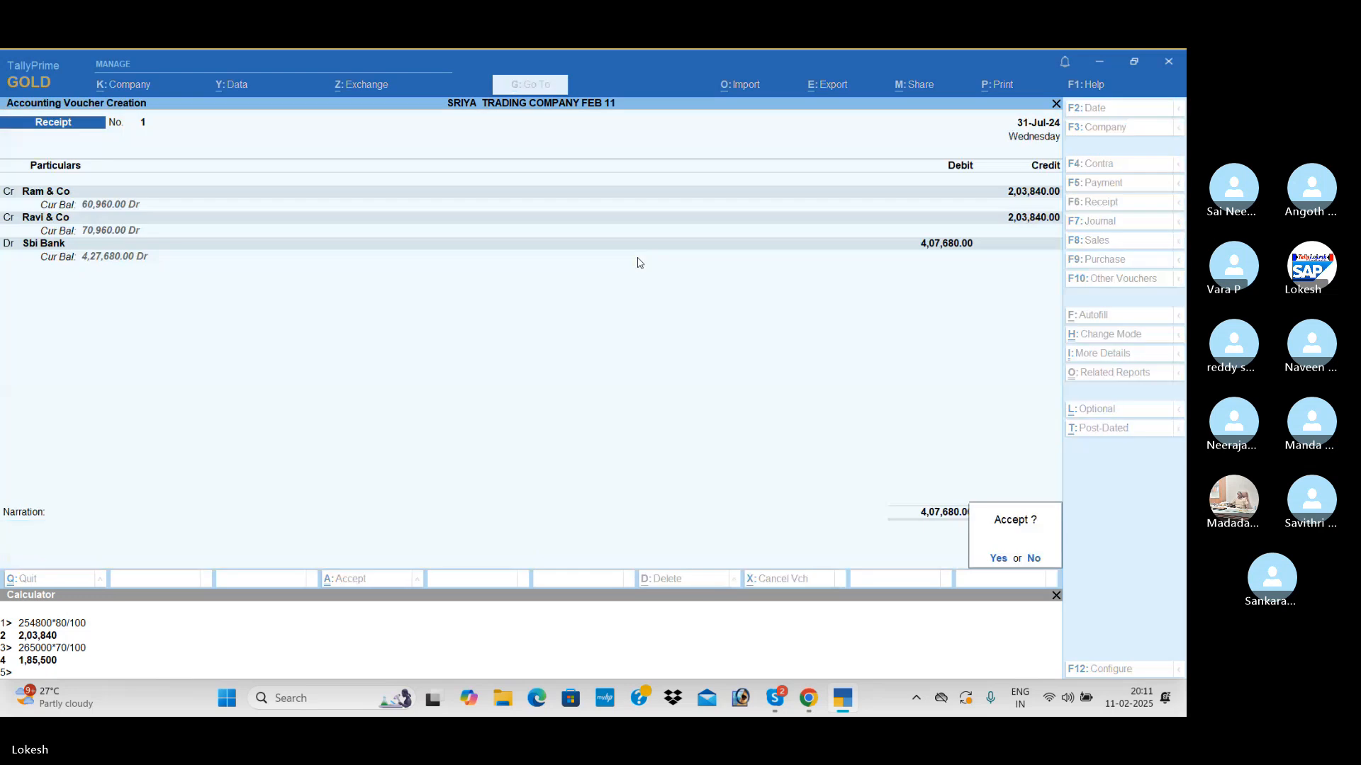
key("Return")
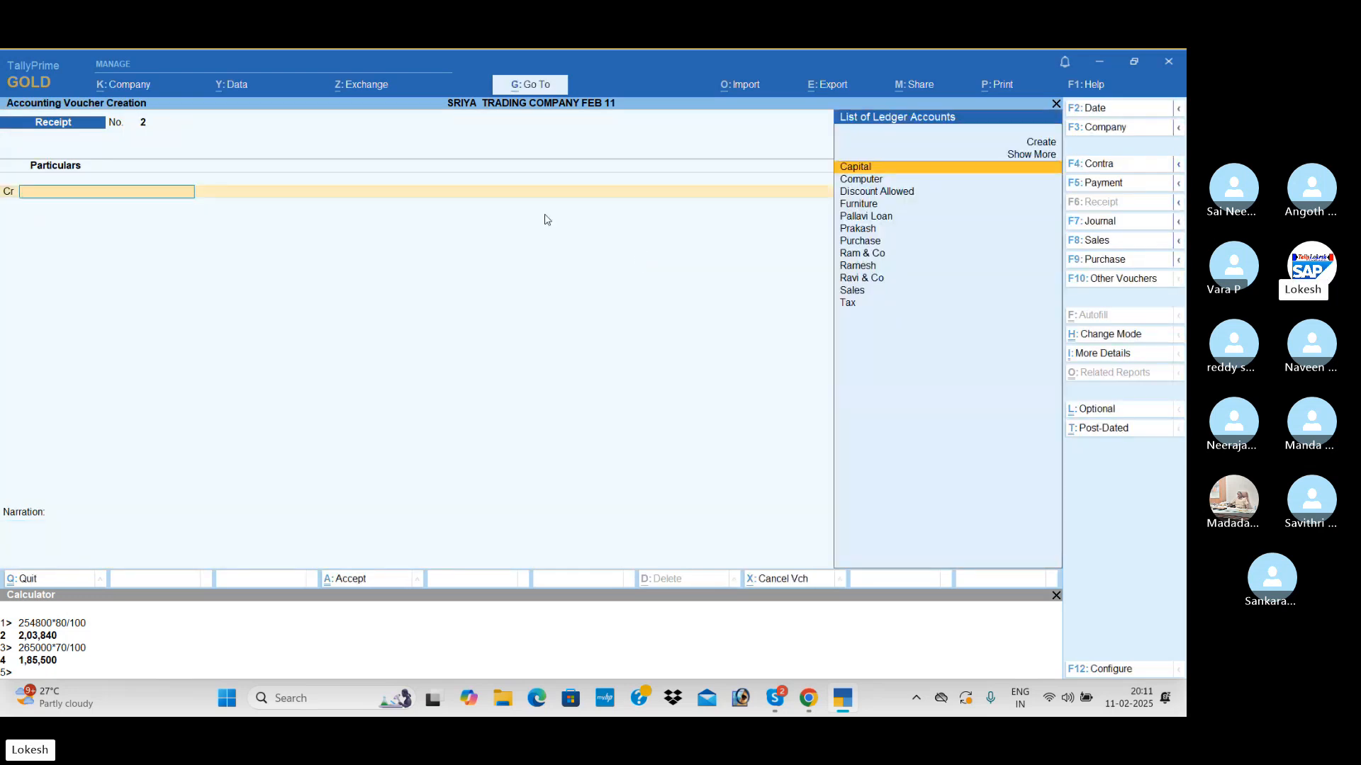
Start a payment voucher and debit the supplier from the first purchase voucher with 1,85,500.
left_click(1120, 183)
type("pra")
key("Return")
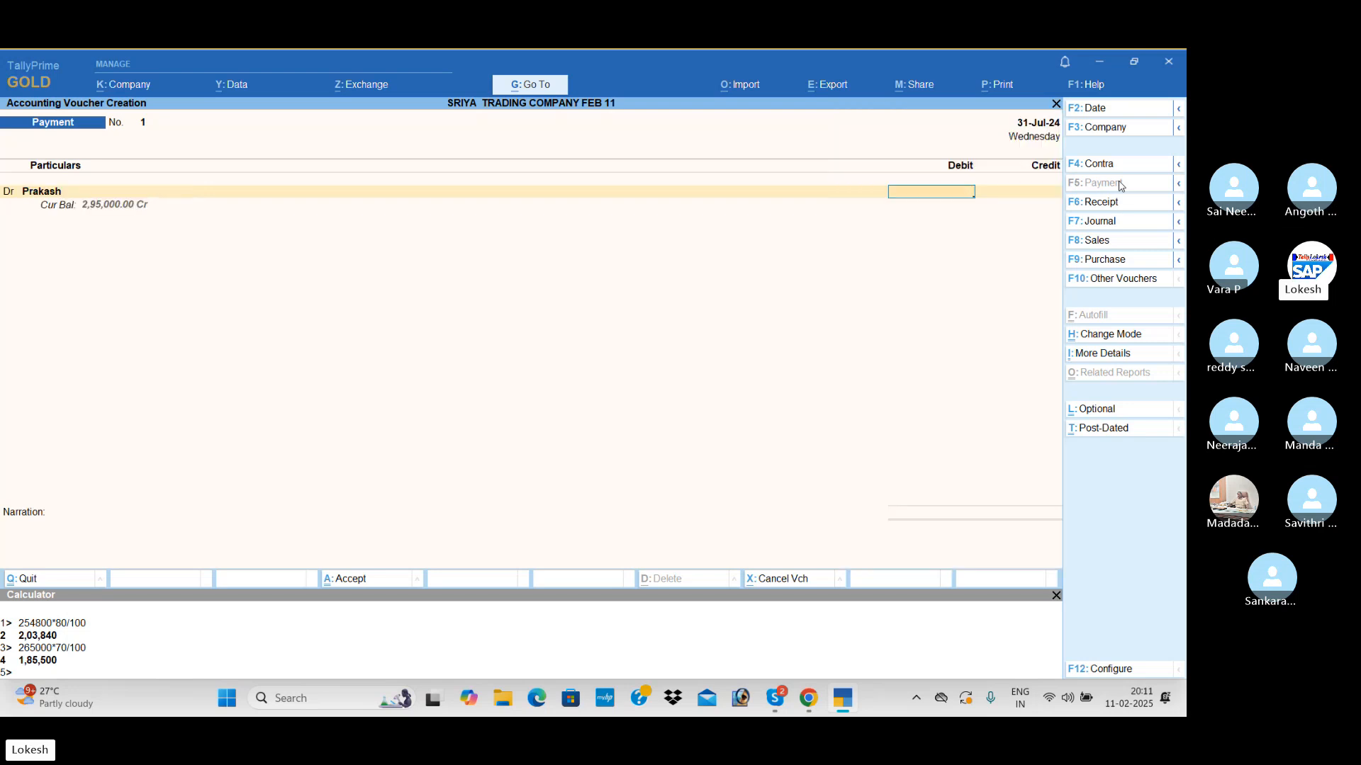
type("1,85,500")
key("Return")
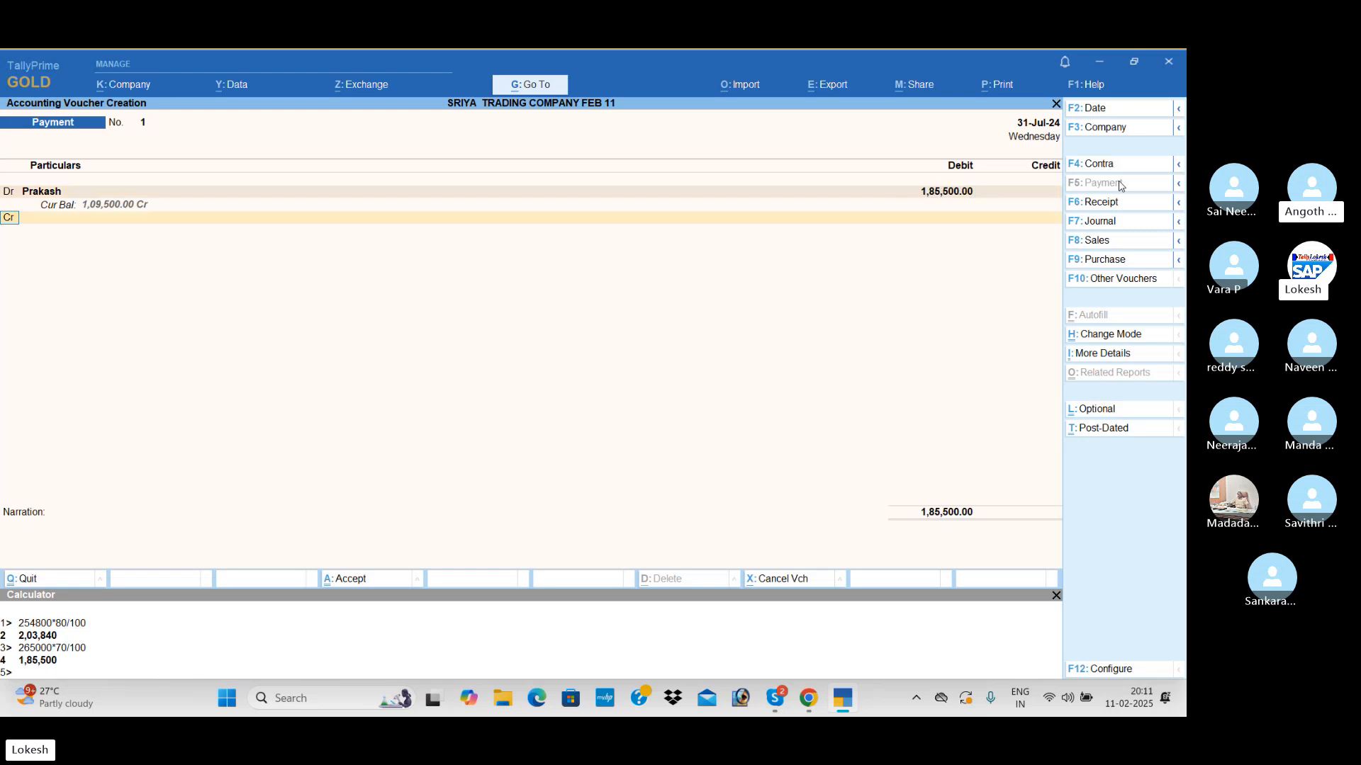
Add a second debit line to the payment voucher for the supplier from the second purchase voucher with 1,85,500.
key("d")
key("Return")
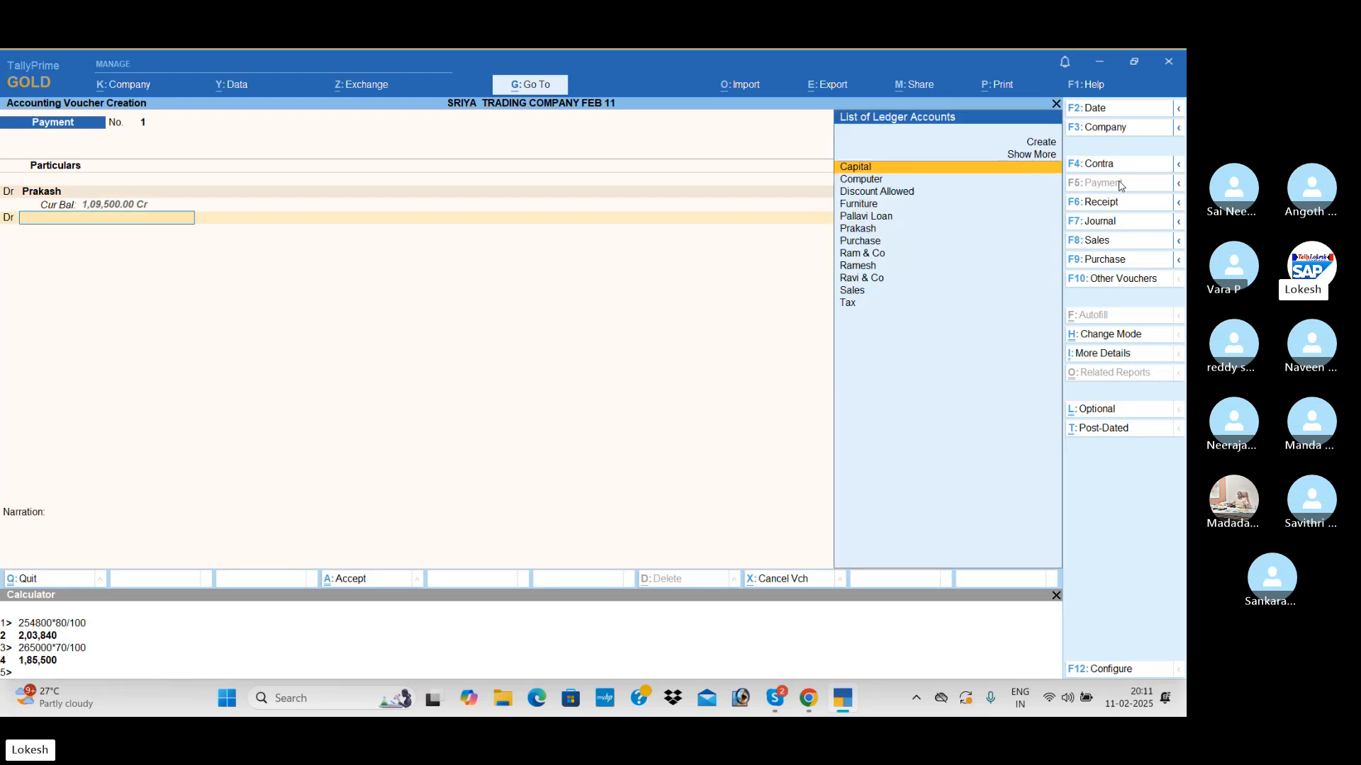
type("ra")
key("Down")
key("Down")
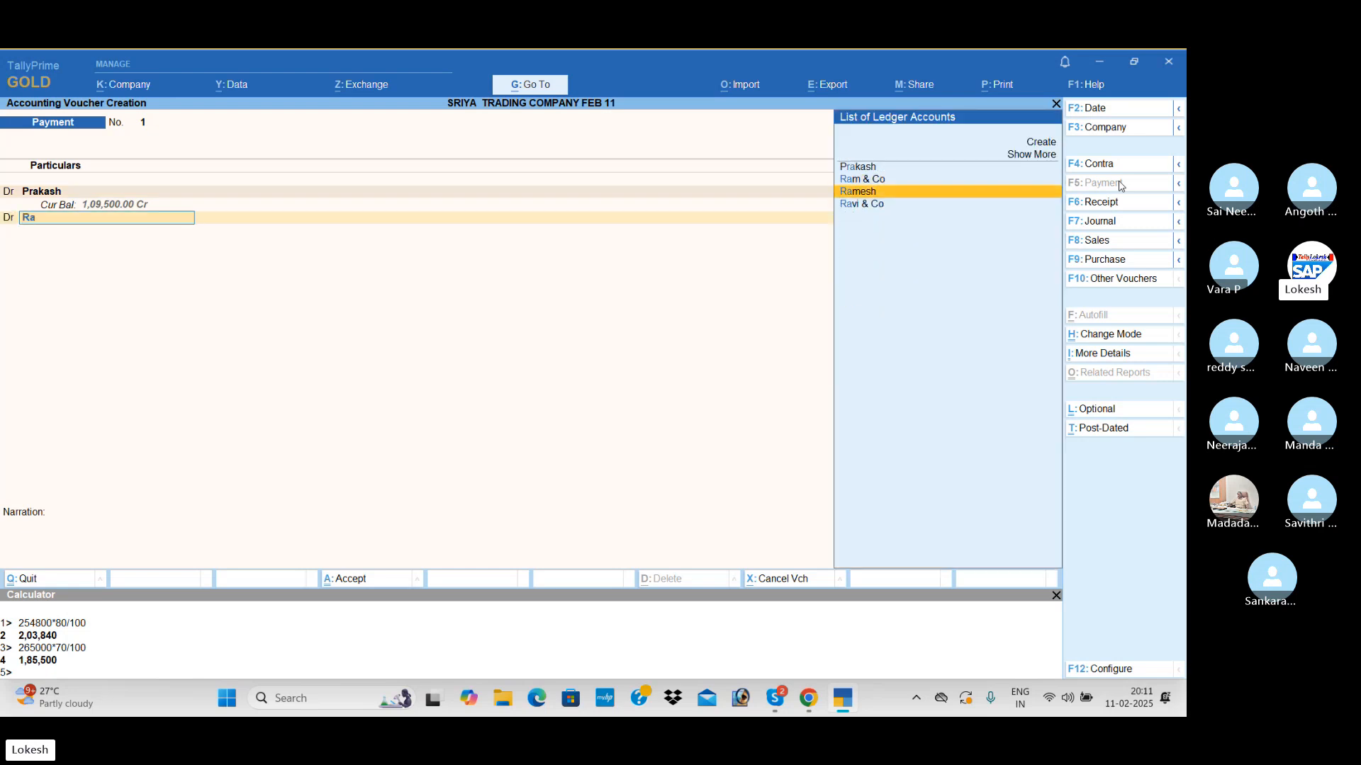
key("Return")
type("185500")
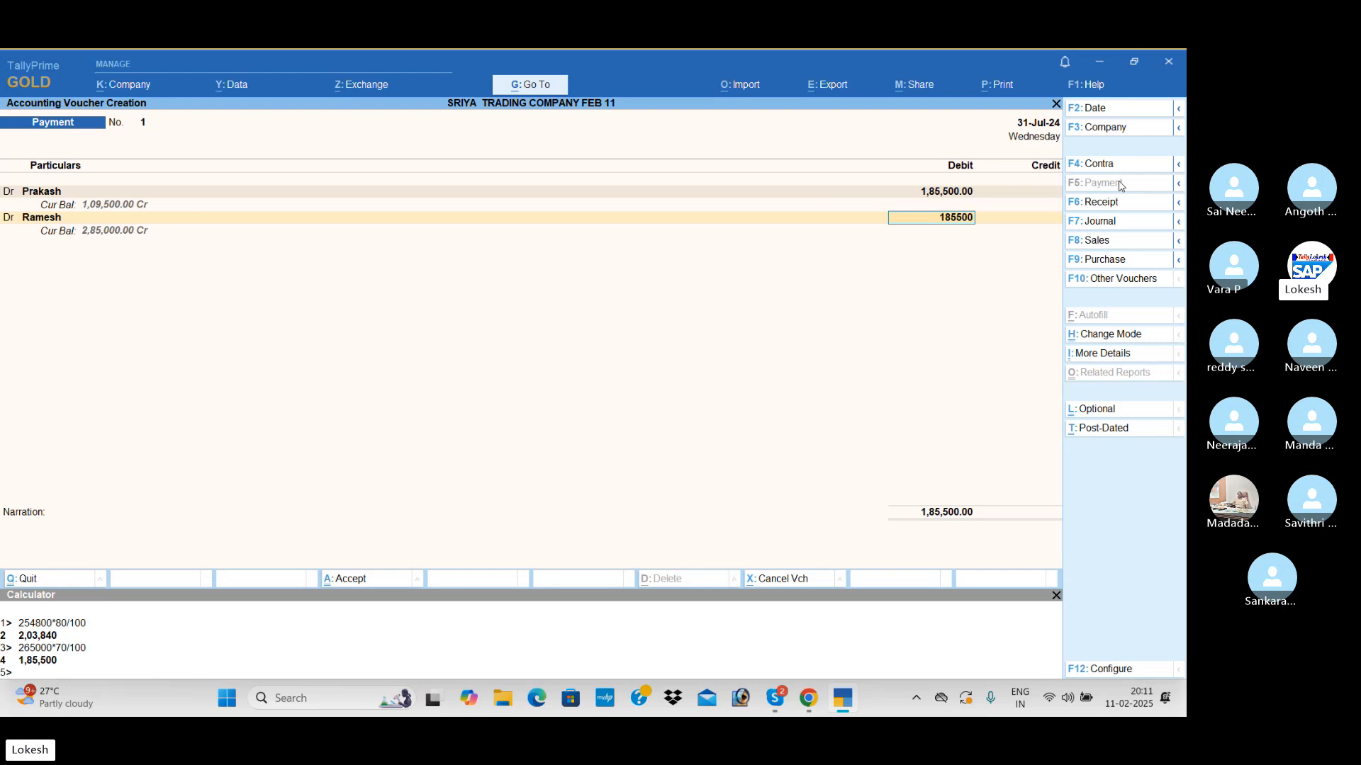
key("Return")
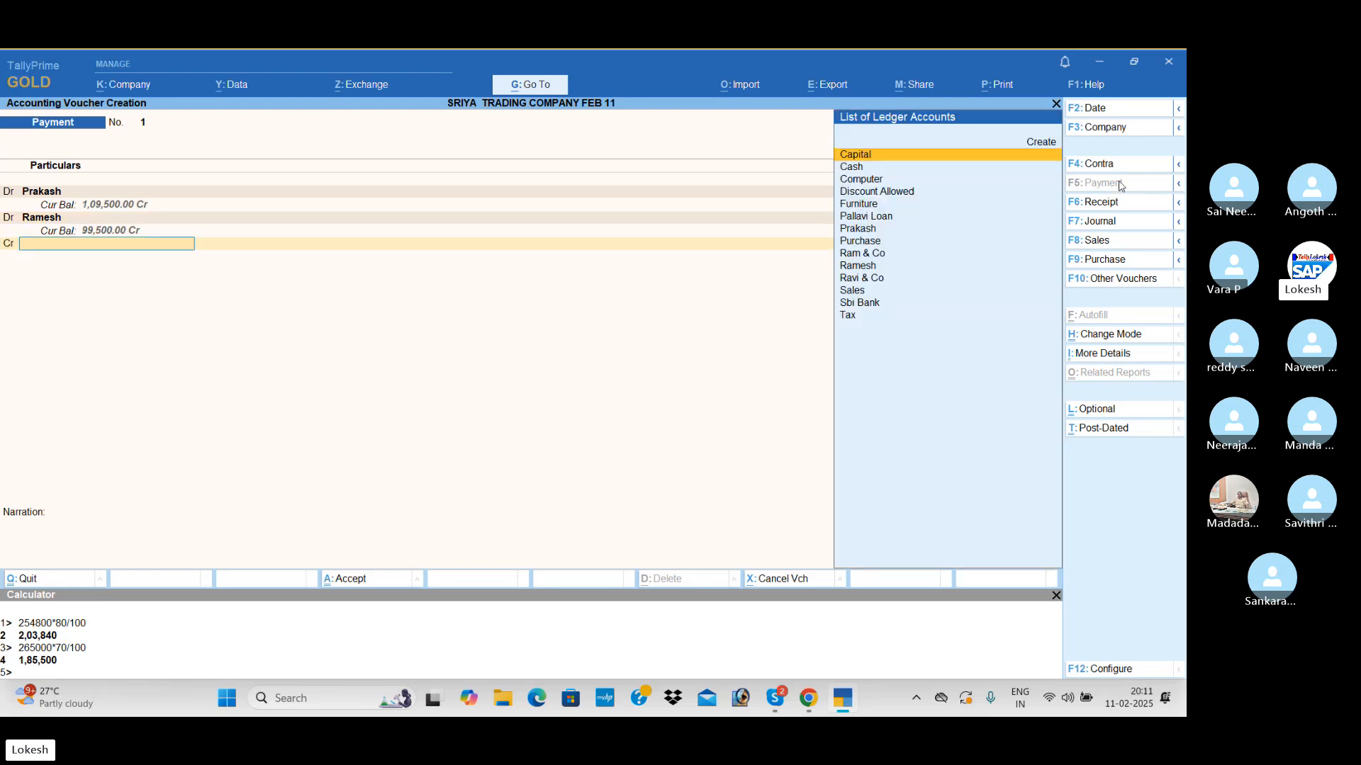
Credit Cash with 3,71,000 in the payment voucher and save it without a narration.
key("Down")
key("Return")
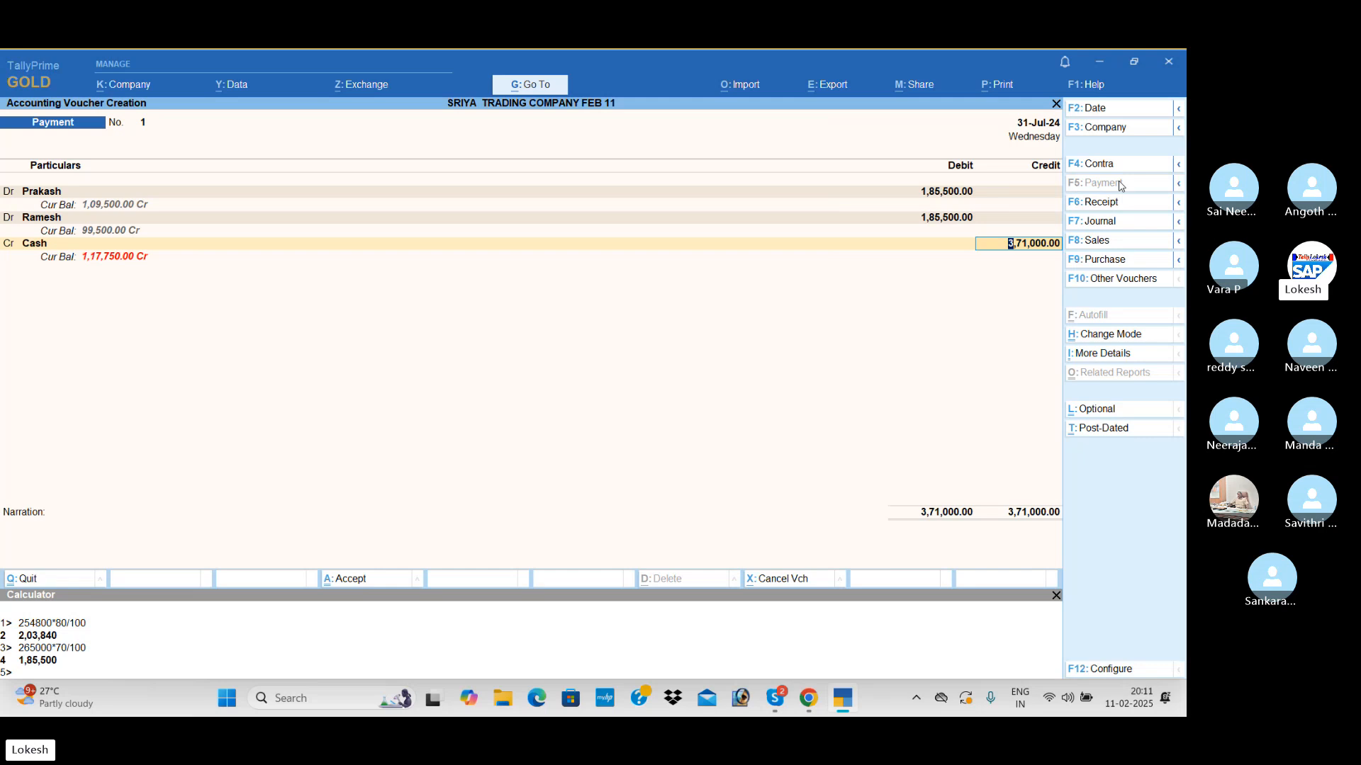
key("Return")
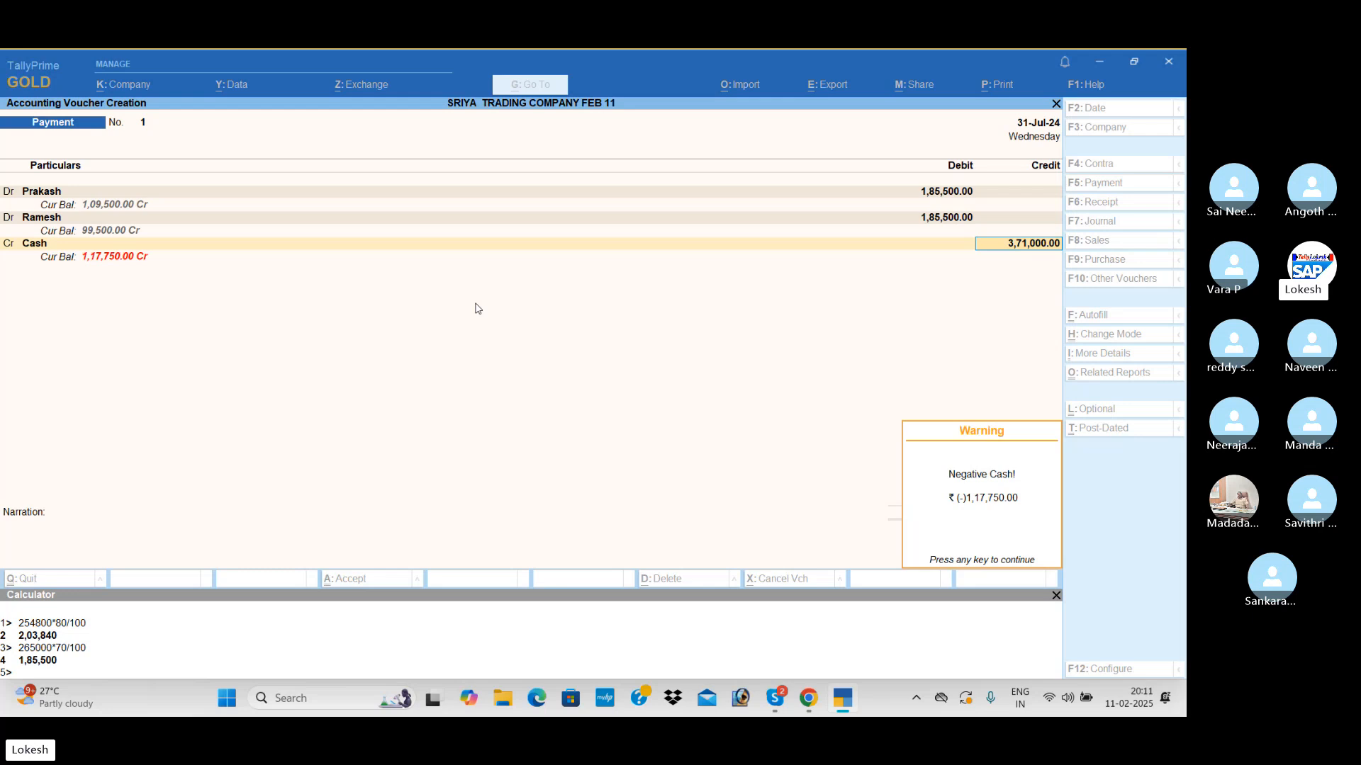
key("alt+Tab")
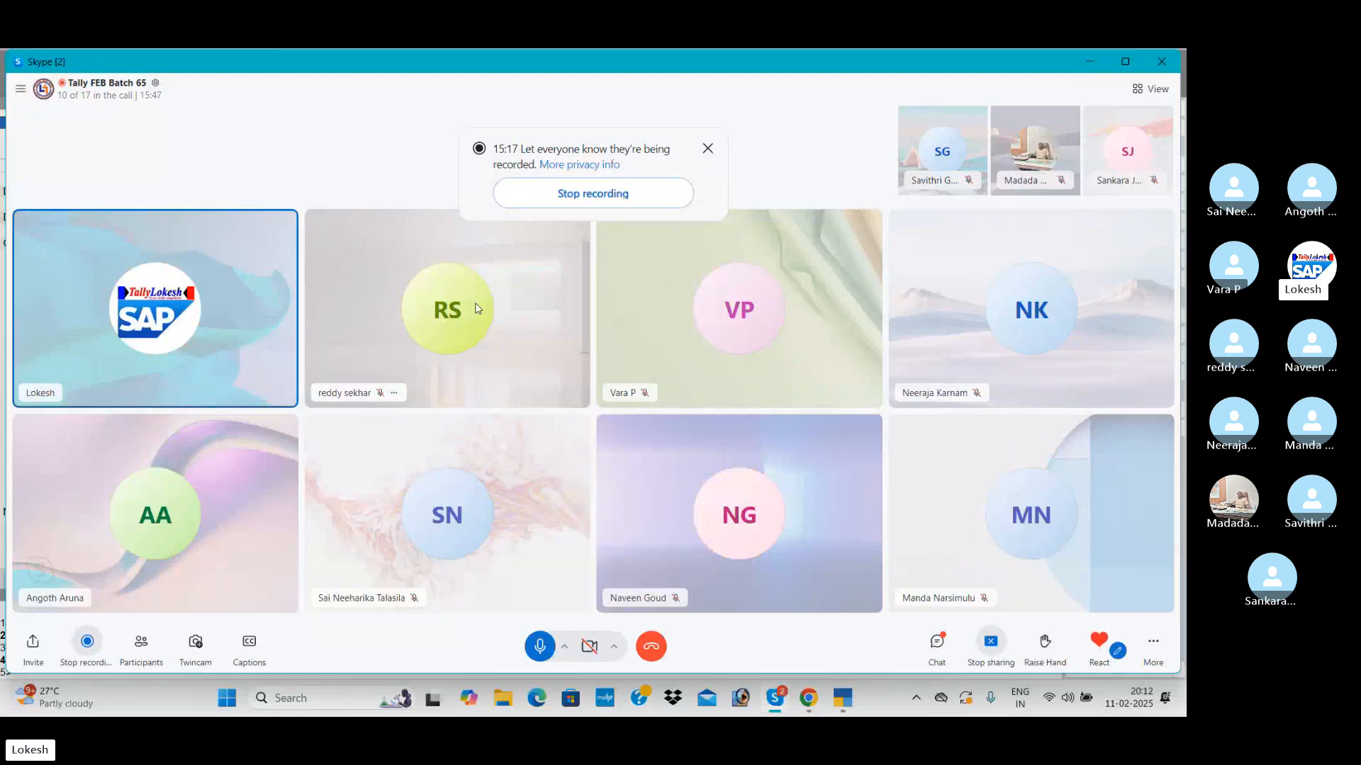
key("alt+Tab")
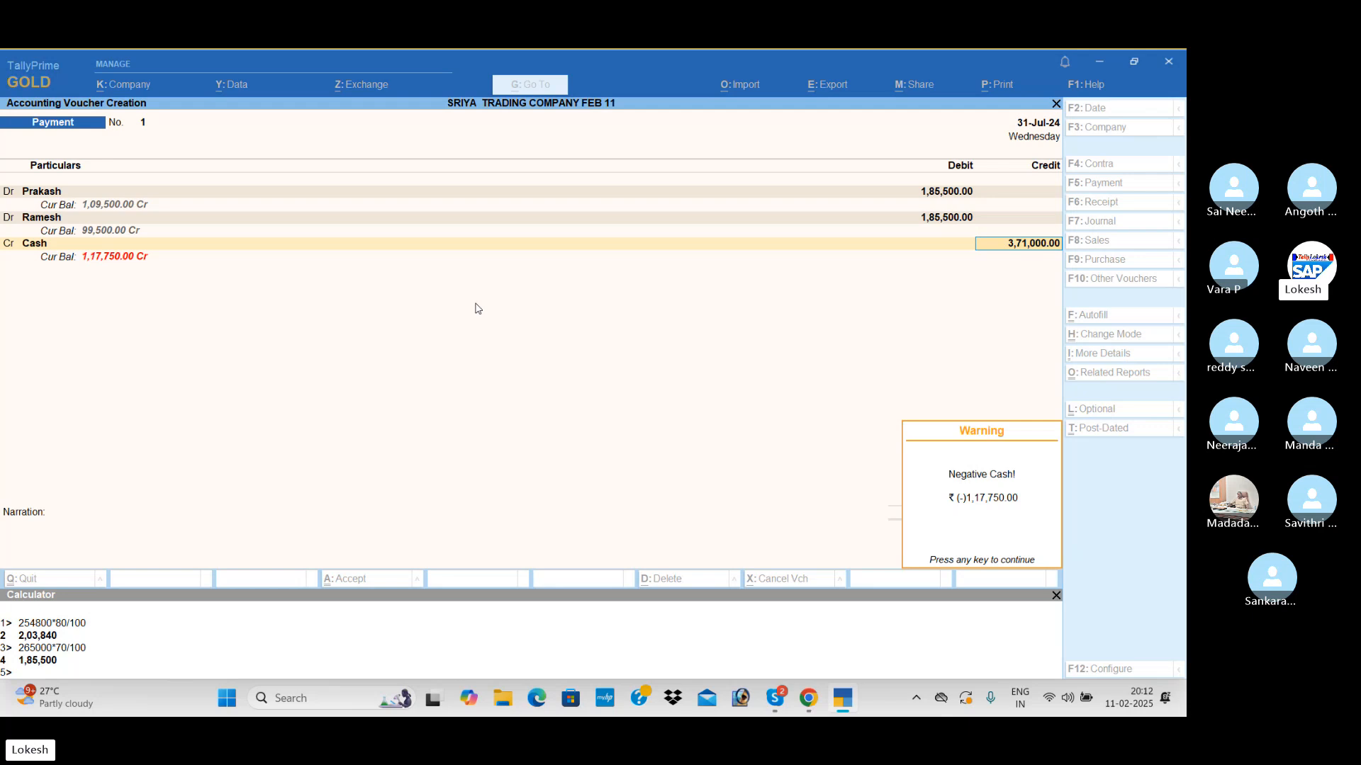
key("Return")
key("Return")
key("Return")
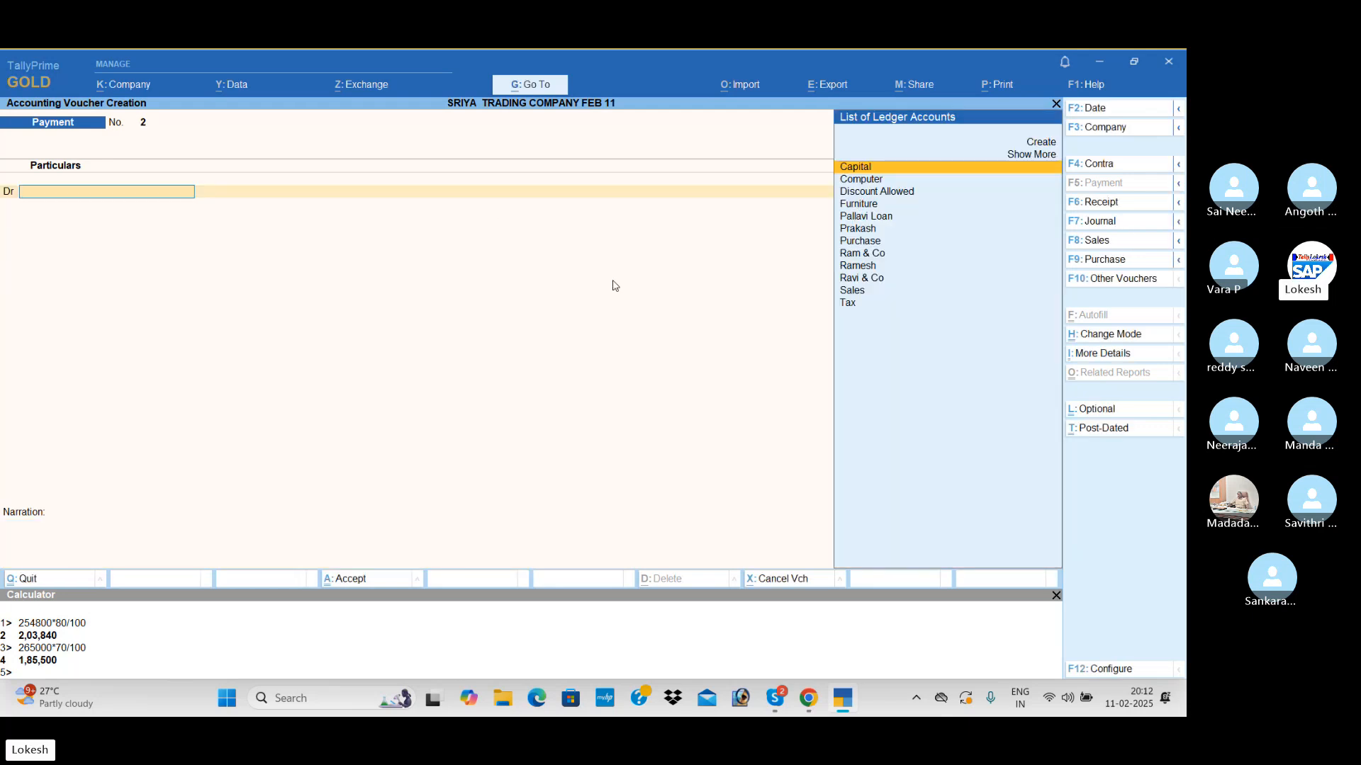
Start a contra voucher and credit Cash with 2,500.
left_click(1106, 170)
key("Return")
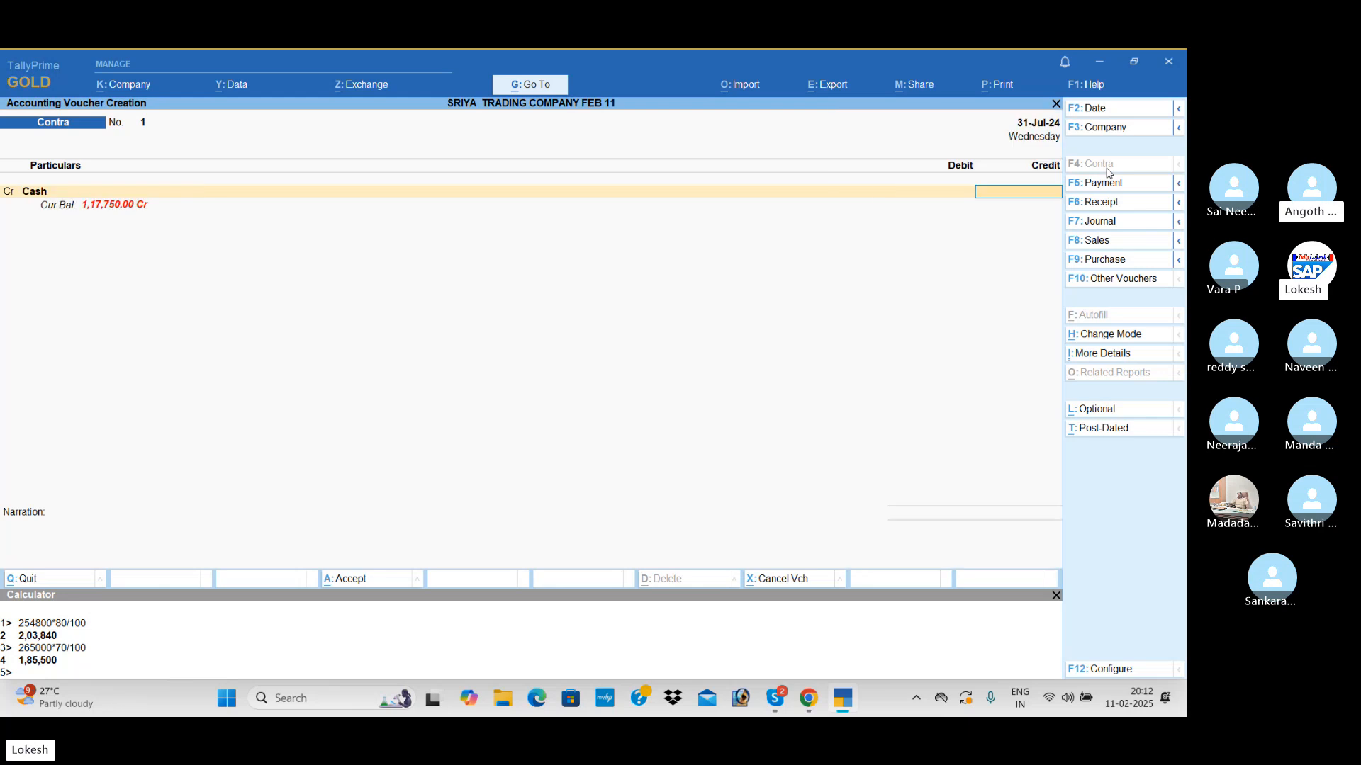
type("2,500")
key("Return")
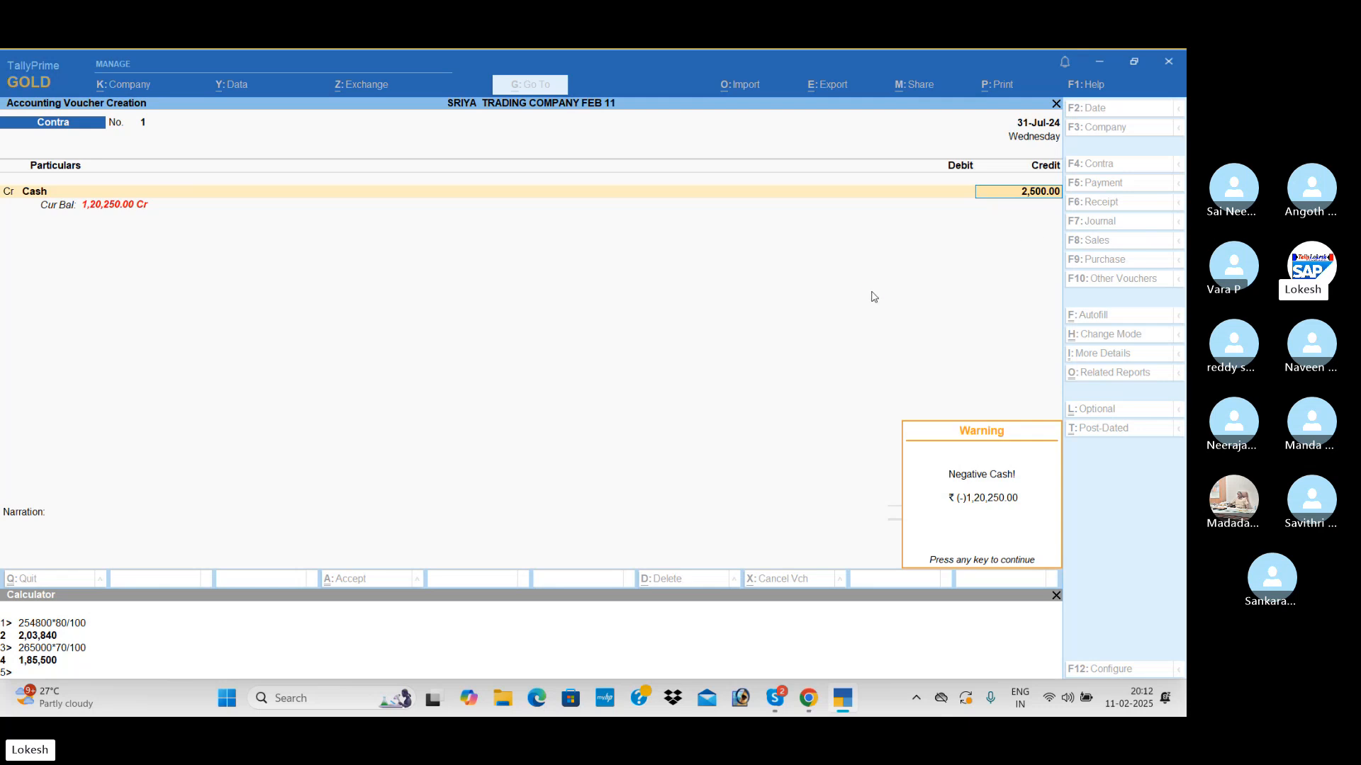
key("Return")
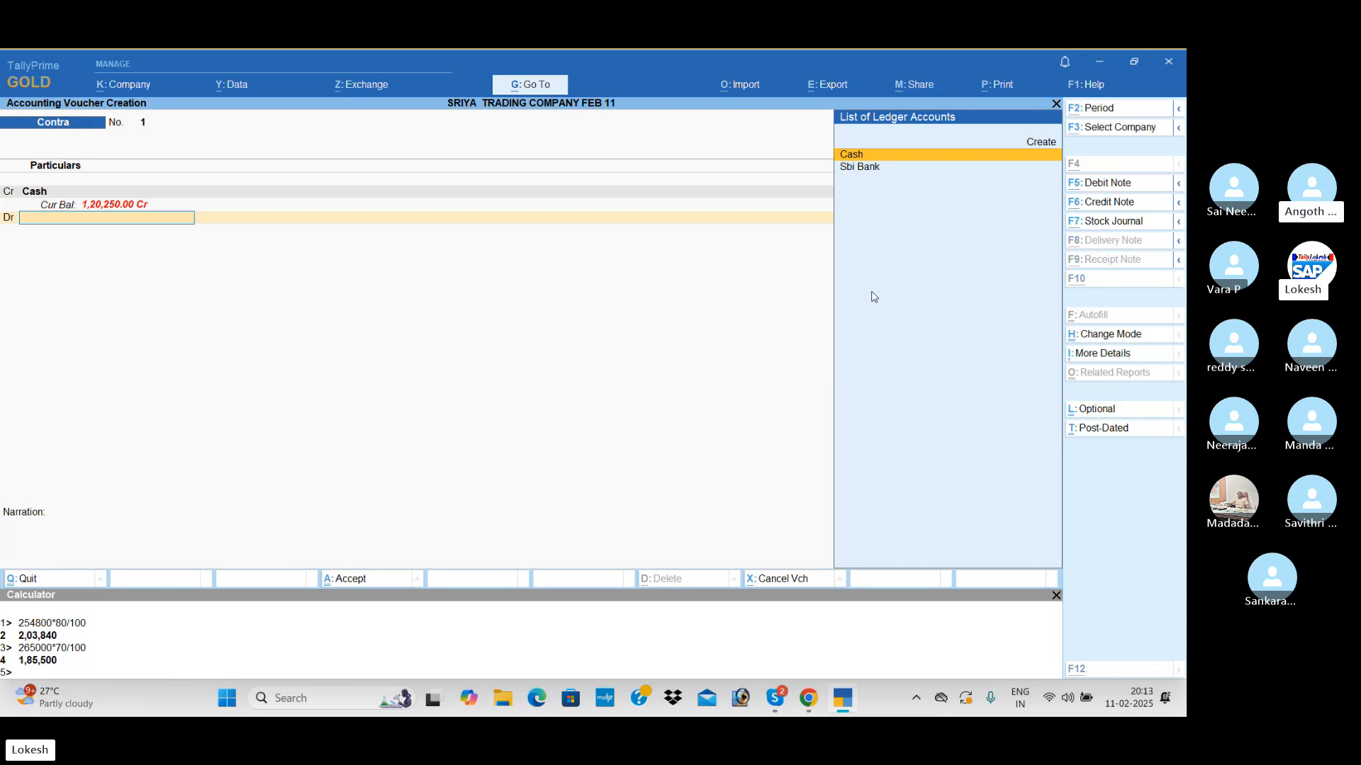
Create a Petty Cash ledger under Cash-in-Hand from within the contra voucher, without bank details.
key("alt+c")
type("Petty Cash")
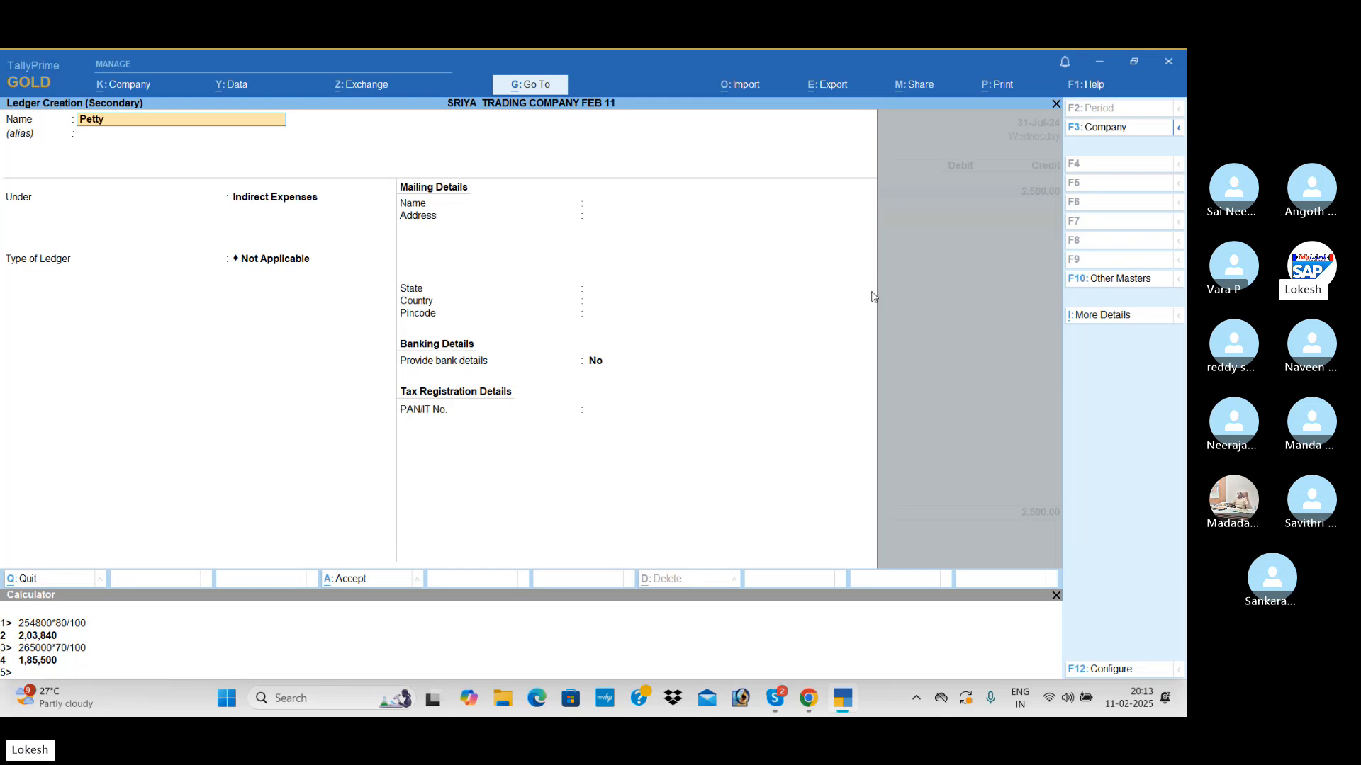
key("Return")
key("Return")
type("Cas")
key("Return")
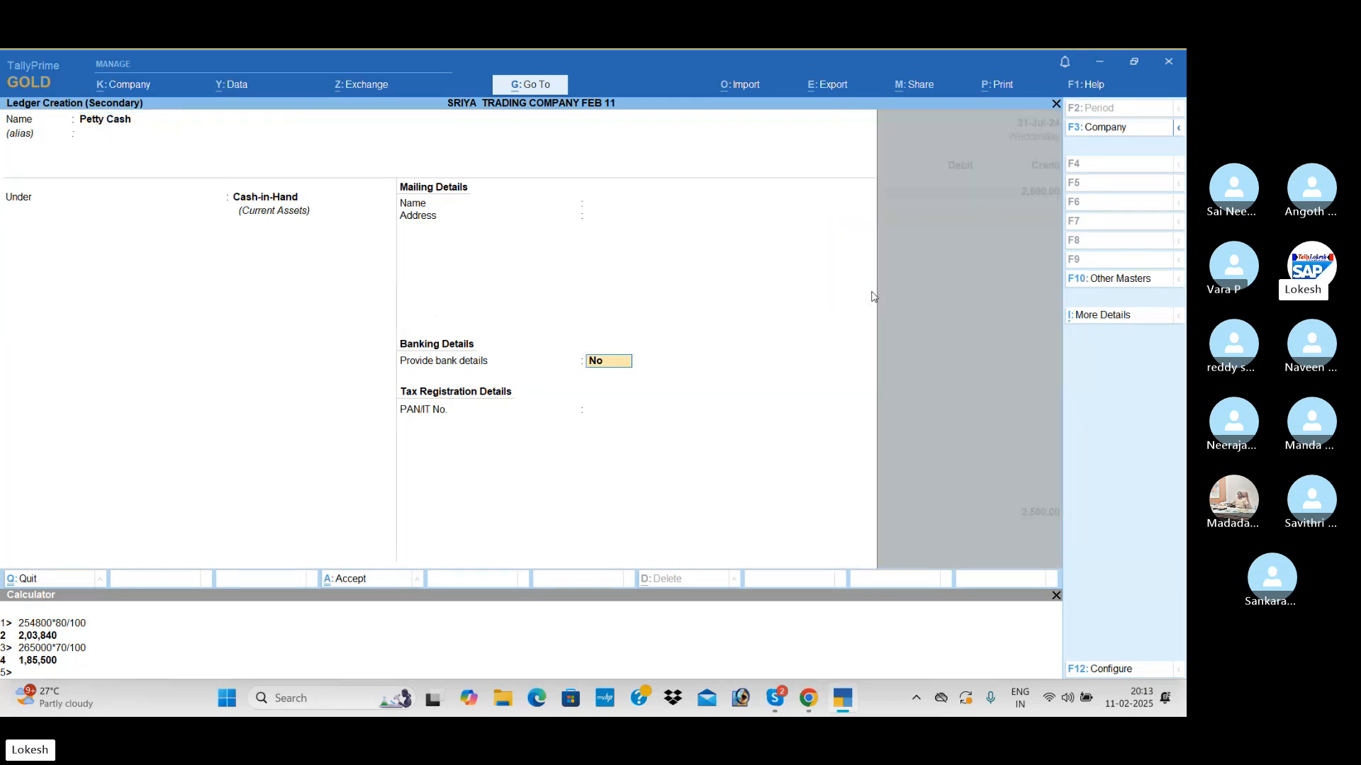
key("Return")
key("Return")
key("Return")
Debit Petty Cash with 2,500 and save the contra voucher without a narration.
key("Return")
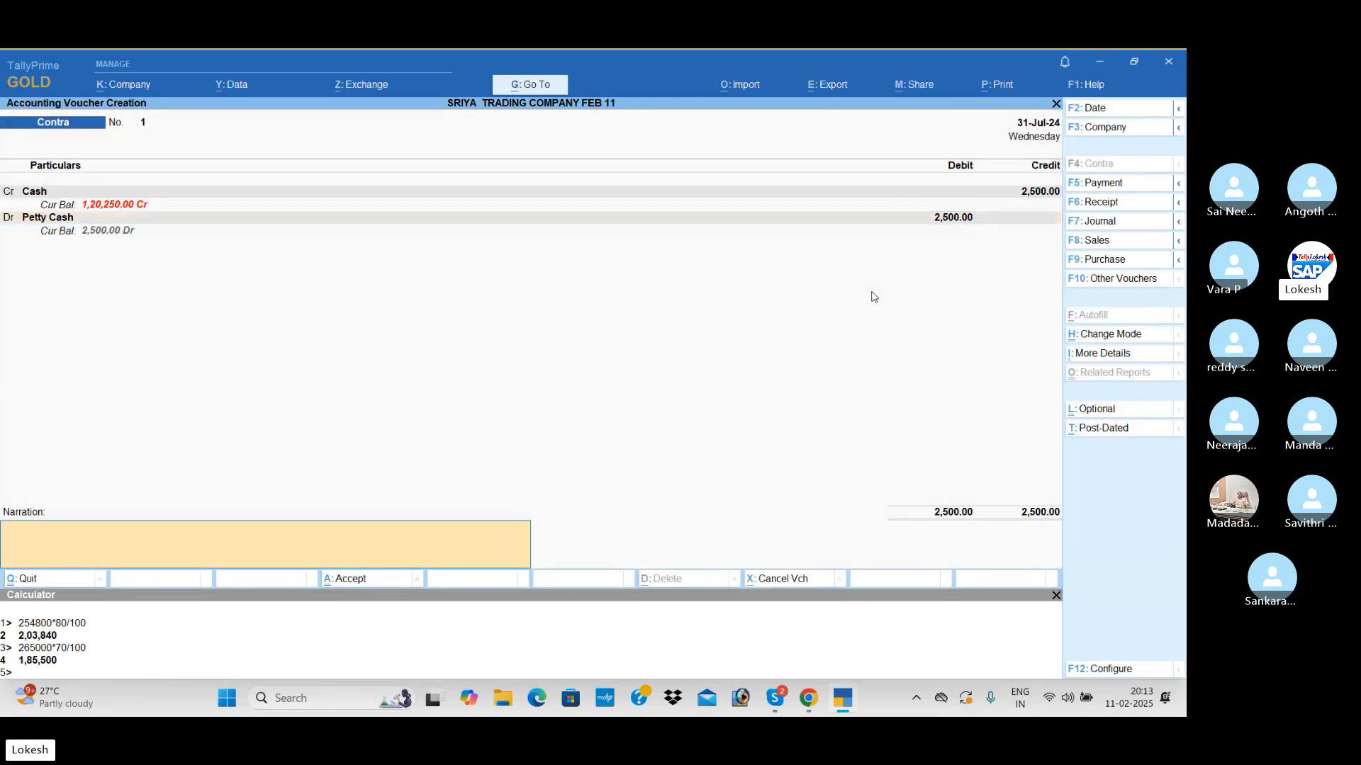
key("Return")
key("Return")
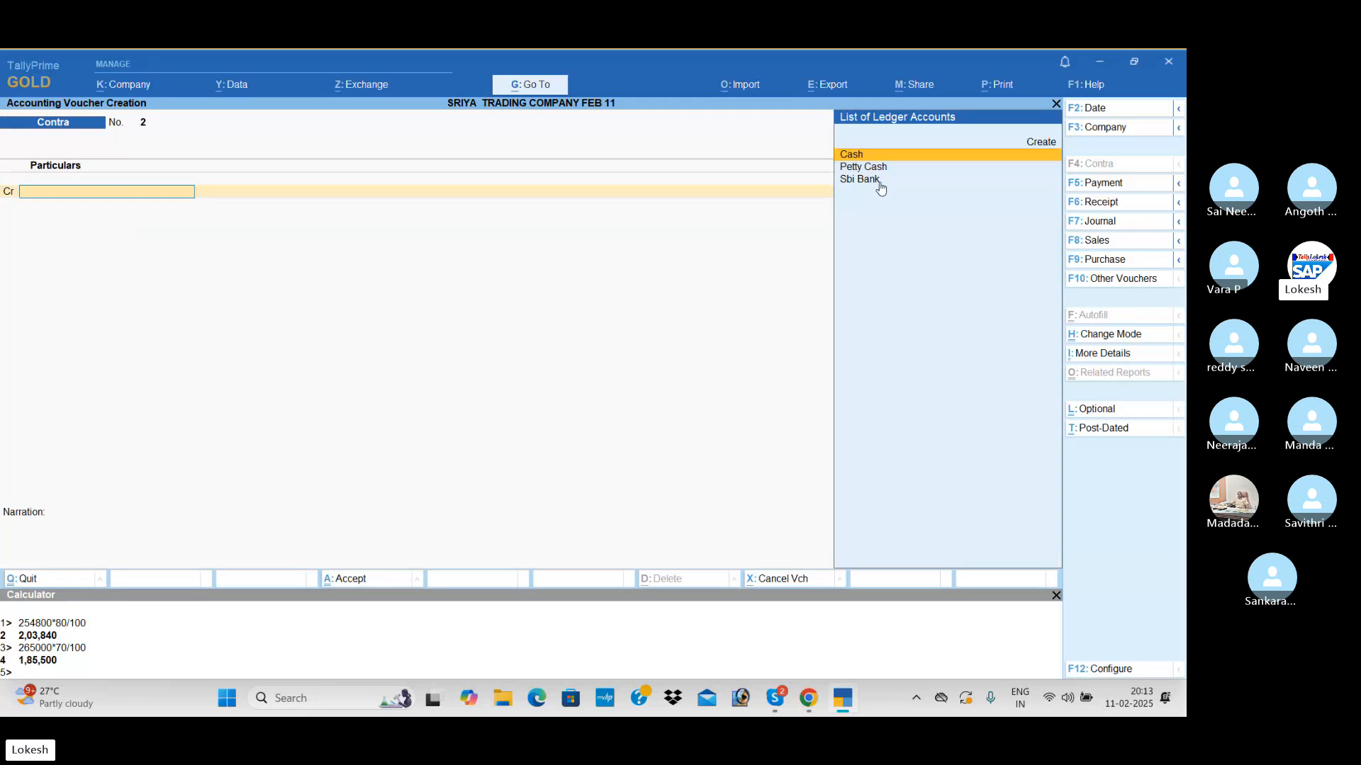
Start a payment voucher, closing the calculator, and debit a new Salaries ledger under Indirect Expenses with 15,000.
left_click(1103, 185)
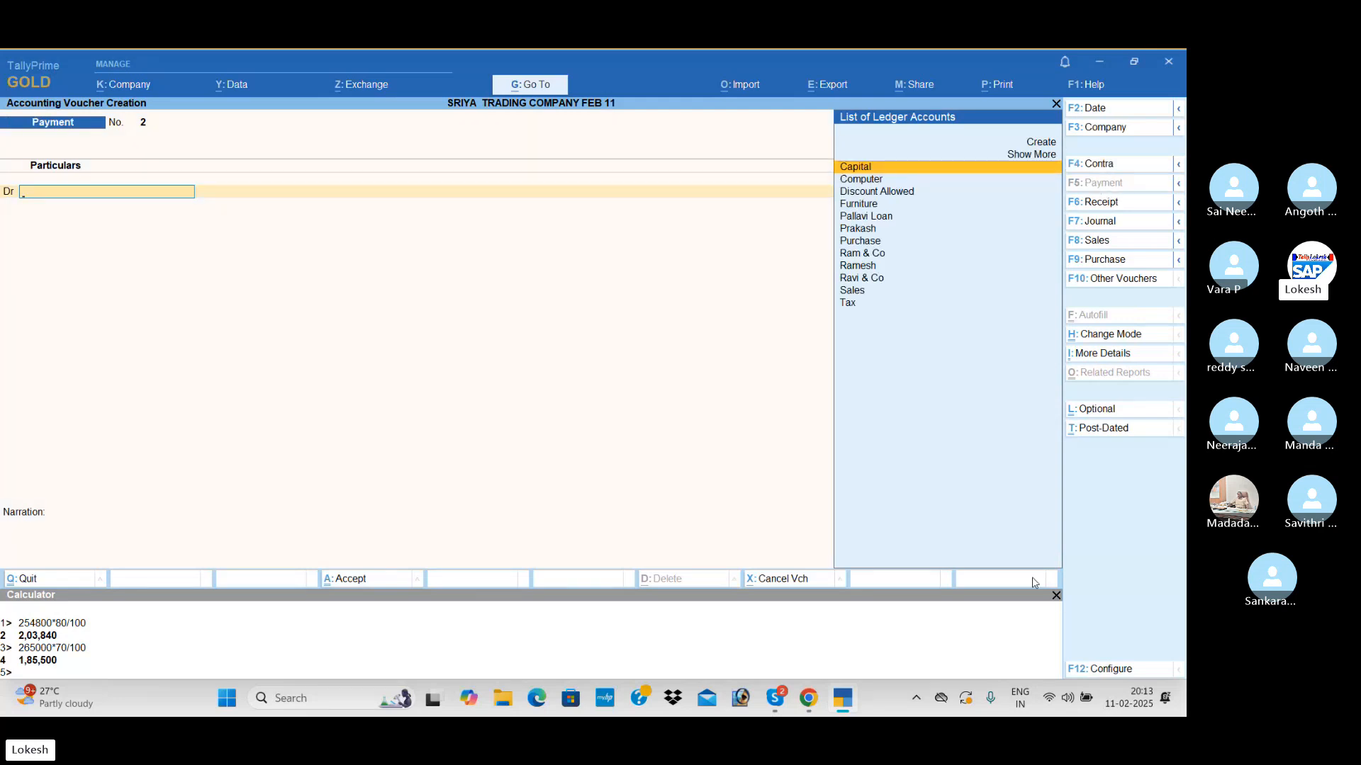
left_click(1056, 595)
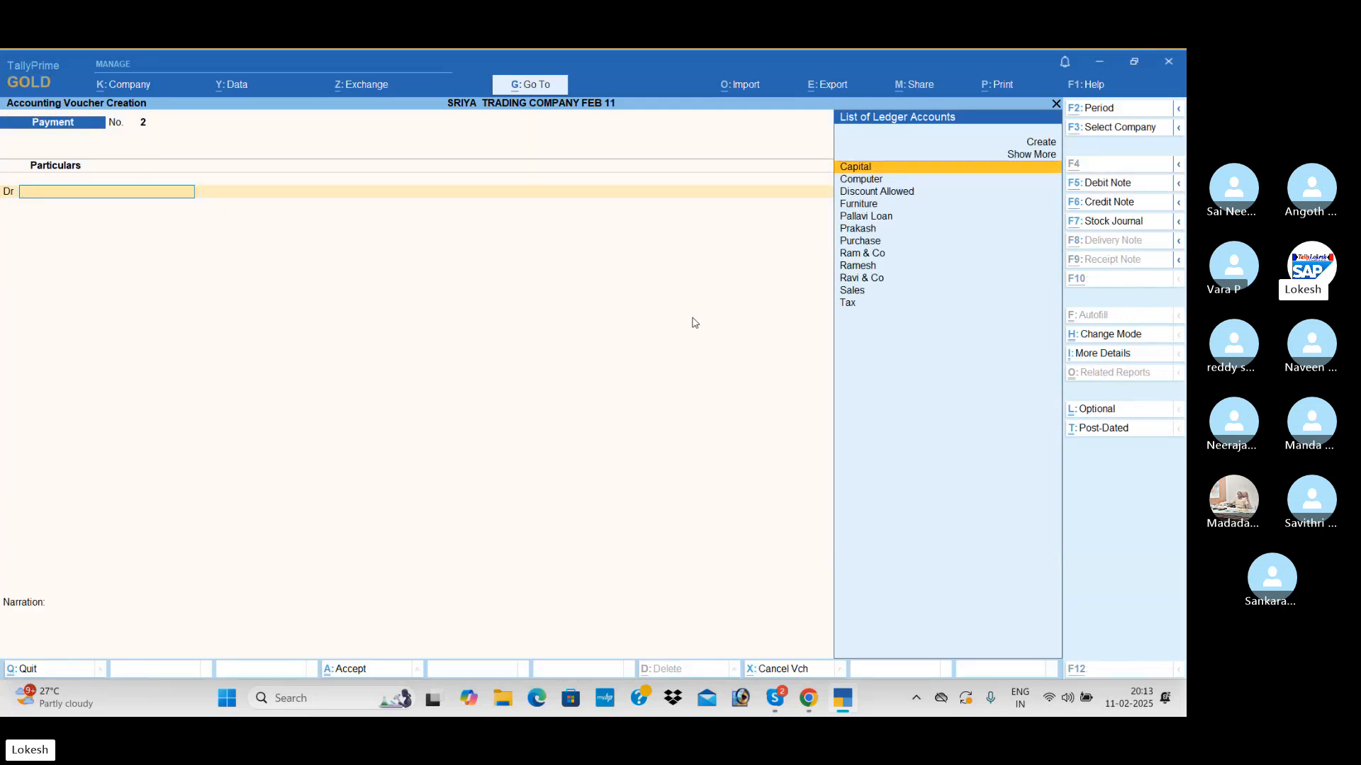
key("alt+c")
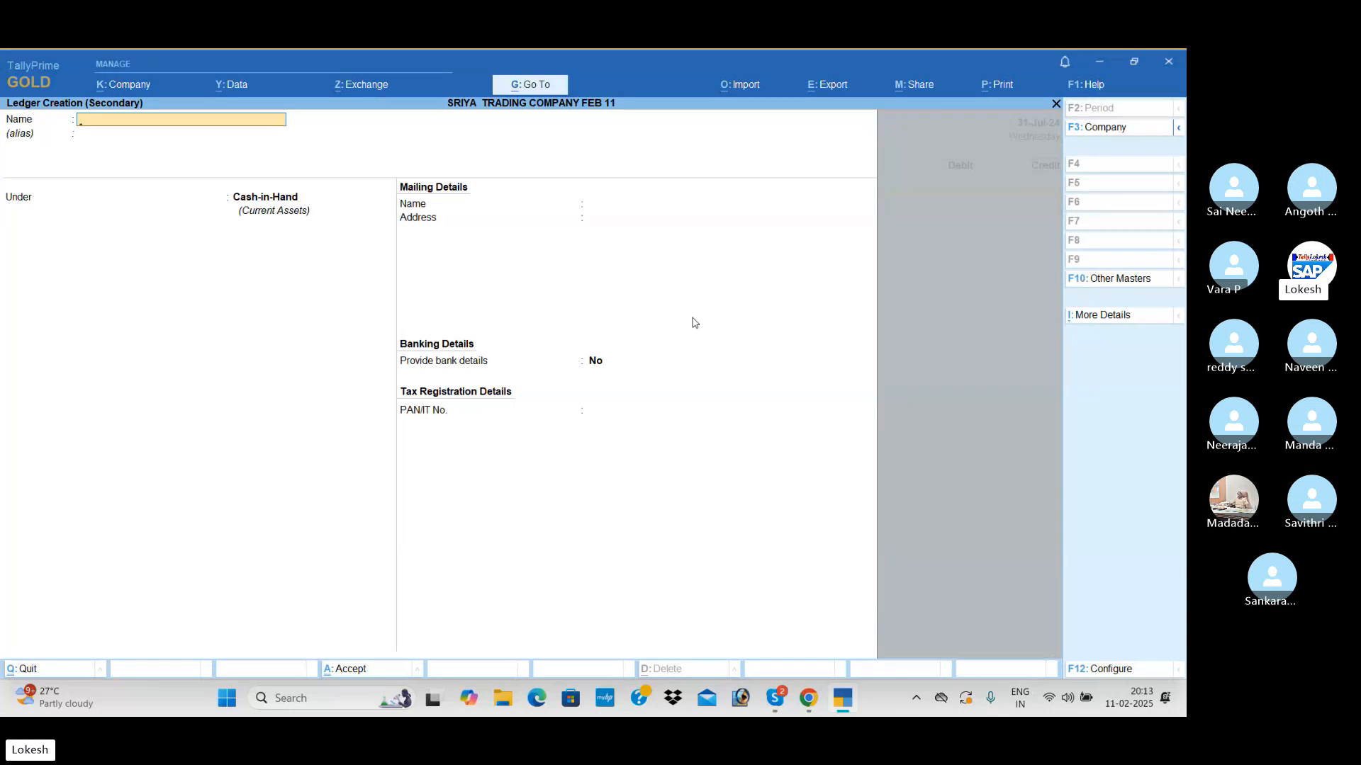
type("Salaries")
key("Return")
type("Ind")
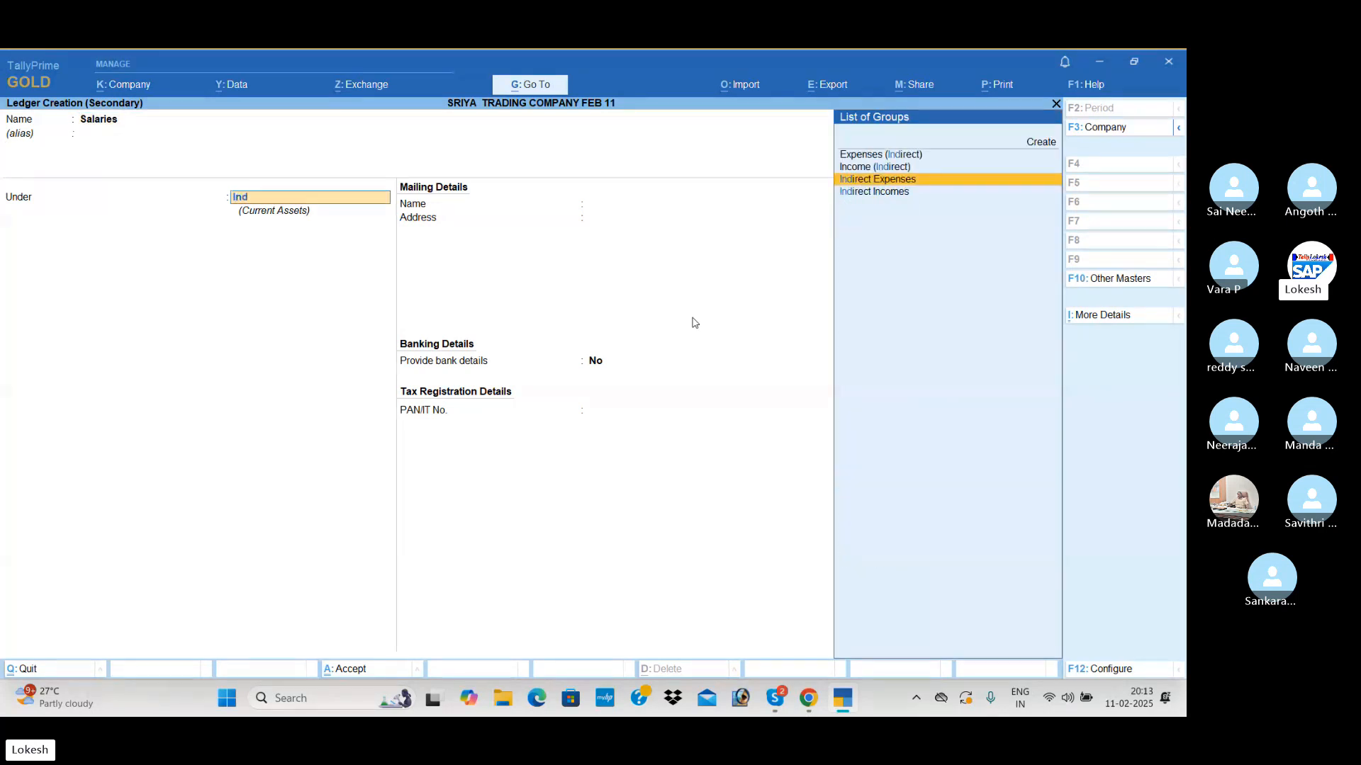
key("Return")
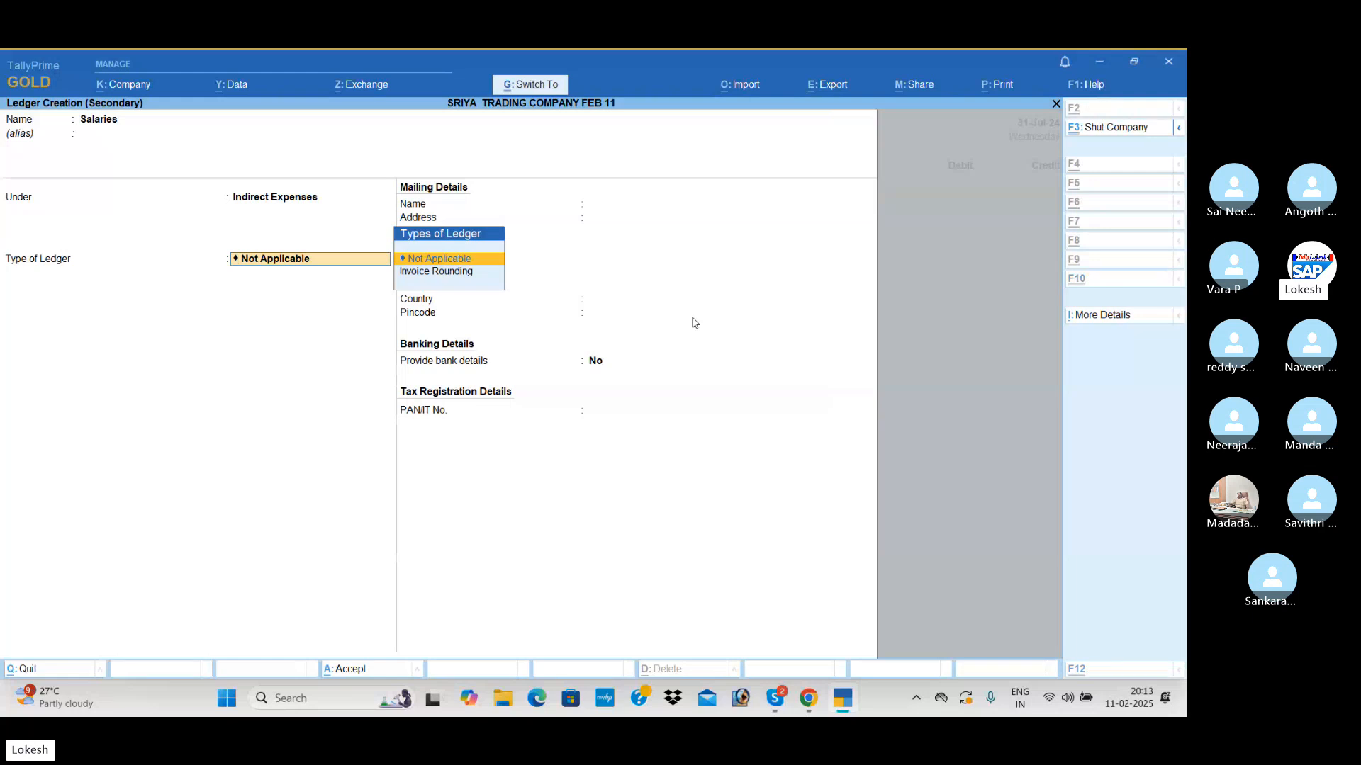
key("ctrl+a")
type("15000")
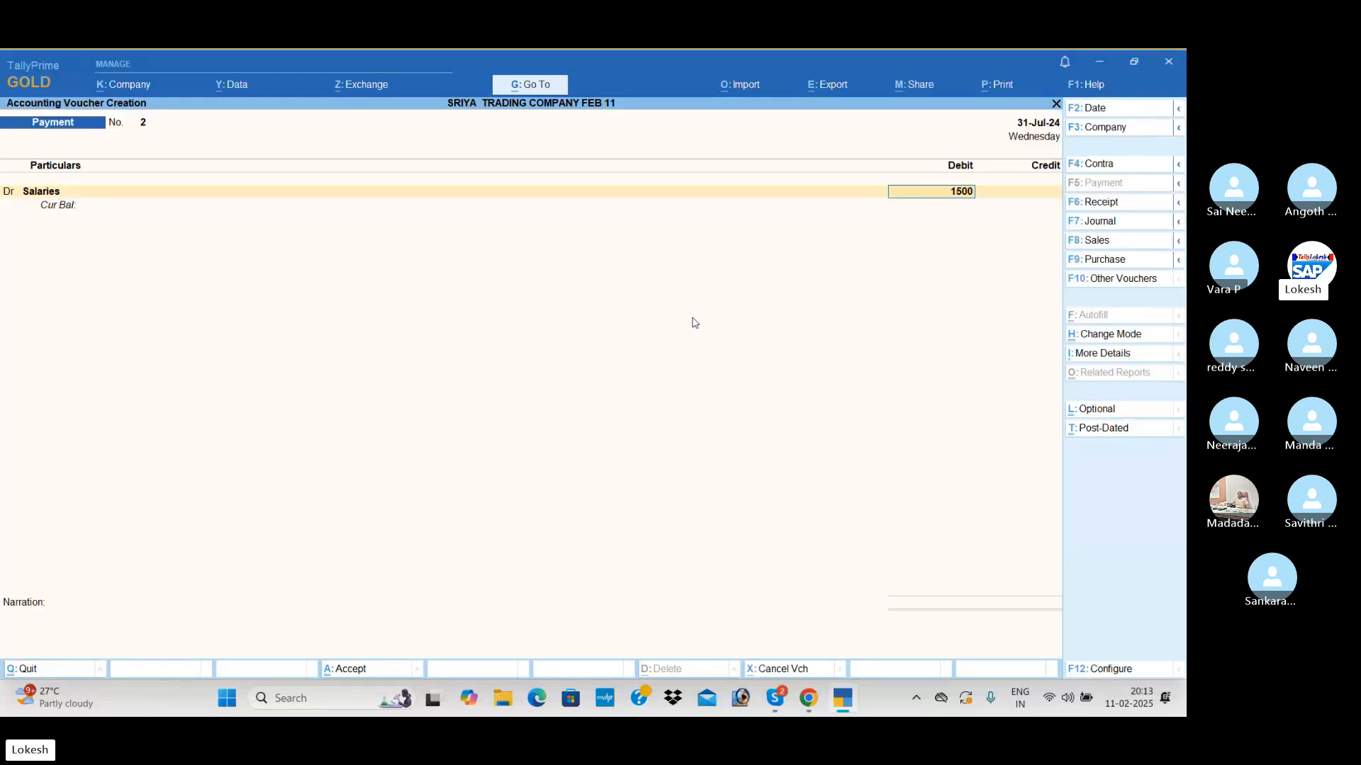
key("Return")
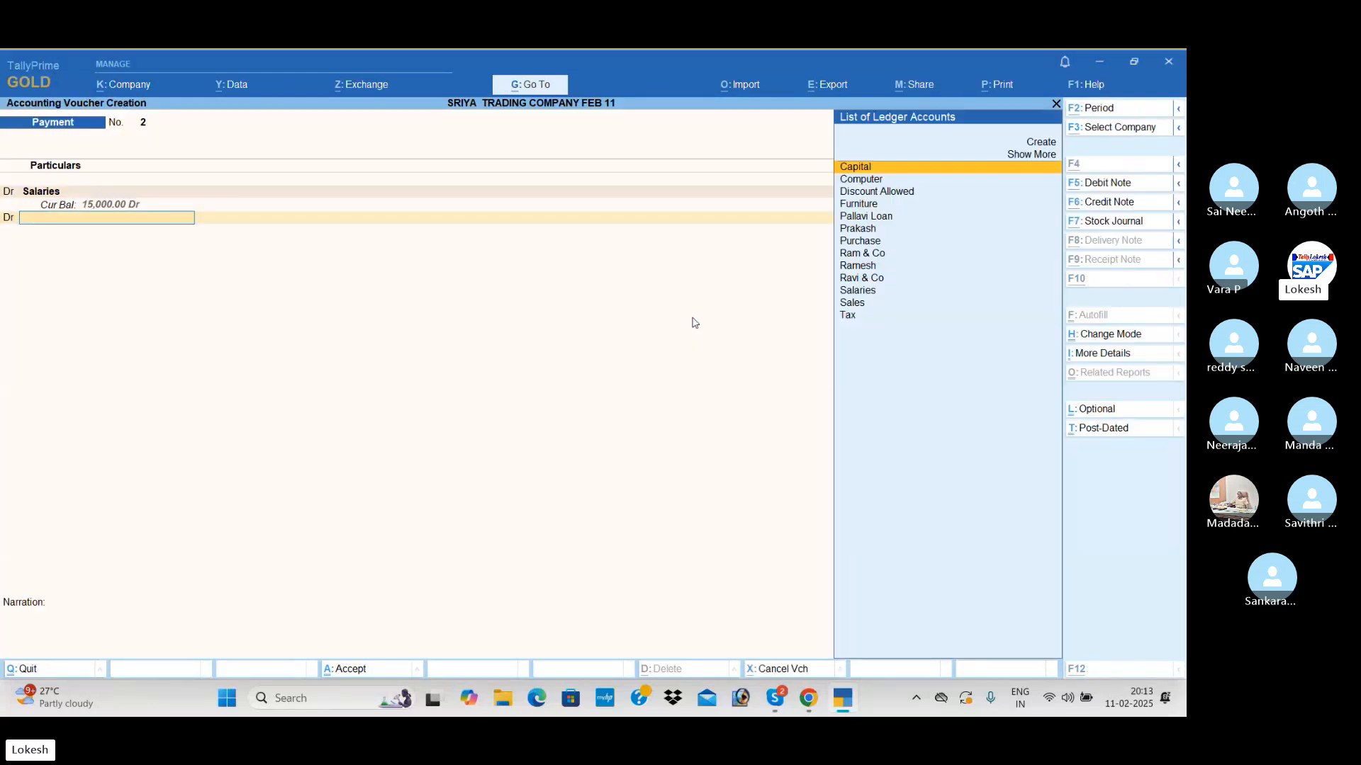
Create a Wages ledger under Direct Expenses and debit it with 10,000 in the payment voucher.
key("alt+c")
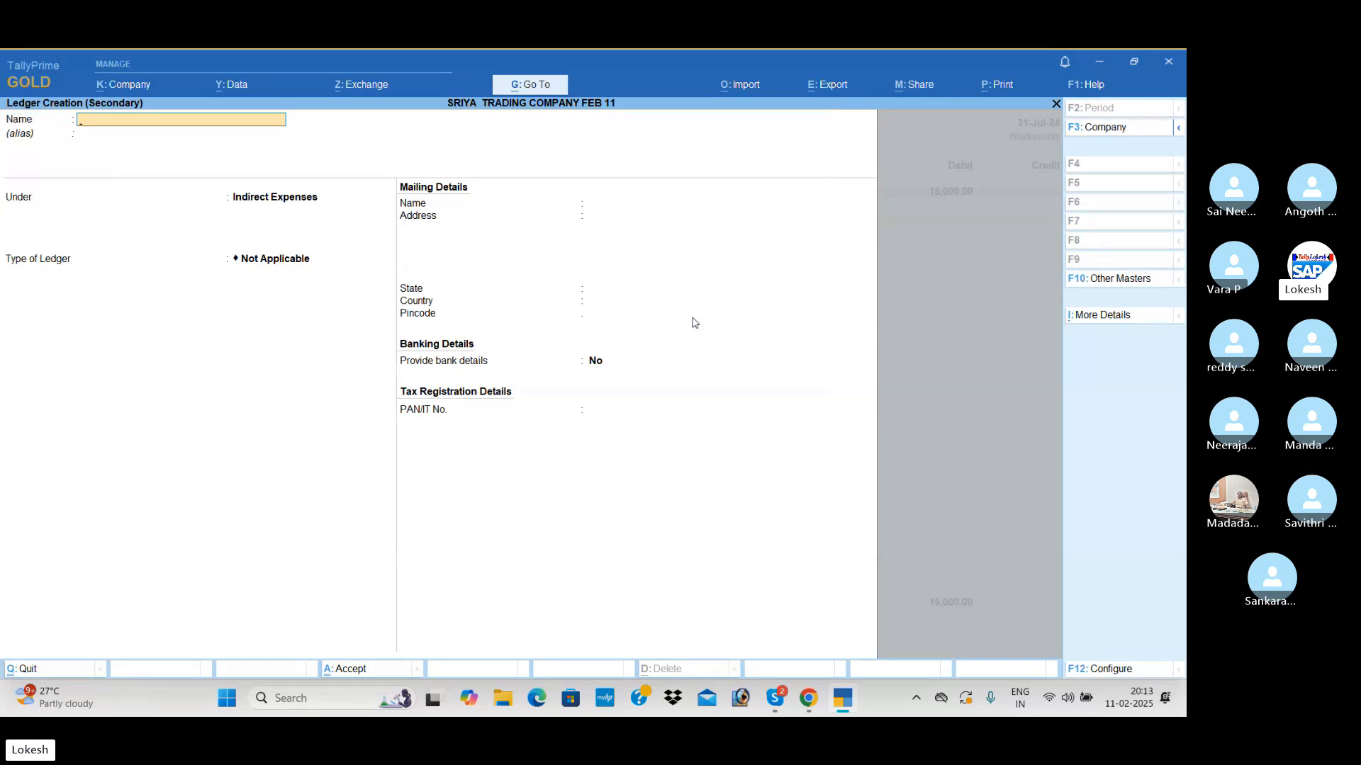
type("Wages")
key("Return")
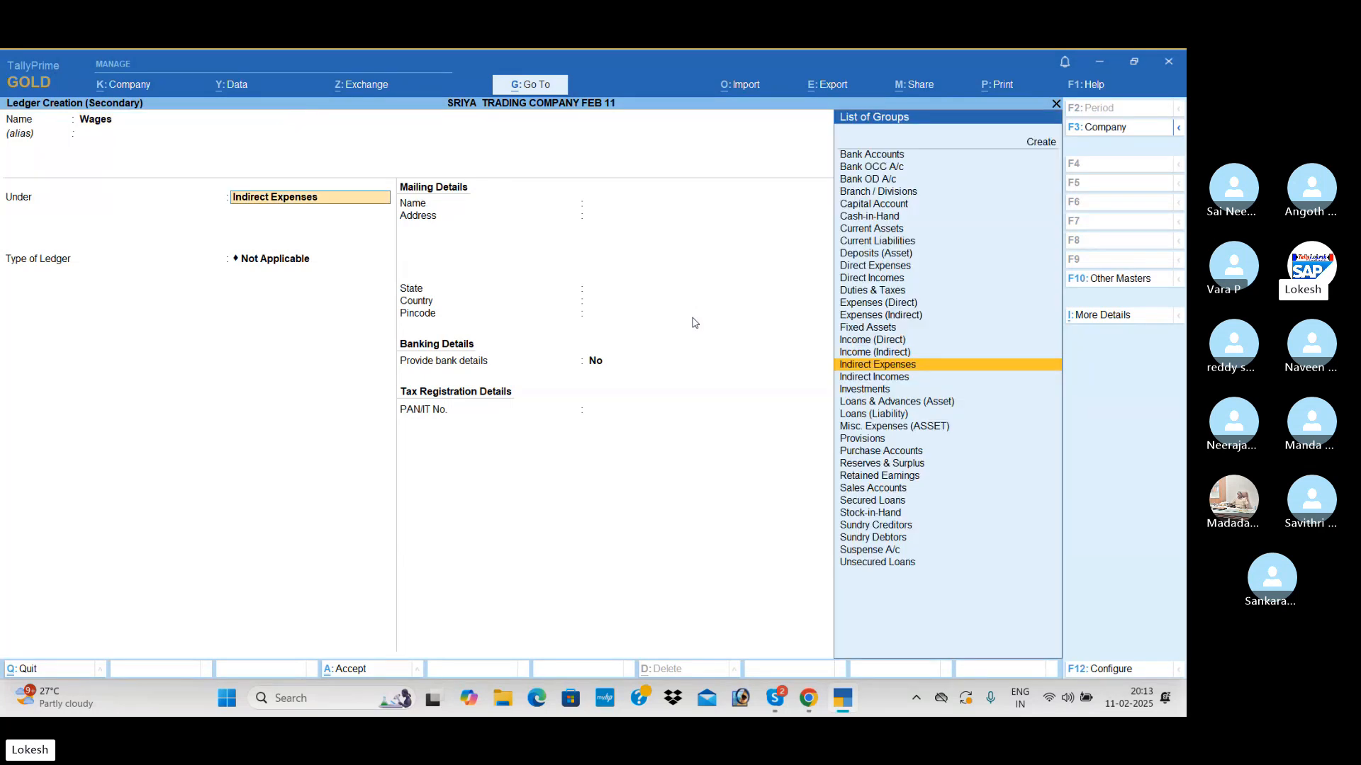
type("di")
key("Return")
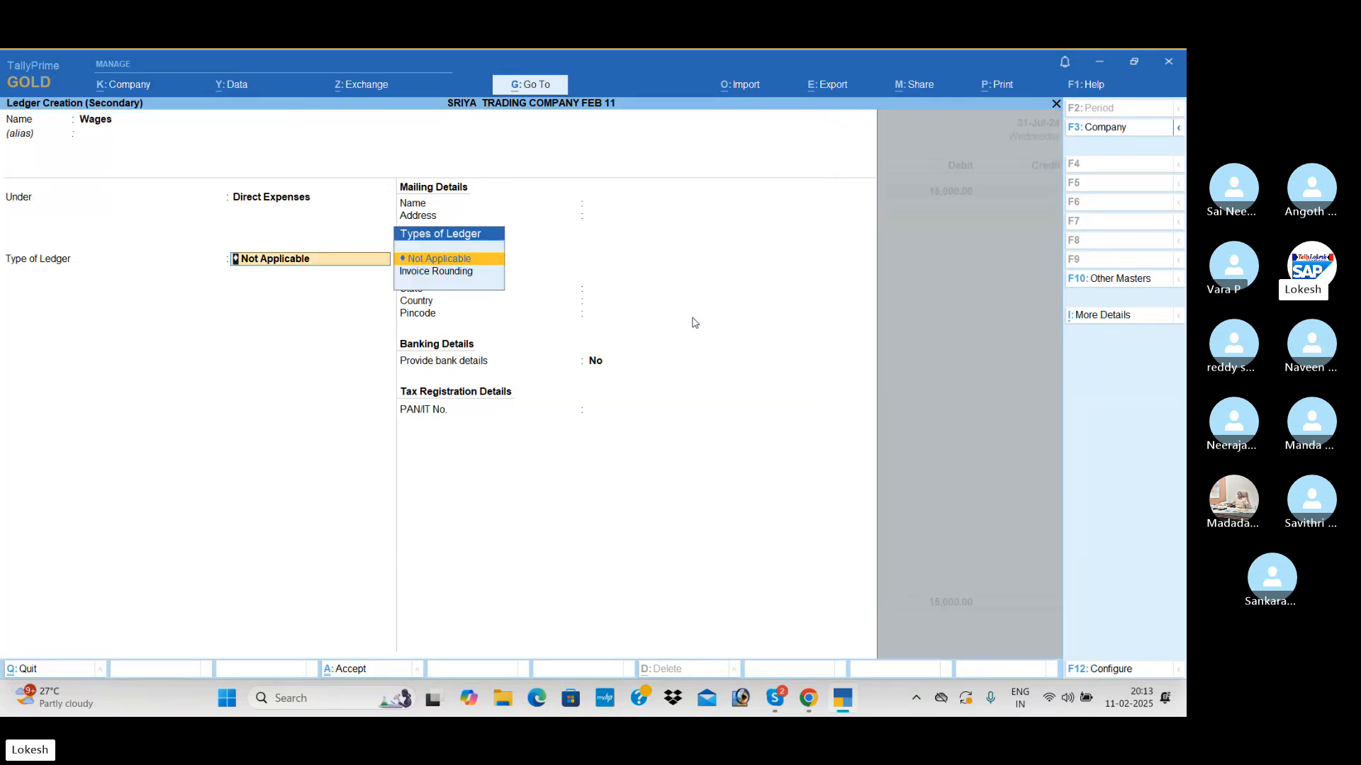
key("ctrl+a")
type("10000")
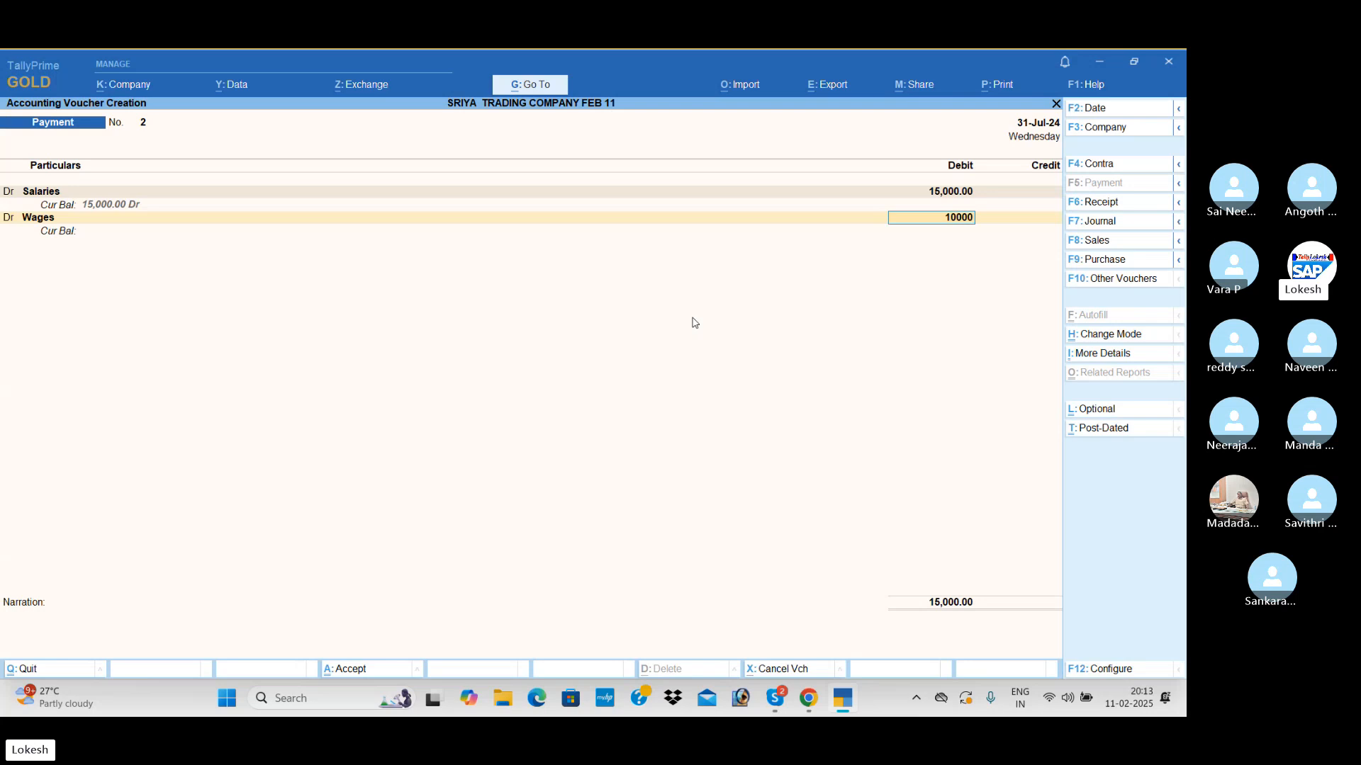
key("Return")
Create an Electricity Bill ledger under Indirect Expenses for the third debit line of the payment voucher.
key("alt+c")
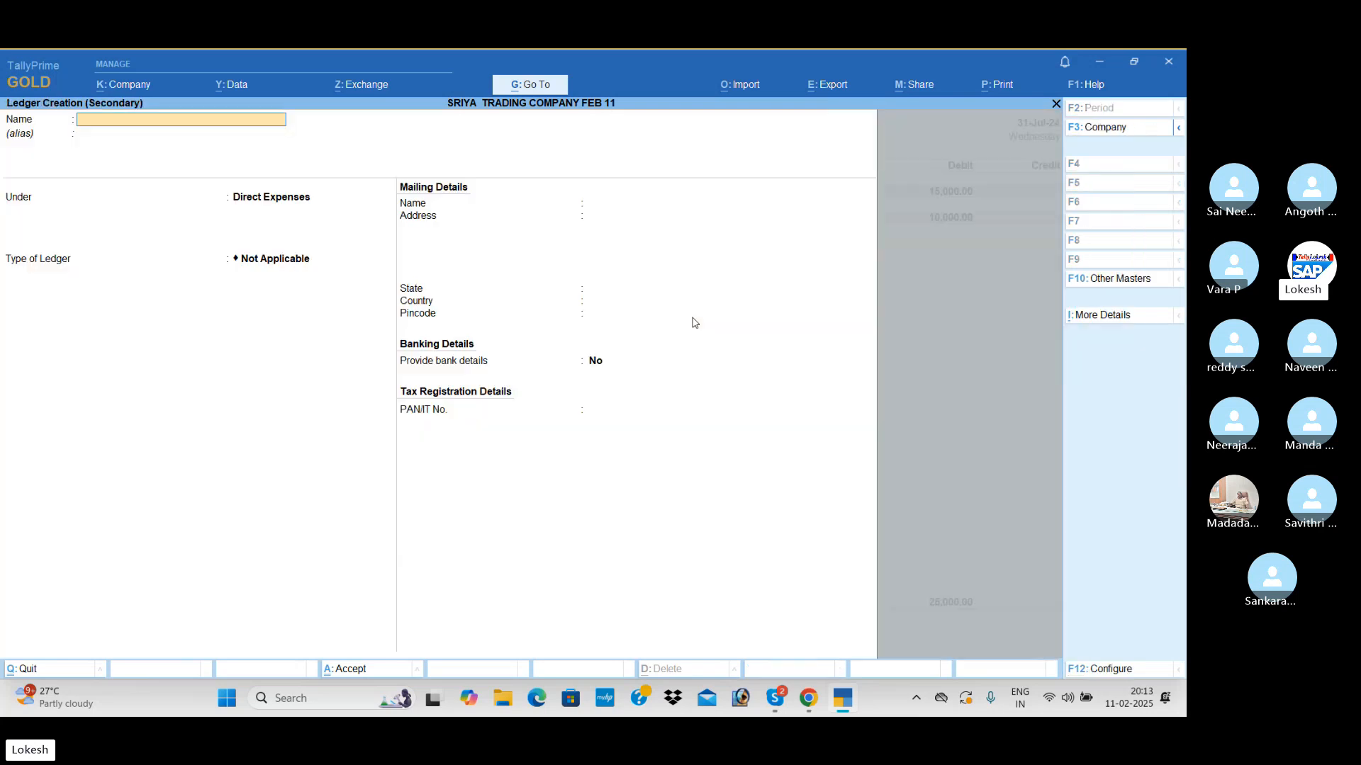
type("Ele")
type("ctricit")
type("y III")
key("BackSpace")
key("BackSpace")
key("BackSpace")
type("ity Bi")
key("Return")
type("Ind")
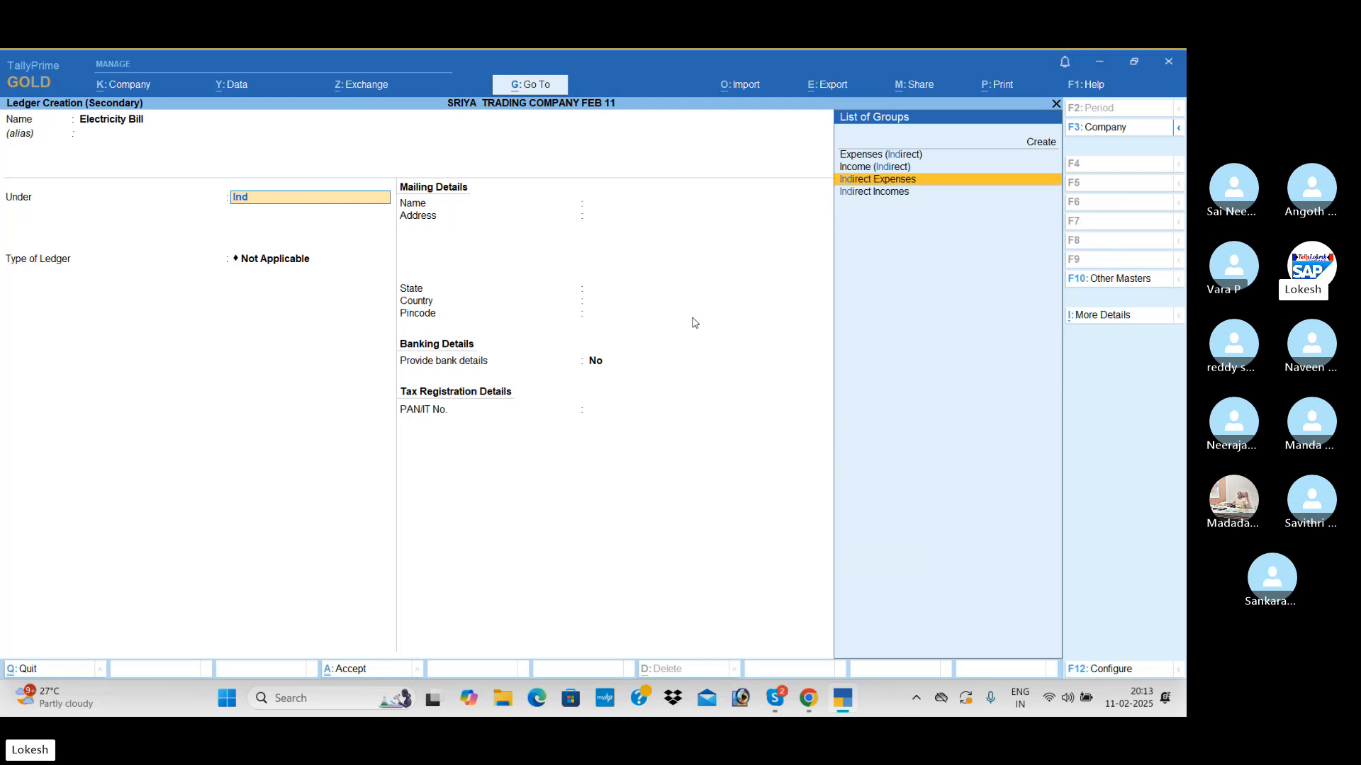
key("Return")
key("ctrl+a")
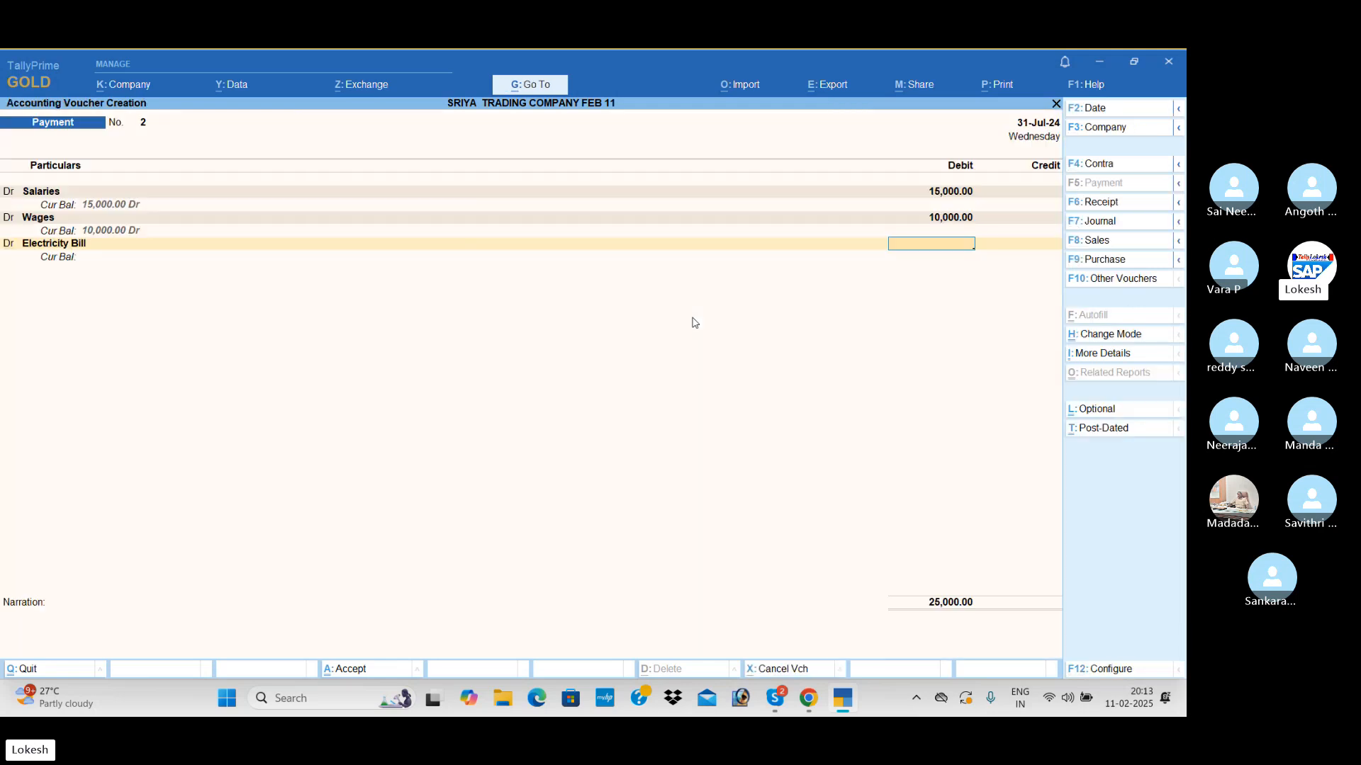
Debit Electricity Bill with 7,000 in the payment voucher.
type("7000")
key("Return")
key("Return")
Create a Tele Bill ledger under Indirect Expenses and debit it with 3,000 in the payment voucher.
key("alt+c")
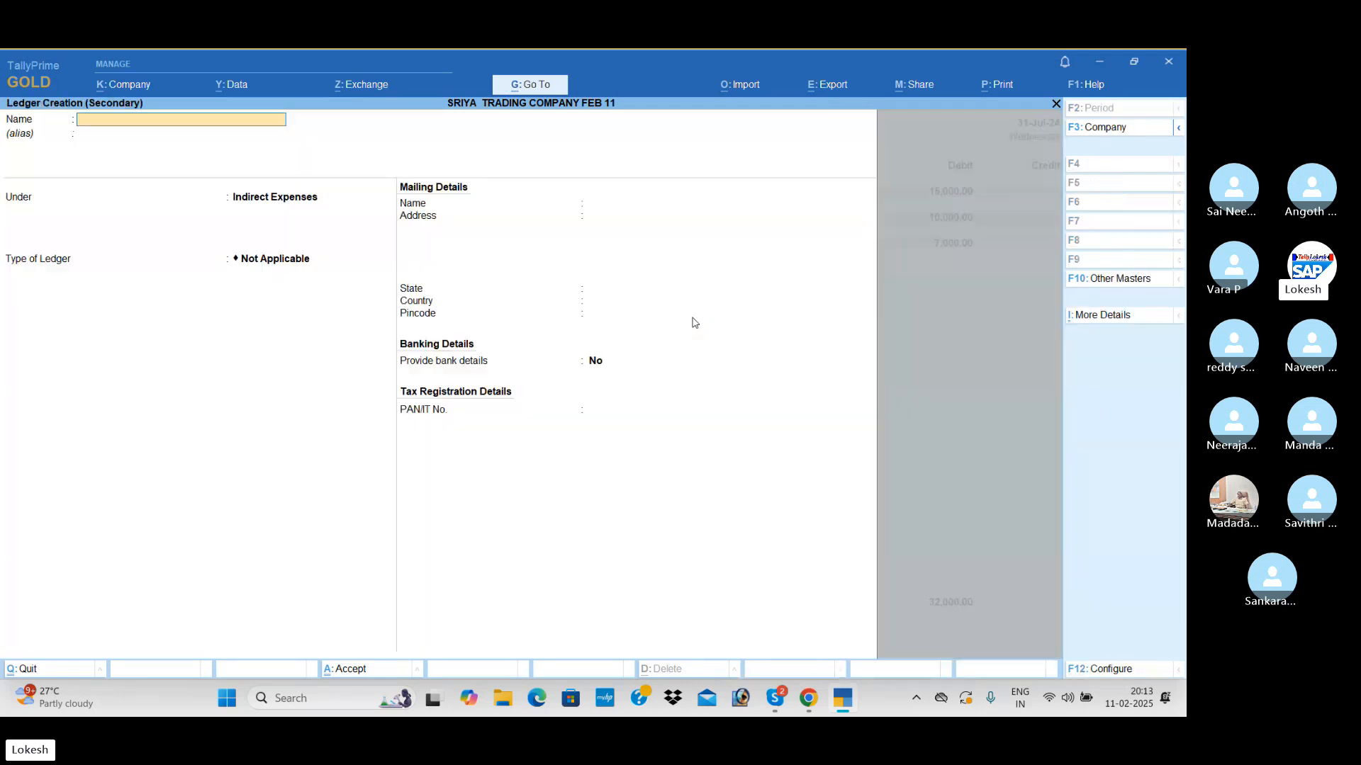
type("Tele bil")
key("Return")
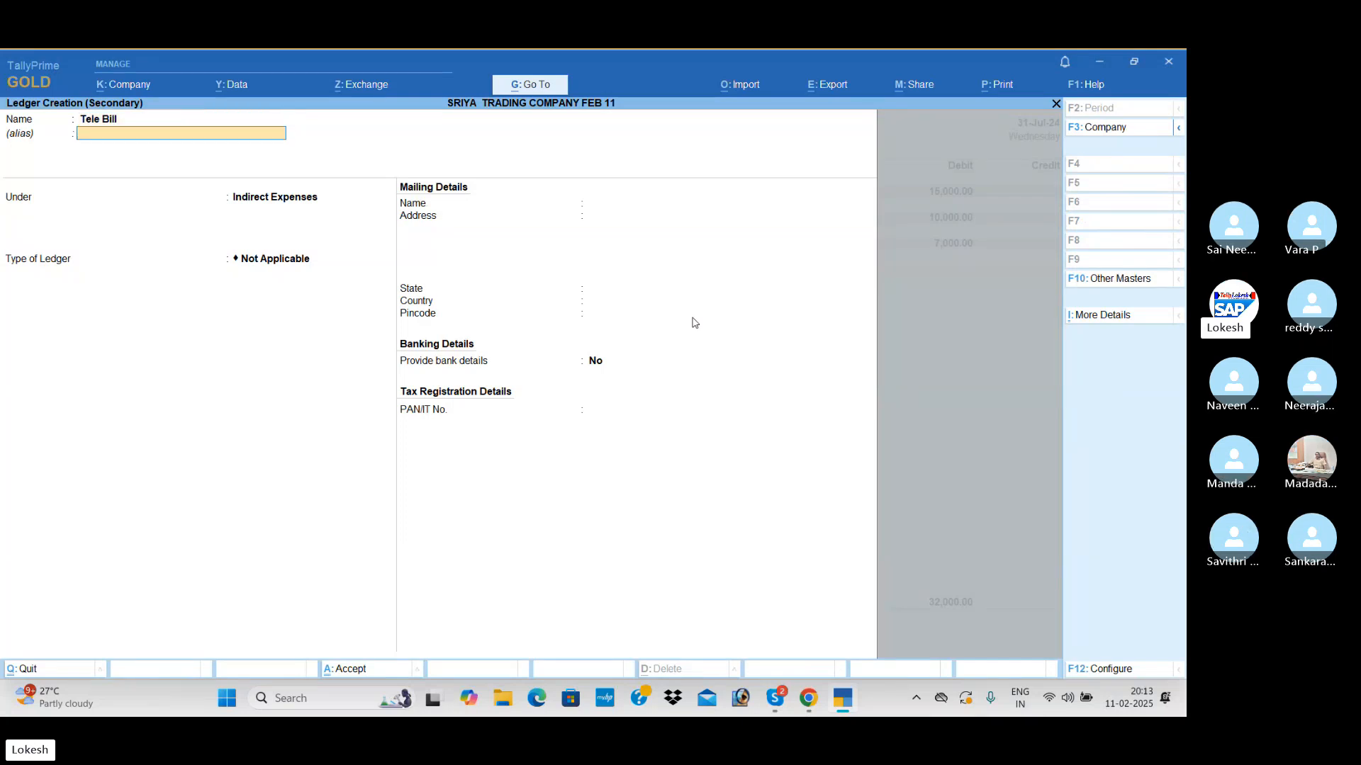
key("Return")
key("Return")
key("ctrl+a")
type("3000")
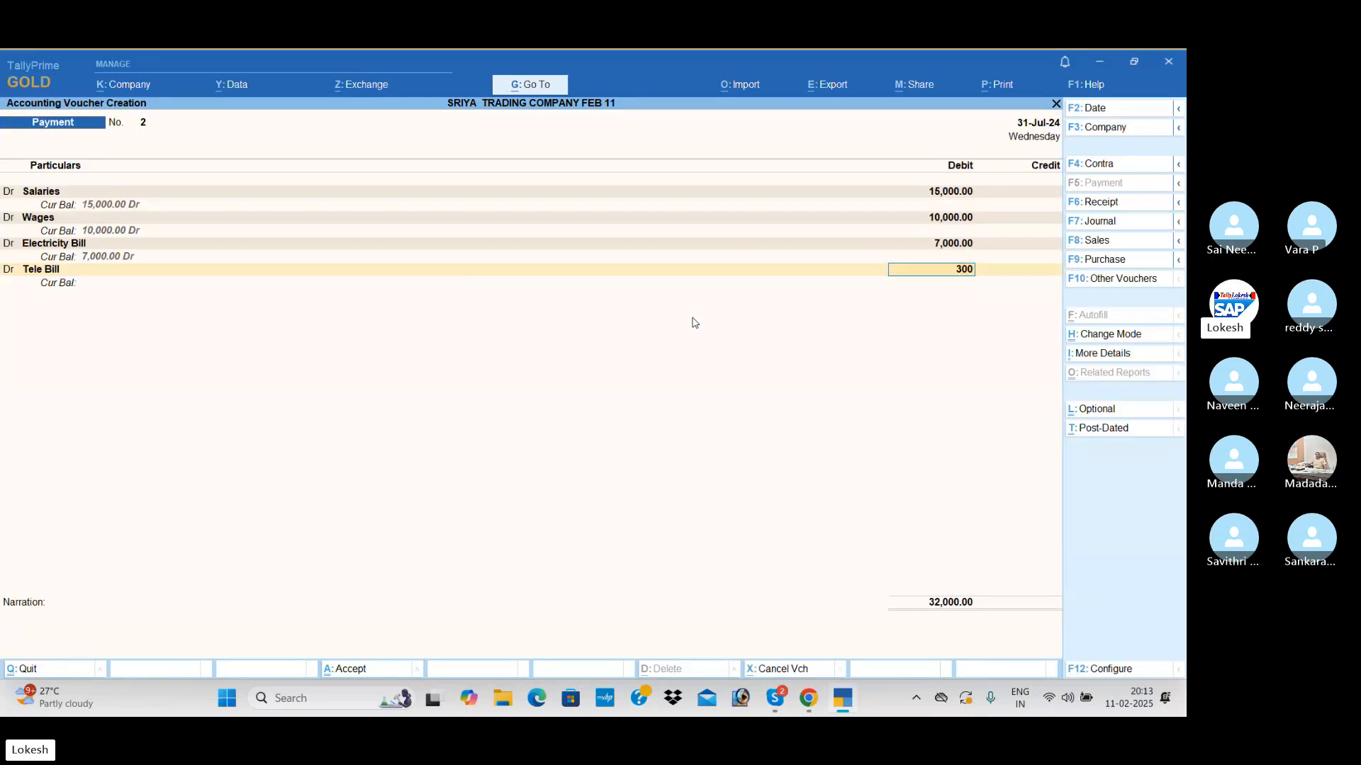
key("Return")
Create a Carriage Inwards ledger under Direct Expenses and debit it with 5,000 in the payment voucher.
key("alt+c")
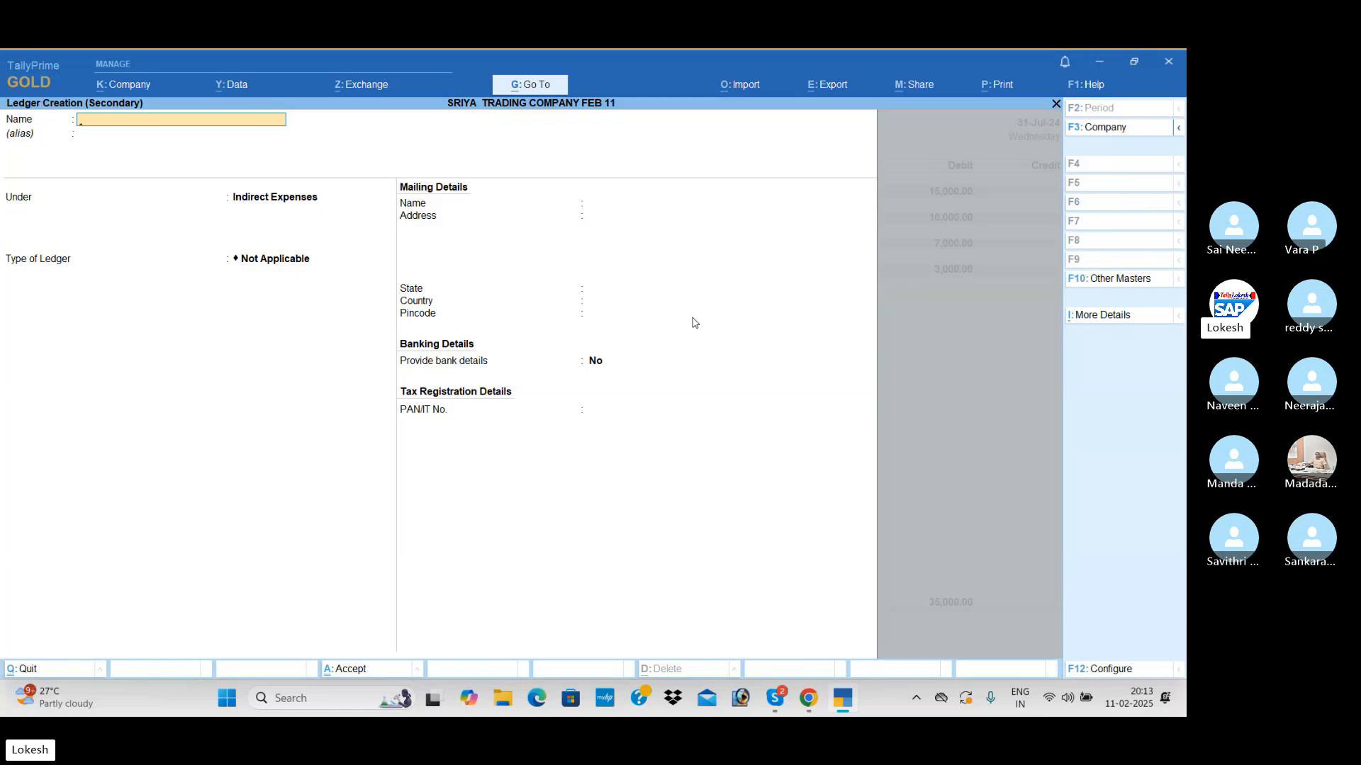
type("Carriage Inwards")
key("Return")
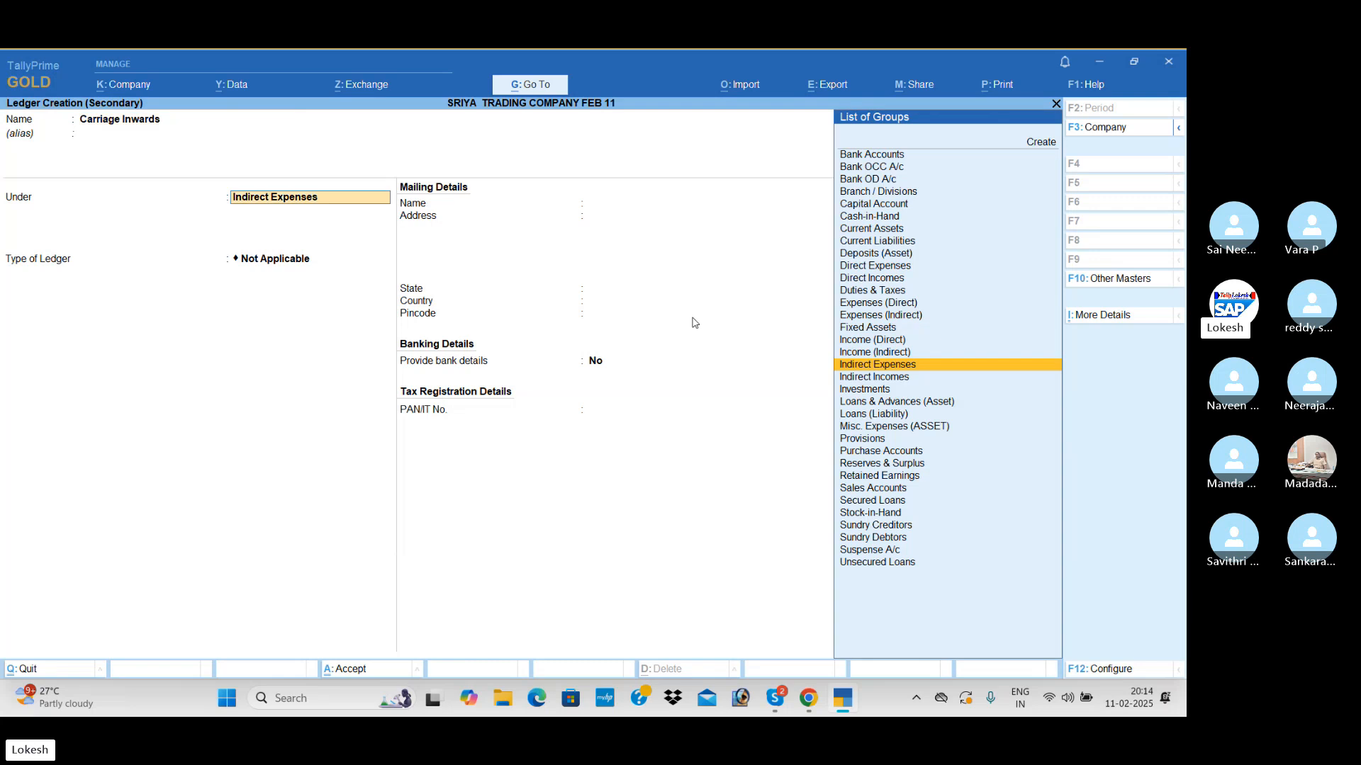
type("Dir")
key("Return")
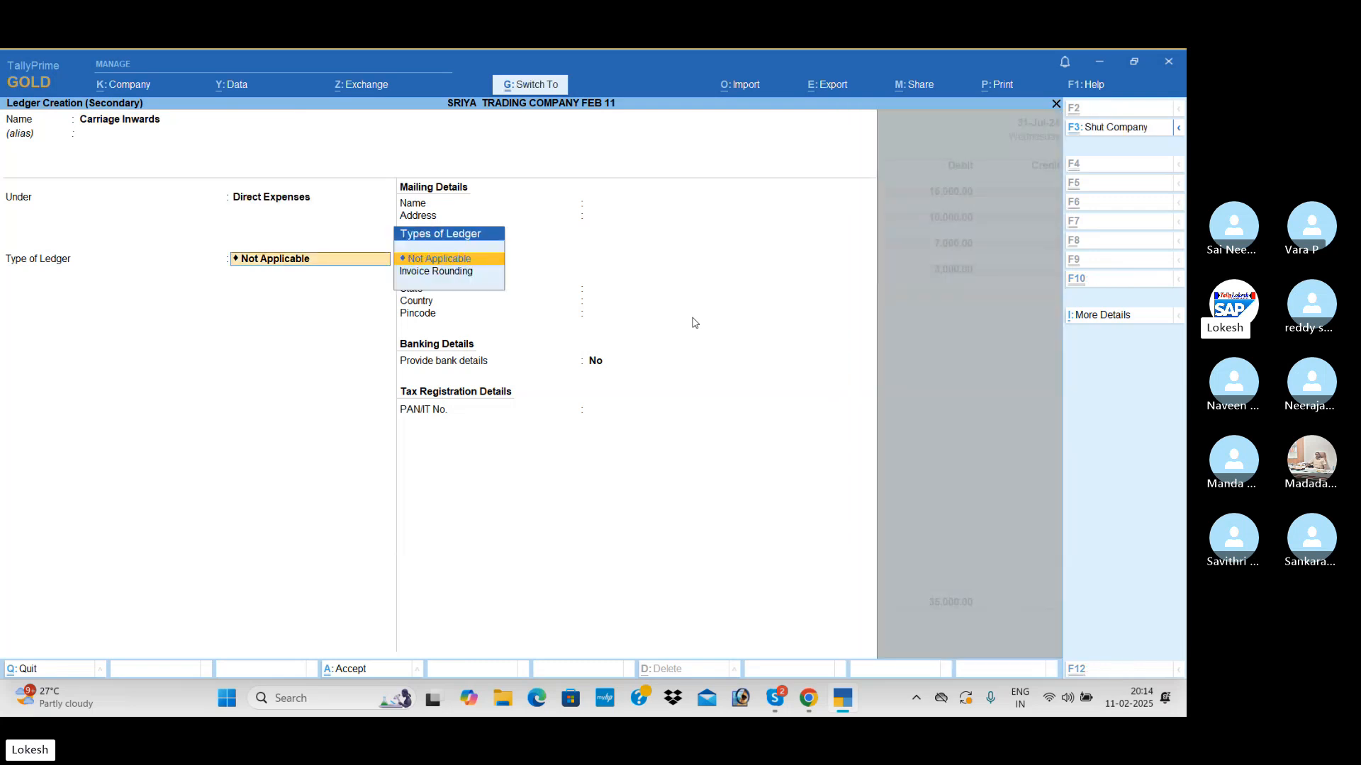
key("ctrl+a")
type("5000")
key("Return")
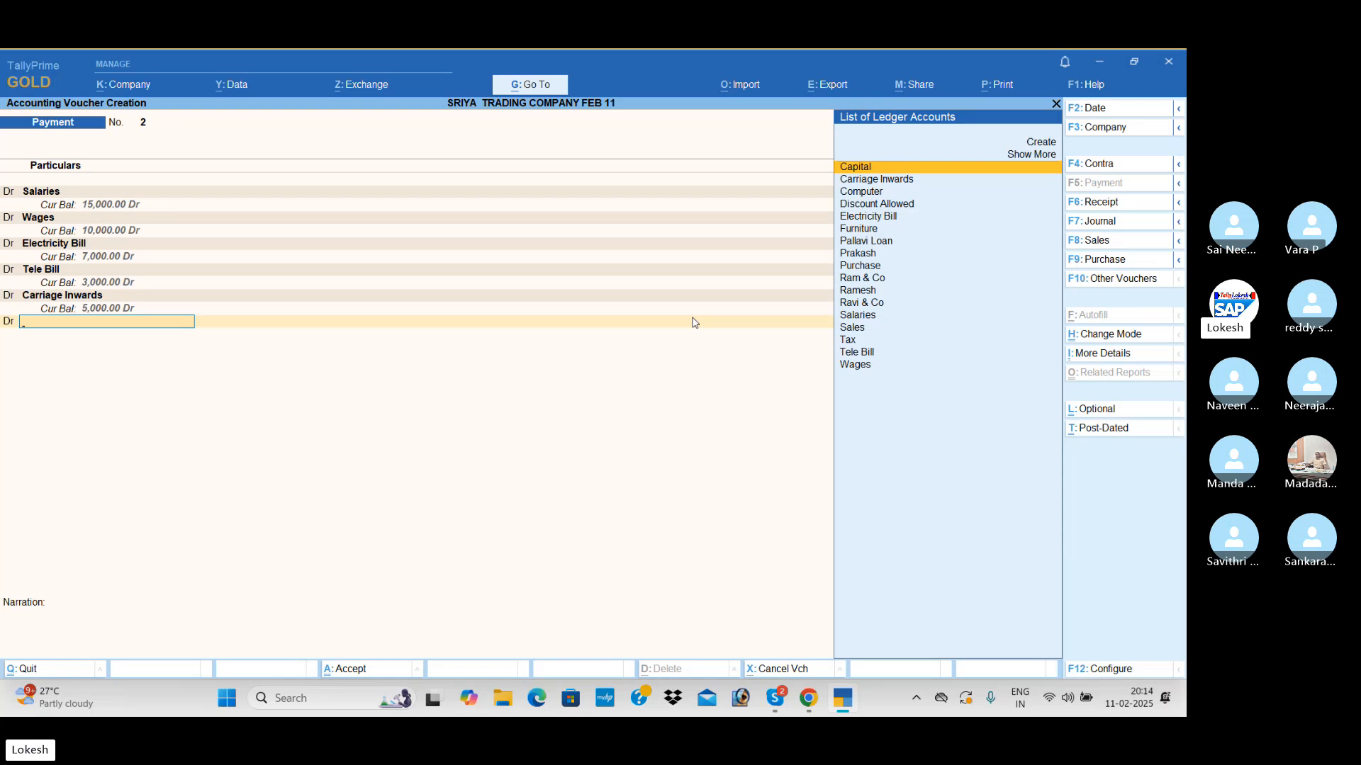
Create a Carriage Outwards ledger under Indirect Expenses and debit it with 4,000 in the payment voucher.
key("alt+c")
type("Carria")
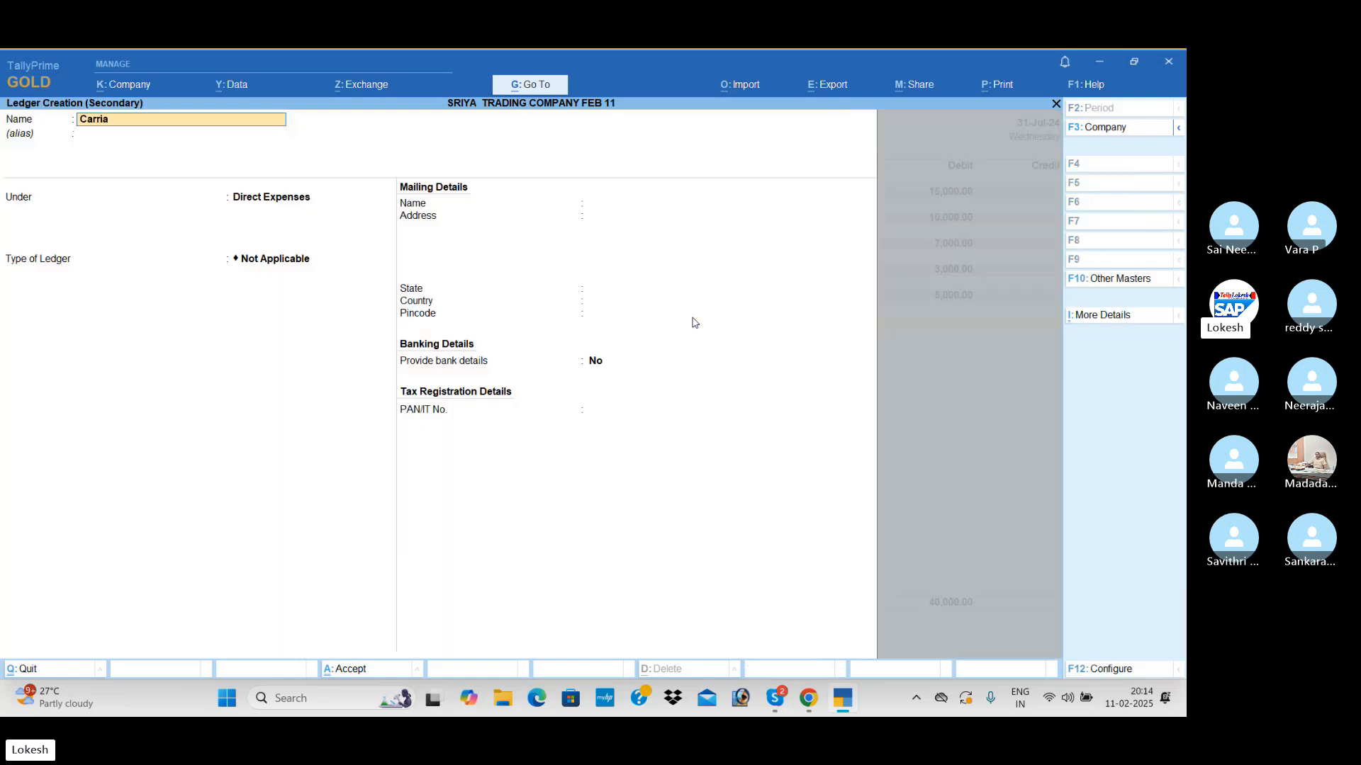
type("ge Outwards")
key("Return")
type("Ind")
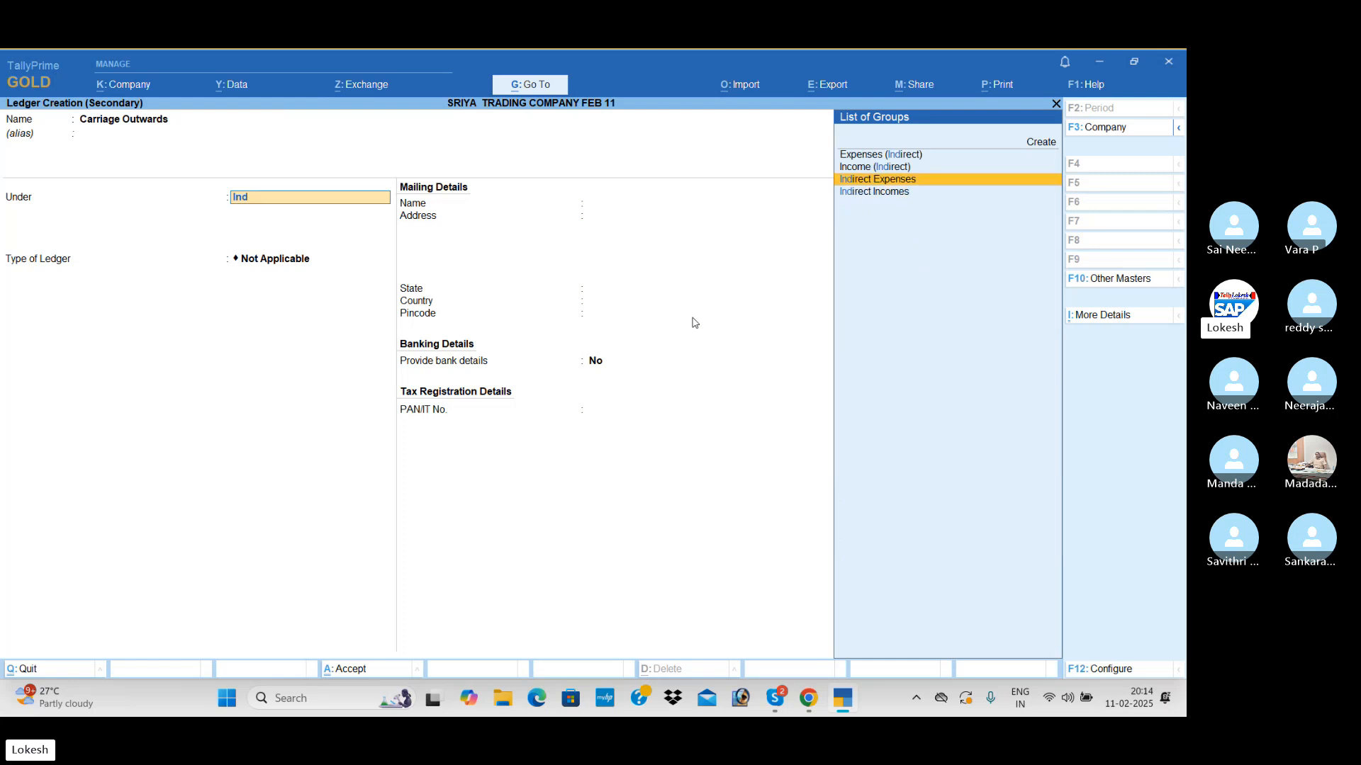
key("Return")
key("ctrl+a")
type("4")
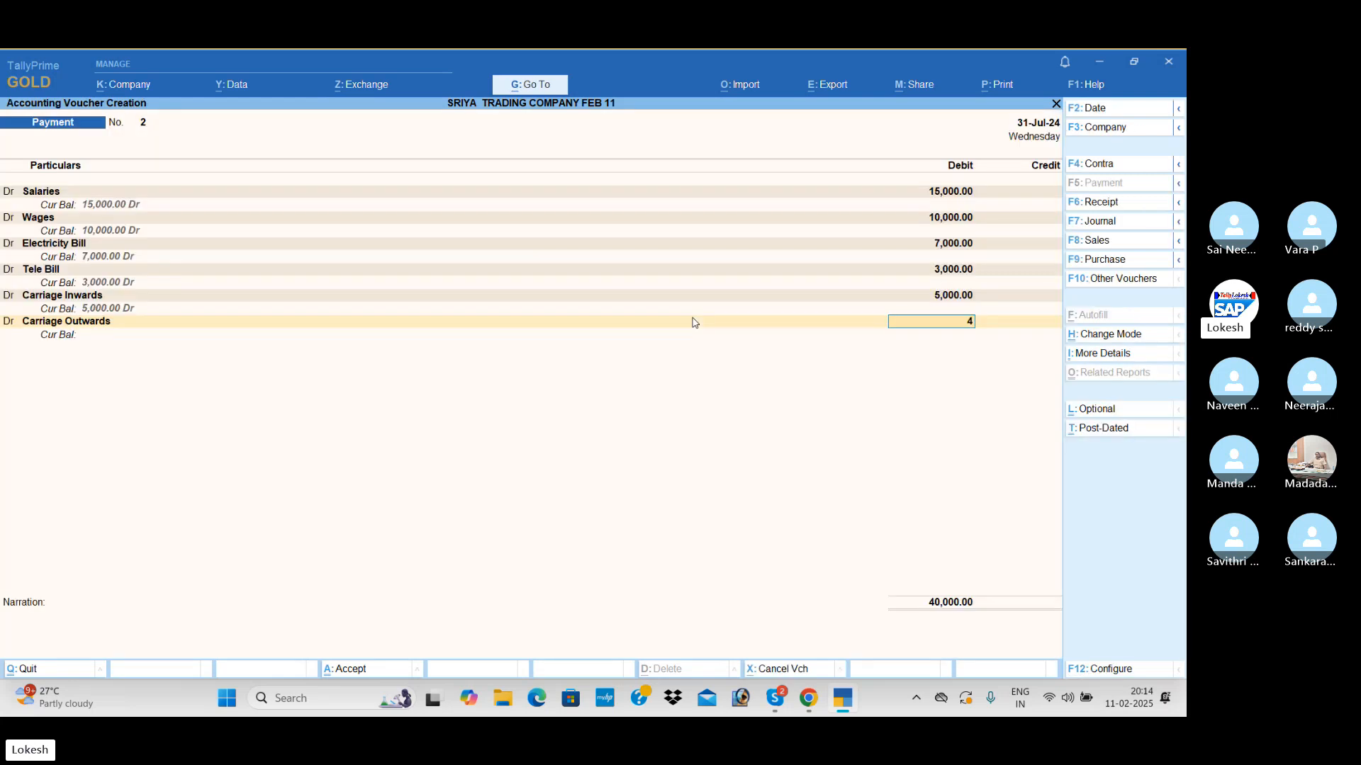
type("000")
key("Return")
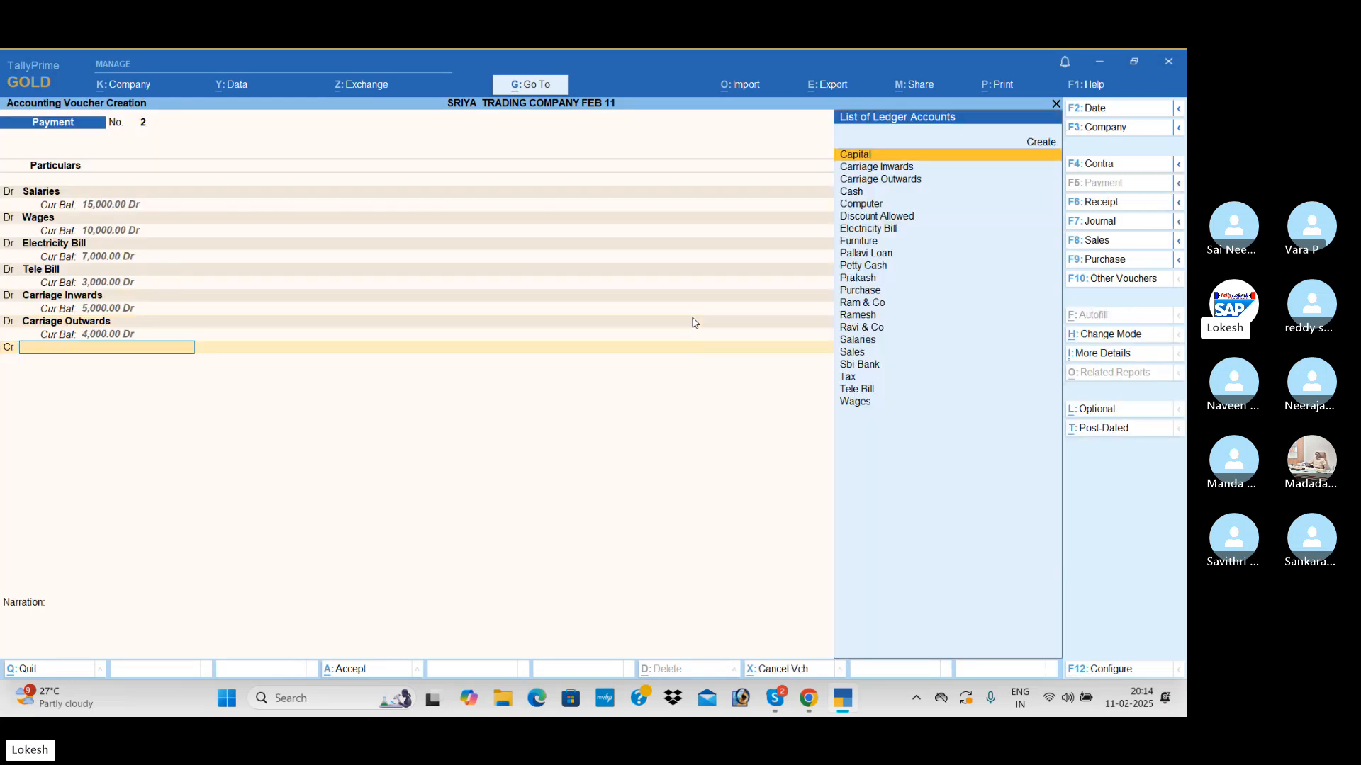
Credit Cash with 44,000 to balance the payment voucher, then save it without a narration and leave voucher entry.
key("Down")
key("Down")
key("Down")
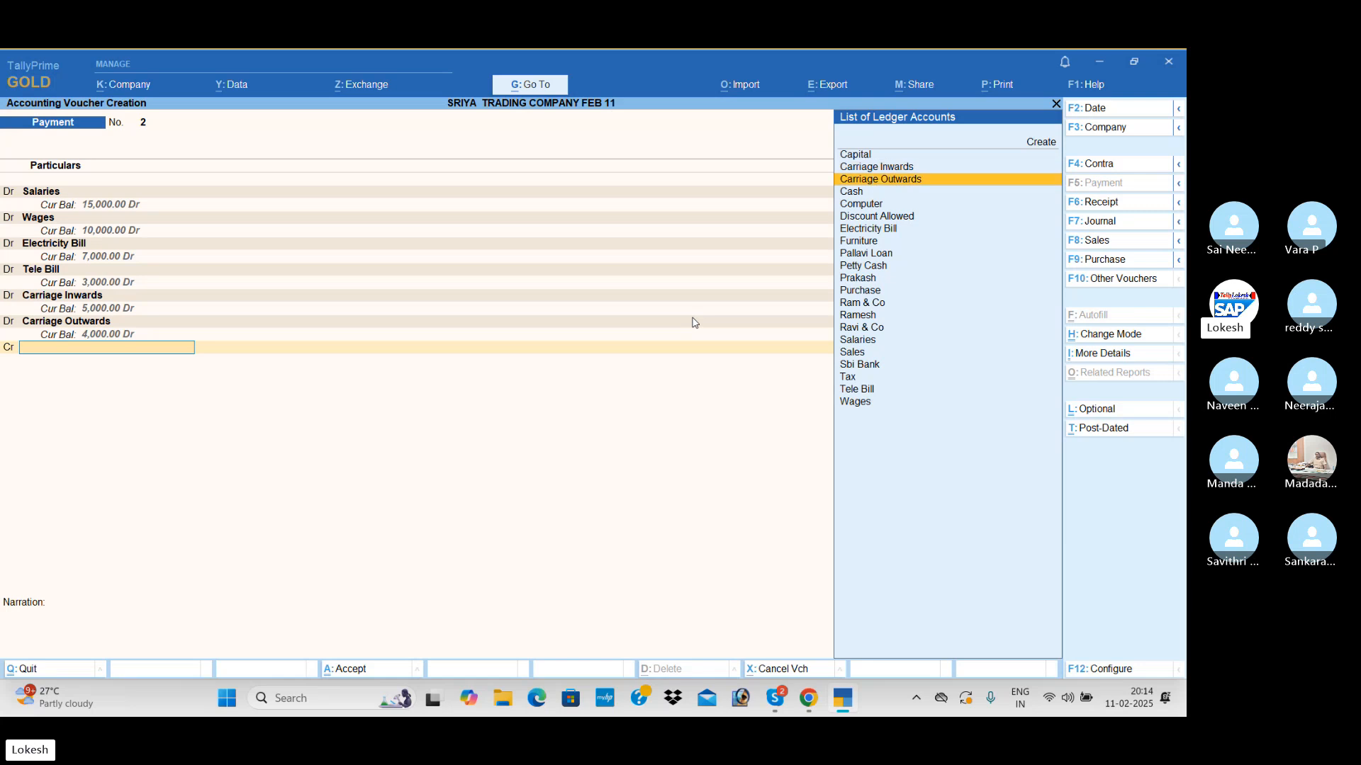
key("Return")
key("Return")
key("Return")
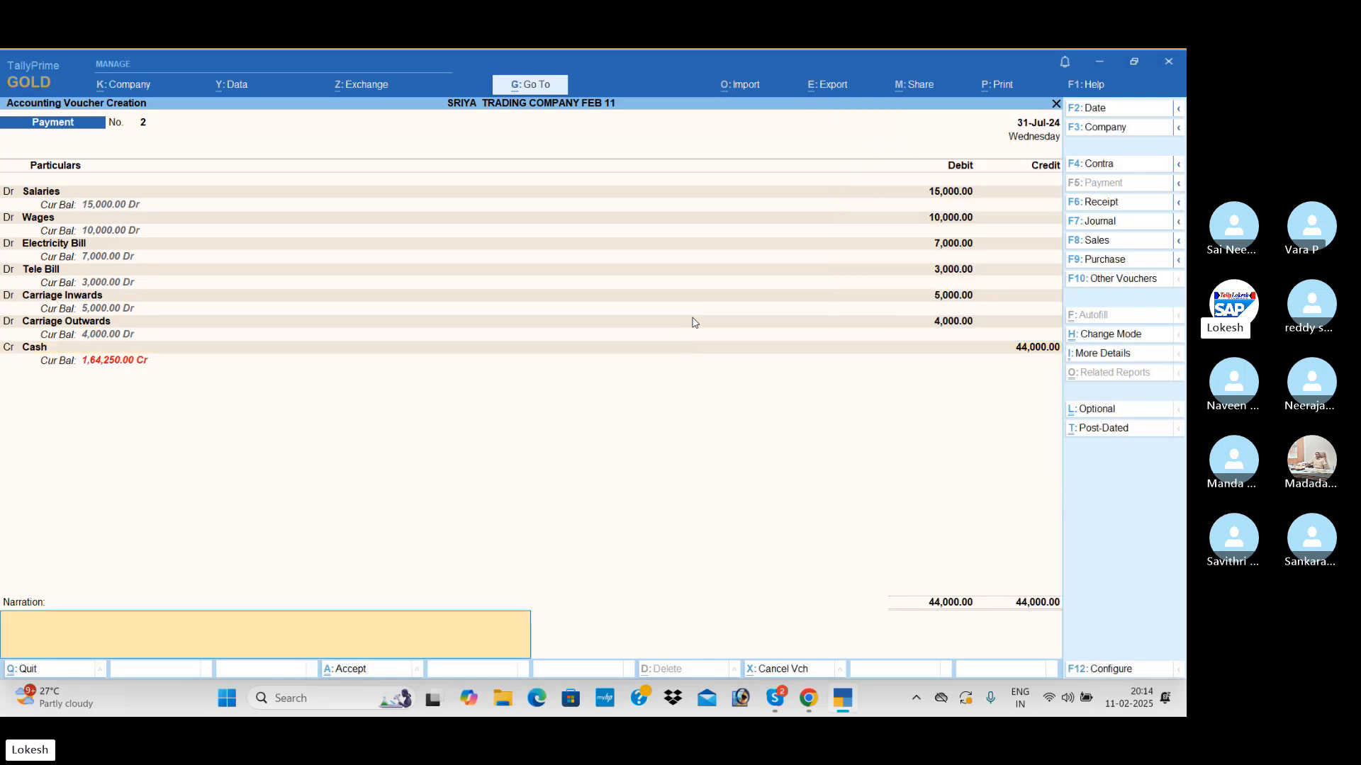
key("Return")
key("Return")
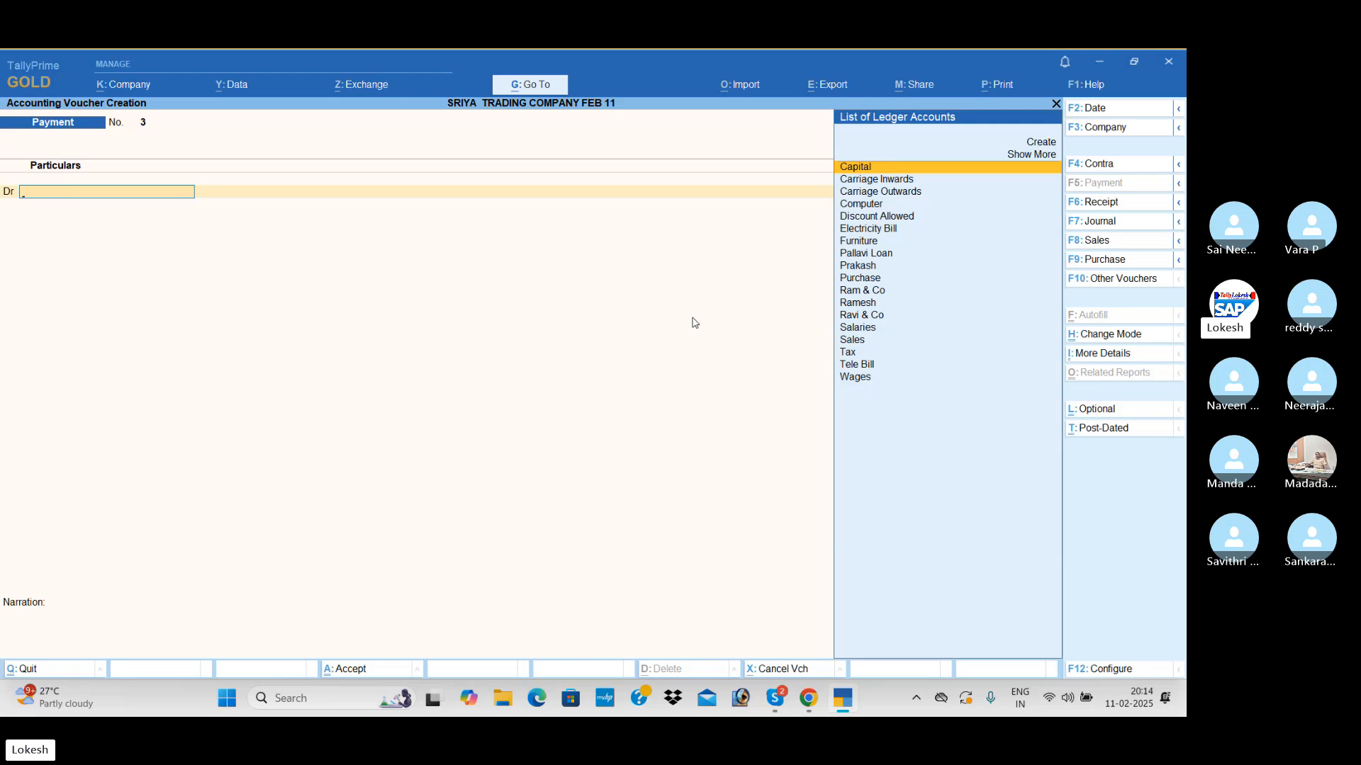
key("Escape")
key("Return")
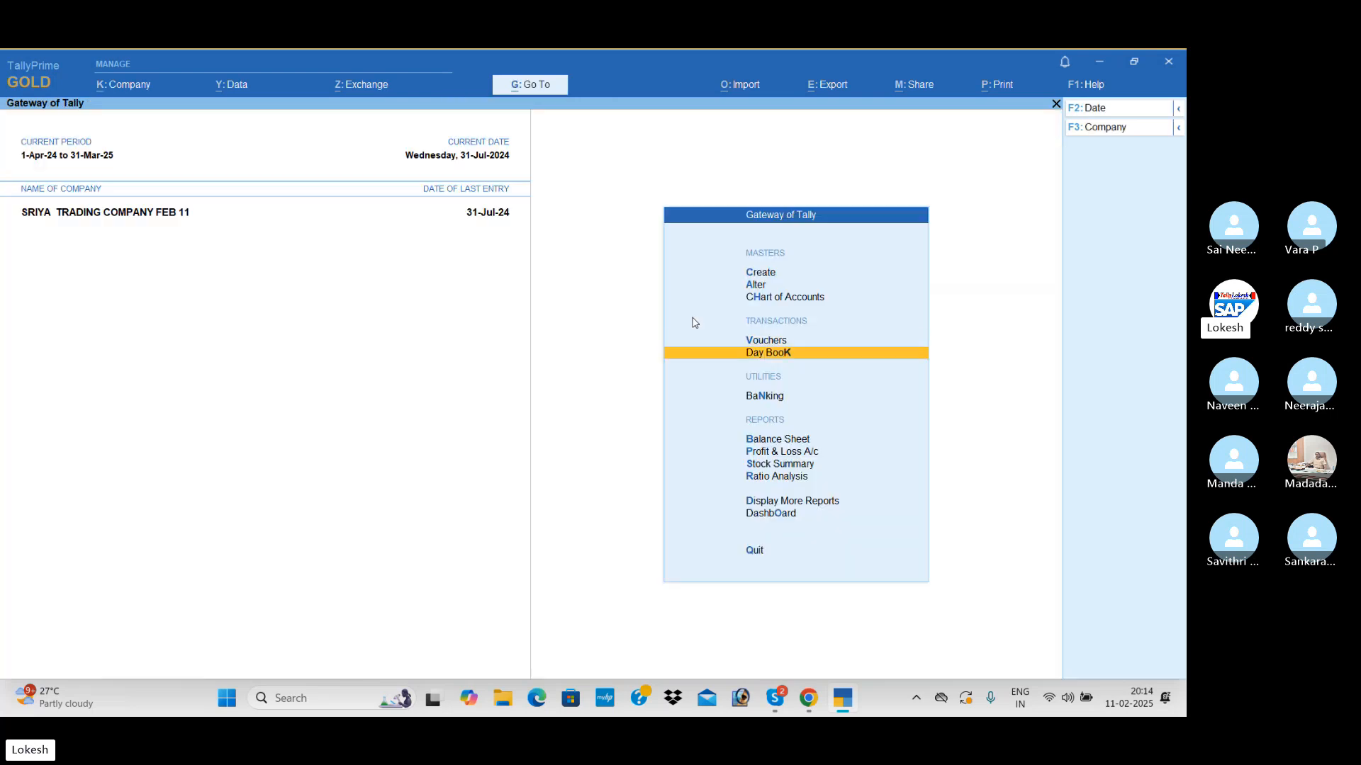
Review the Day Book for the period 1-Apr-24 to 31-Jul-24.
key("Return")
key("Down")
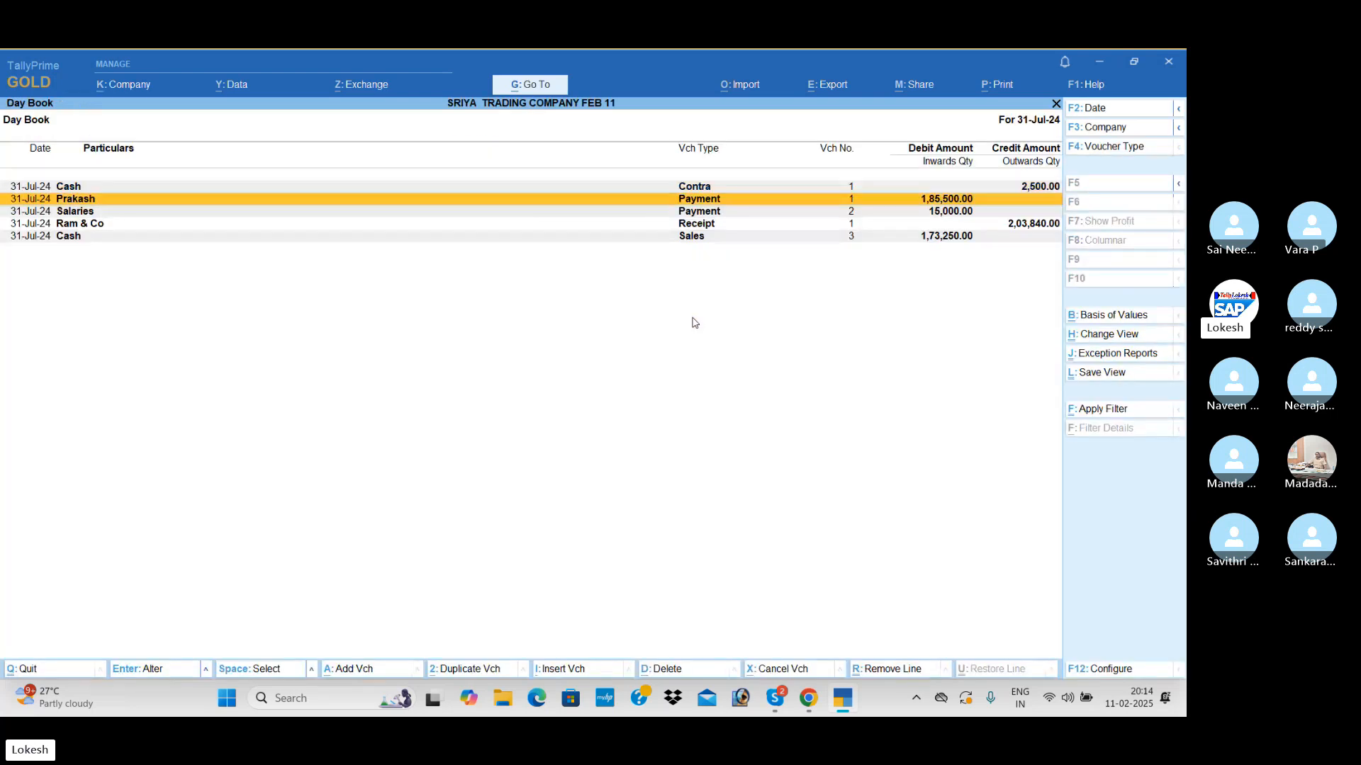
key("alt+F2")
key("space")
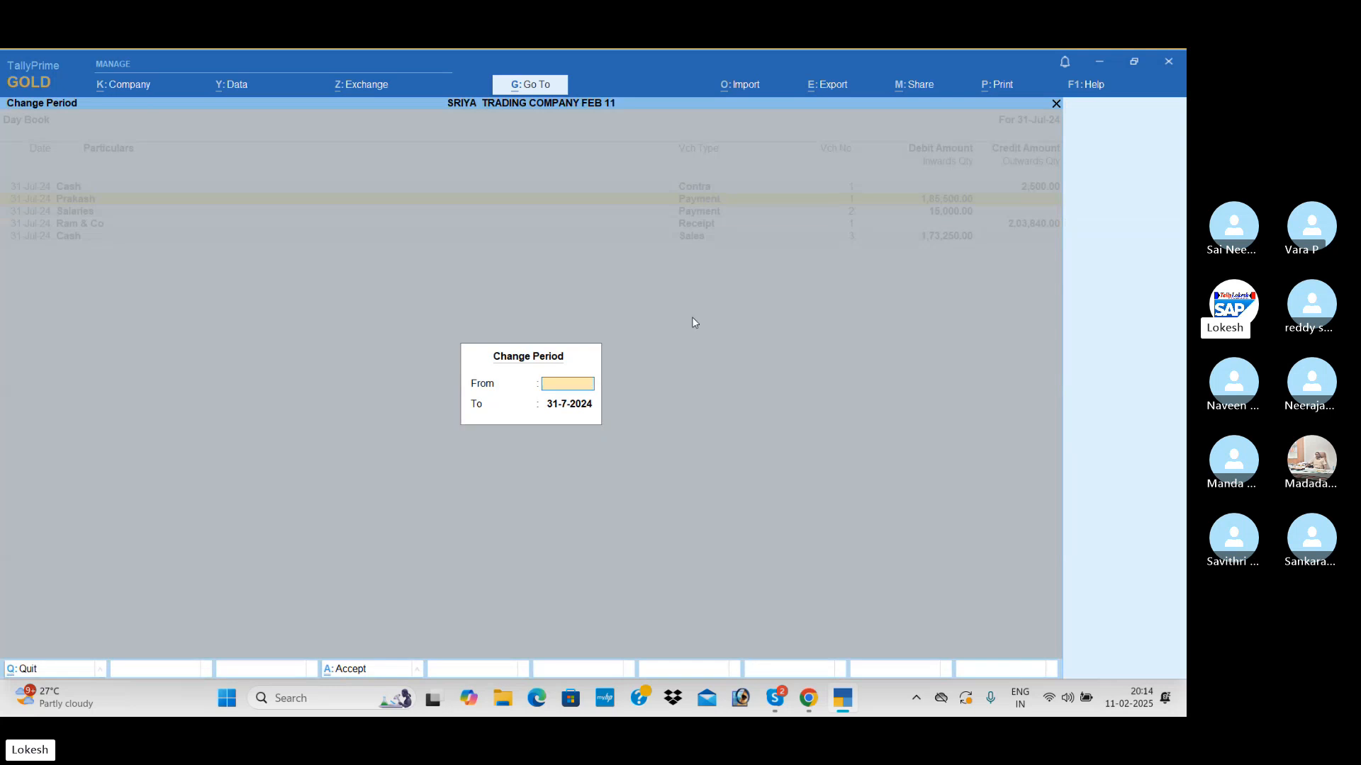
key("Return")
key("space")
key("Return")
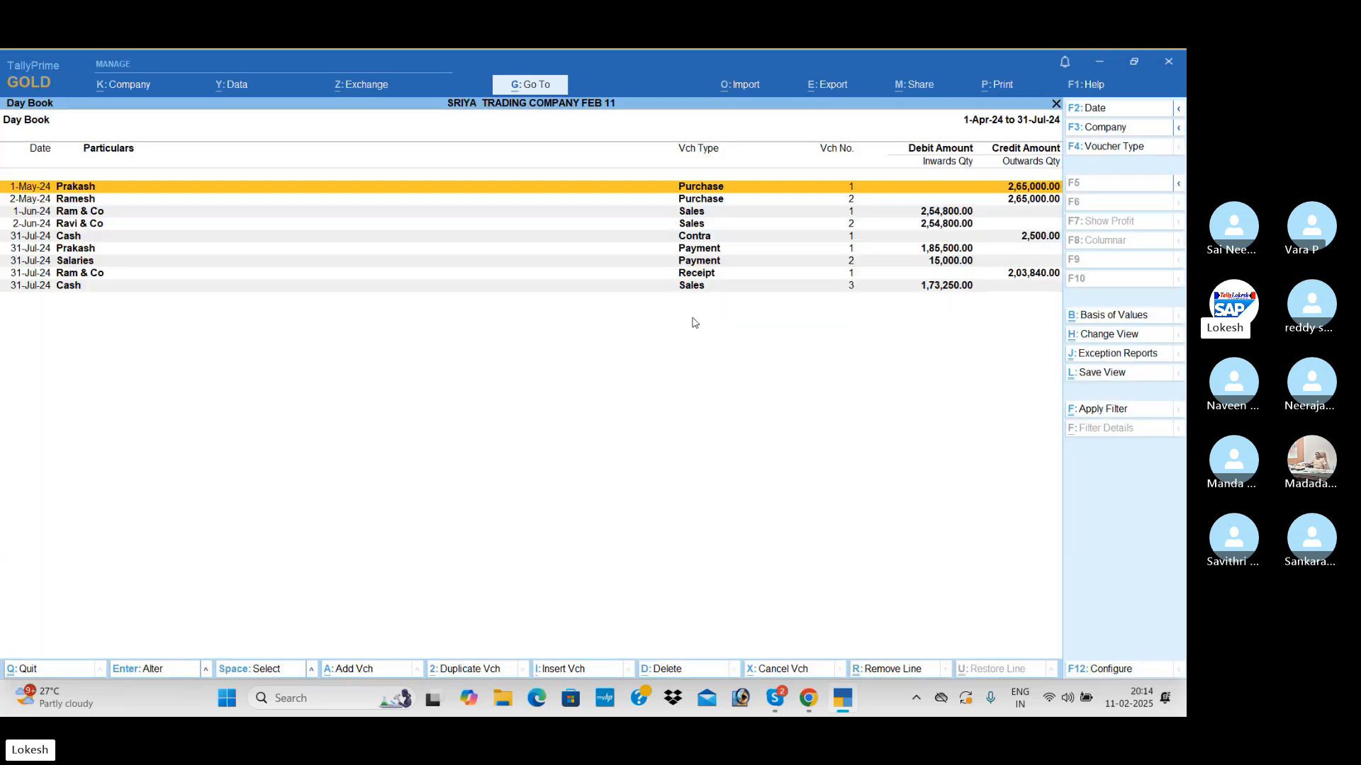
key("Escape")
Examine the Profit & Loss A/c in detailed form, down to the net profit line.
key("Down")
key("Down")
key("Return")
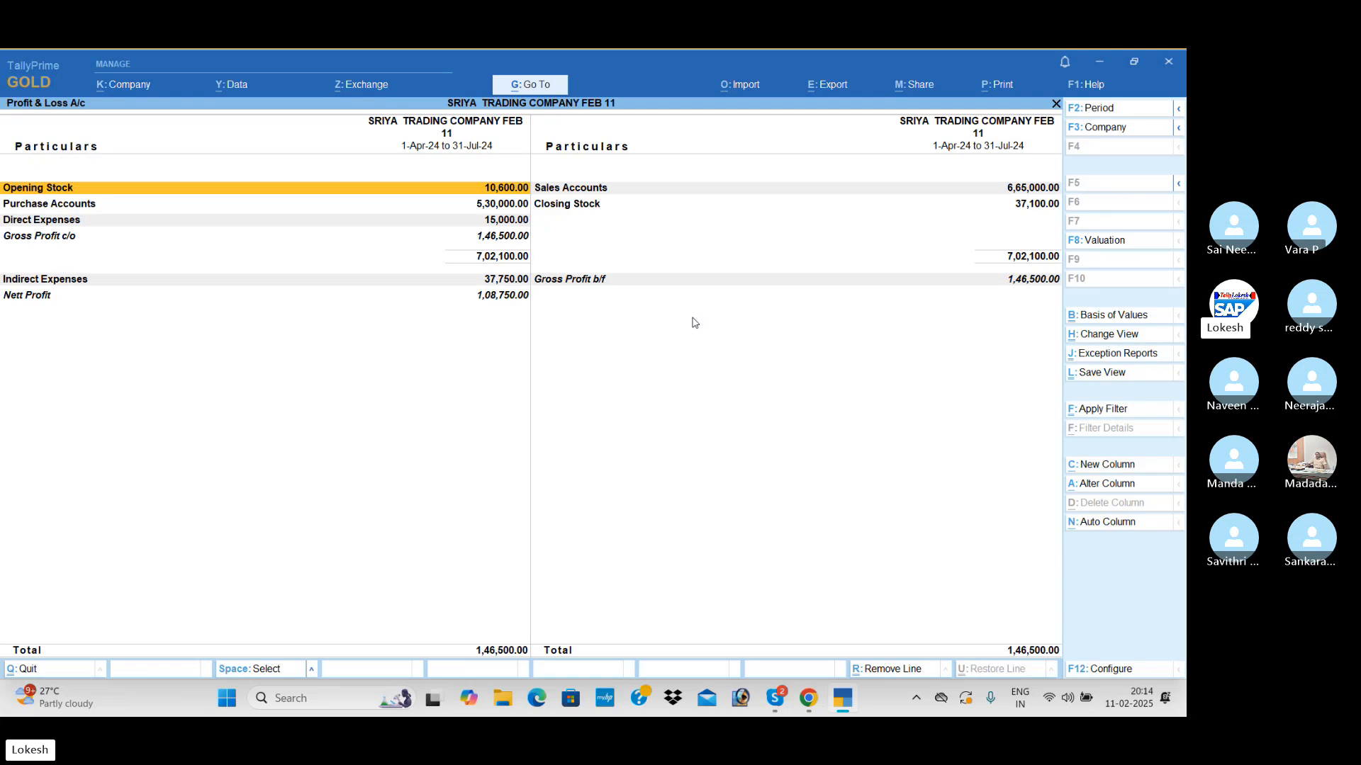
key("alt+F5")
key("Down")
key("Down")
key("Down")
key("Down")
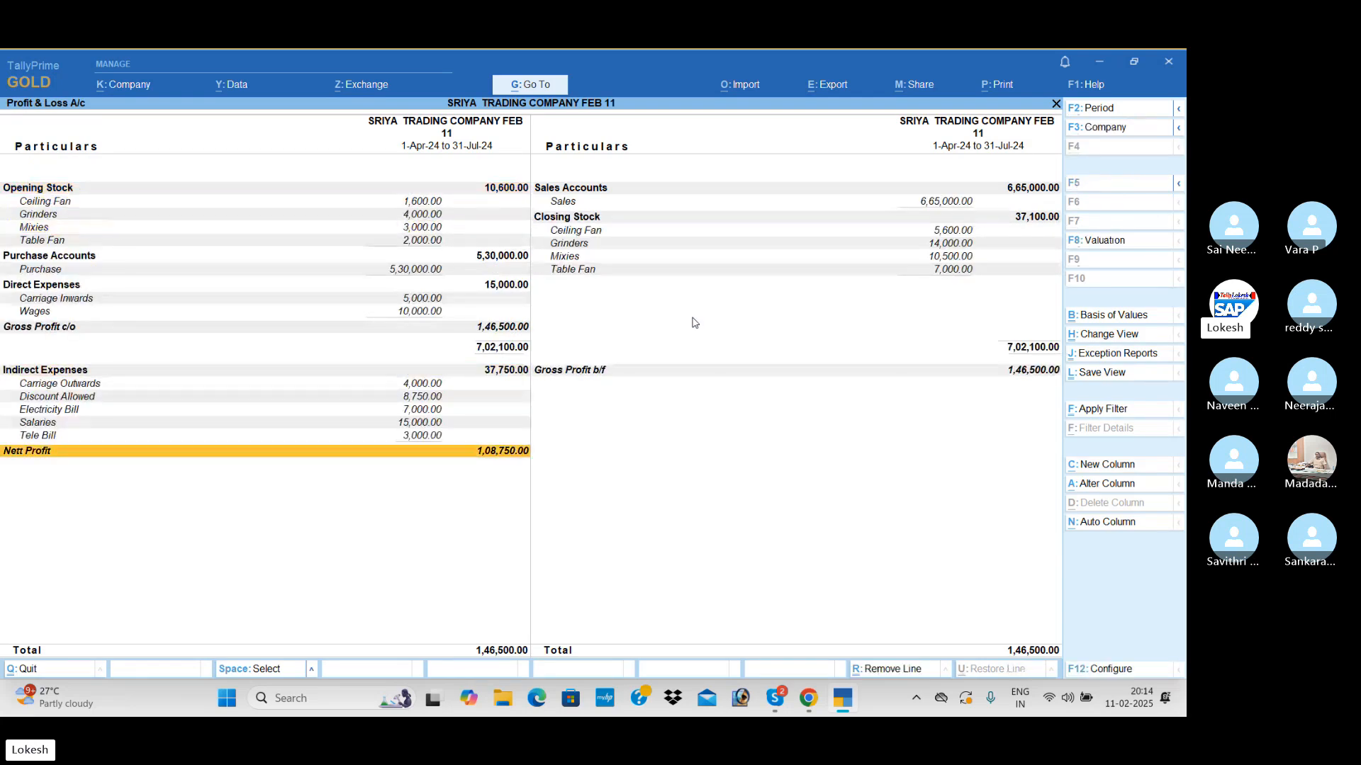
key("Escape")
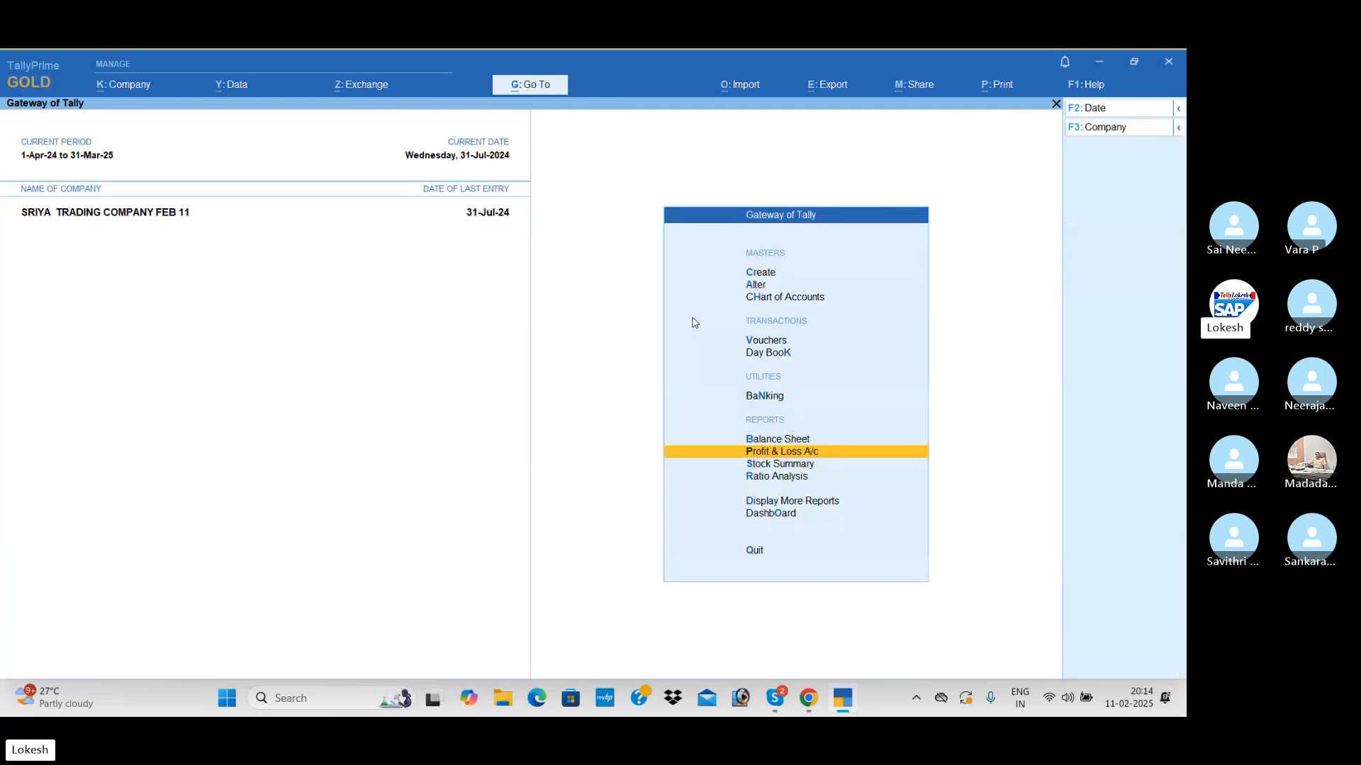
Configure the Stock Summary to show goods inwards and goods outwards alongside the closing balance.
key("Down")
key("Return")
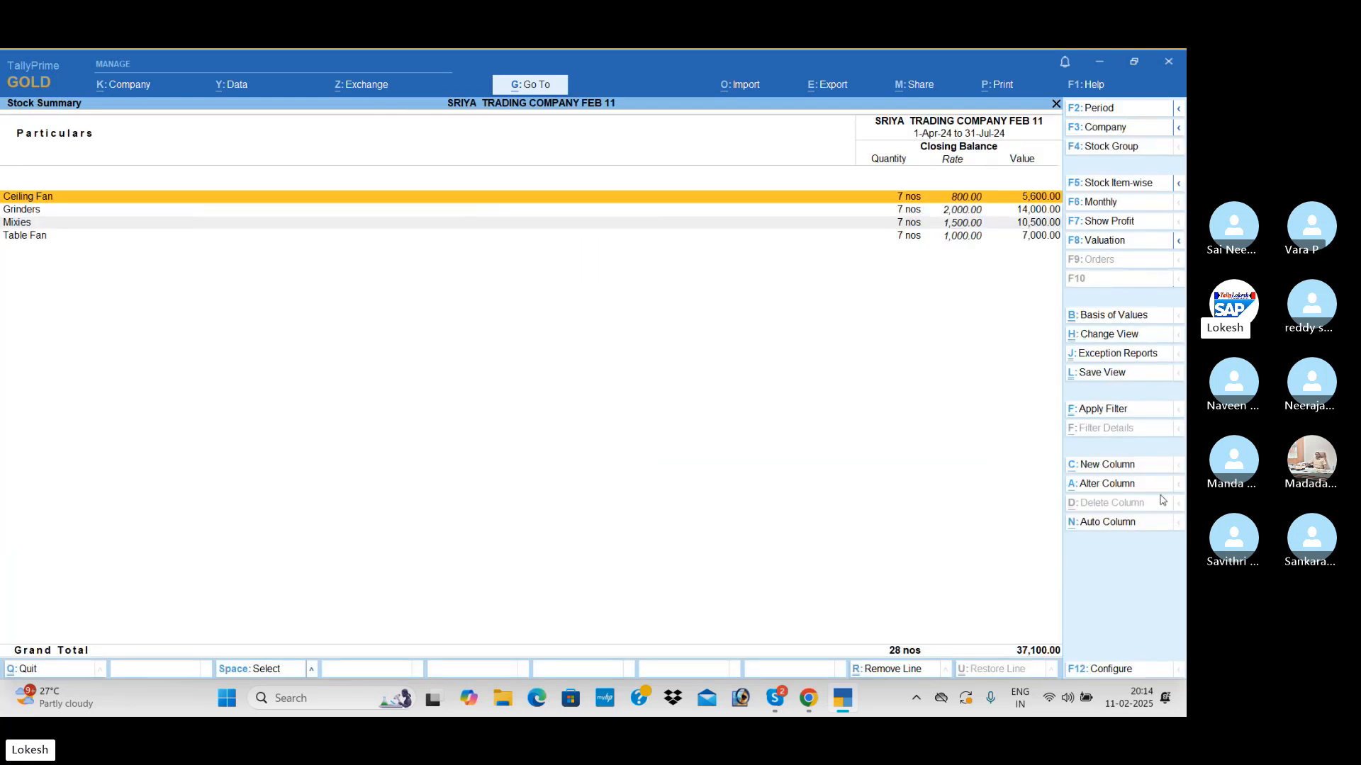
left_click(1123, 671)
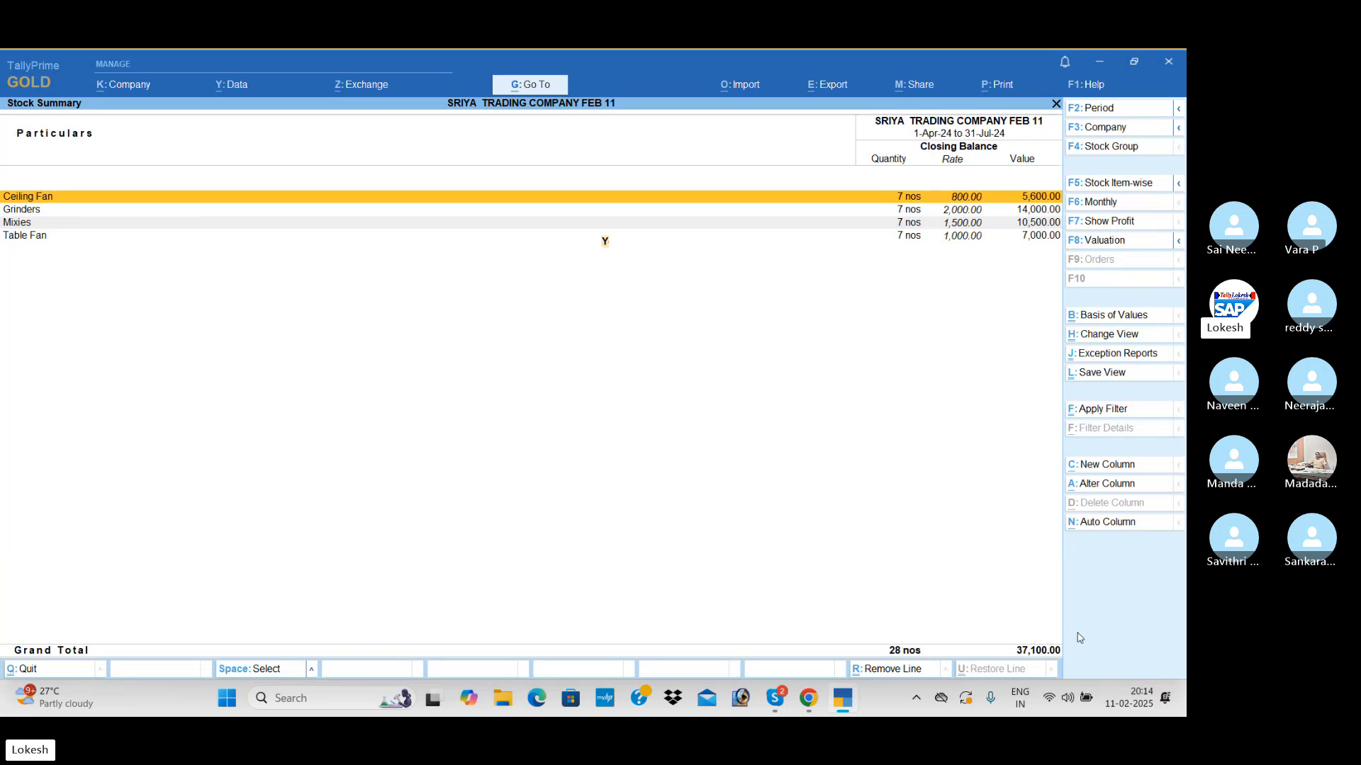
key("Down")
key("Down")
key("Down")
key("Down")
key("Down")
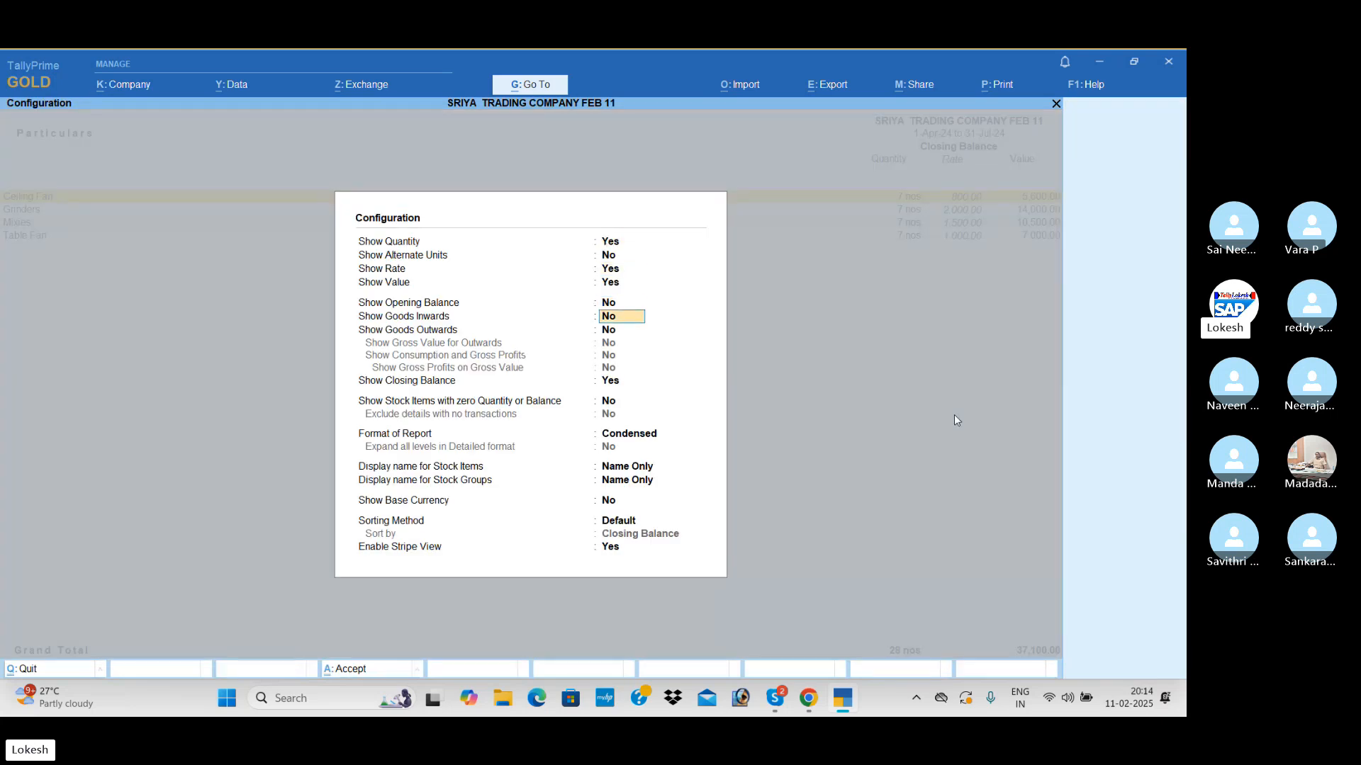
type("y")
key("Return")
type("y")
key("Return")
key("Return")
key("Return")
key("Return")
key("Return")
key("Return")
key("Return")
key("Return")
key("Return")
key("Return")
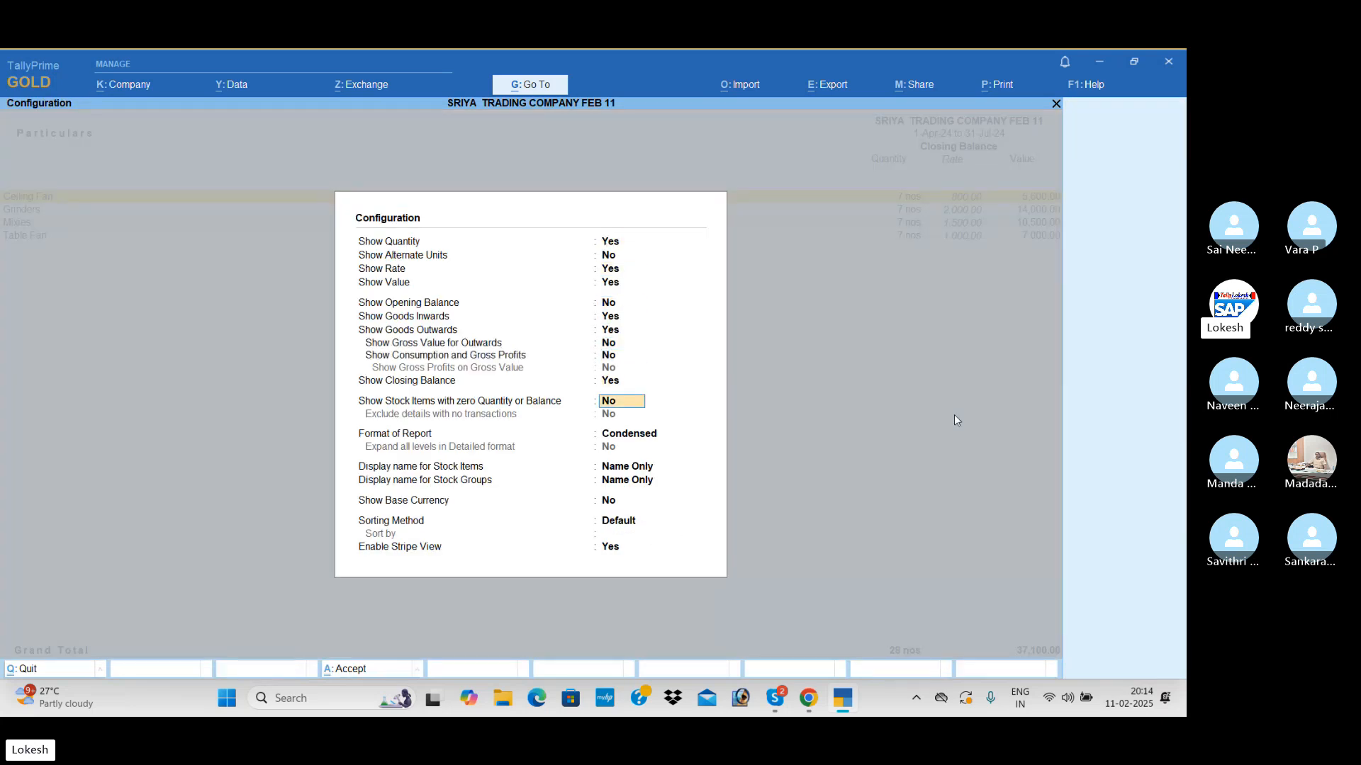
key("Return")
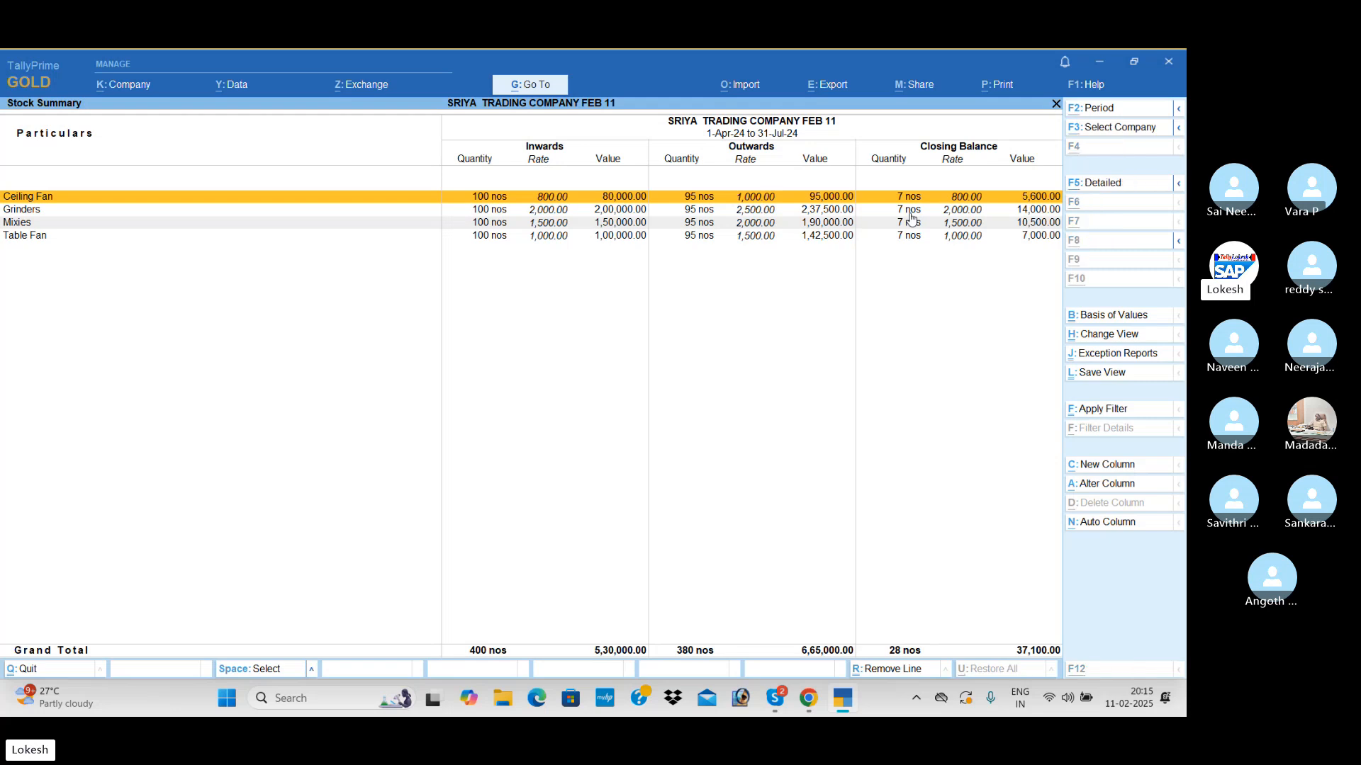
Switch to the Skype call, dismiss the recording notice and return to TallyPrime.
key("alt+Tab")
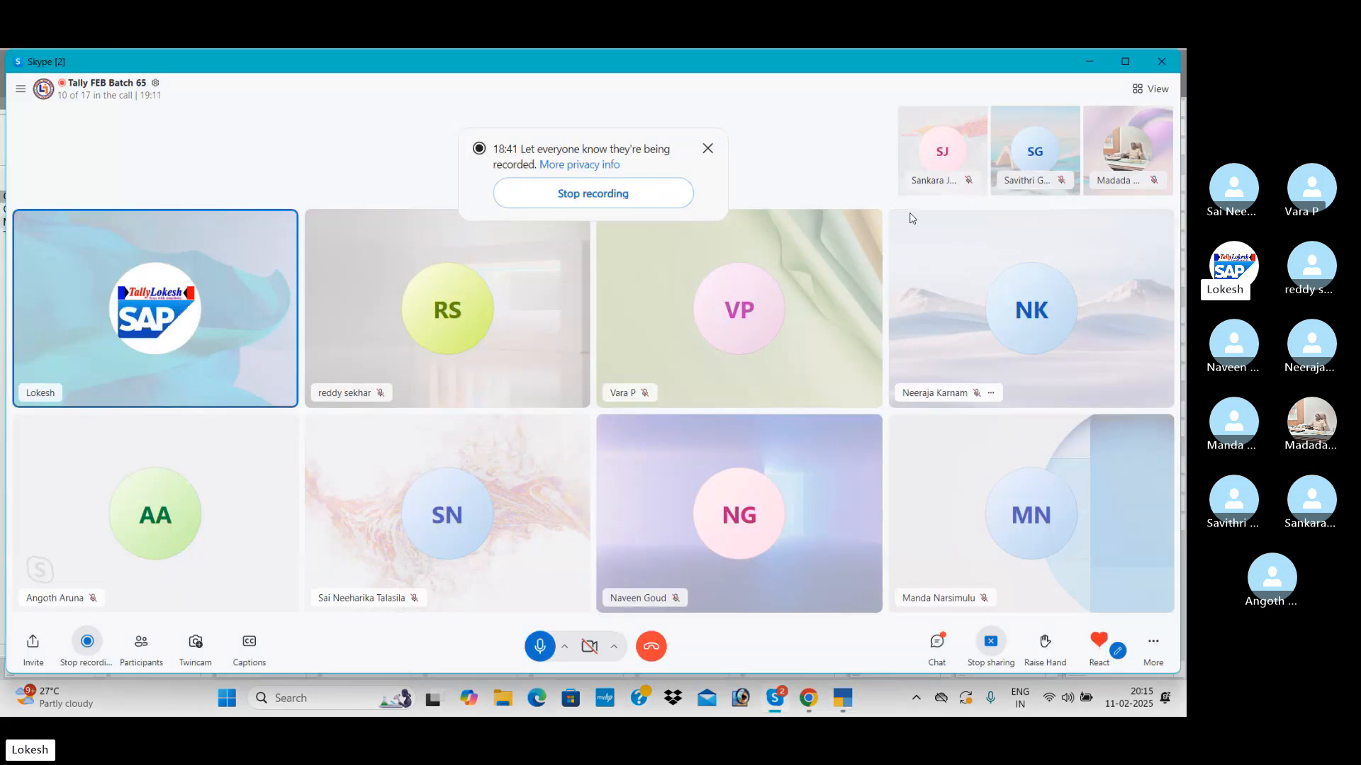
left_click(708, 150)
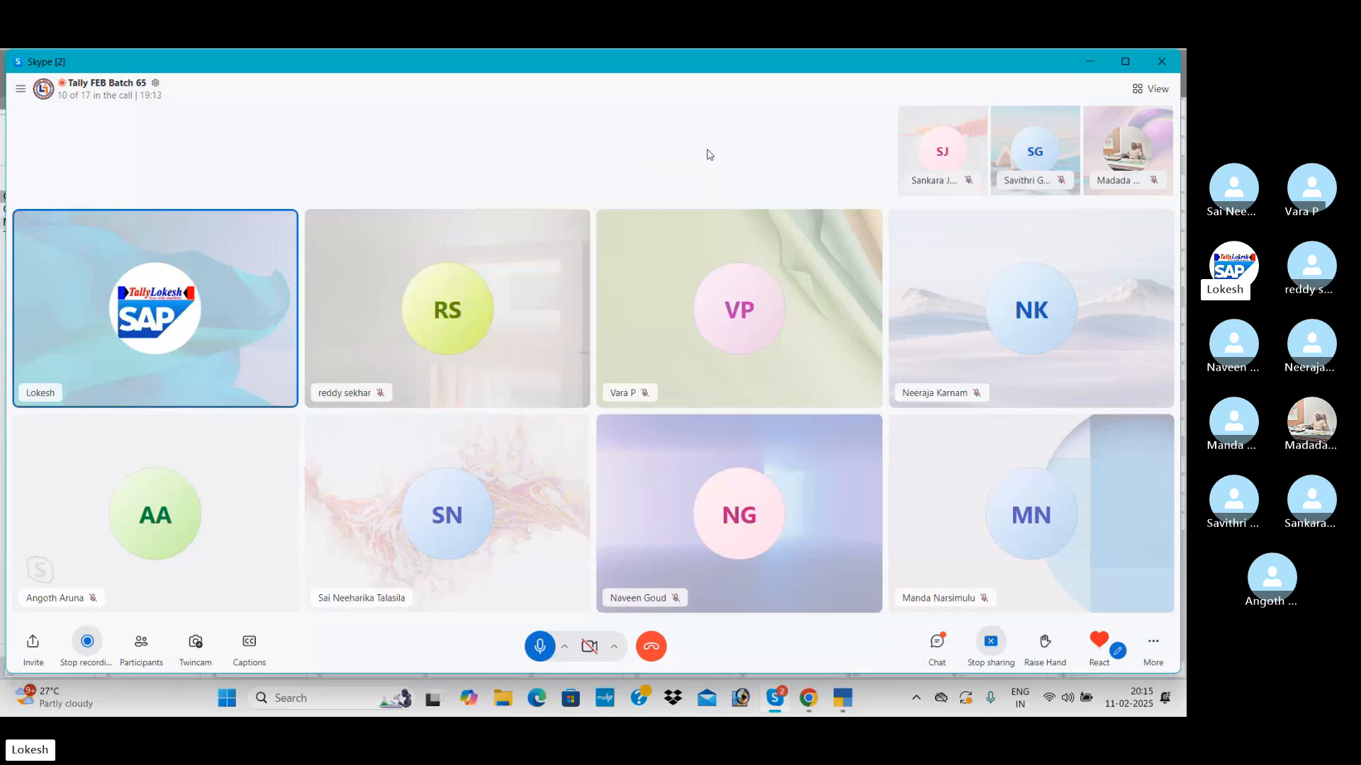
key("alt+Tab")
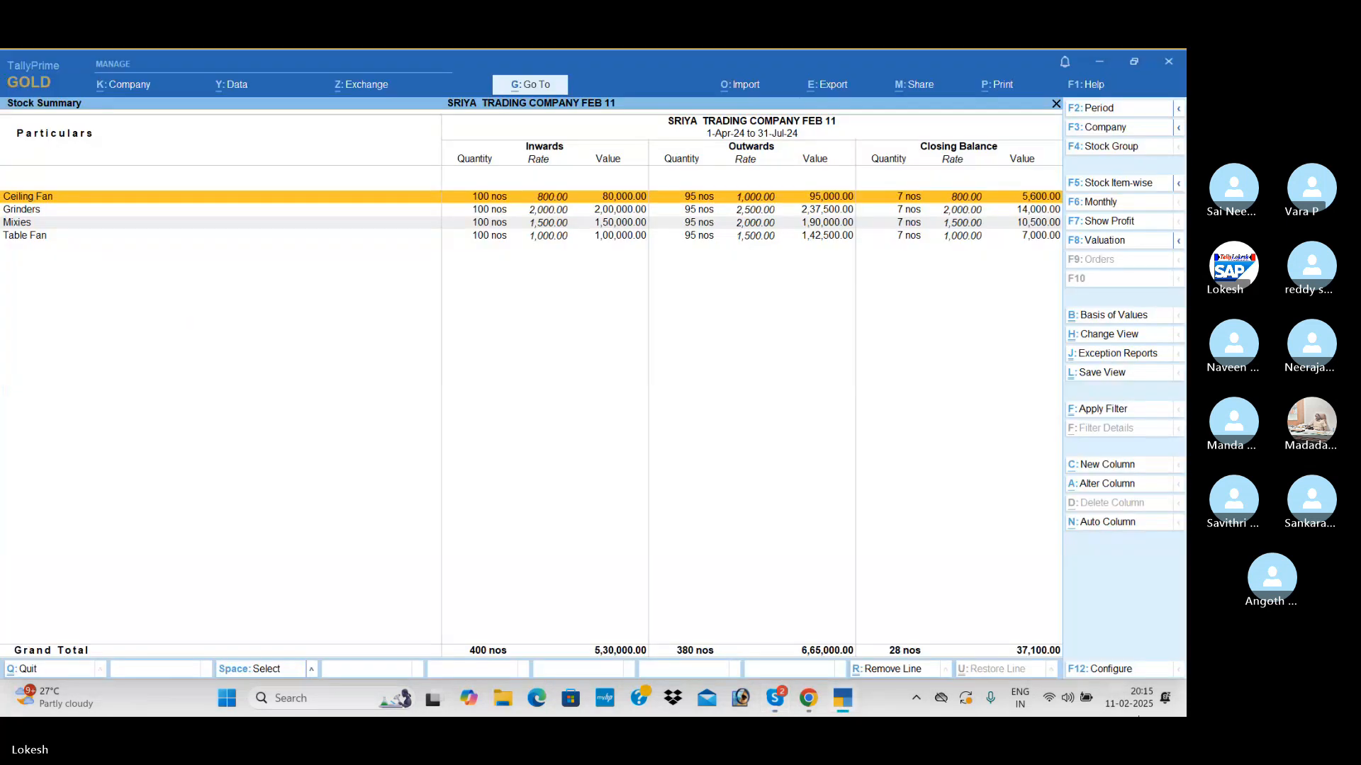
Configure the Stock Summary to show the opening balance as well.
left_click(1132, 669)
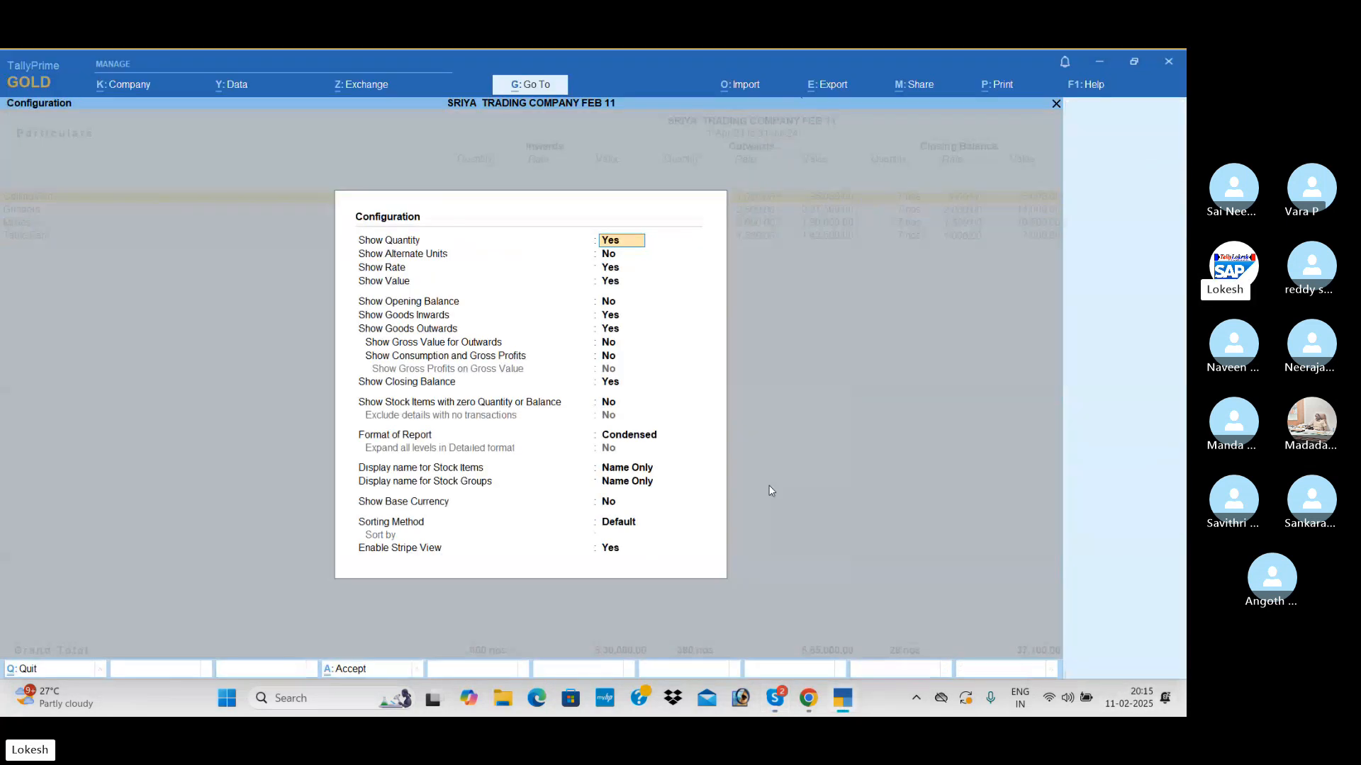
left_click(612, 304)
type("y")
key("Return")
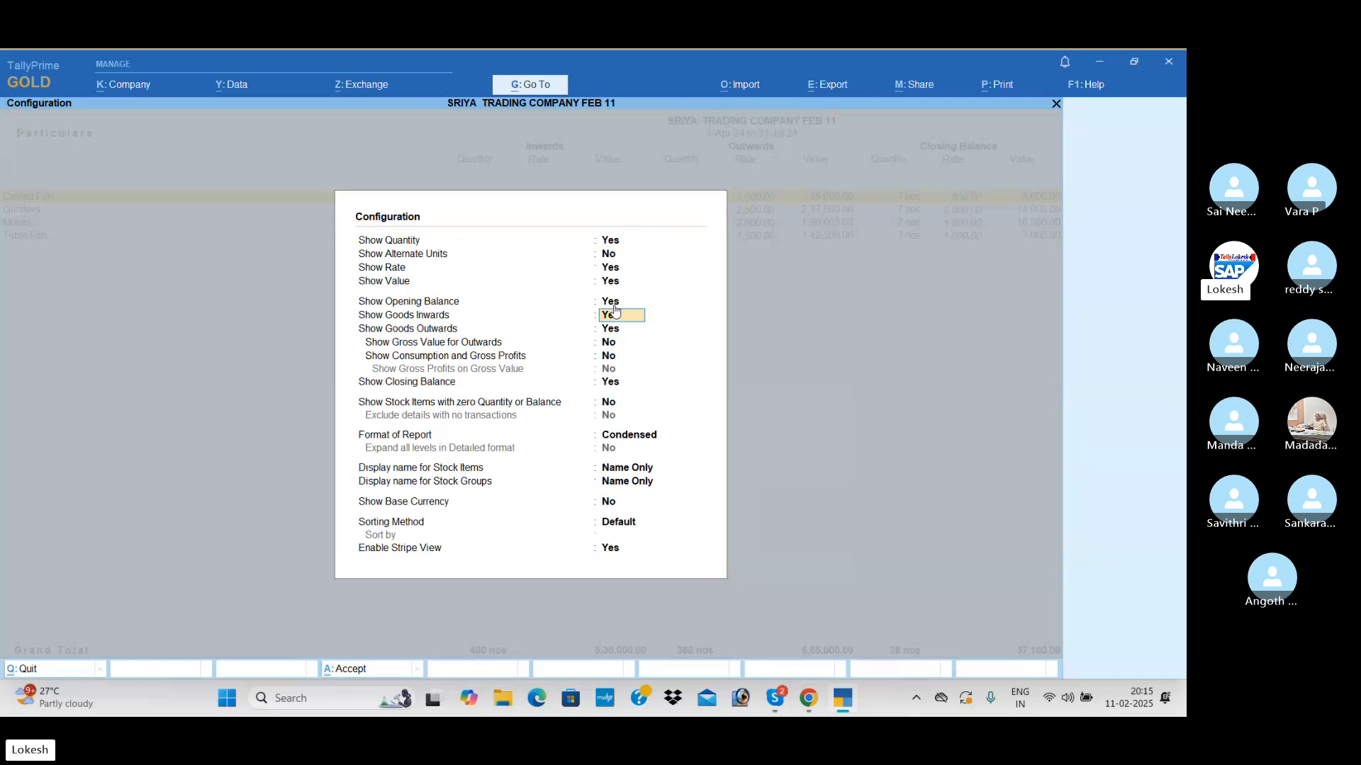
key("ctrl+a")
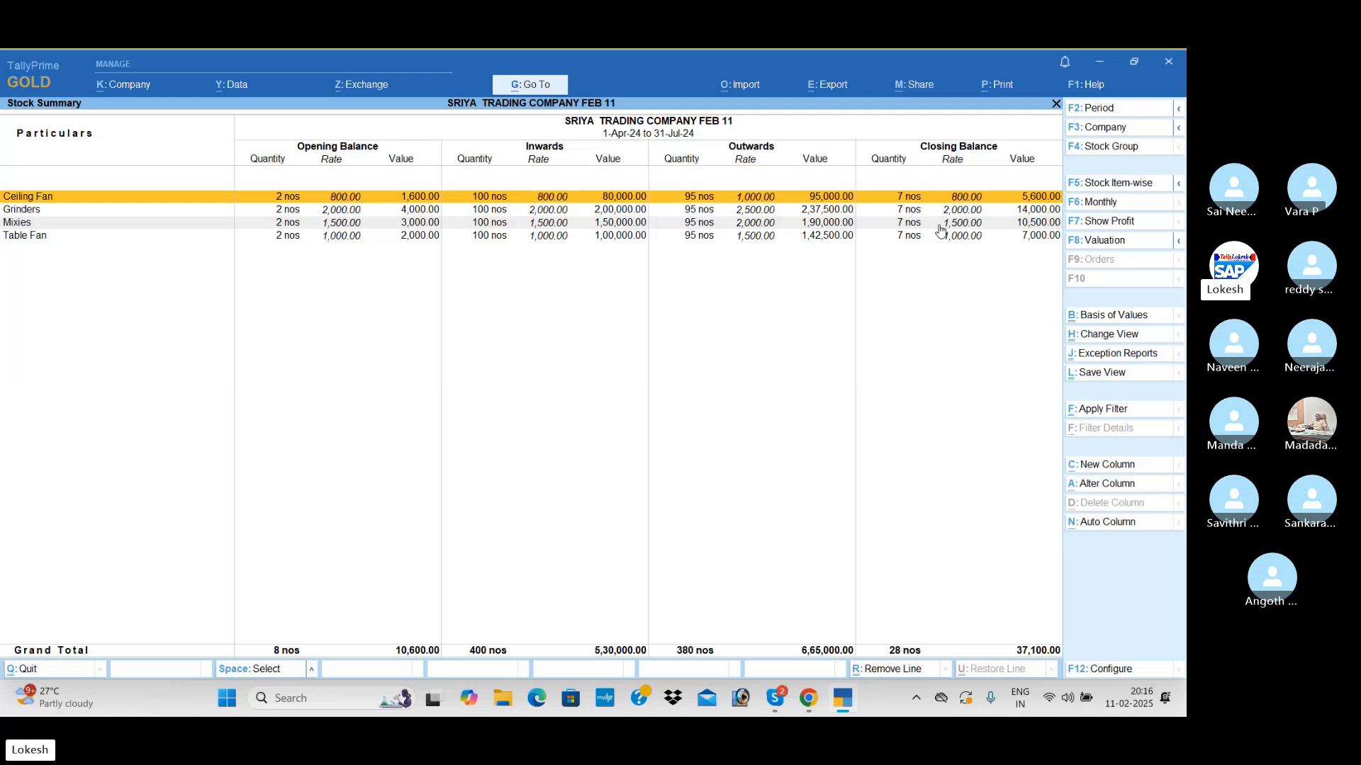
key("Escape")
View the company Dashboard with its sales, purchase and cash flow tiles.
key("Down")
key("Down")
key("Down")
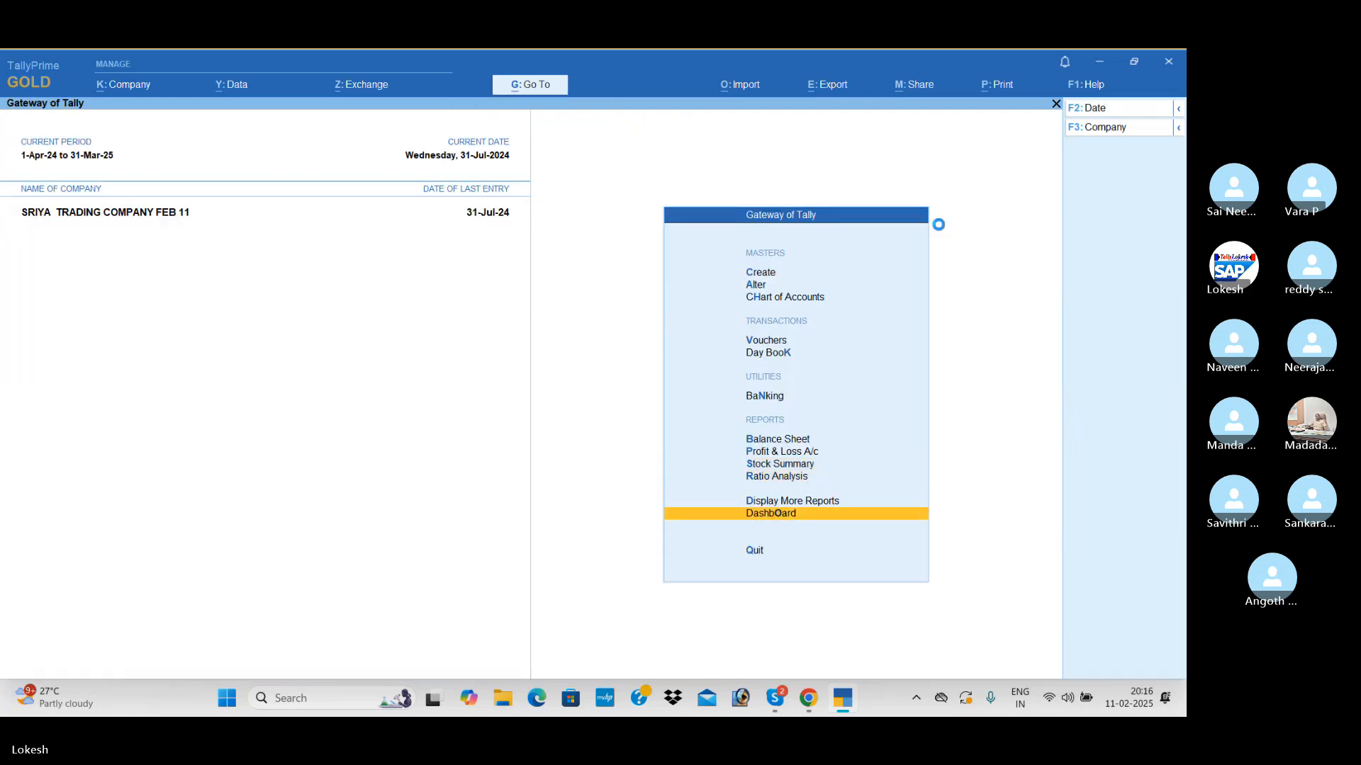
key("Return")
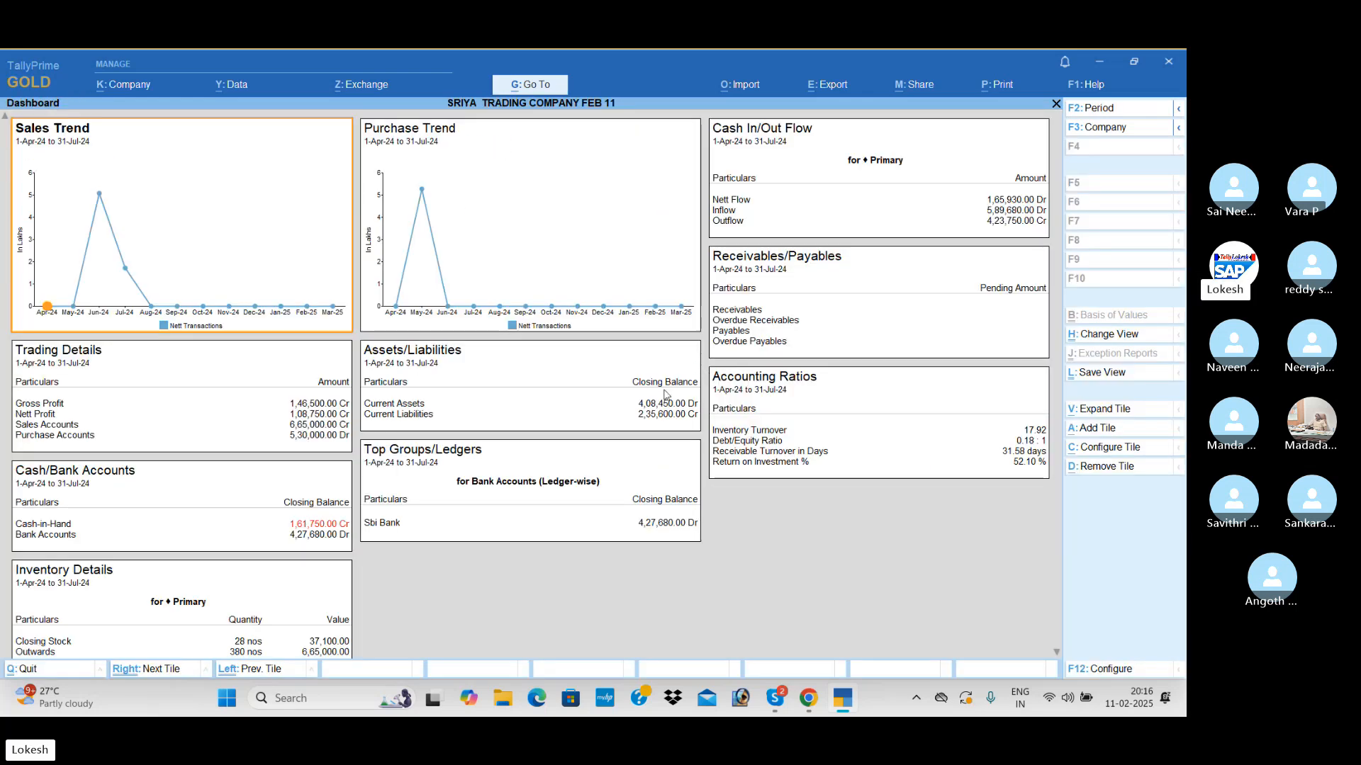
key("Escape")
Review the company's Trial Balance among the additional reports.
key("Up")
key("Return")
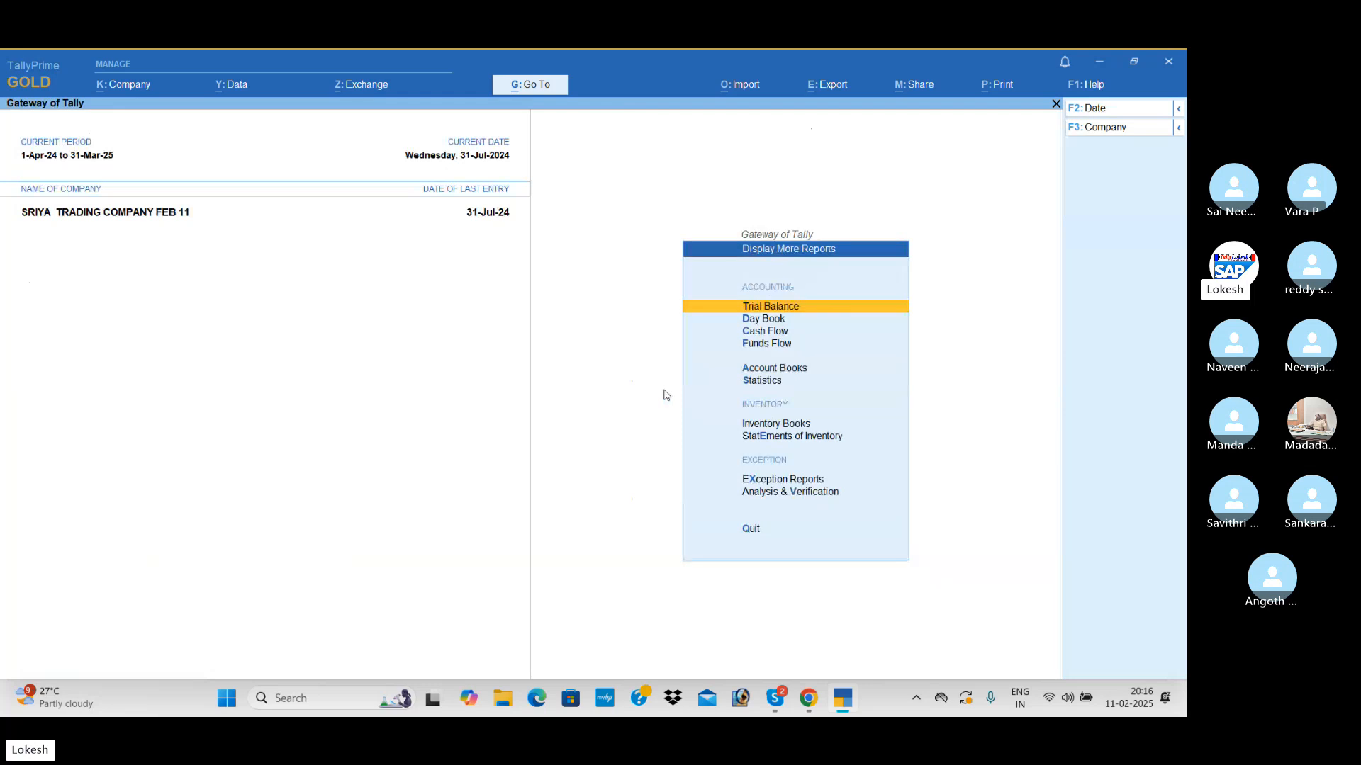
key("Return")
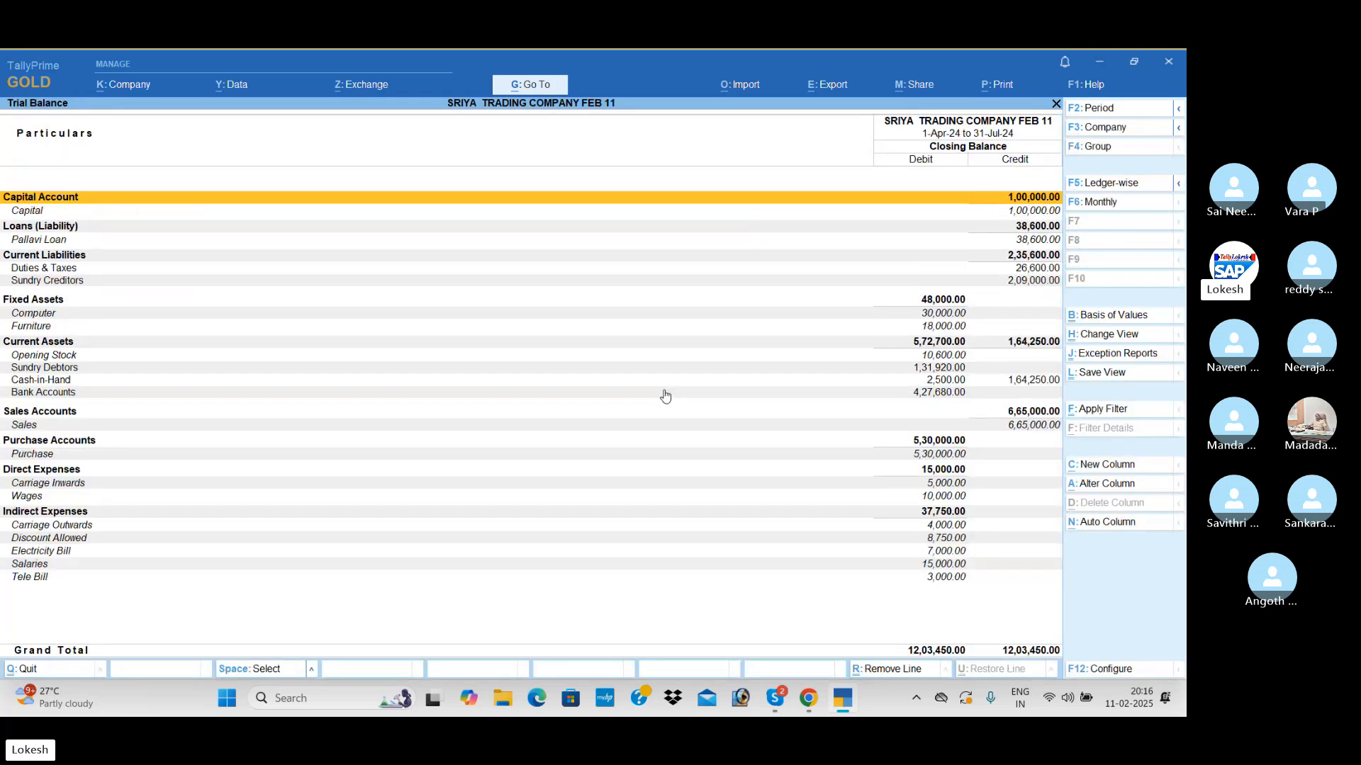
key("Escape")
Check the Cash/Bank Book summary in the Account Books.
key("Down")
key("Down")
key("Down")
key("Down")
key("Return")
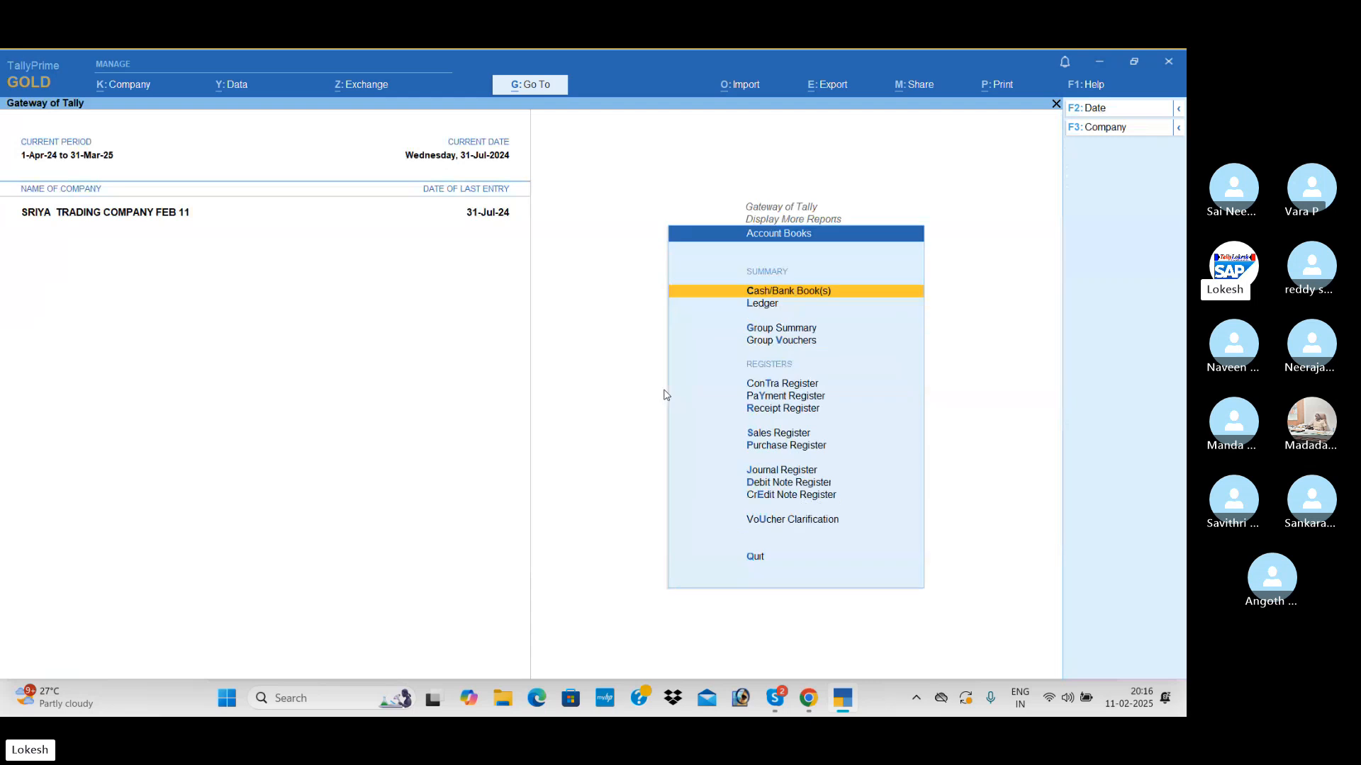
key("Return")
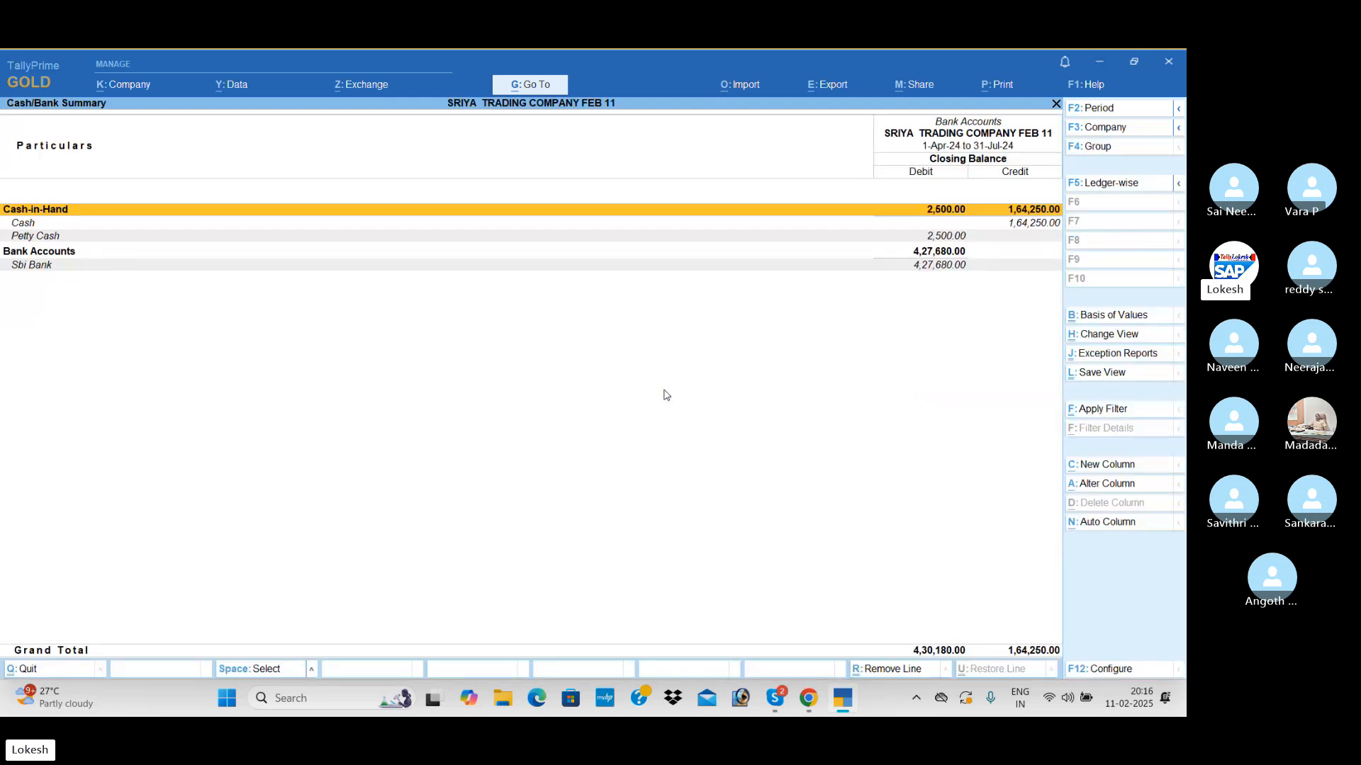
key("Escape")
Look through the Purchase Register and the Sales Register in the Account Books.
key("Down")
key("Down")
key("Down")
key("Down")
key("Down")
key("Down")
key("Down")
key("Down")
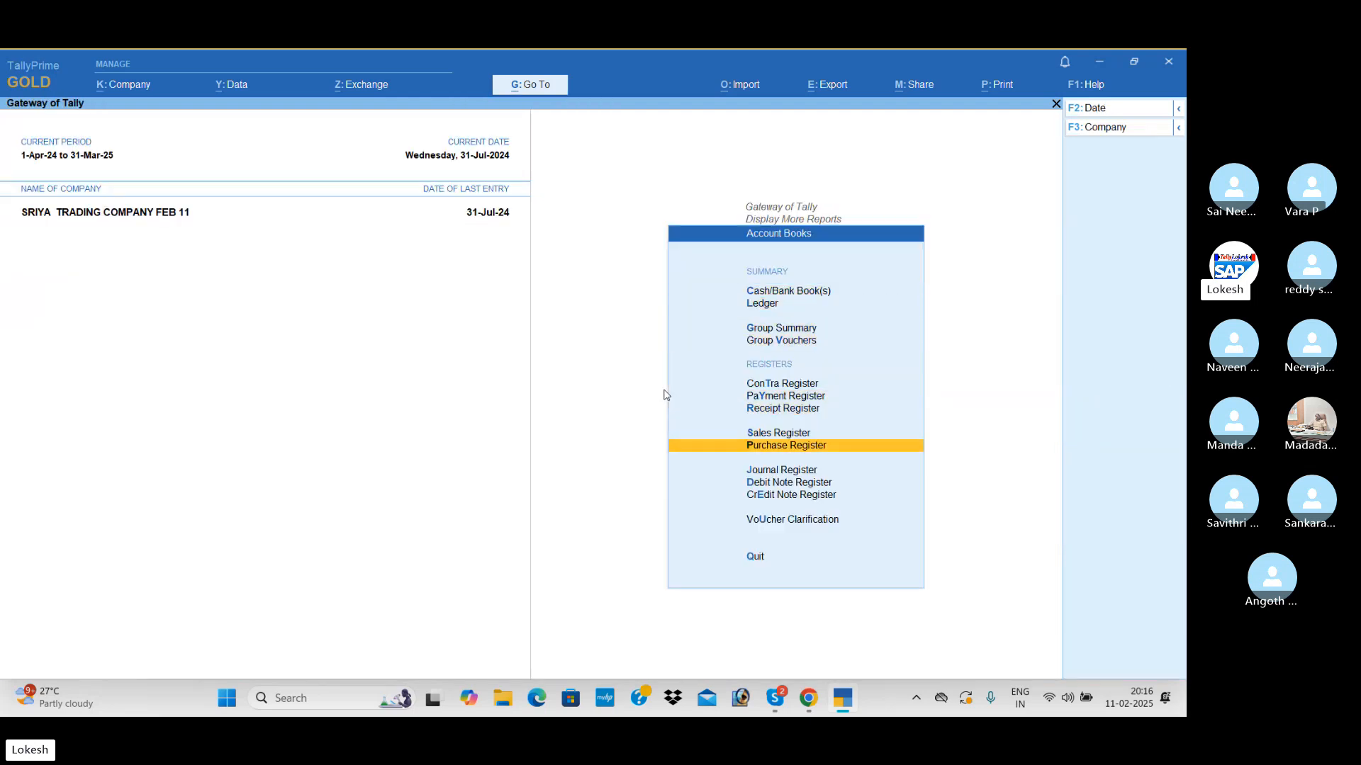
key("Return")
key("Escape")
key("Up")
key("Return")
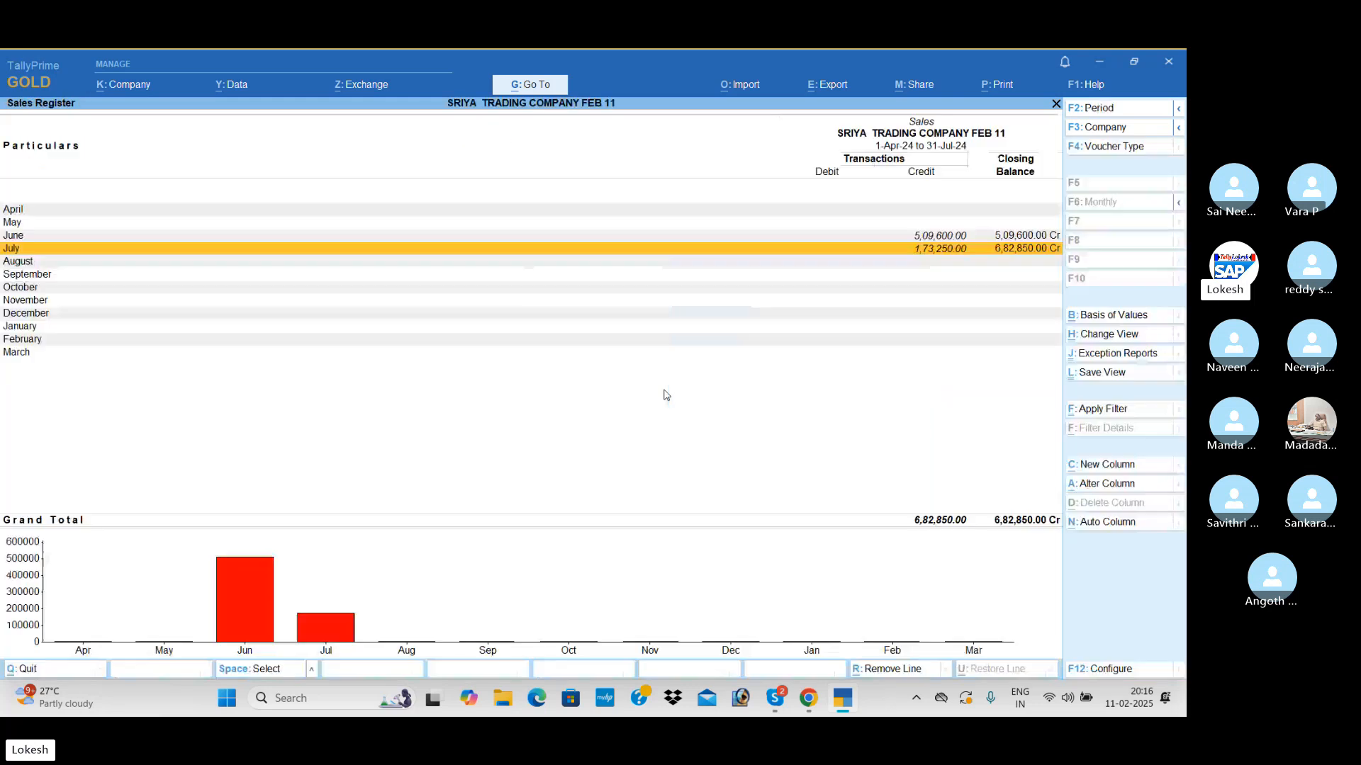
key("Escape")
Check the Receipt Register with its July vouchers, and open the Payment Register.
key("Up")
key("Return")
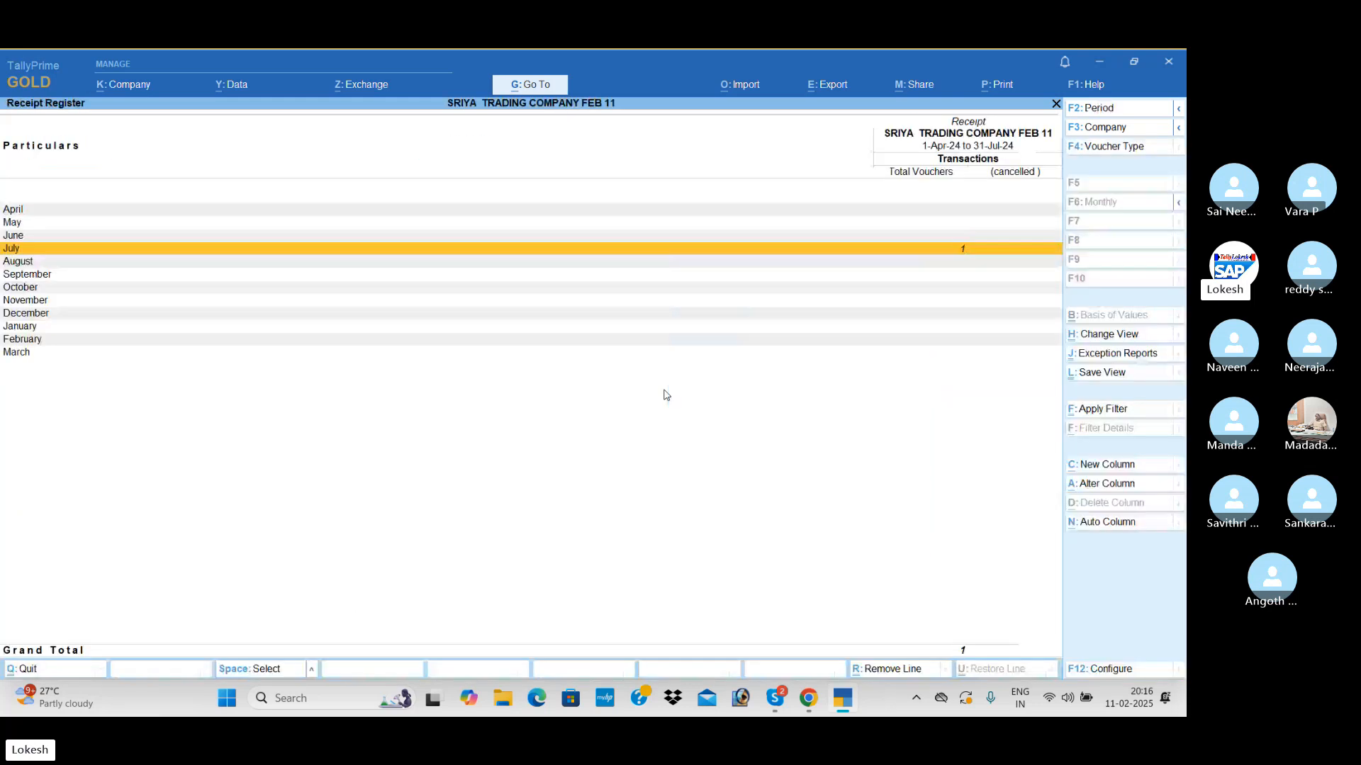
key("Return")
key("Escape")
key("Escape")
key("Up")
key("Return")
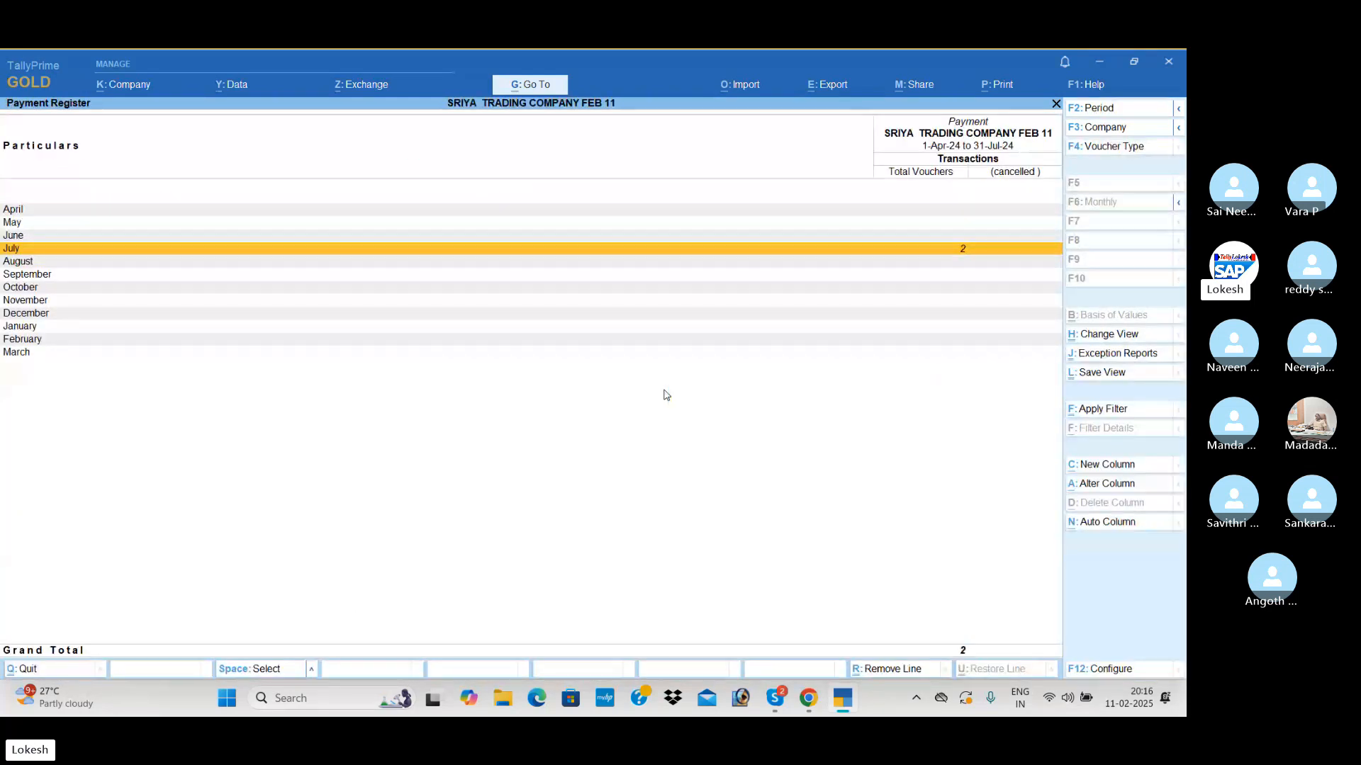
Check the July vouchers in the Payment Register and the Contra Register.
key("Return")
key("Escape")
key("Escape")
key("Up")
key("Return")
key("Return")
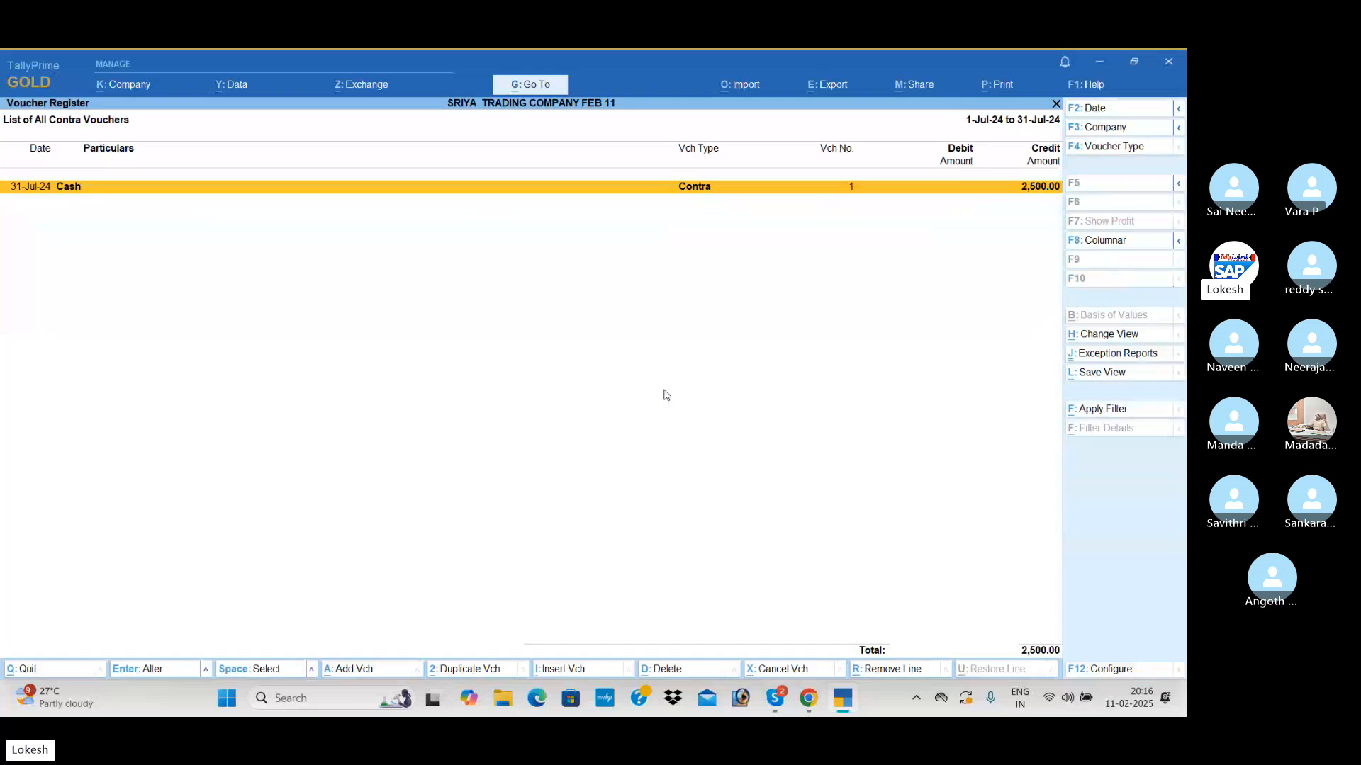
Leave the Contra Register and return to the Gateway of Tally with Day Book highlighted.
key("Escape")
key("Escape")
key("Escape")
key("Escape")
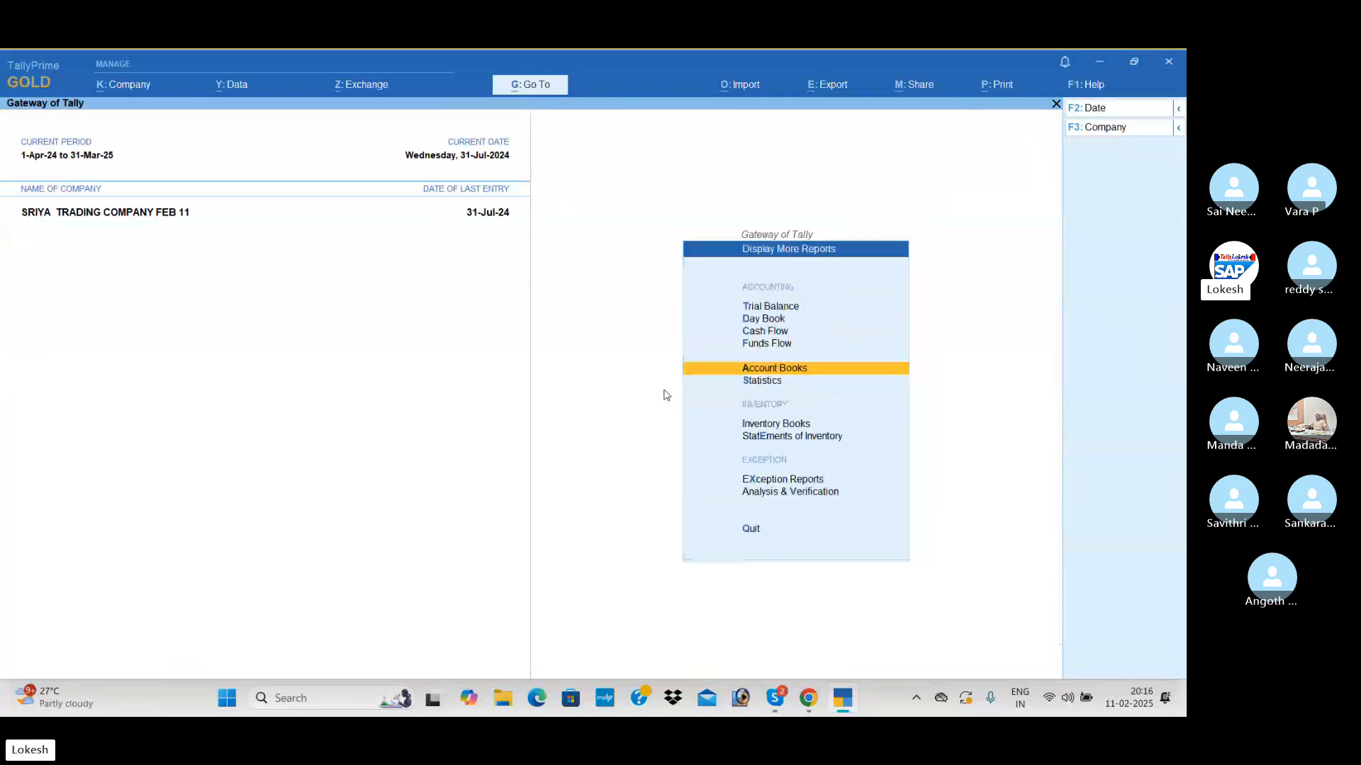
key("Up")
key("Up")
key("Up")
key("Up")
key("Up")
key("Up")
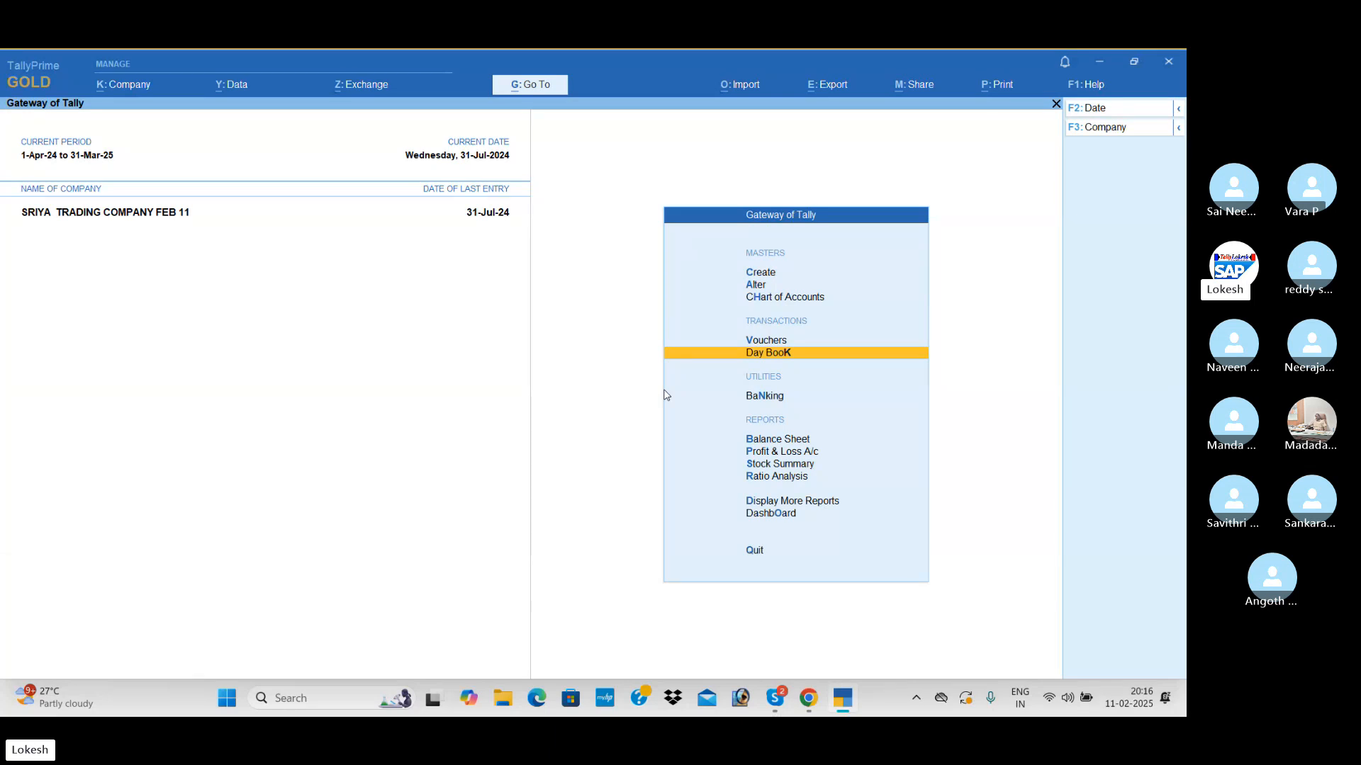
Switch to Chrome and browse the video list of the TALLY LOKESH YouTube channel.
key("alt+Tab")
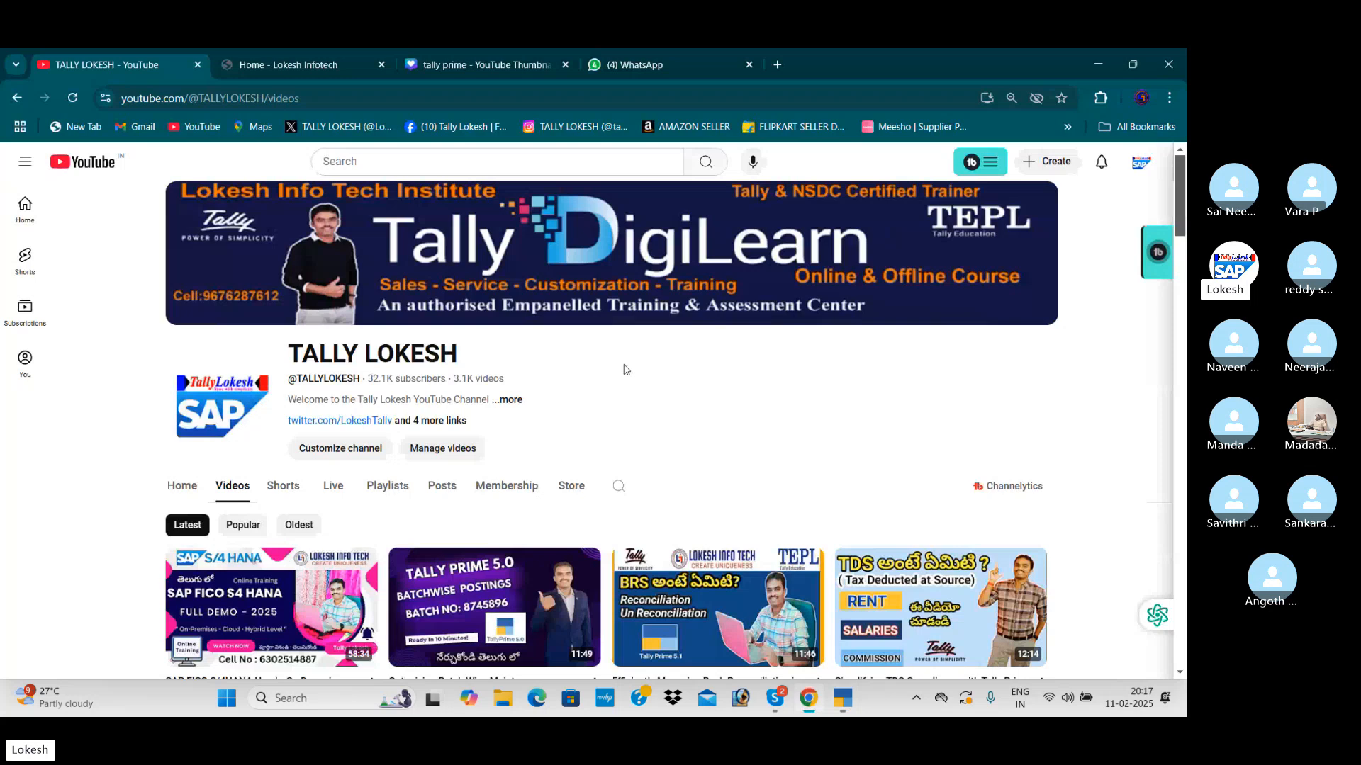
scroll(624, 369, "down", 4)
scroll(640, 402, "down", 2)
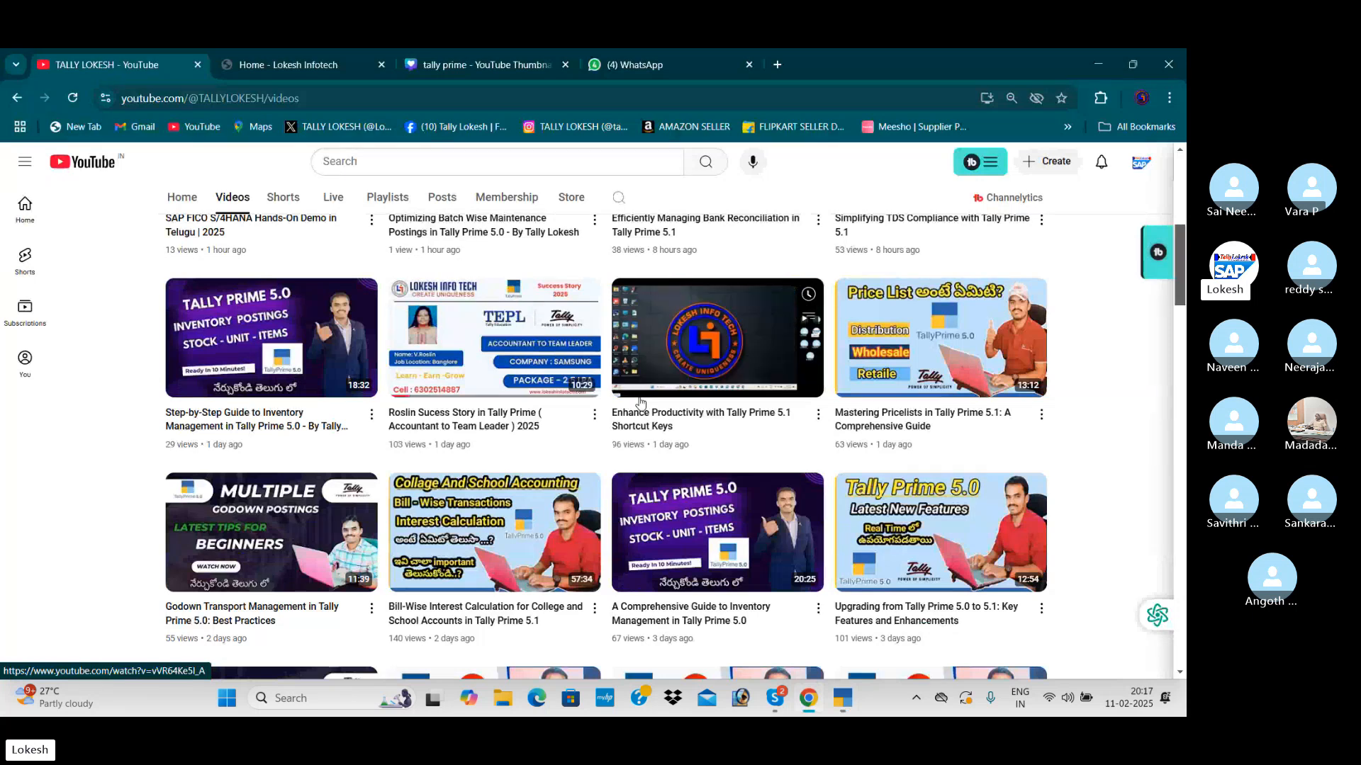
scroll(640, 402, "down", 6)
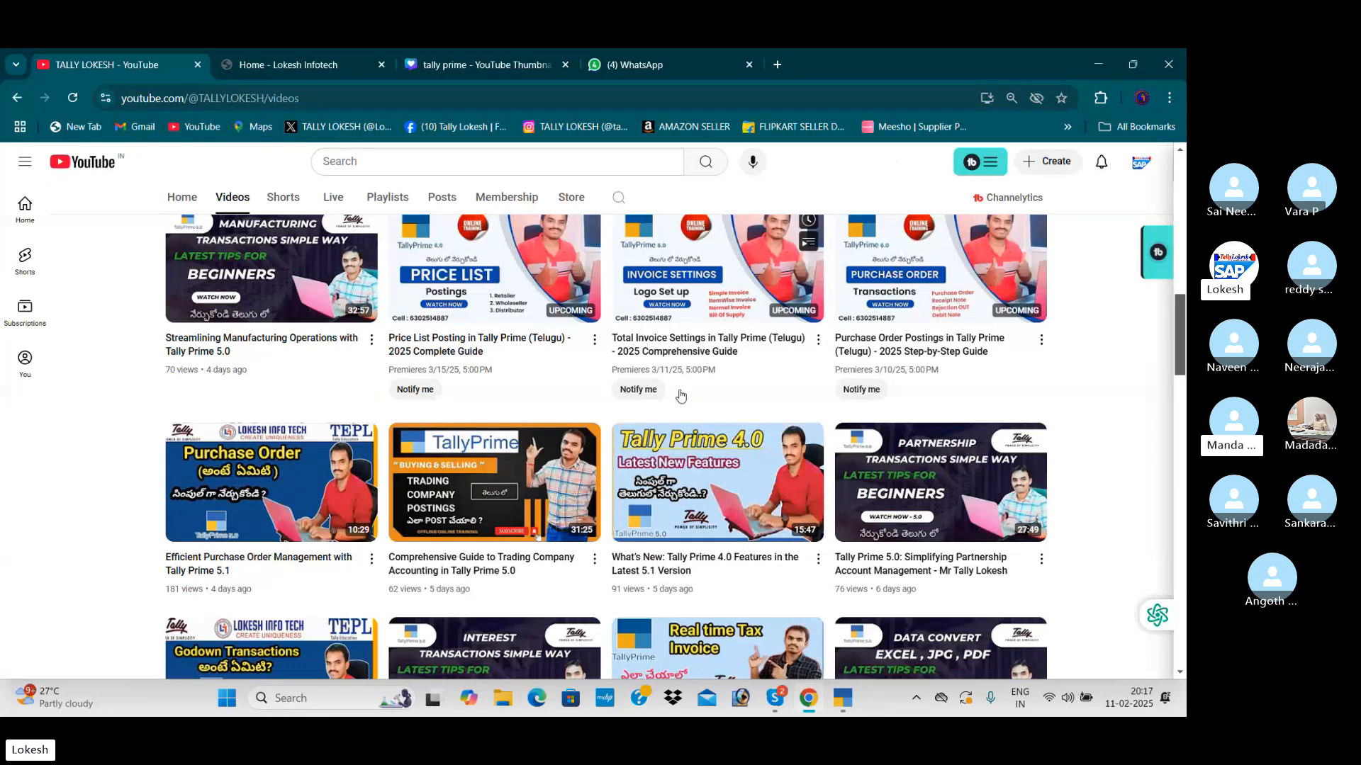
scroll(681, 394, "up", 4)
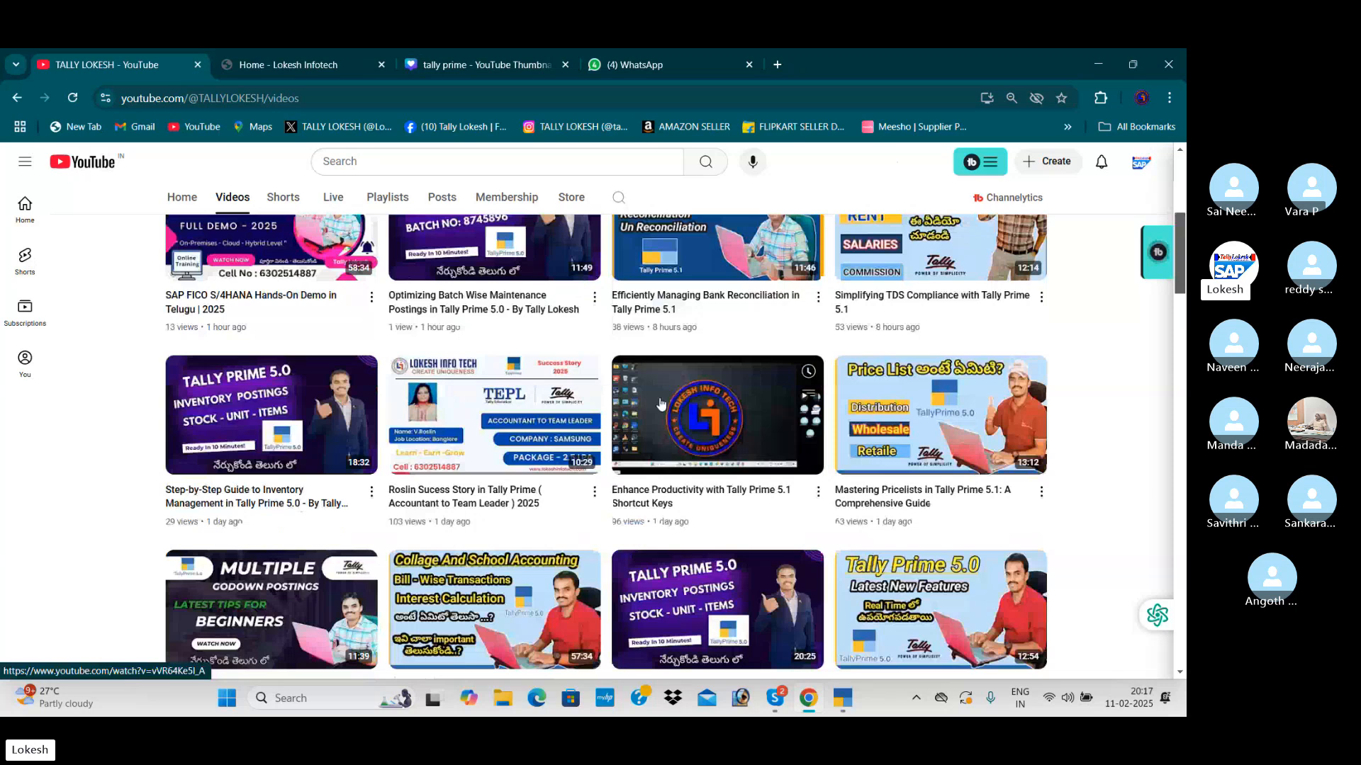
scroll(660, 404, "up", 5)
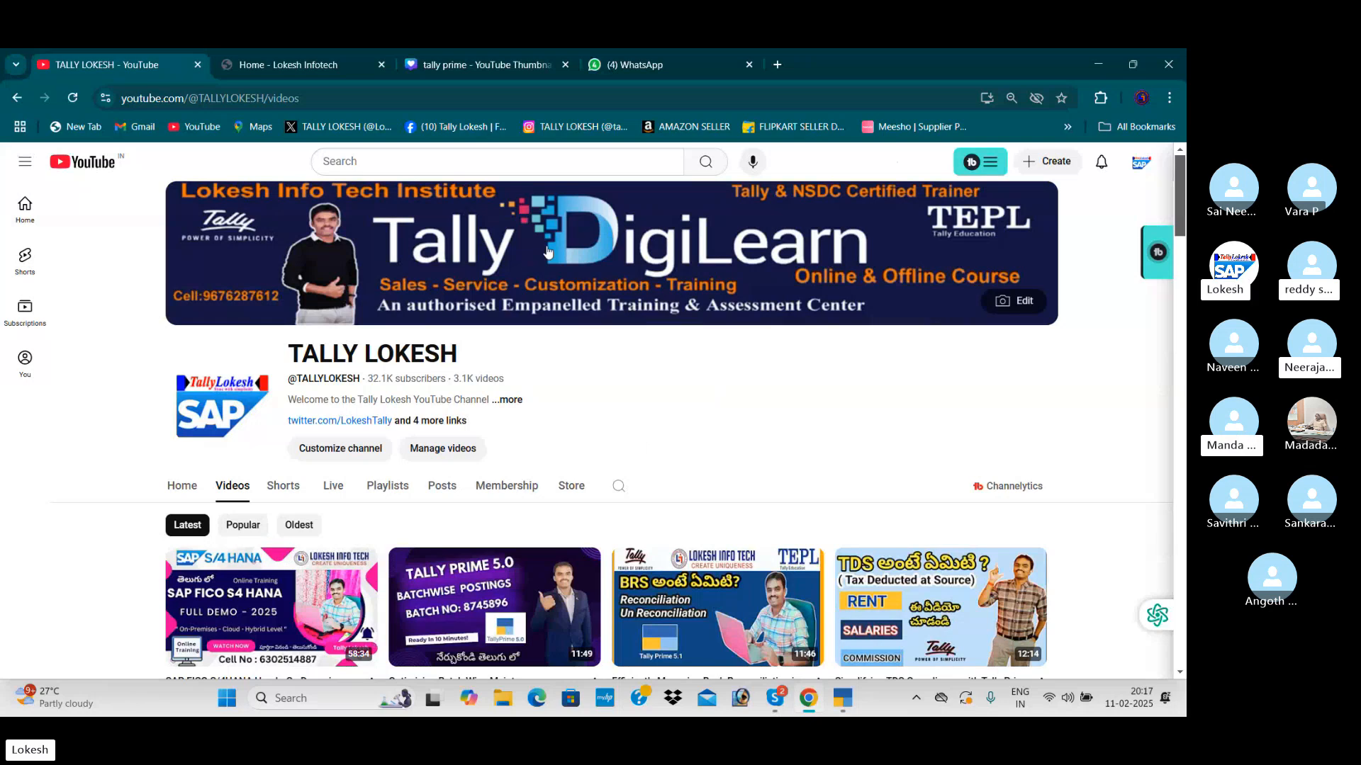
View the Lokesh Infotech website's home page, and switch back to TallyPrime.
left_click(245, 65)
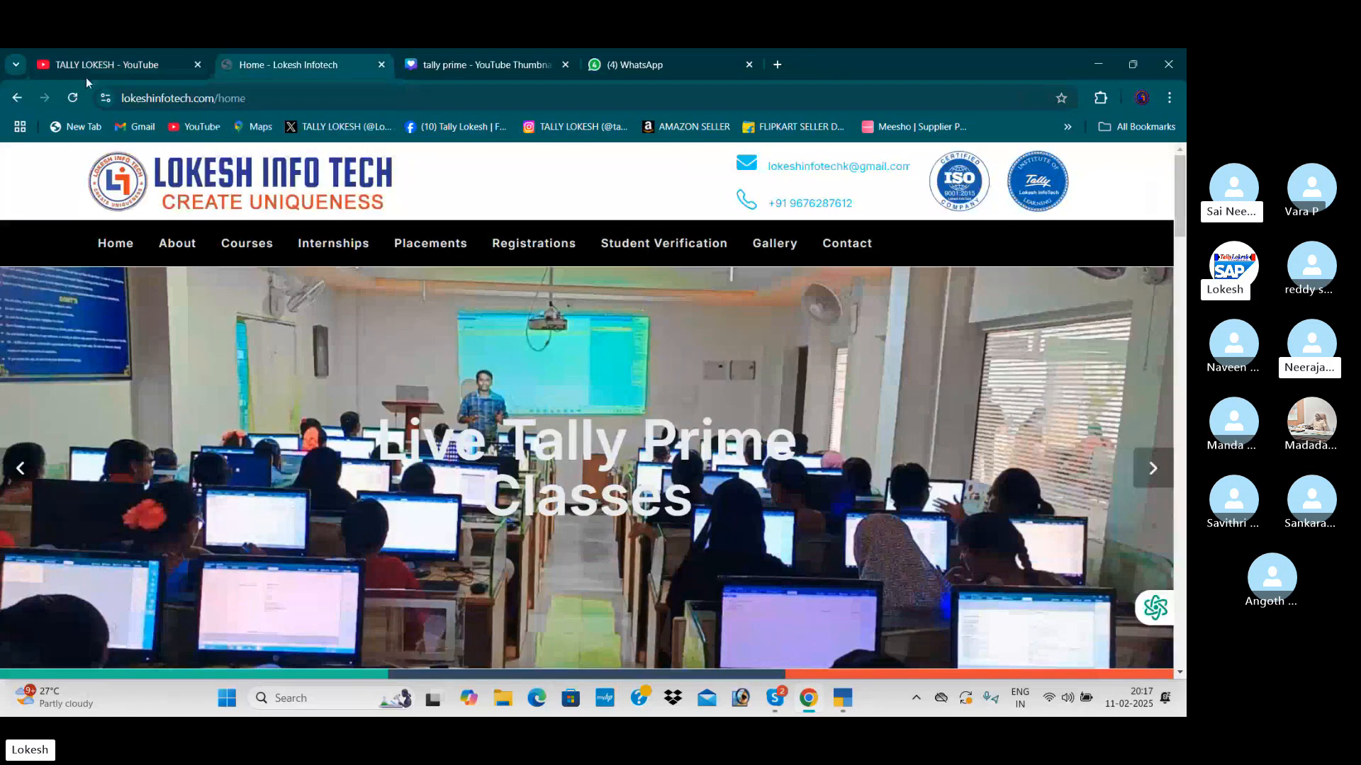
mouse_move(145, 64)
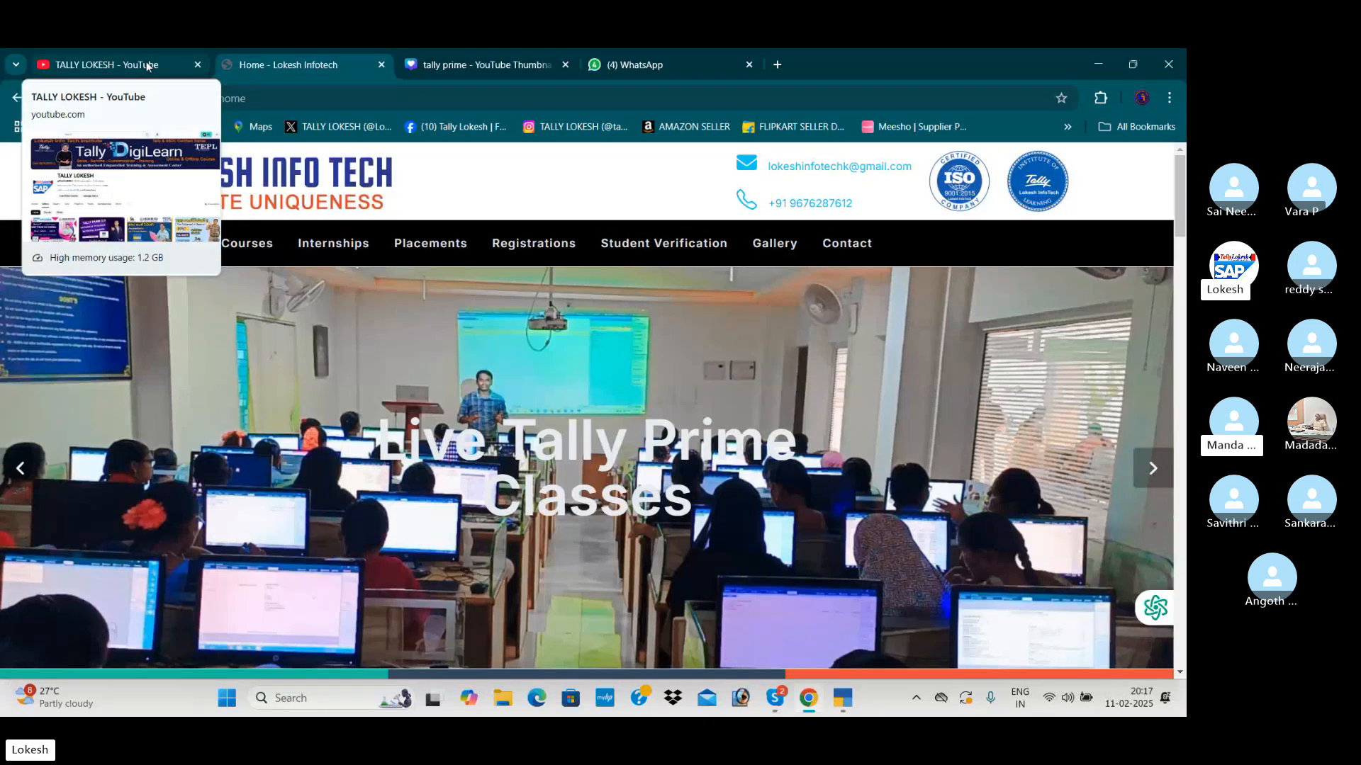
key("alt+Tab")
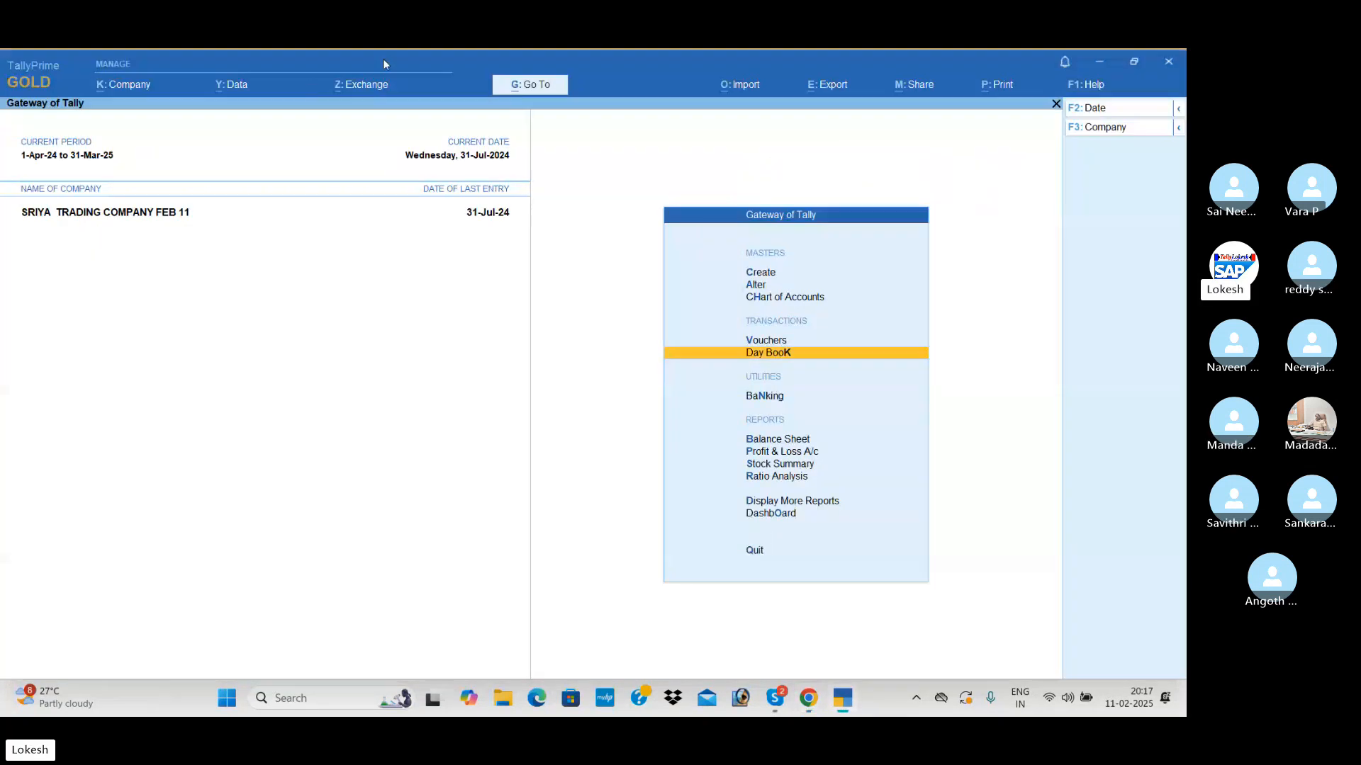